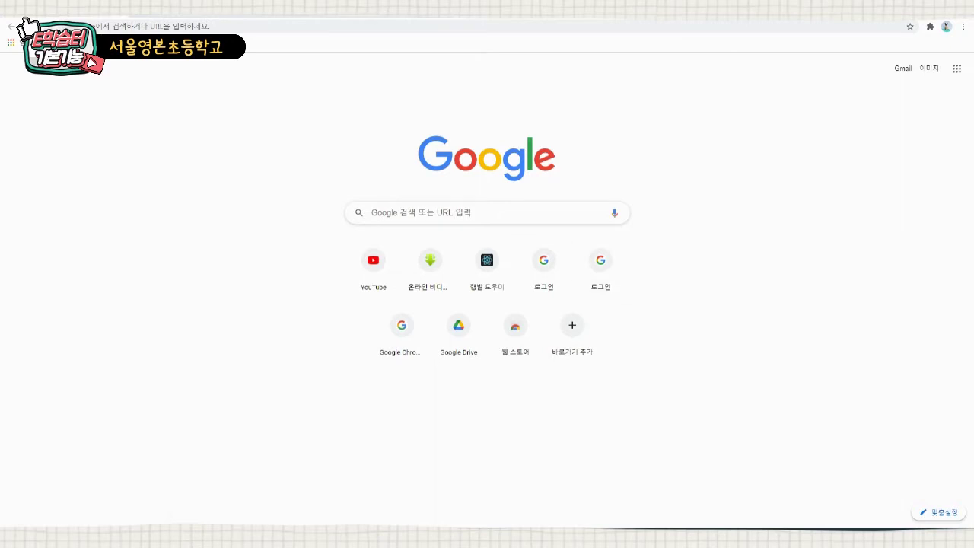
# - Search Google for e학습터 and open the cls.edunet.net result
pyautogui.click(487, 212)
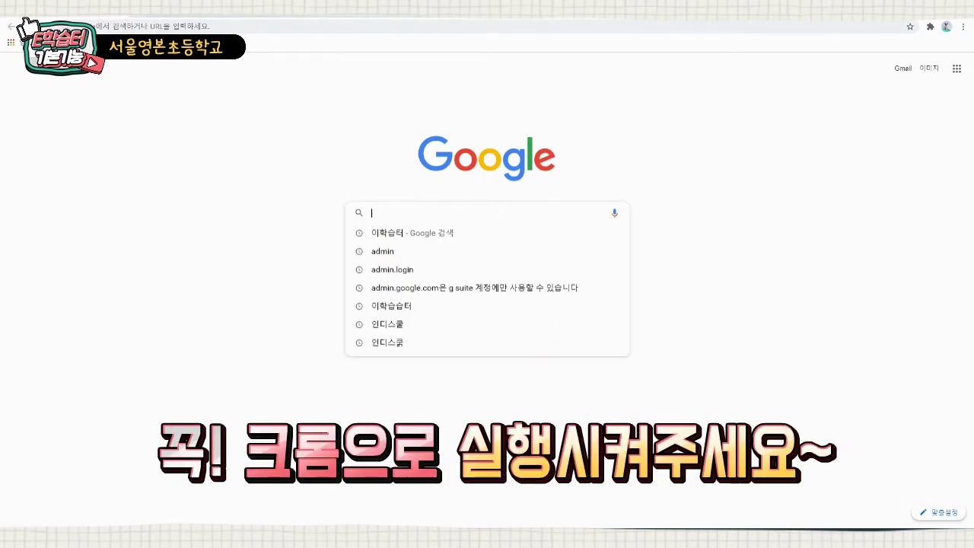
pyautogui.click(402, 233)
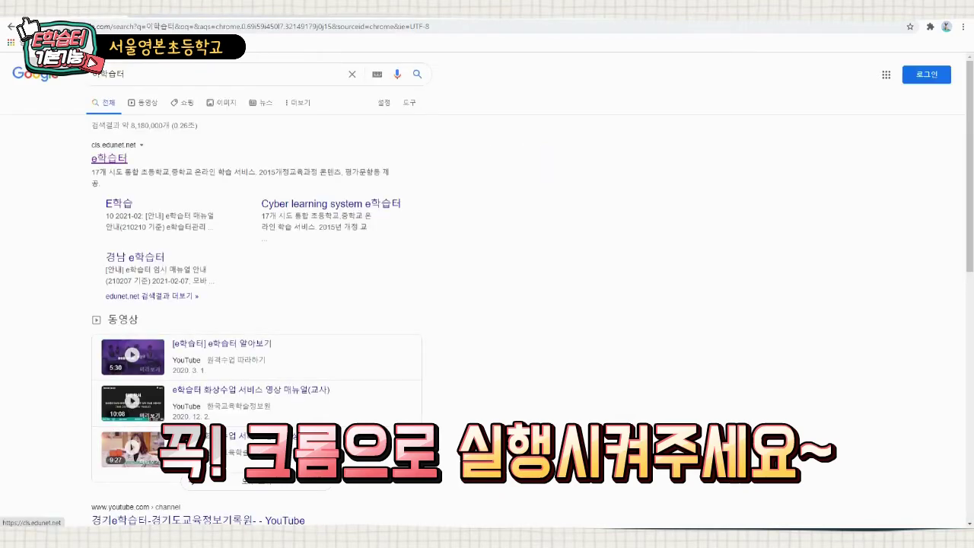
pyautogui.click(109, 157)
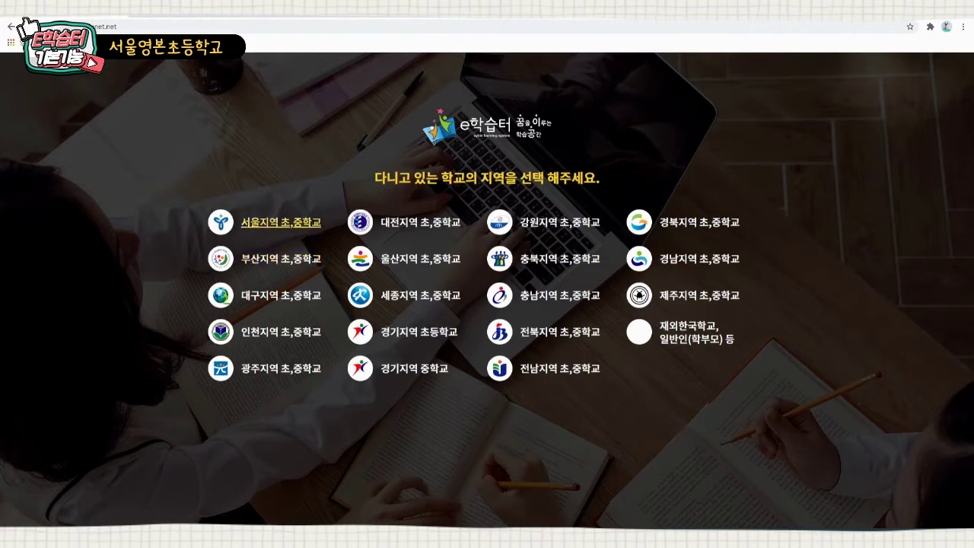
# - Choose the Seoul 초,중학교 region and log in with the teacher password, retrying after the error
pyautogui.click(281, 221)
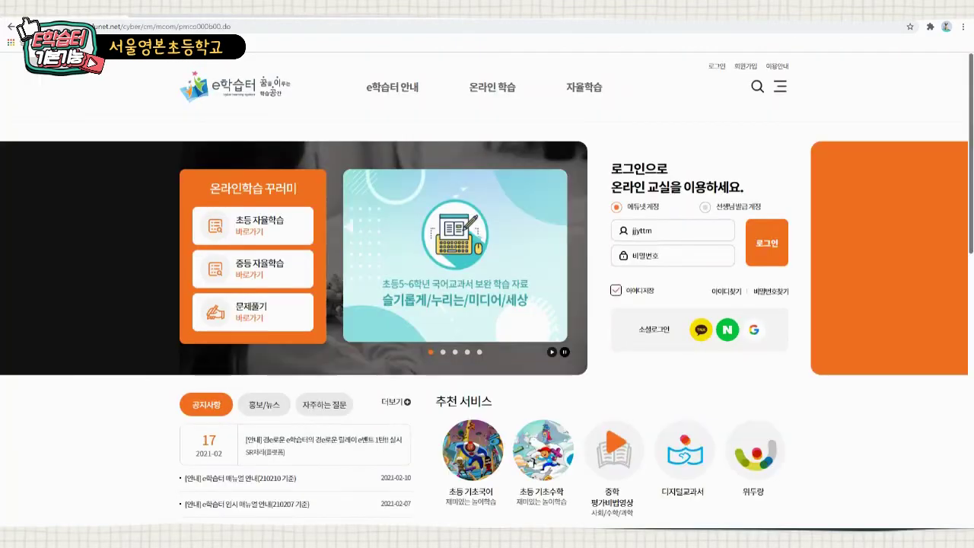
pyautogui.write('••••••••')
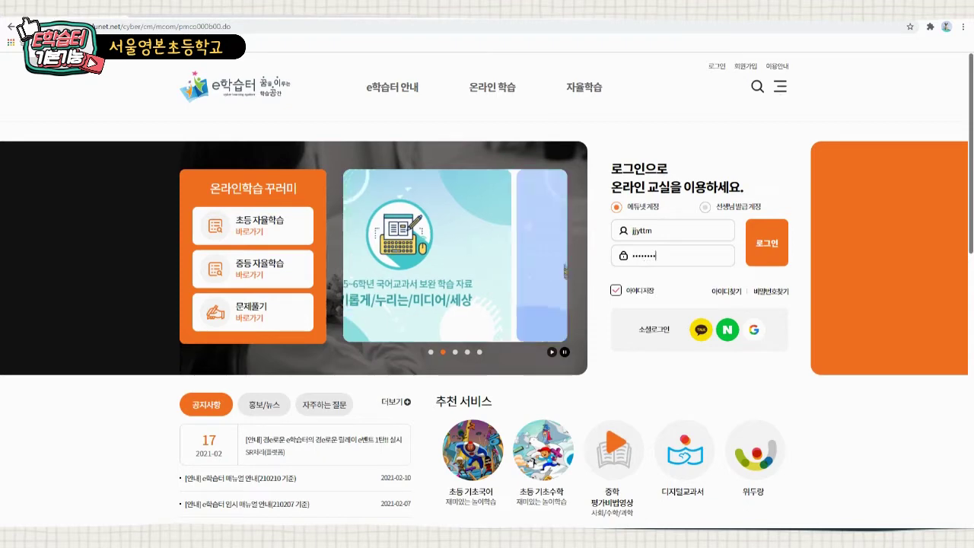
pyautogui.press('Return')
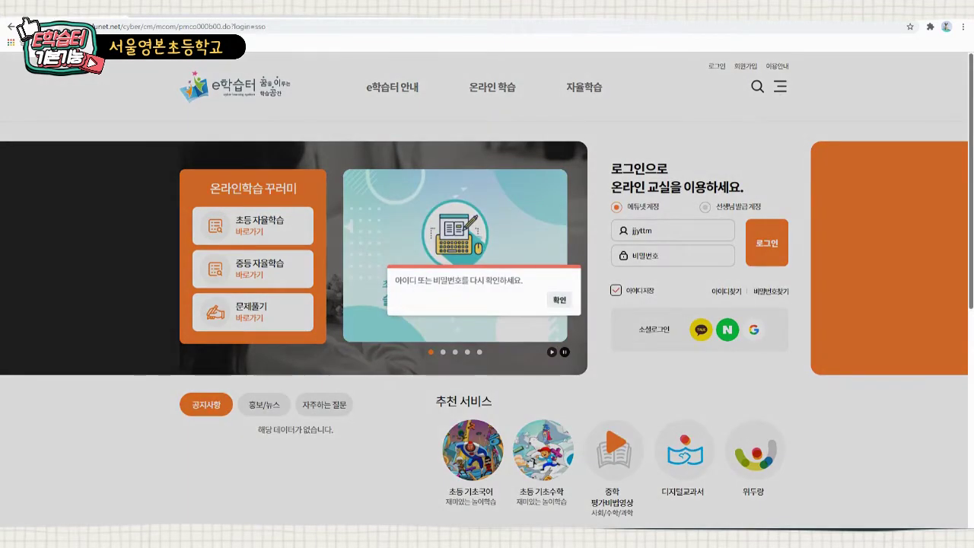
pyautogui.press('Return')
pyautogui.write('••••••••')
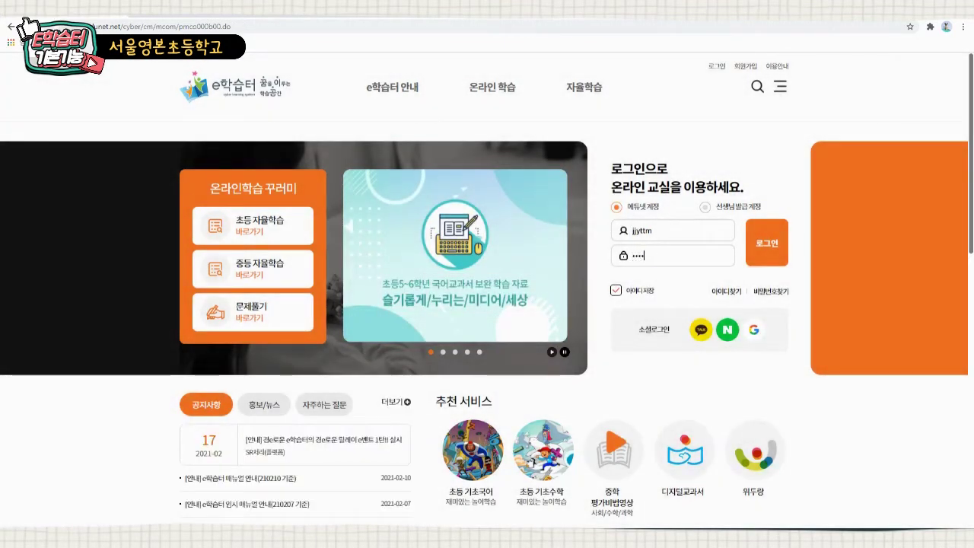
pyautogui.press('Return')
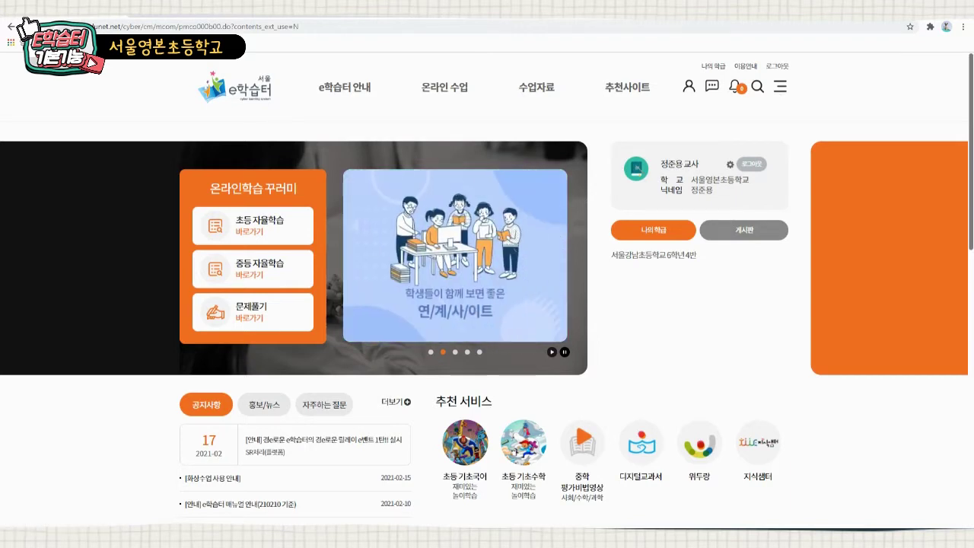
# - Go to 나의학급 under 온라인 수업 and open the 신규 학급 개설 application form
pyautogui.moveTo(444, 87)
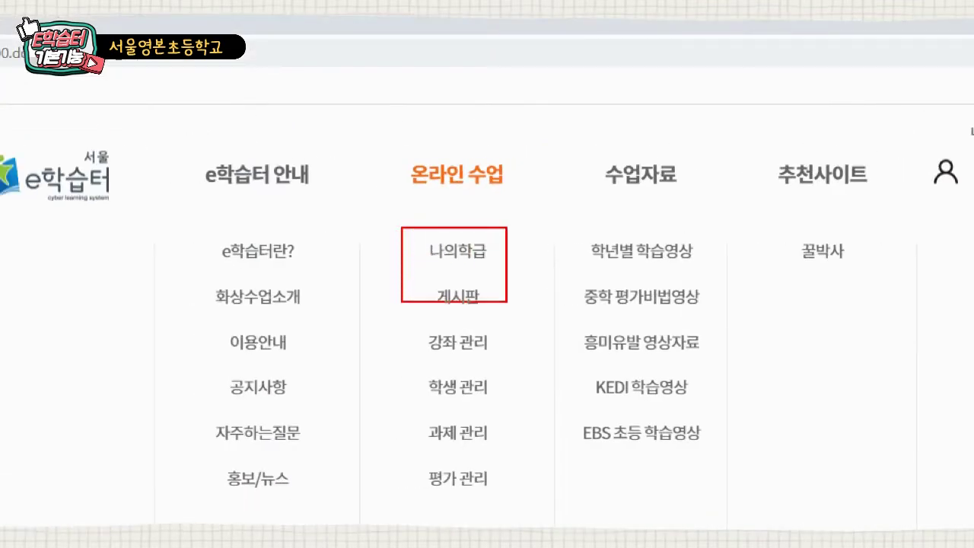
pyautogui.click(458, 250)
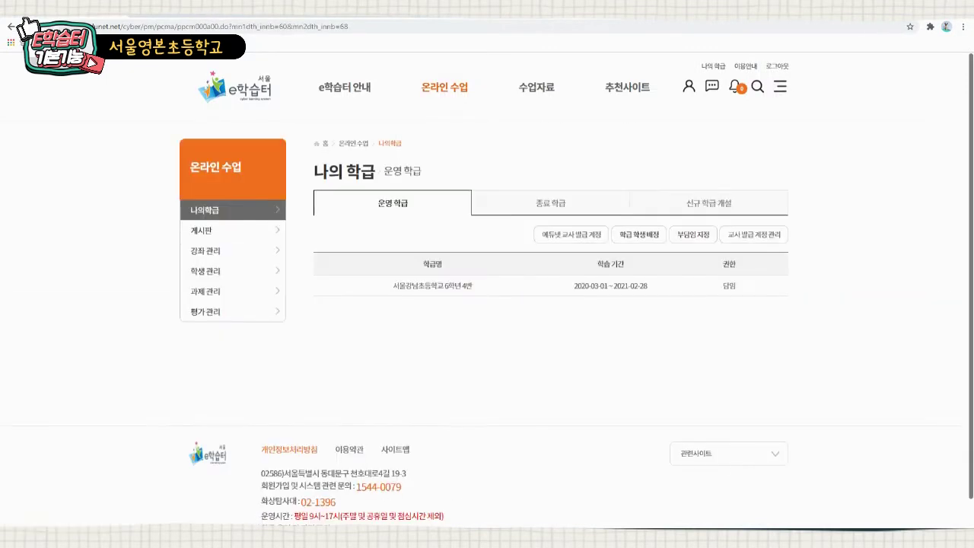
pyautogui.moveTo(445, 88)
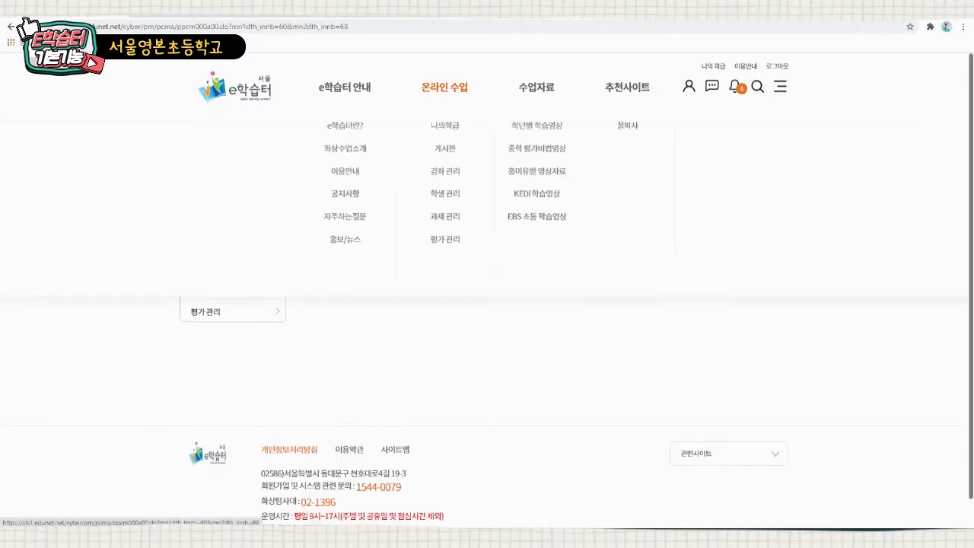
pyautogui.click(443, 126)
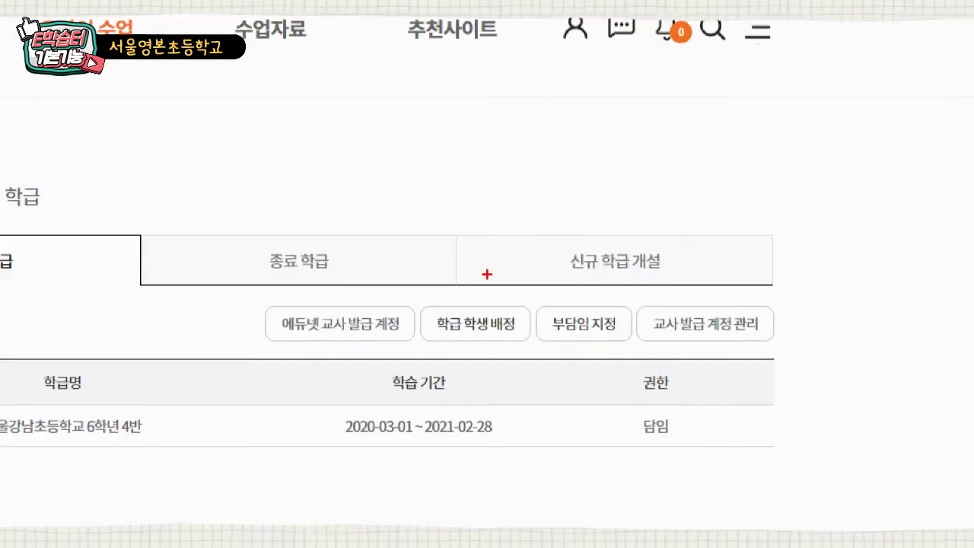
pyautogui.moveTo(550, 223); pyautogui.dragTo(682, 291)
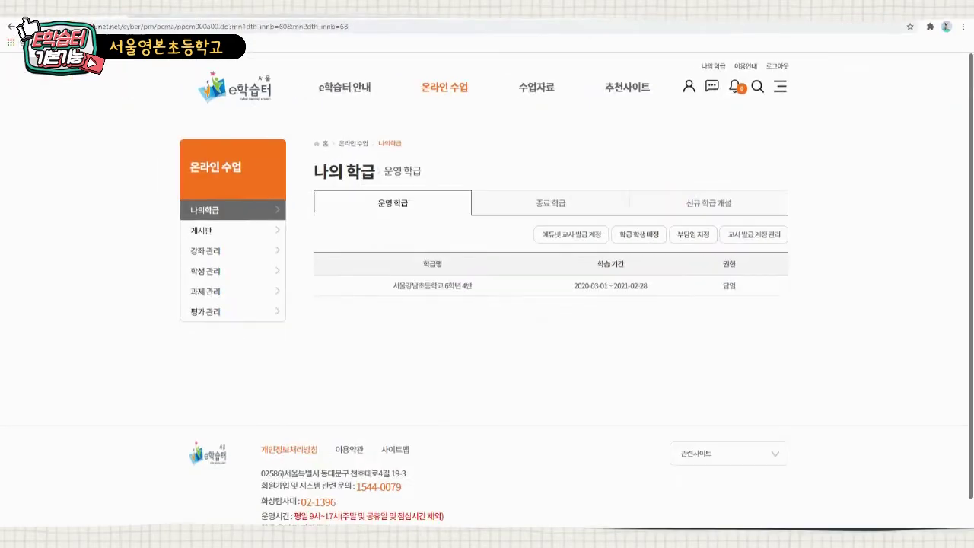
pyautogui.click(708, 203)
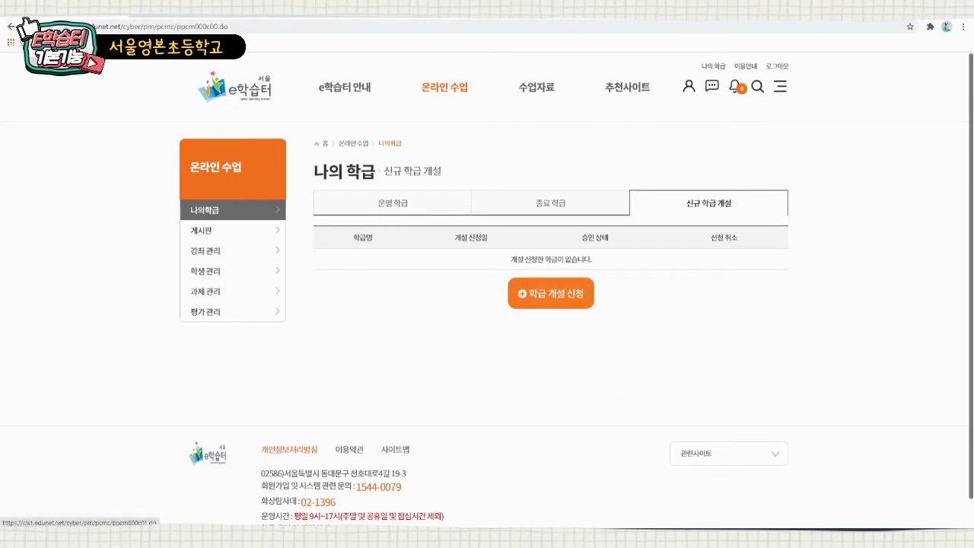
pyautogui.click(550, 293)
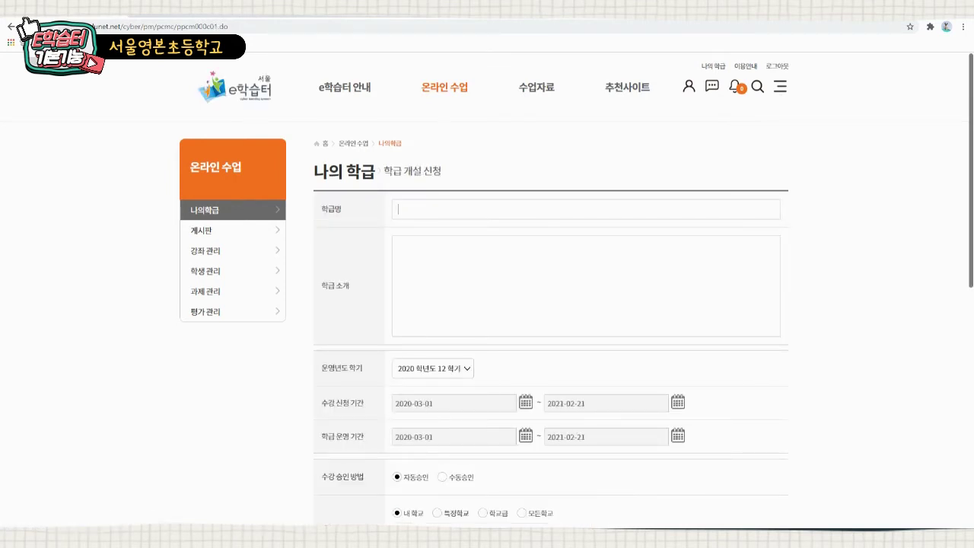
# - Name the class '이학습터 연수방' and enter '안녕핫세요. 이학습터를 알아보겠습니다.' as its introduction
pyautogui.write('이학습터 연ㅅ바')
pyautogui.click(398, 245)
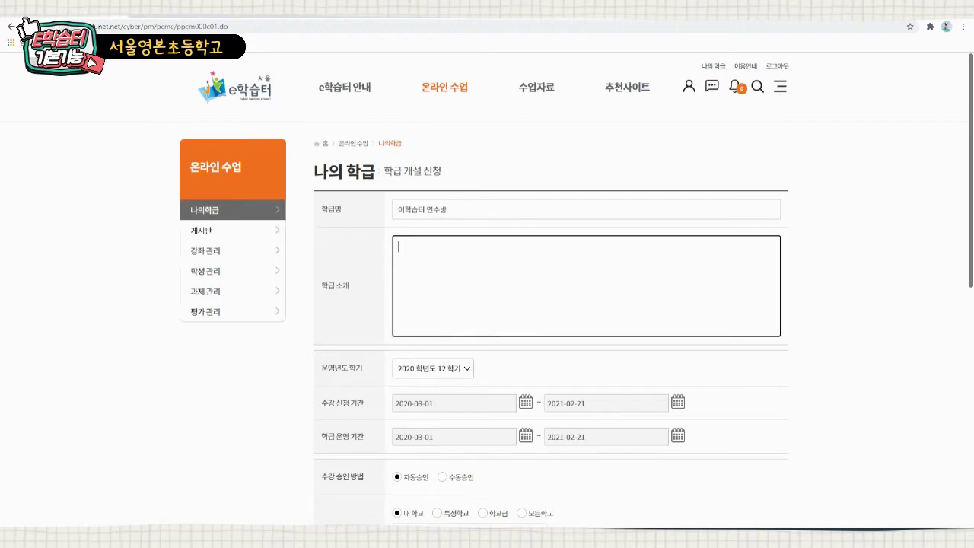
pyautogui.write('안녕핫')
pyautogui.write('세요. 이학습')
pyautogui.write('터를 알아보')
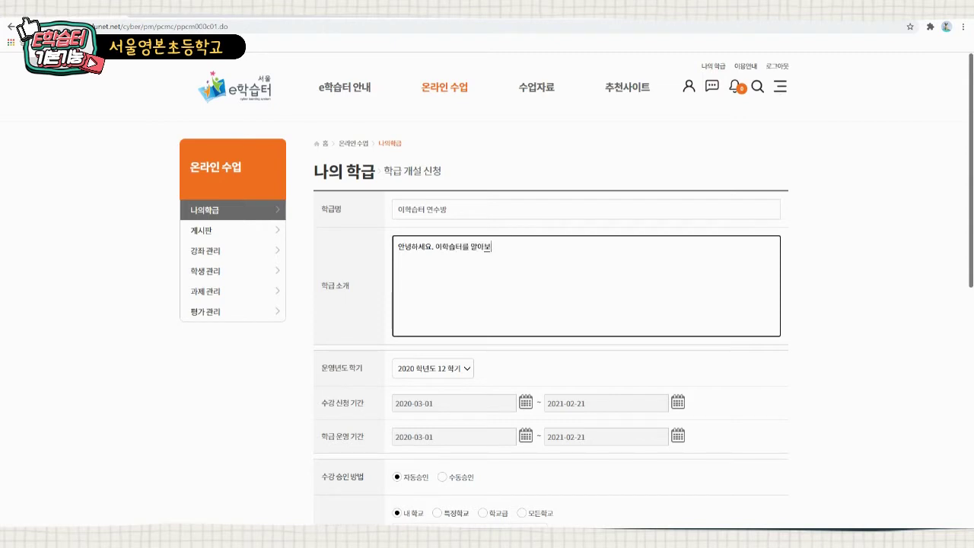
pyautogui.write('겠습니다.')
# - Leave the operating year/semester unchanged and set enrolment approval to 수동승인
pyautogui.scroll(-1, 577, 305)
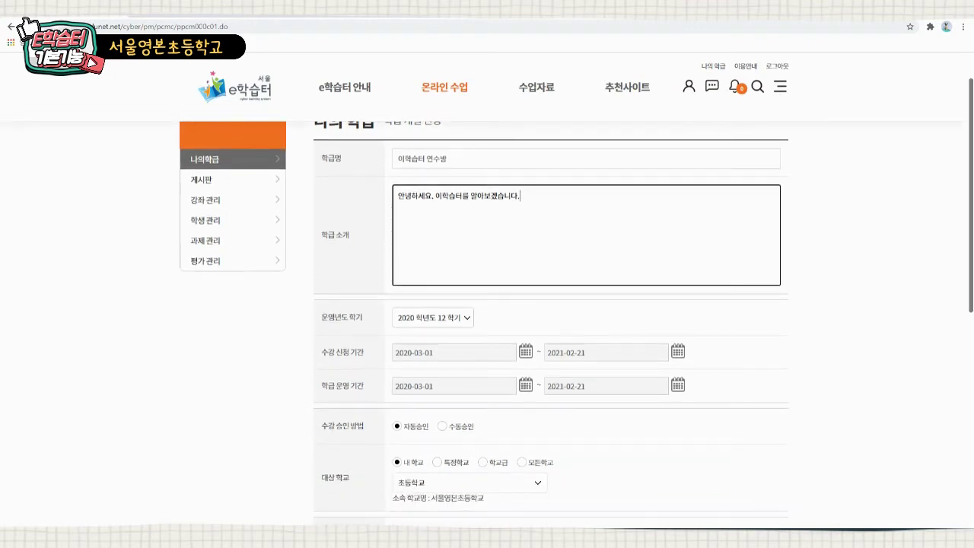
pyautogui.click(432, 317)
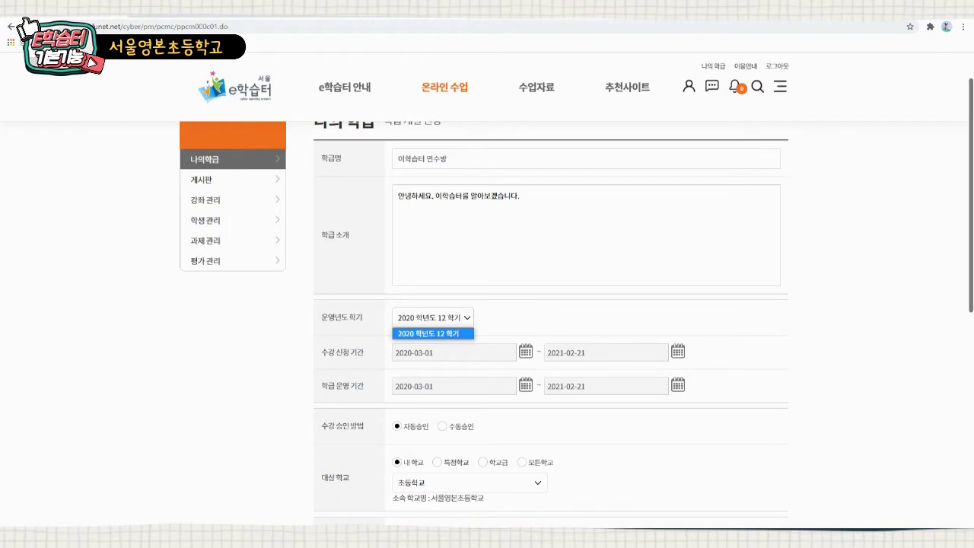
pyautogui.click(433, 333)
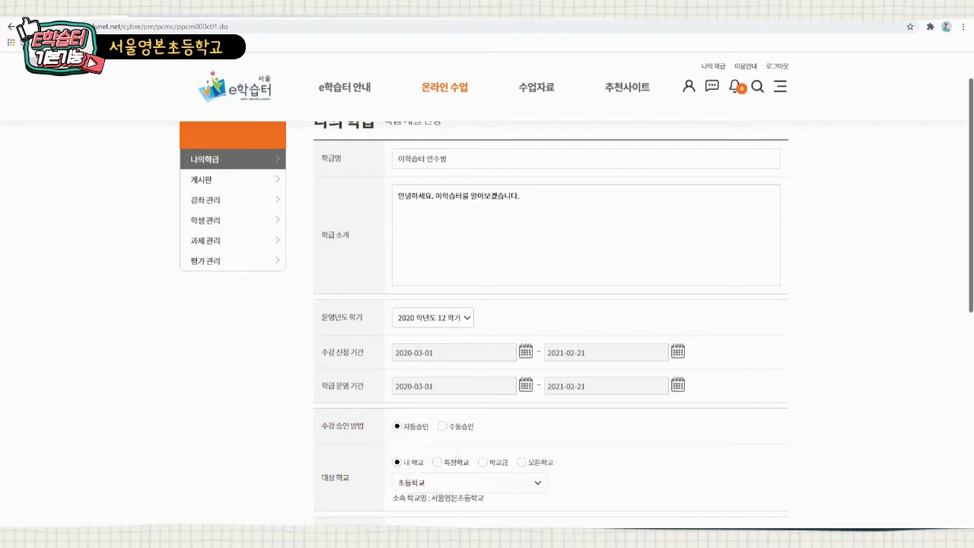
pyautogui.scroll(-1, 487, 324)
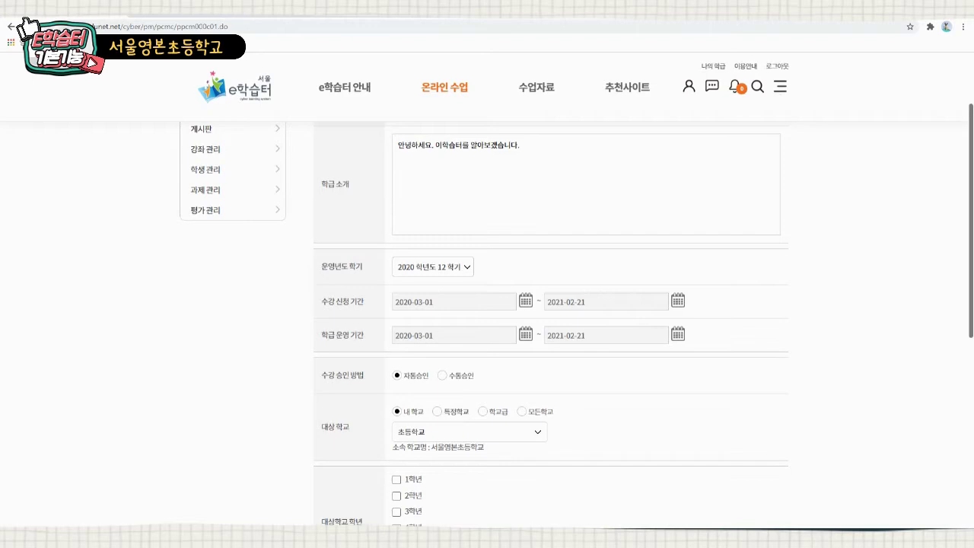
pyautogui.scroll(-1, 487, 324)
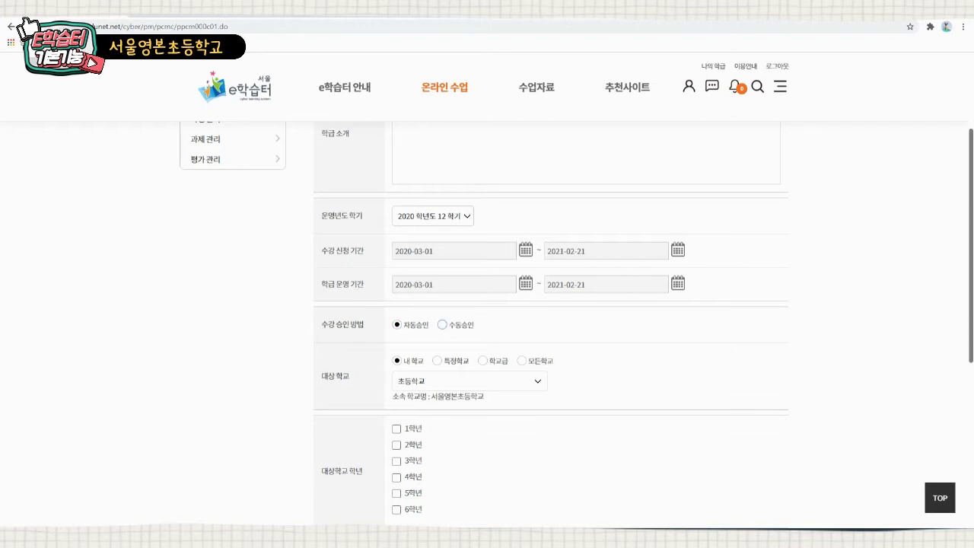
pyautogui.click(442, 324)
# - Tick 5학년 as the class's target grade
pyautogui.scroll(-1, 576, 324)
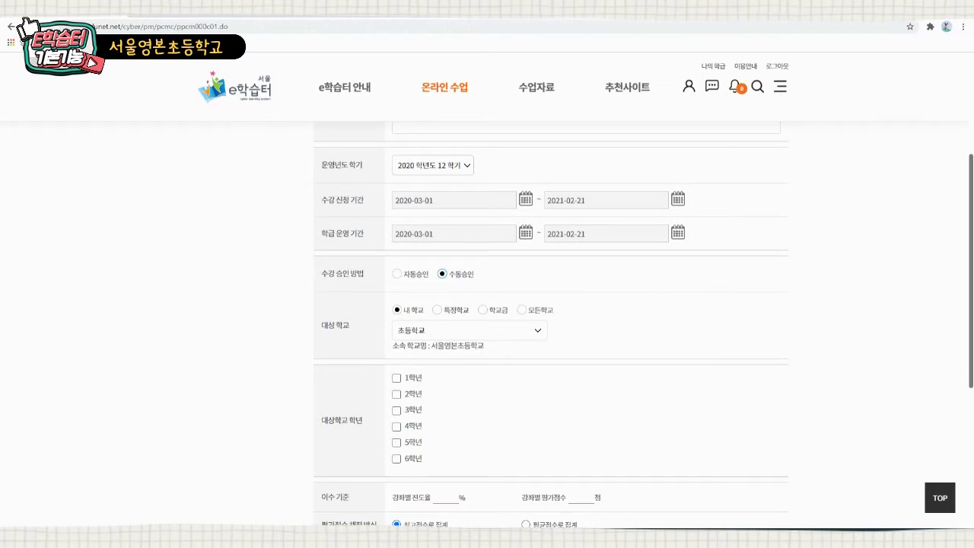
pyautogui.scroll(-1, 551, 325)
pyautogui.click(397, 391)
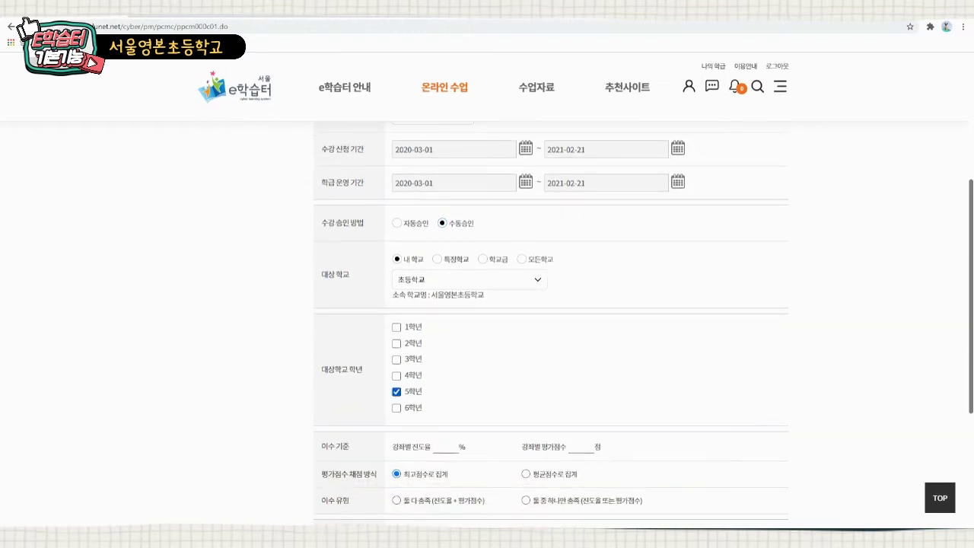
# - Set progress and evaluation thresholds to 0, choose 평균점수로 집계 and 둘 중 하나만 충족
pyautogui.scroll(-1, 551, 321)
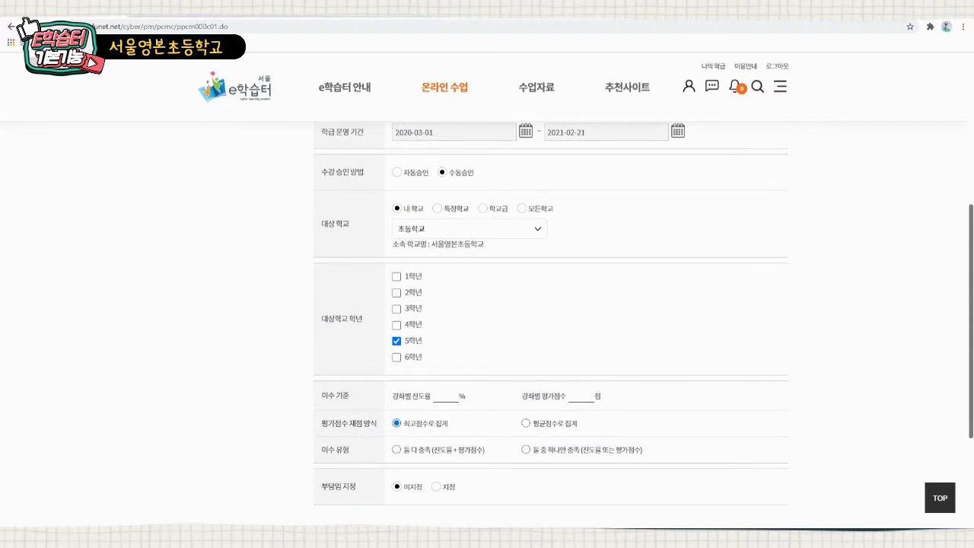
pyautogui.write('0')
pyautogui.press('Tab')
pyautogui.write('0')
pyautogui.scroll(-2, 551, 320)
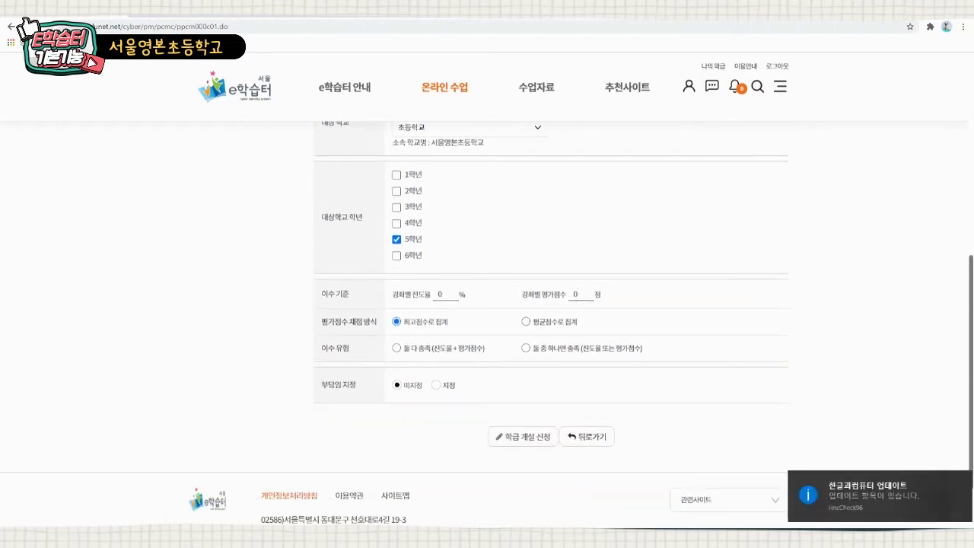
pyautogui.click(526, 322)
pyautogui.click(526, 347)
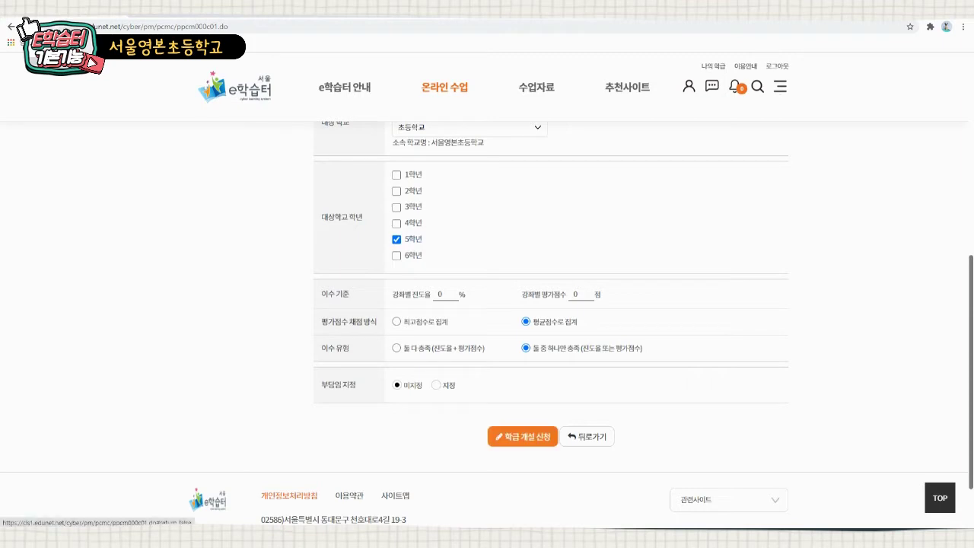
# - Submit and confirm the class application, then view the 운영 학급 list
pyautogui.click(523, 436)
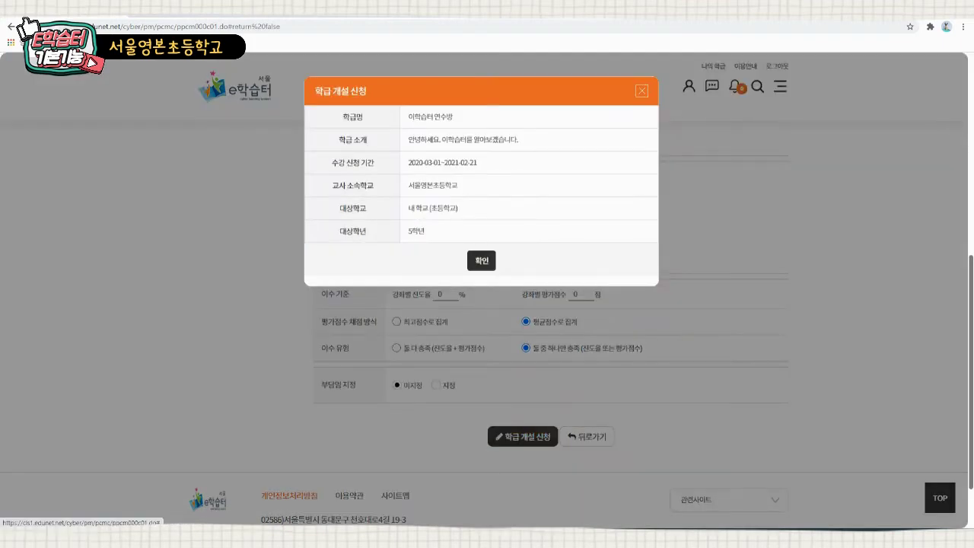
pyautogui.click(481, 260)
pyautogui.click(533, 300)
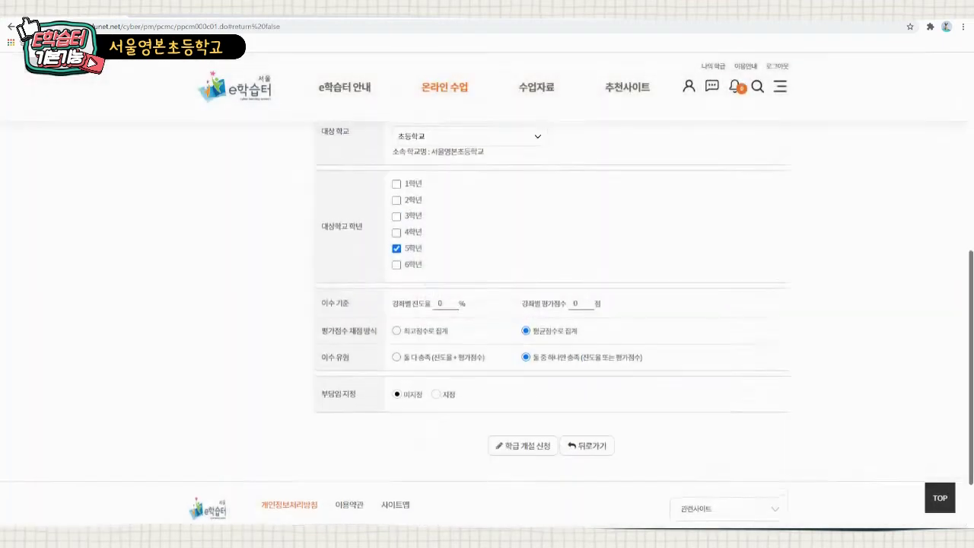
pyautogui.click(559, 299)
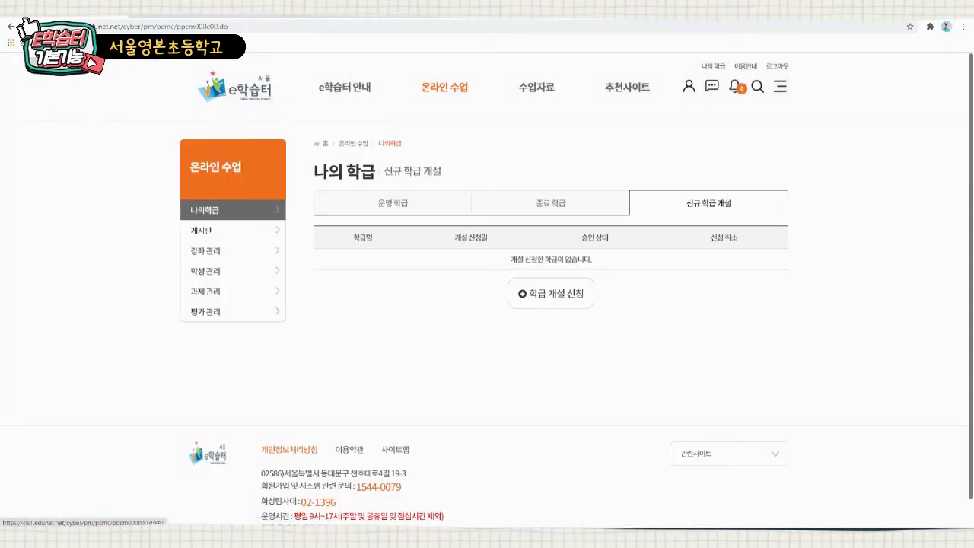
pyautogui.click(392, 204)
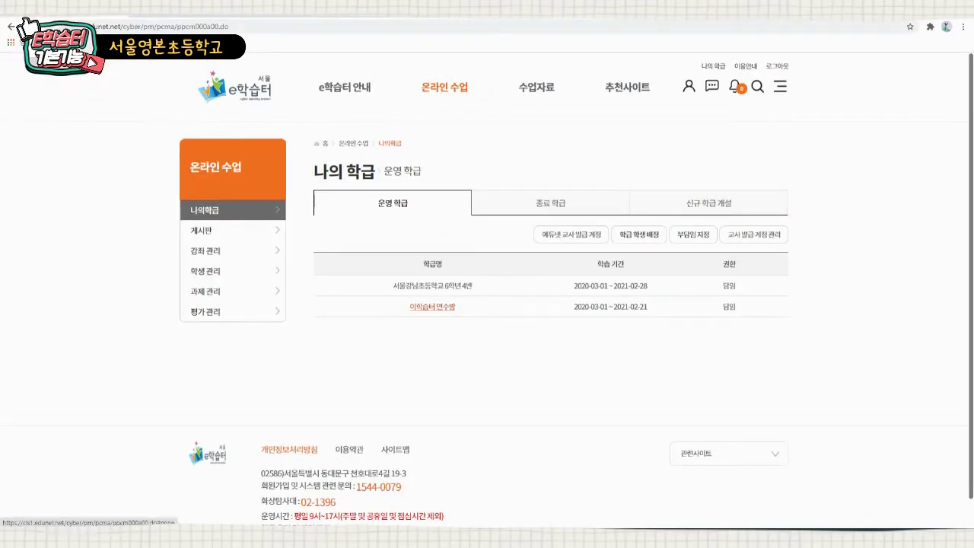
# - View 이학습터 연수방's enrolled students, return, and open 에듀넷 교사 발급 계정 management
pyautogui.click(432, 307)
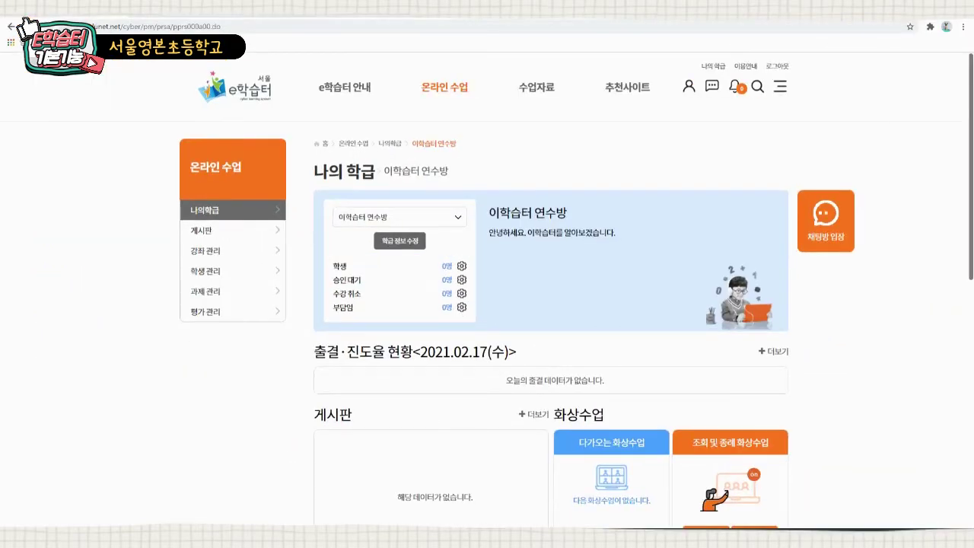
pyautogui.click(461, 265)
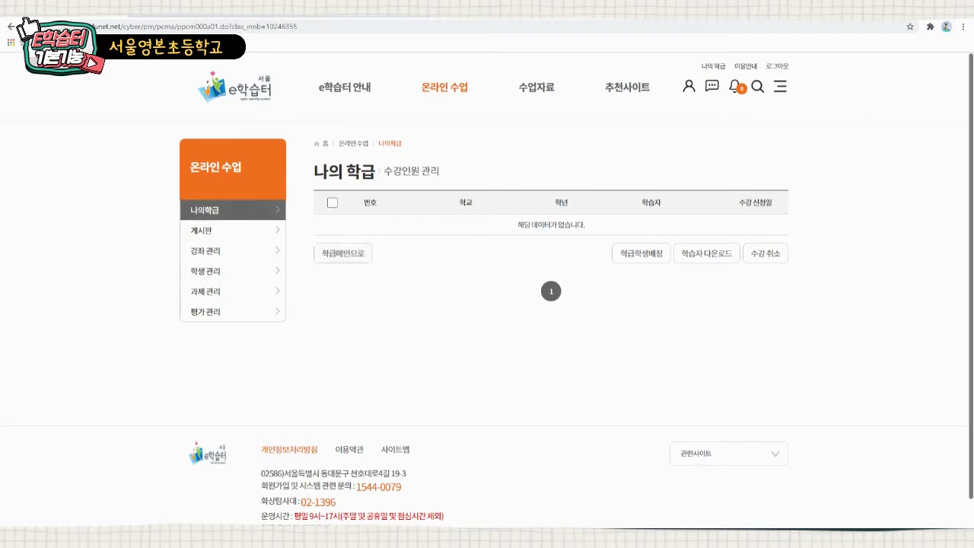
pyautogui.click(343, 253)
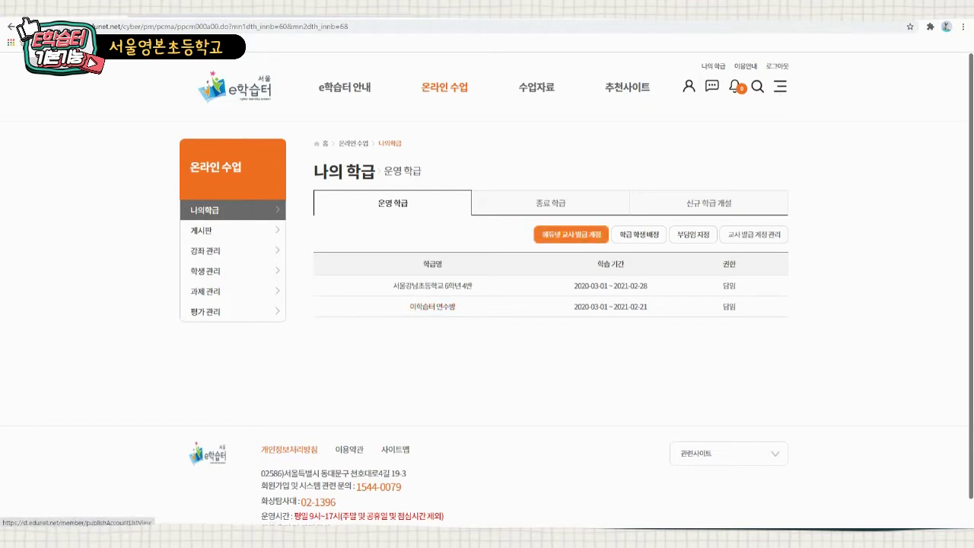
pyautogui.click(570, 234)
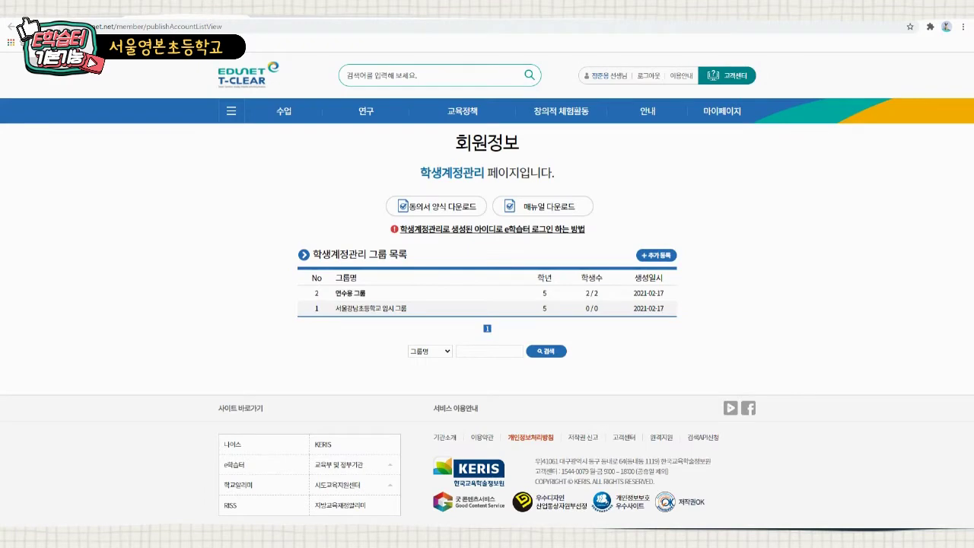
# - Open 연수용 그룹 and add 3 new student rows
pyautogui.click(350, 293)
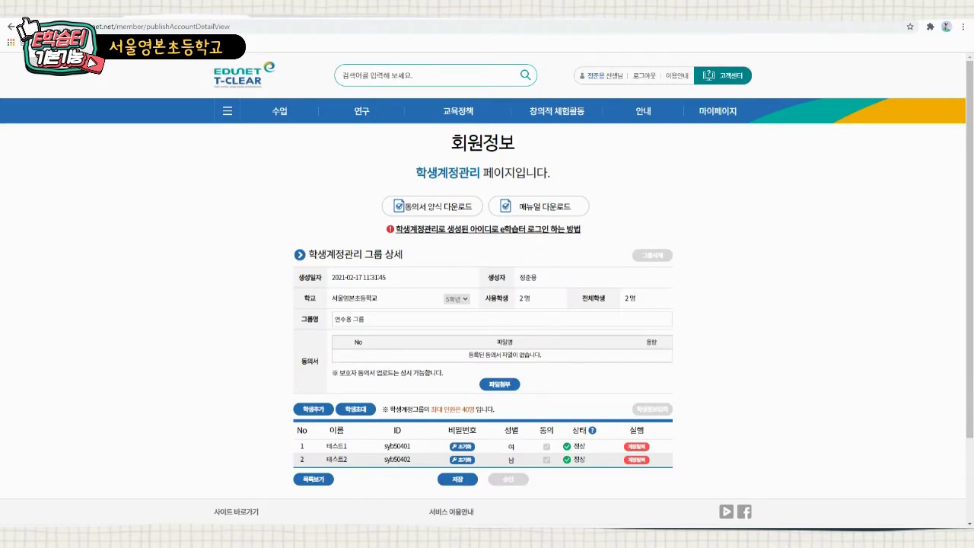
pyautogui.scroll(-1, 487, 304)
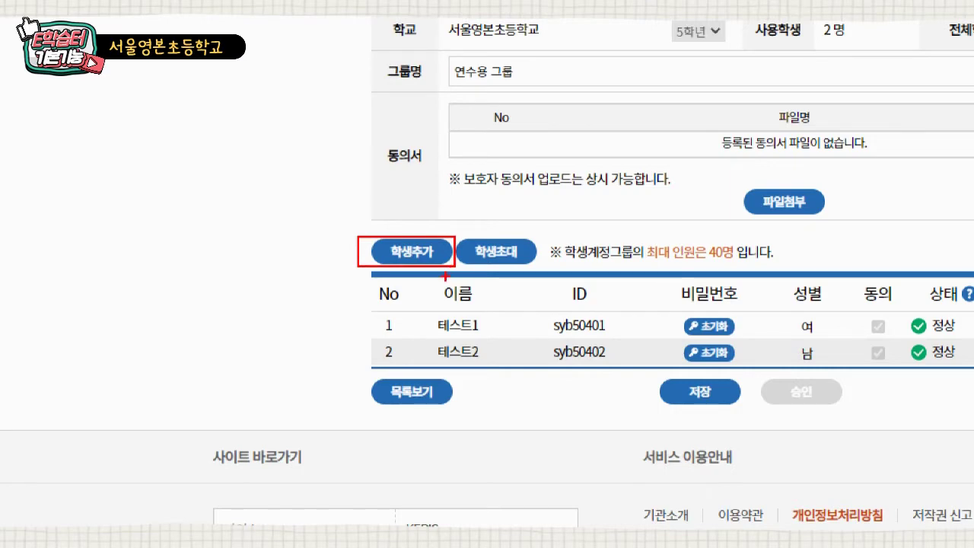
pyautogui.click(313, 358)
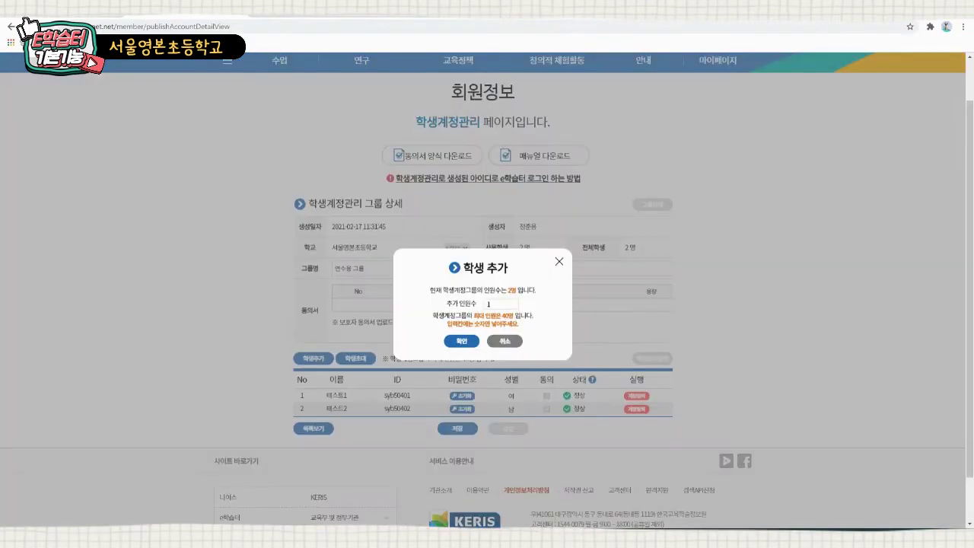
pyautogui.hotkey('ctrl', 'a')
pyautogui.write('3')
pyautogui.press('Return')
# - Name the three new rows 테스트3, 테스트4 and 테스트5
pyautogui.click(338, 421)
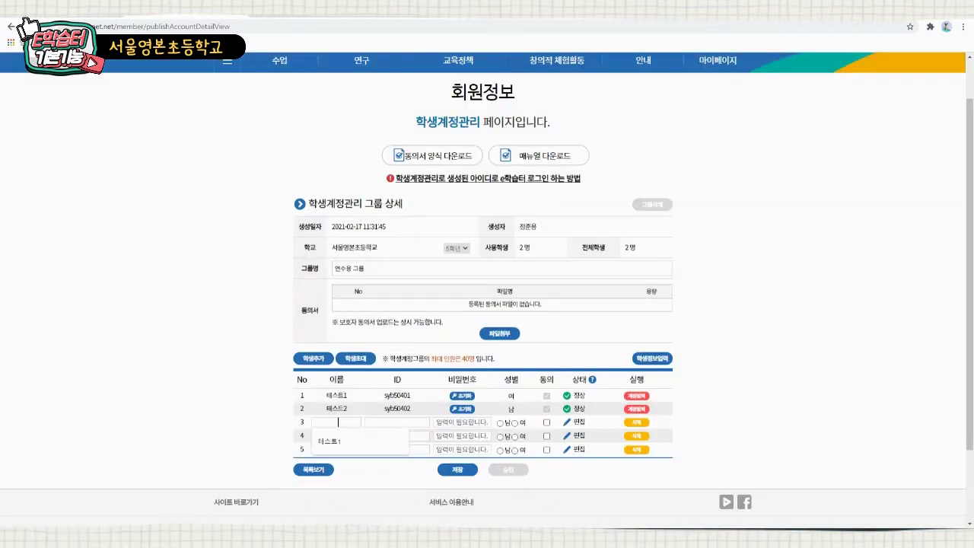
pyautogui.press('Down')
pyautogui.press('Return')
pyautogui.press('BackSpace')
pyautogui.write('3')
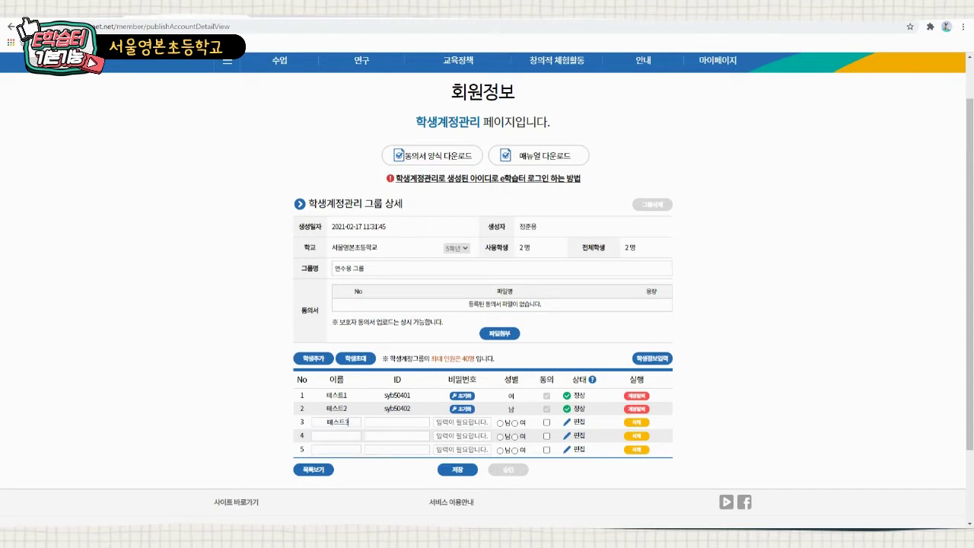
pyautogui.click(338, 436)
pyautogui.press('Down')
pyautogui.press('Return')
pyautogui.press('BackSpace')
pyautogui.write('4')
pyautogui.click(339, 449)
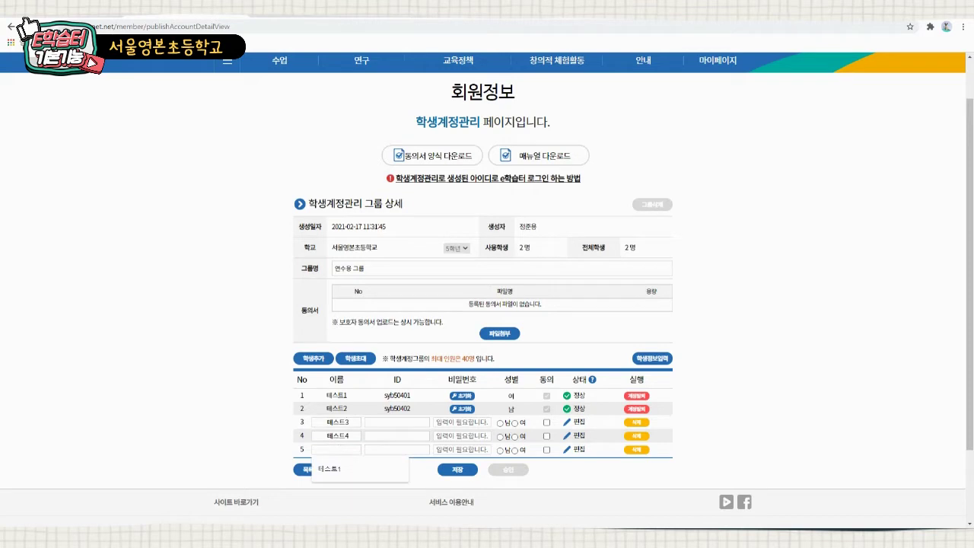
pyautogui.press('Down')
pyautogui.press('Return')
pyautogui.press('BackSpace')
pyautogui.write('5')
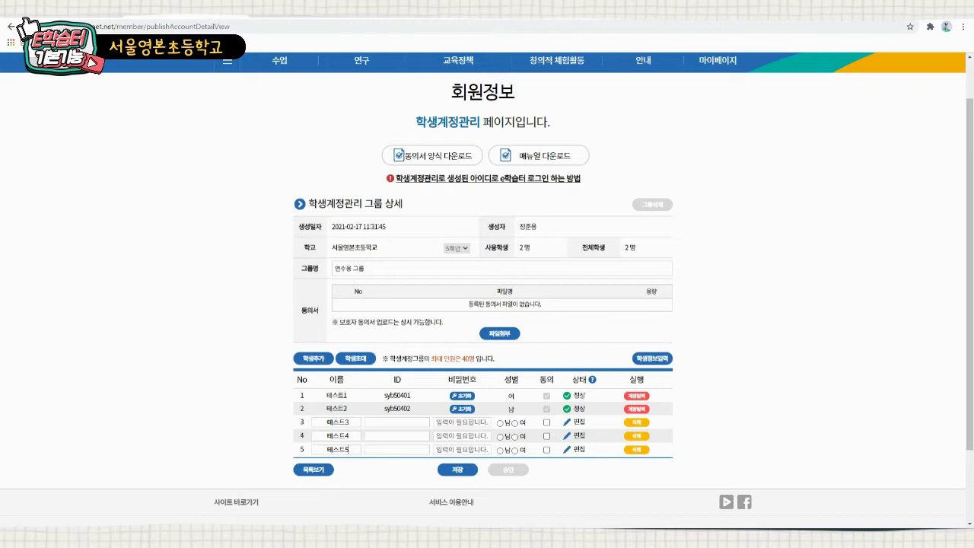
pyautogui.click(398, 422)
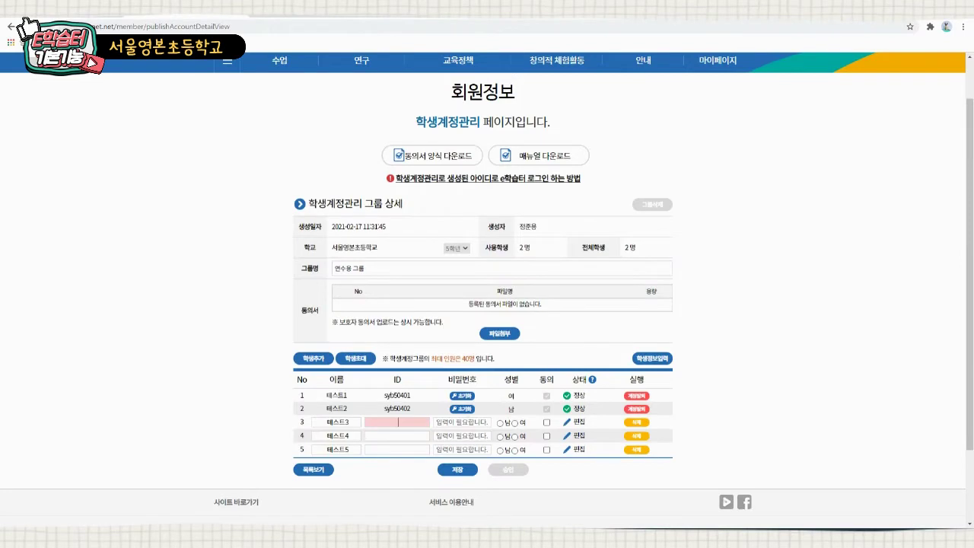
# - Bulk-generate IDs with prefix 'syb504' starting at 01, then enter 테스트3's password
pyautogui.click(652, 358)
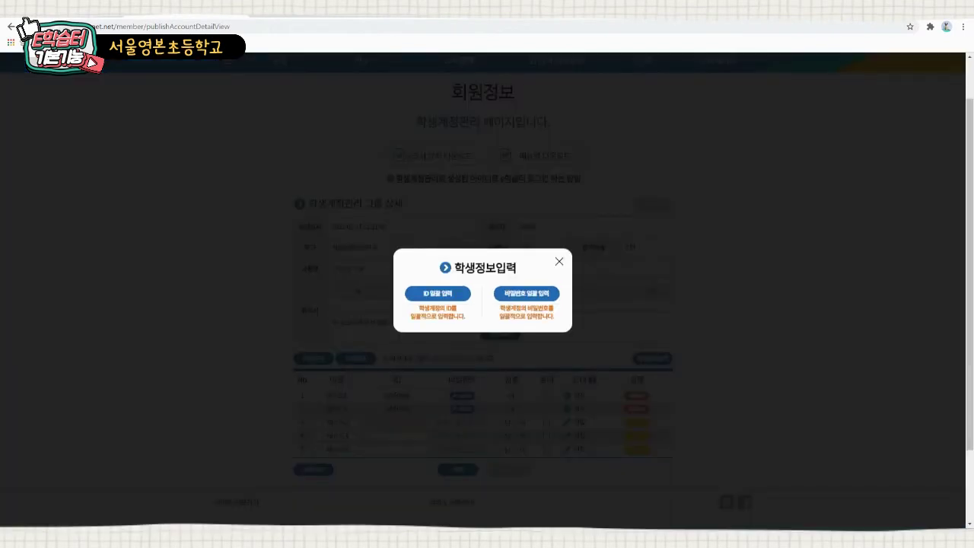
pyautogui.click(437, 293)
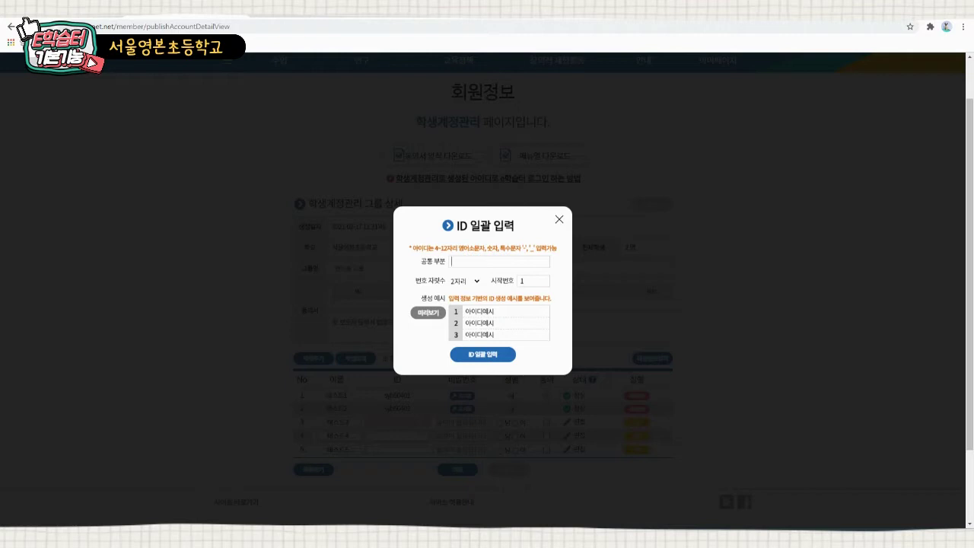
pyautogui.write('s')
pyautogui.press('Down')
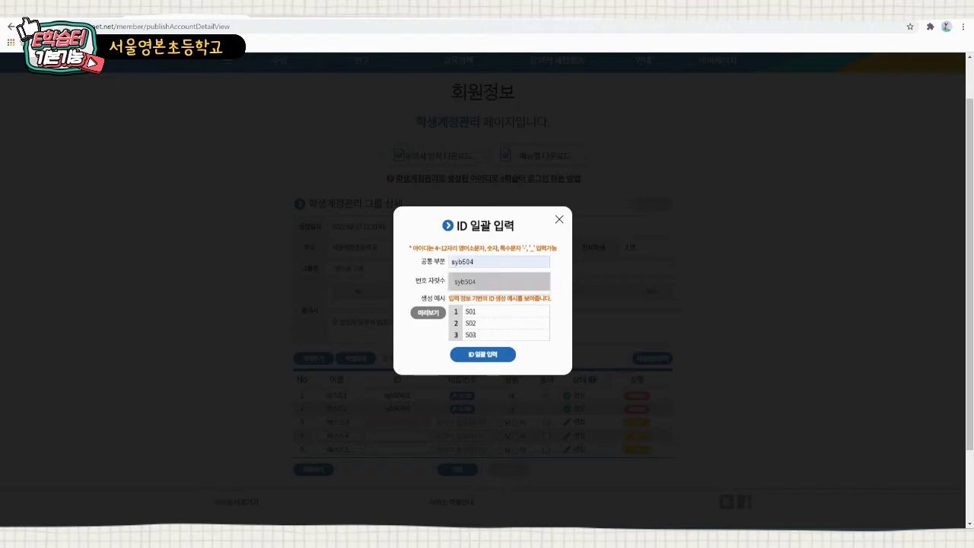
pyautogui.press('Up')
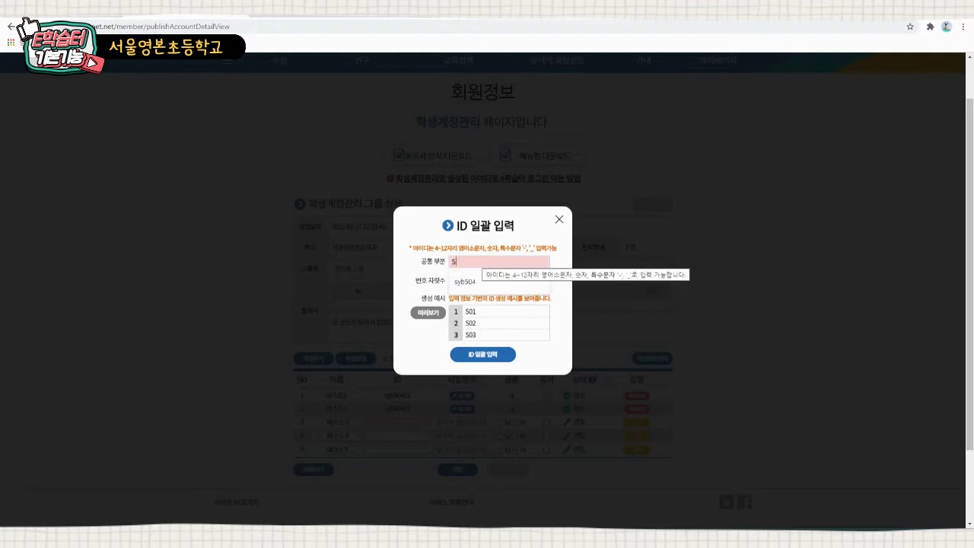
pyautogui.write('e')
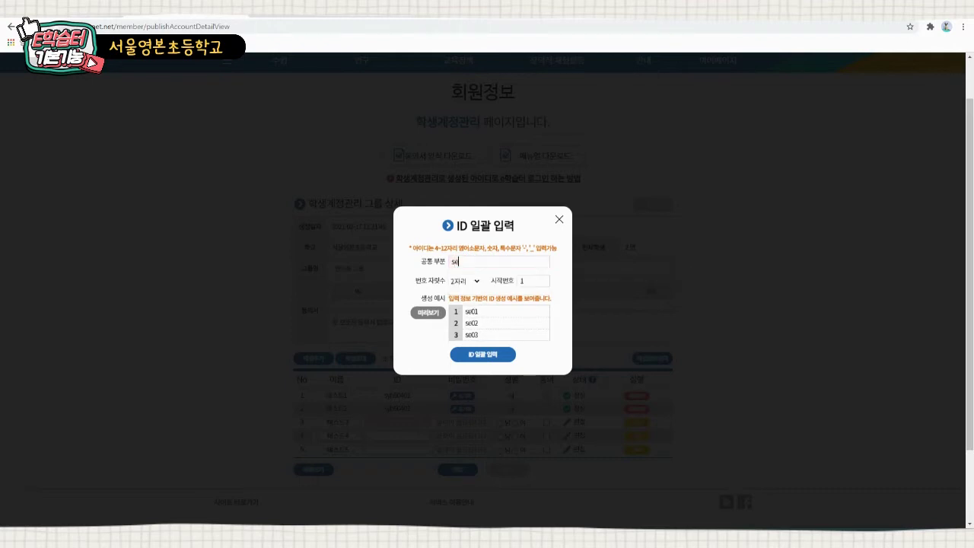
pyautogui.press('BackSpace')
pyautogui.write('yb')
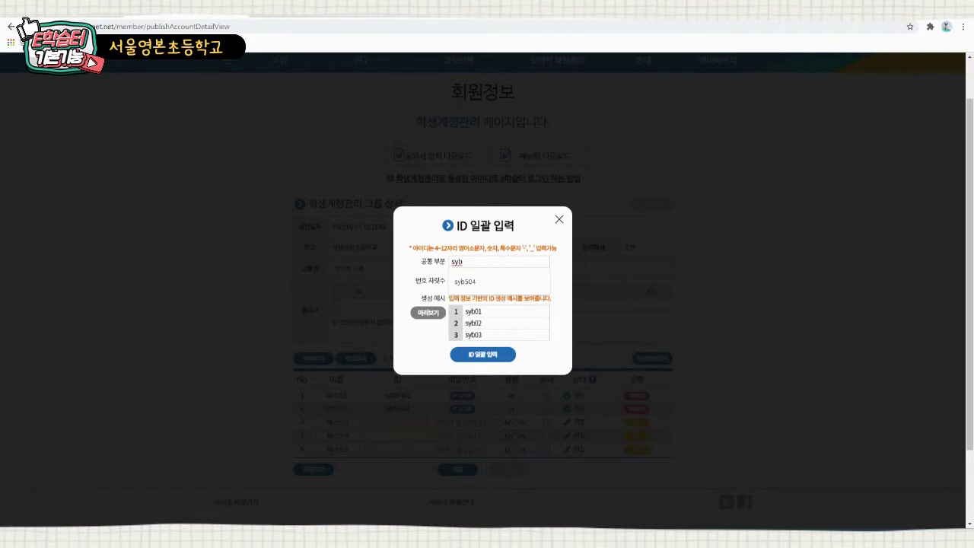
pyautogui.write('504')
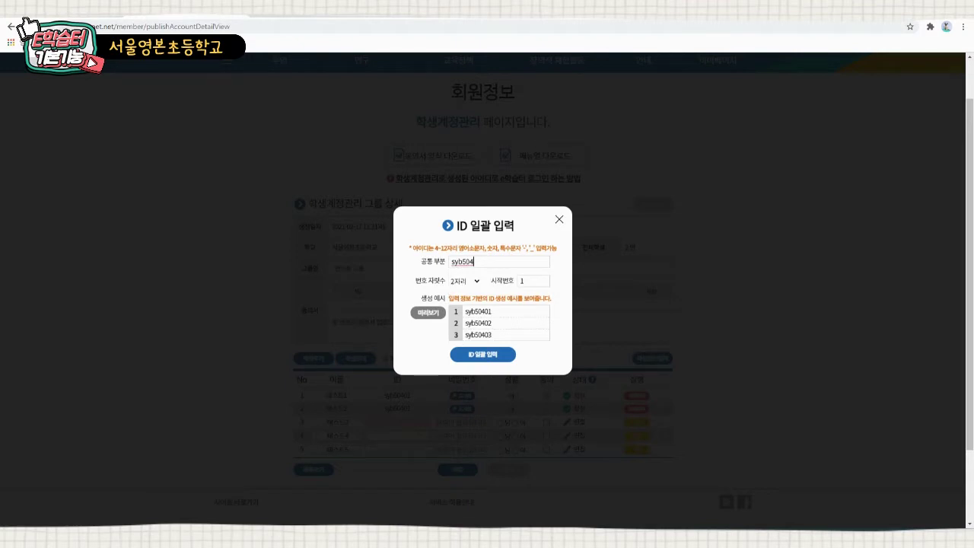
pyautogui.click(525, 280)
pyautogui.press('BackSpace')
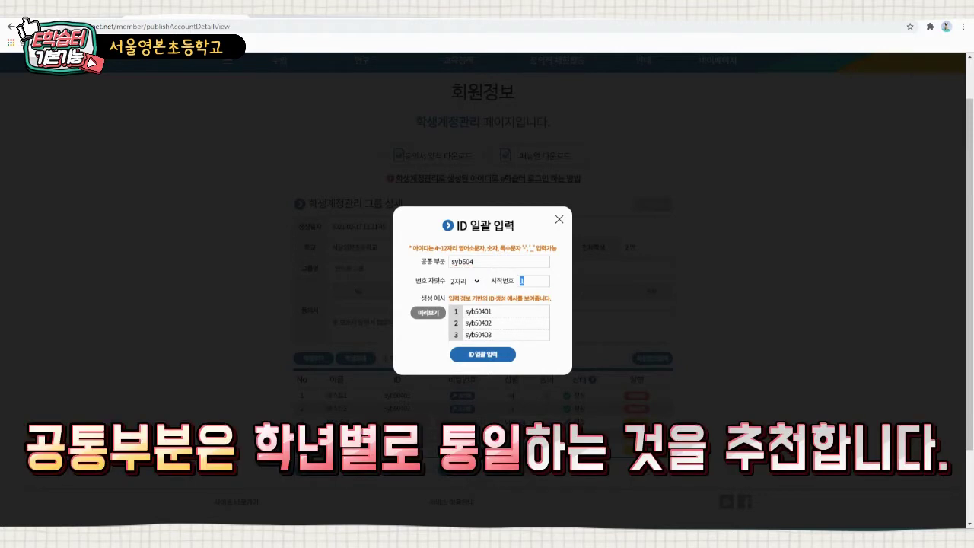
pyautogui.write('01')
pyautogui.click(482, 354)
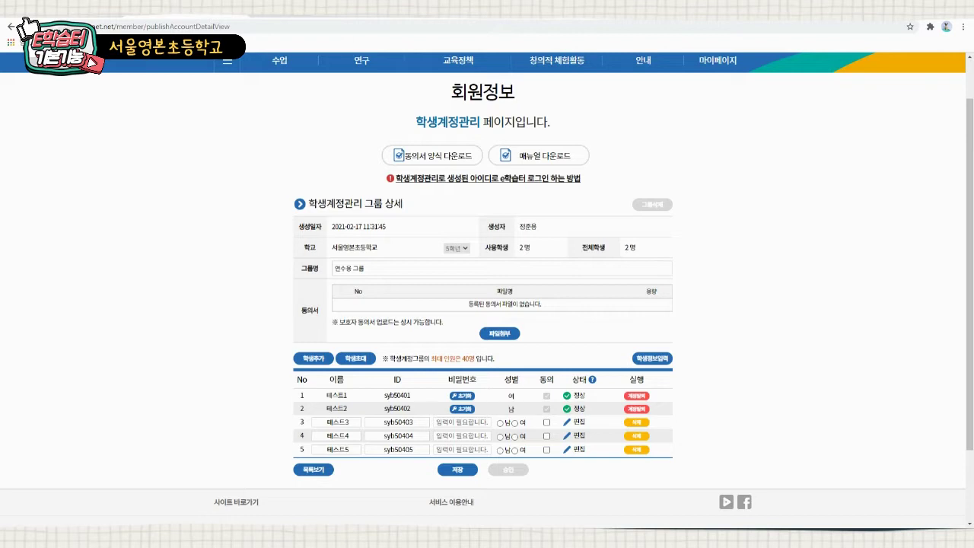
pyautogui.write('1234567890')
pyautogui.click(652, 358)
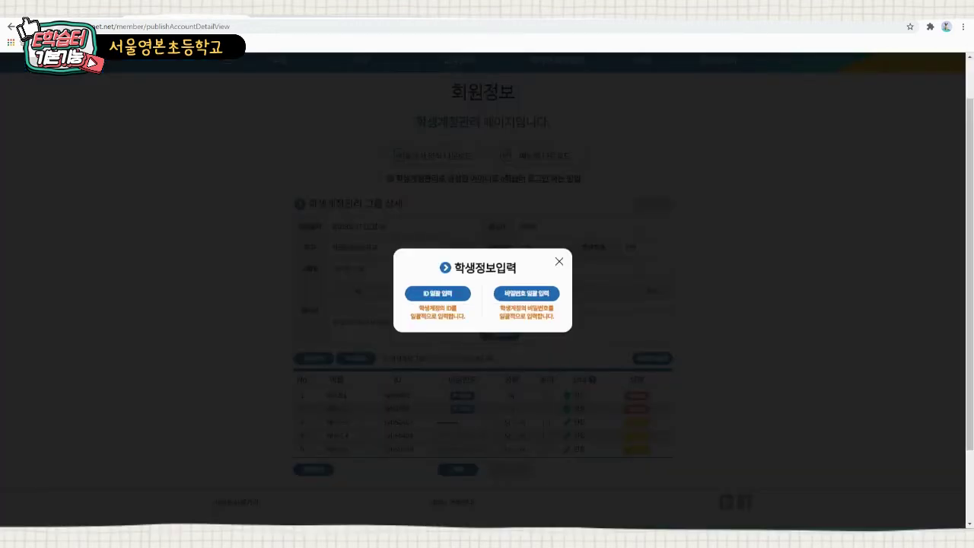
# - Apply one shared password to all the new student accounts
pyautogui.click(526, 293)
pyautogui.write('1234567890')
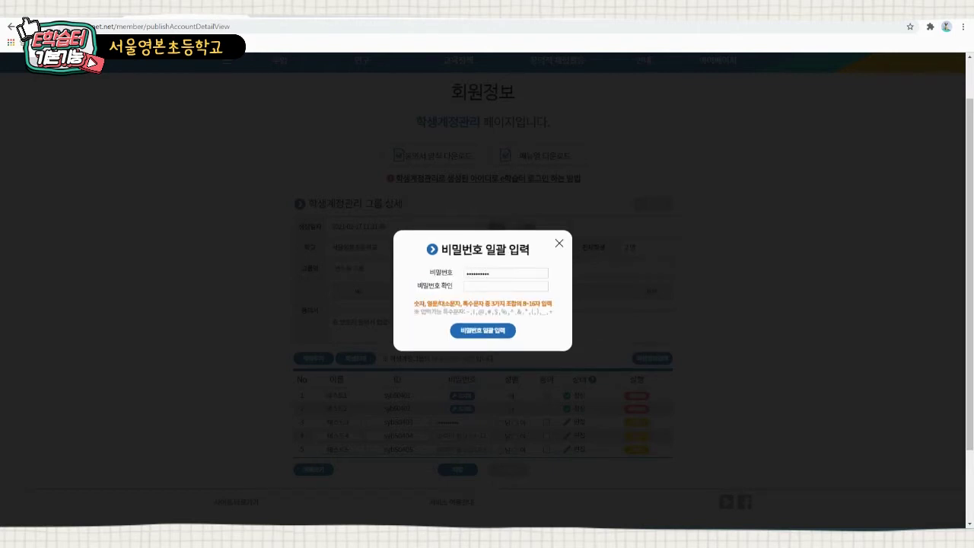
pyautogui.write('1234567890')
pyautogui.press('Return')
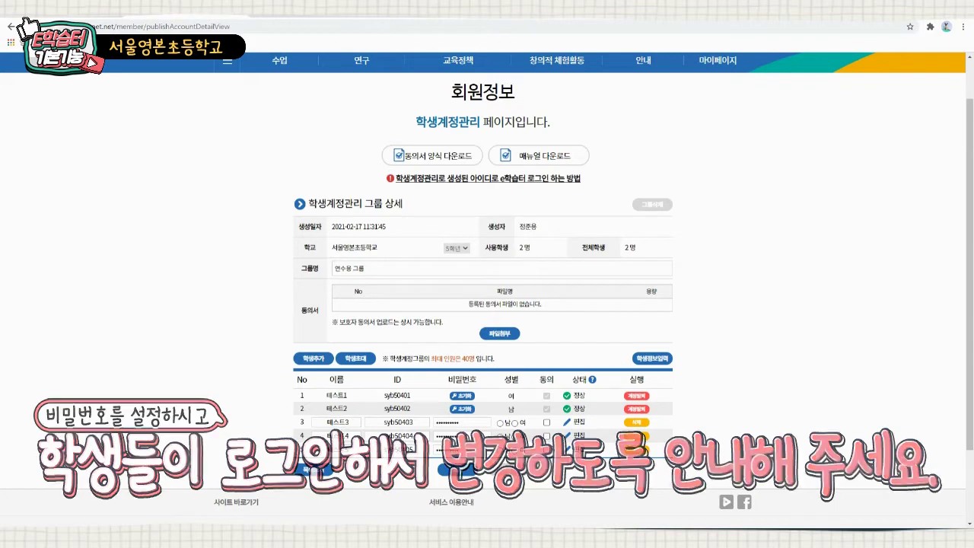
# - Mark 테스트3 and 테스트4 male and 테스트5 female, and tick consent for all three
pyautogui.click(500, 423)
pyautogui.click(499, 437)
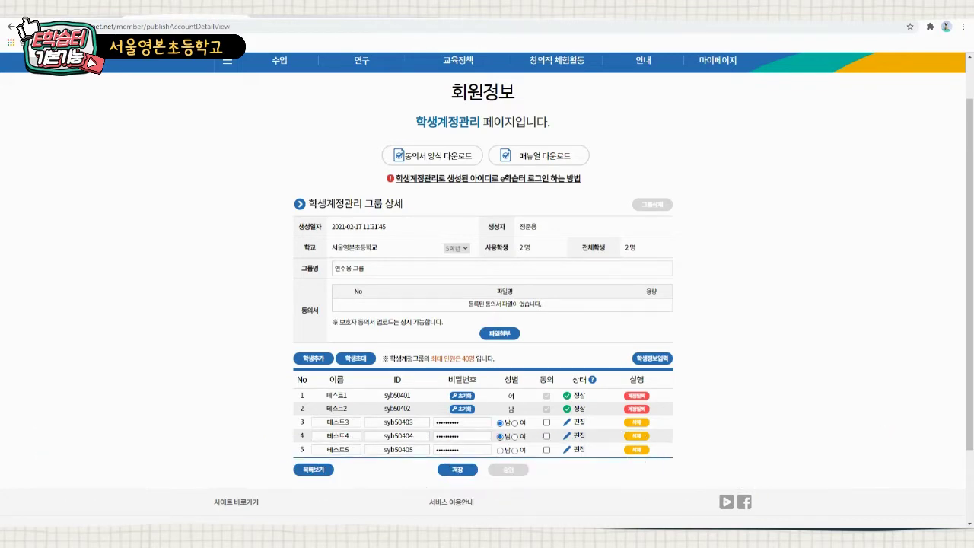
pyautogui.click(515, 450)
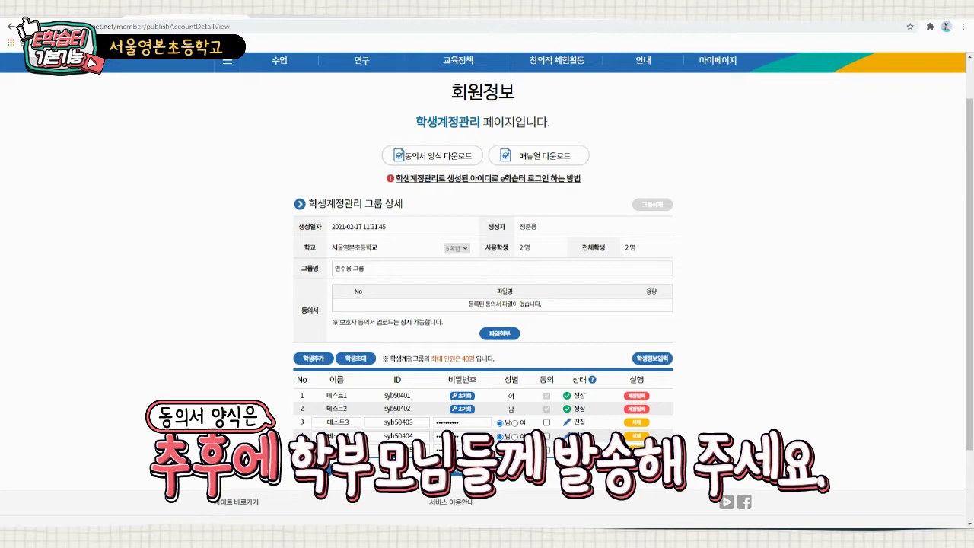
pyautogui.click(546, 422)
pyautogui.click(546, 436)
pyautogui.click(546, 449)
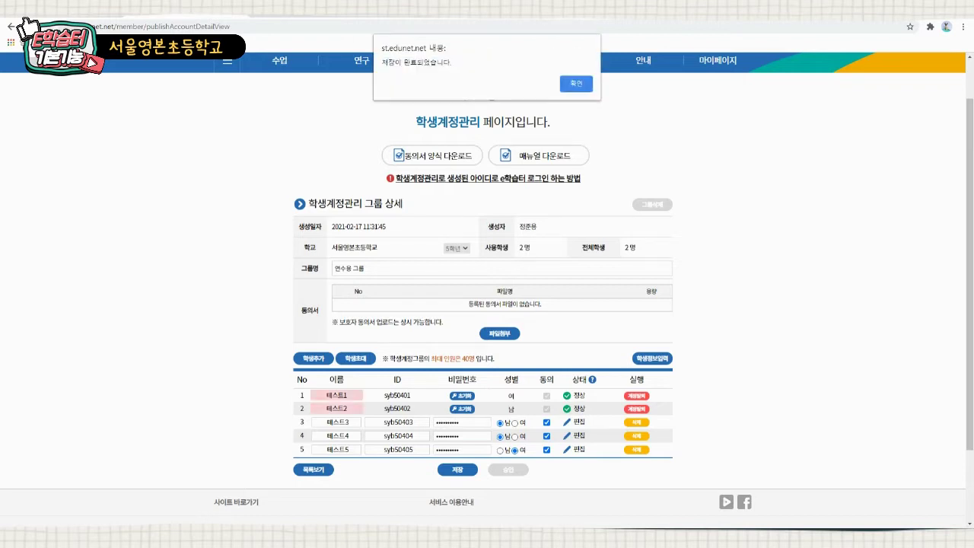
# - Approve the two pending student accounts in Edunet T-Clear
pyautogui.press('Return')
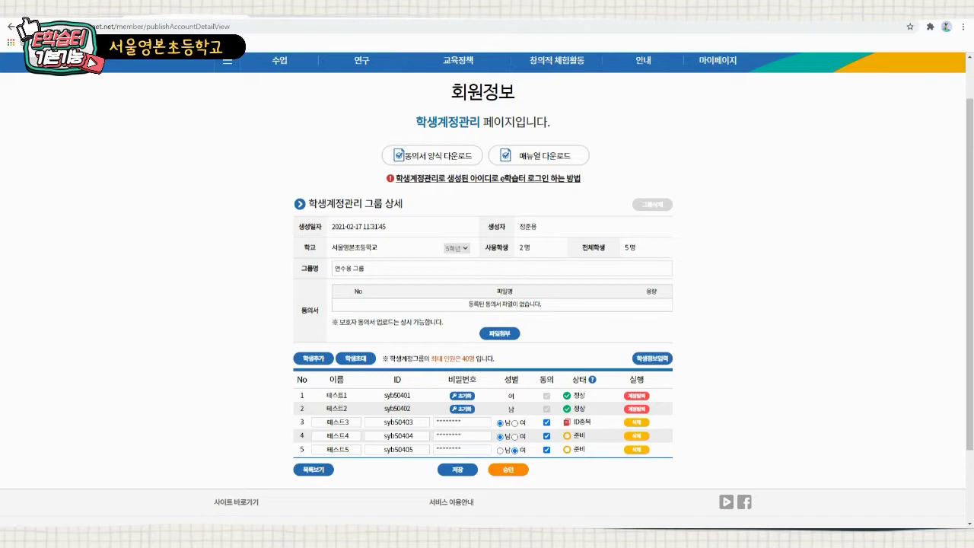
pyautogui.hotkey('ctrl', '1')
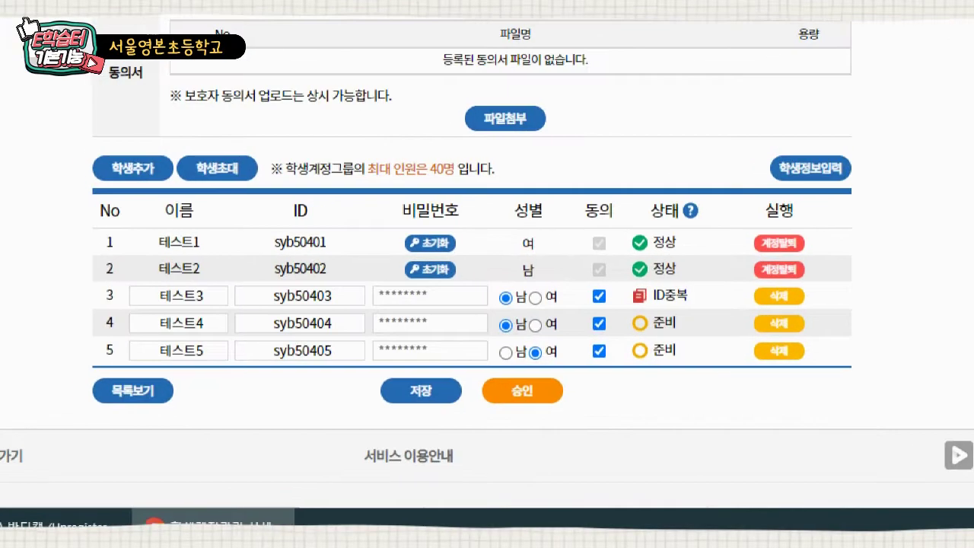
pyautogui.click(487, 317)
pyautogui.moveTo(420, 372)
pyautogui.mouseDown()
pyautogui.moveTo(477, 387)
pyautogui.moveTo(526, 415)
pyautogui.mouseUp()
pyautogui.press('Escape')
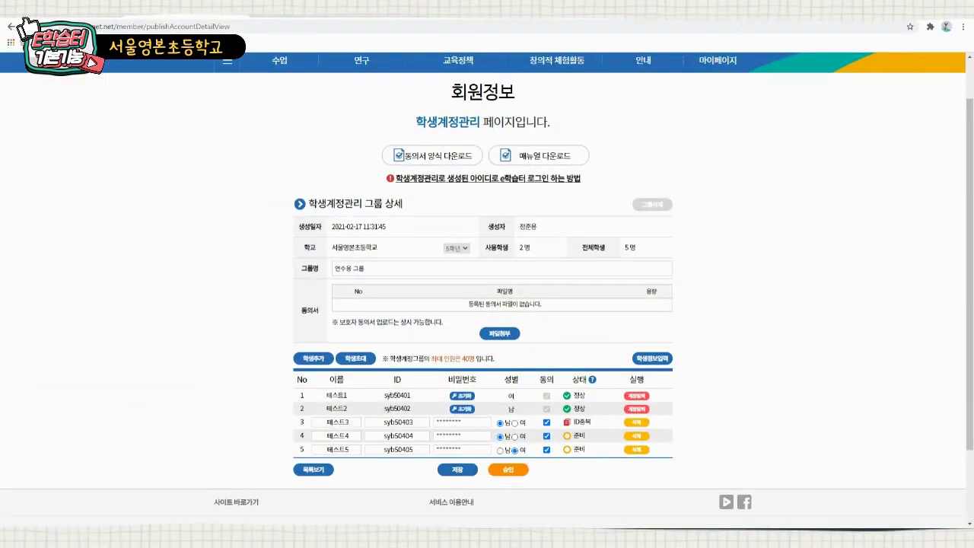
pyautogui.click(508, 469)
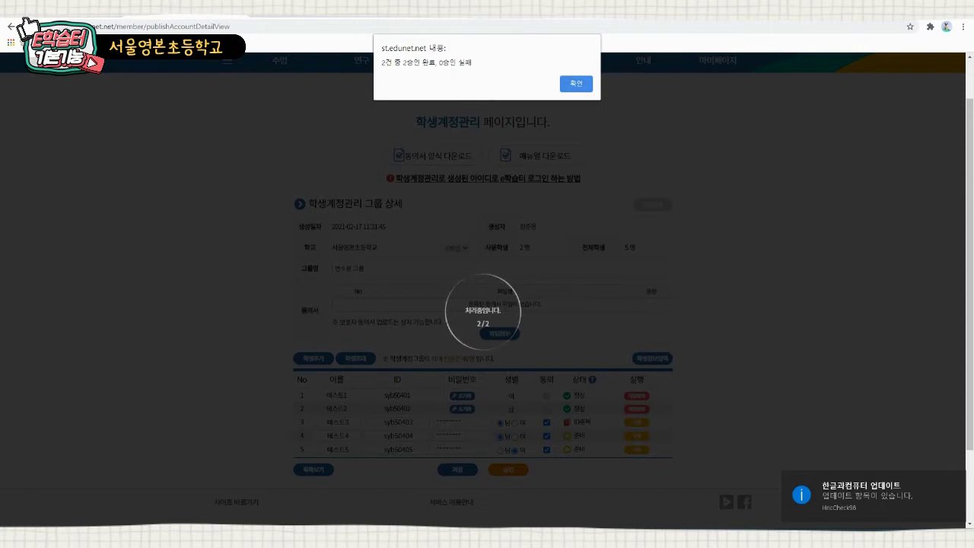
pyautogui.press('Return')
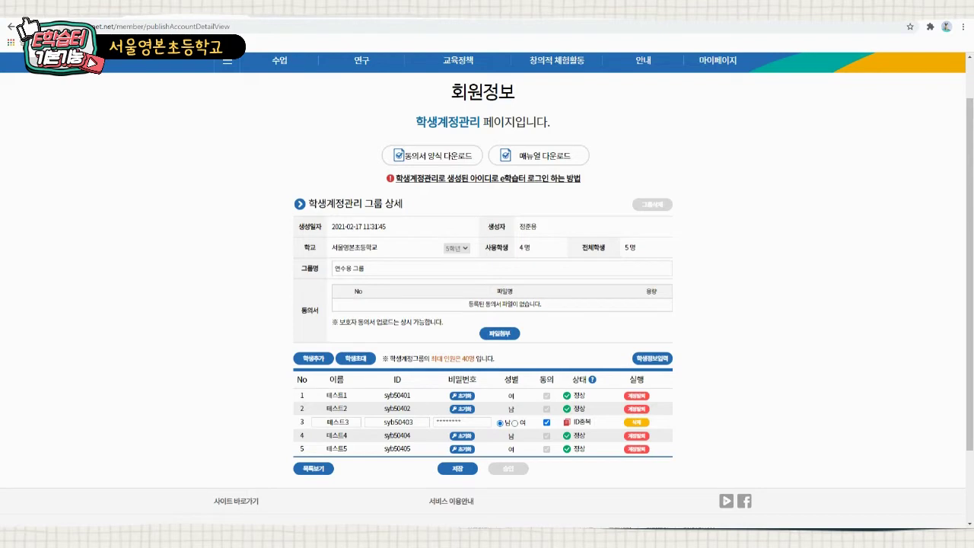
# - Delete duplicate-ID student 테스트3 and save the group, leaving four students
pyautogui.doubleClick(398, 422)
pyautogui.moveTo(591, 422); pyautogui.dragTo(572, 422)
pyautogui.click(635, 423)
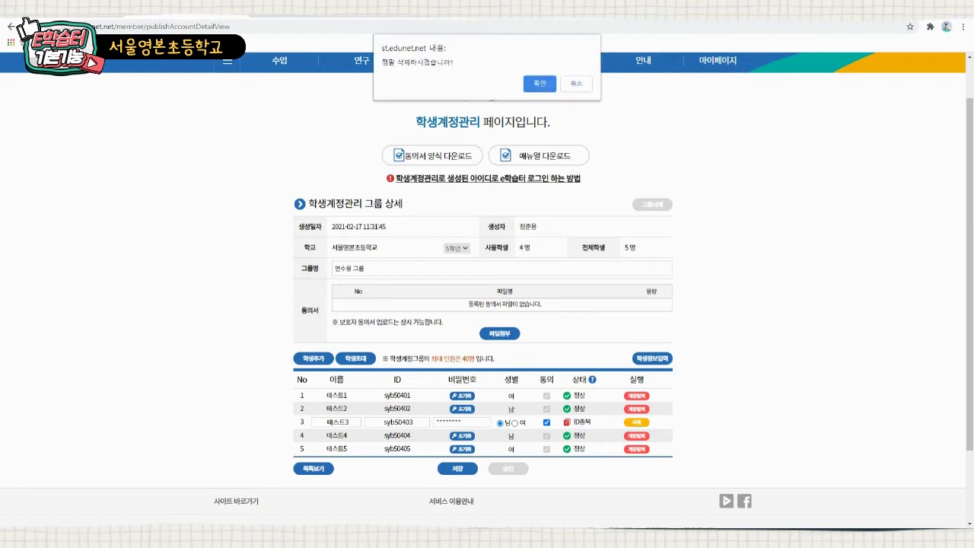
pyautogui.press('Return')
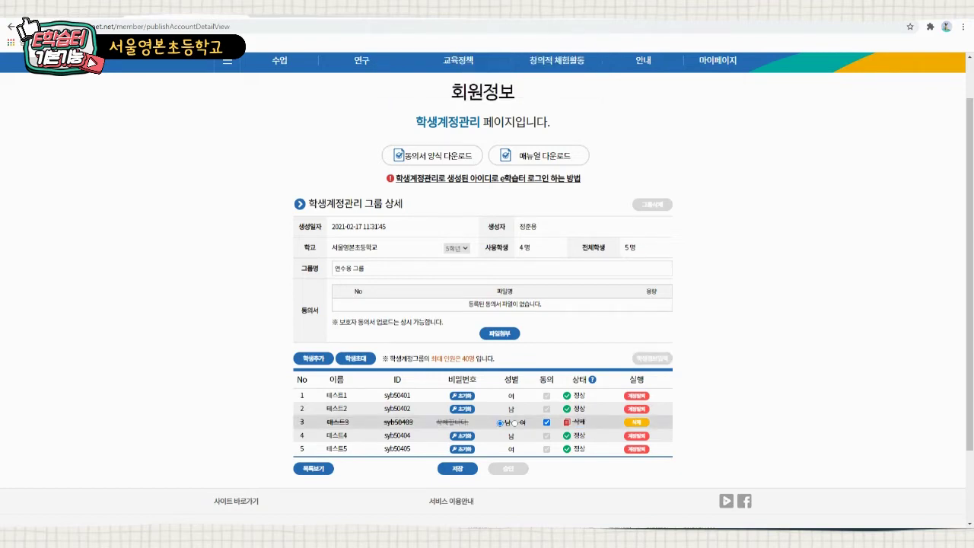
pyautogui.click(636, 423)
pyautogui.press('Return')
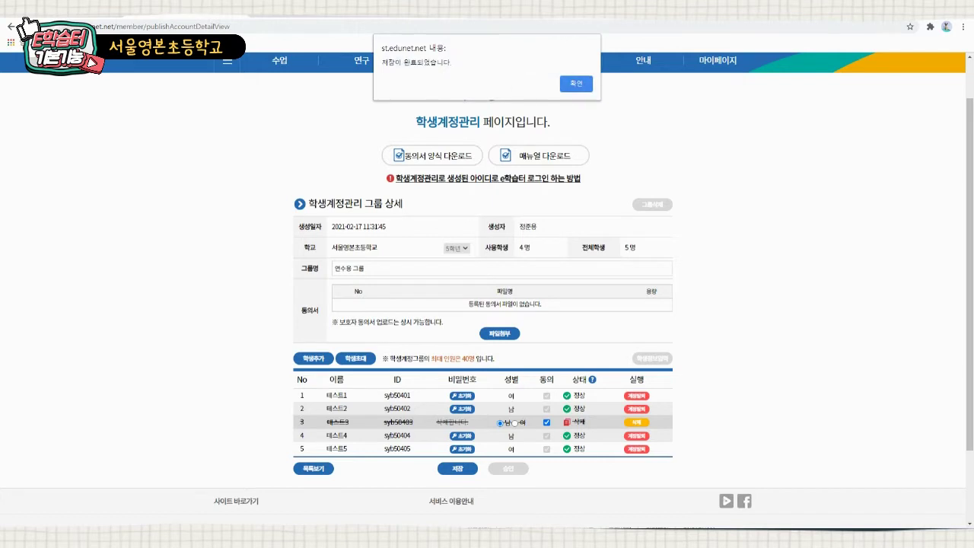
pyautogui.press('Return')
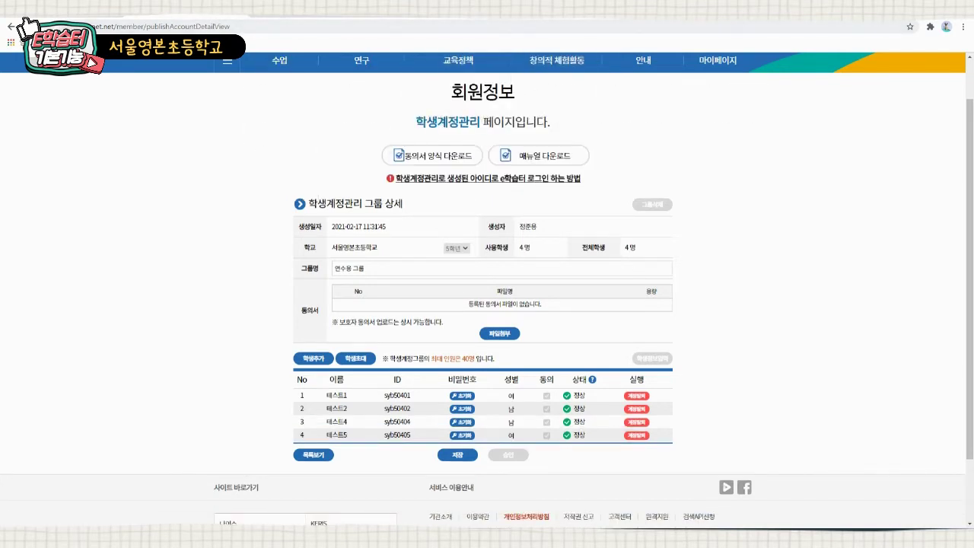
pyautogui.click(72, 11)
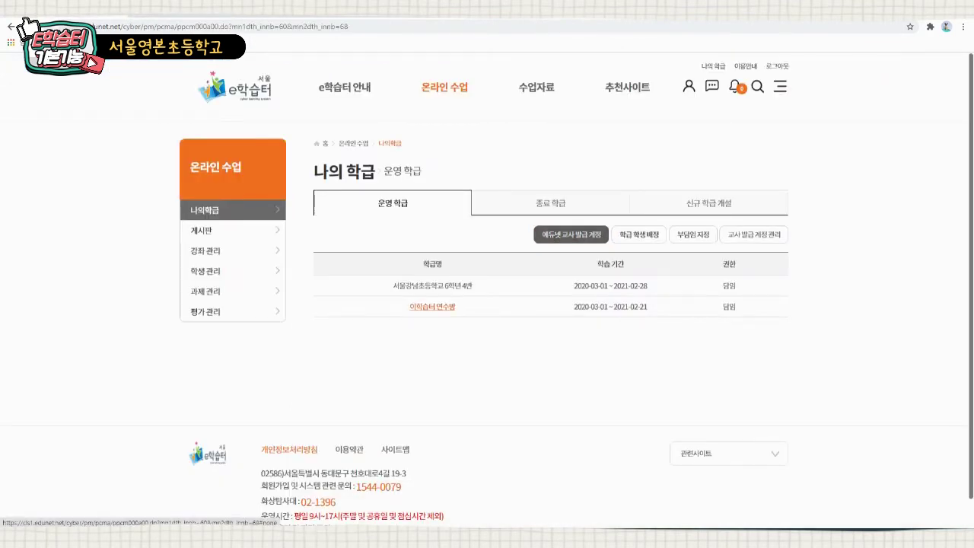
# - Open the 이학습터 연수방 class and its 수강인원 관리 page
pyautogui.click(432, 307)
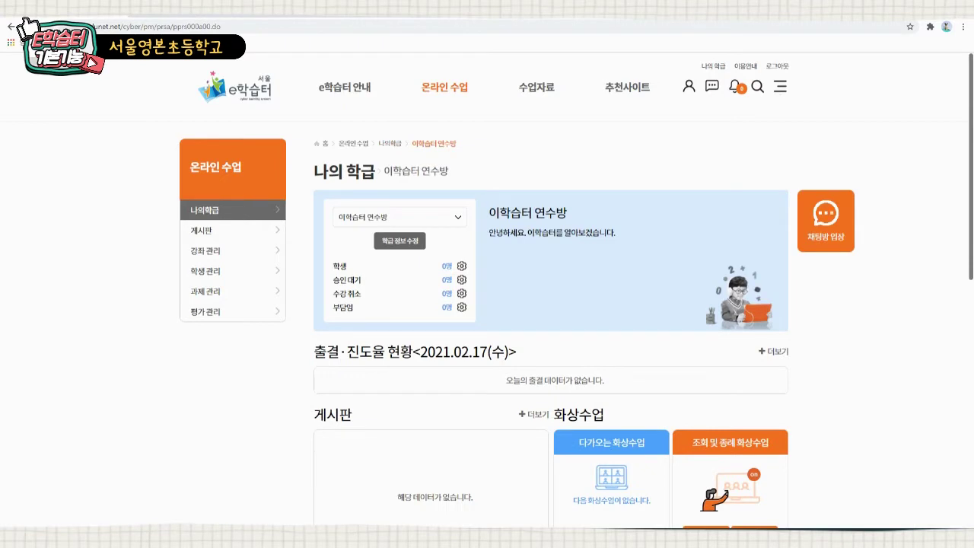
pyautogui.scroll(-3, 551, 304)
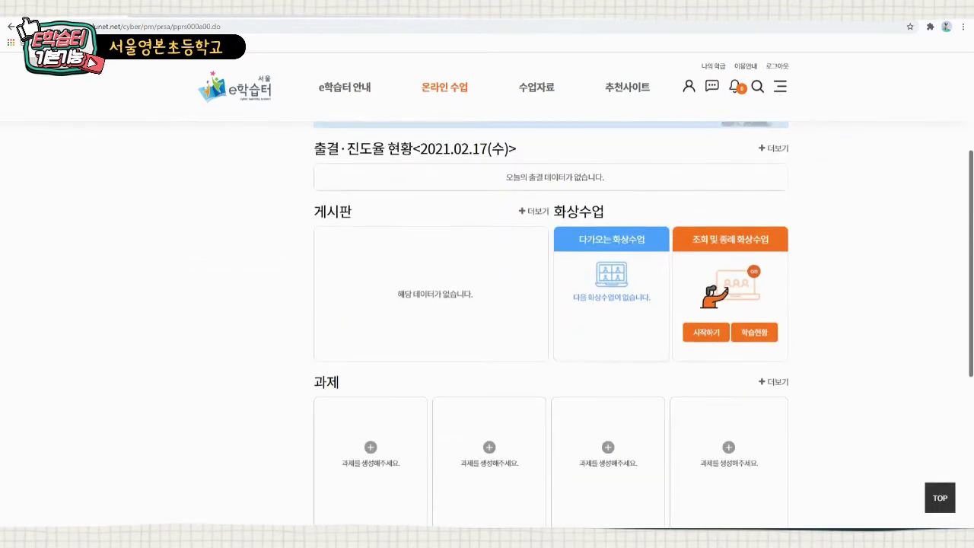
pyautogui.scroll(3, 551, 304)
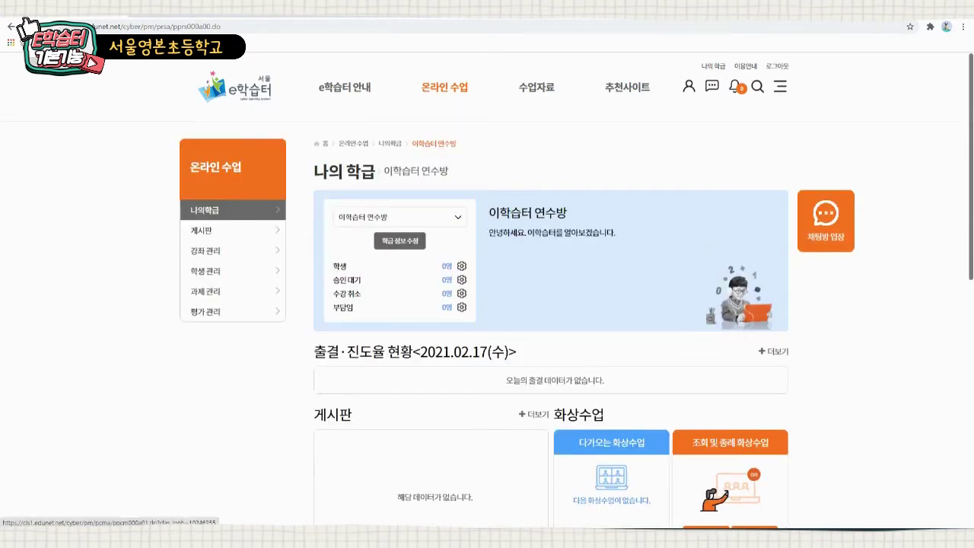
pyautogui.click(462, 266)
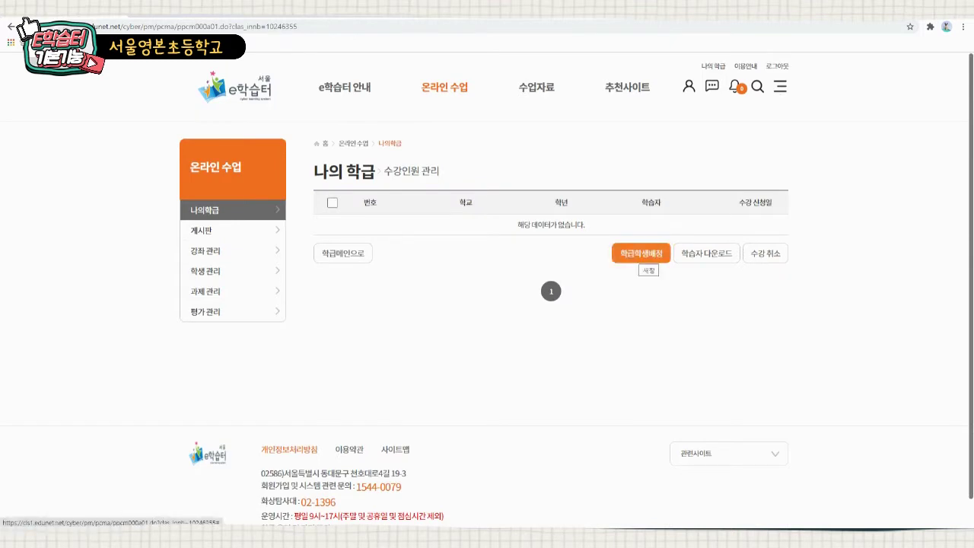
# - Search for 5학년 students named 테스트 at 서울영본초등학교 in the assignment window
pyautogui.click(640, 254)
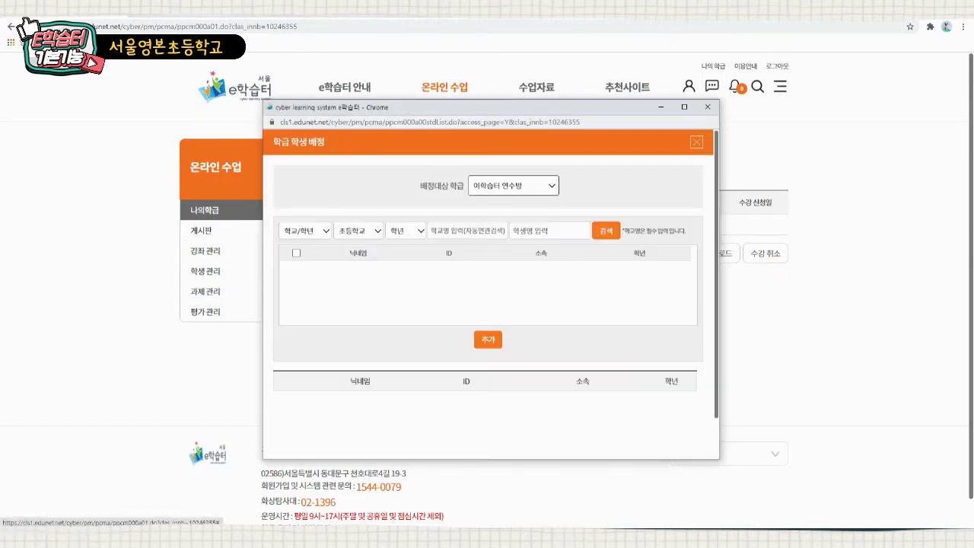
pyautogui.click(405, 230)
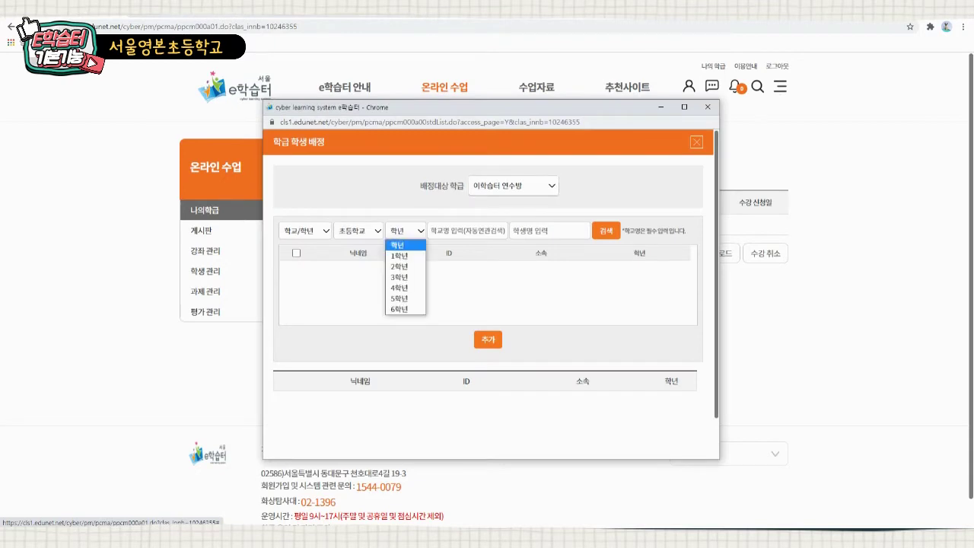
pyautogui.click(399, 298)
pyautogui.click(467, 230)
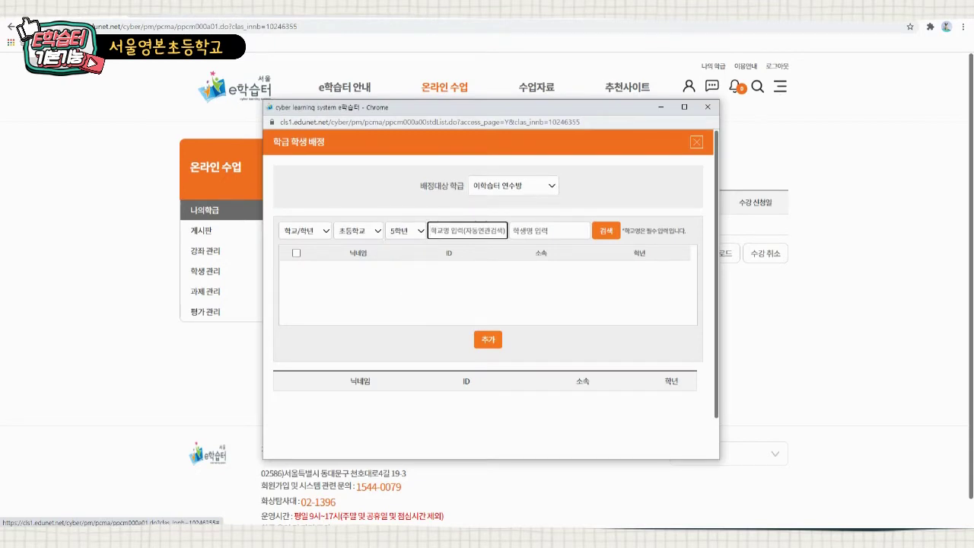
pyautogui.write('서울영본초')
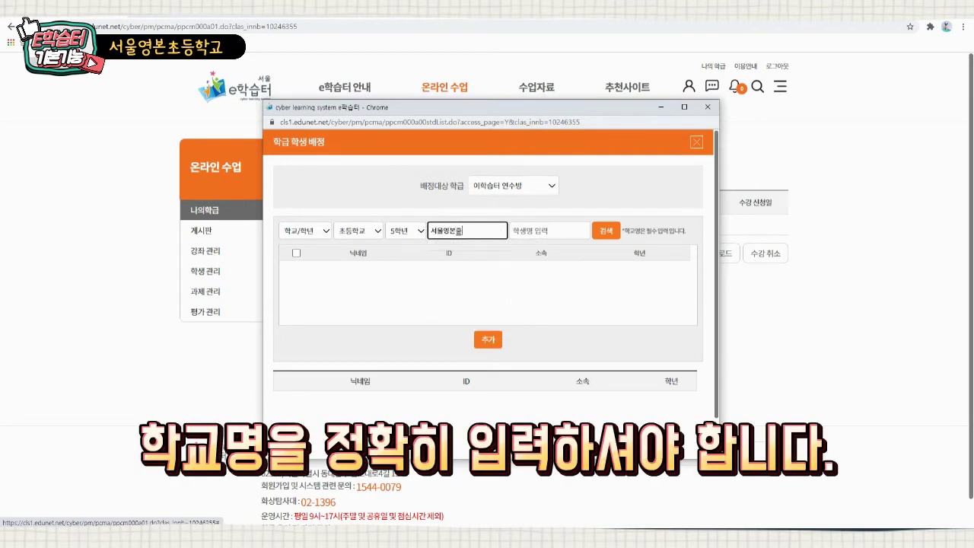
pyautogui.write('등학교')
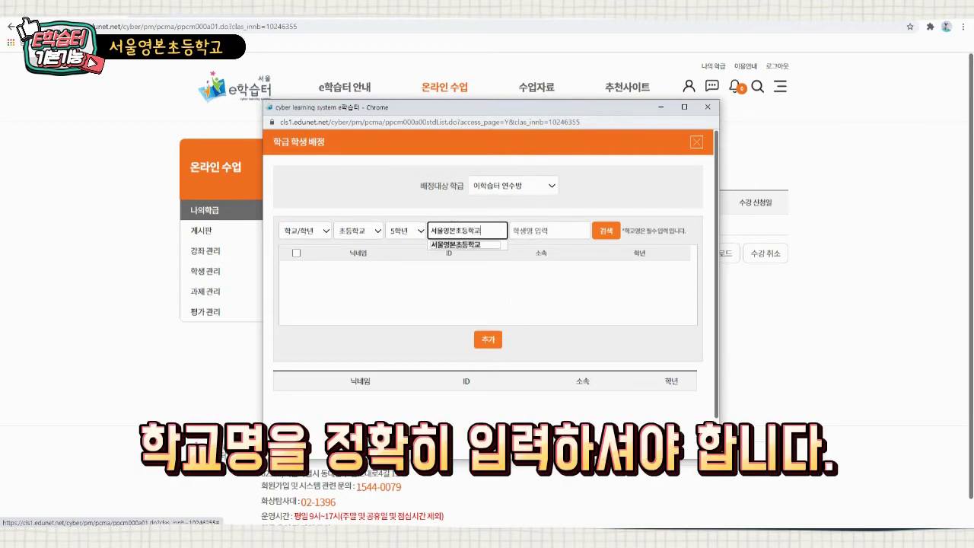
pyautogui.press('Escape')
pyautogui.click(549, 230)
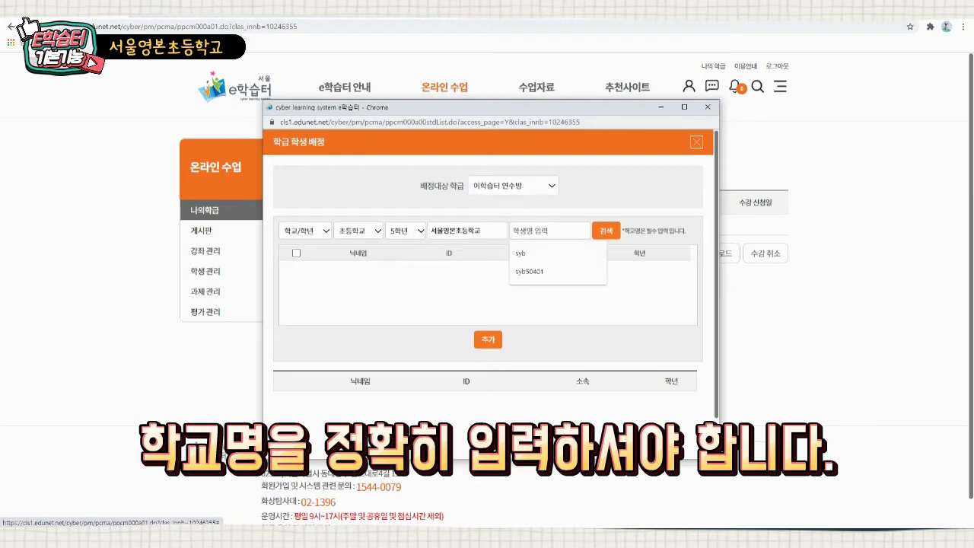
pyautogui.write('테')
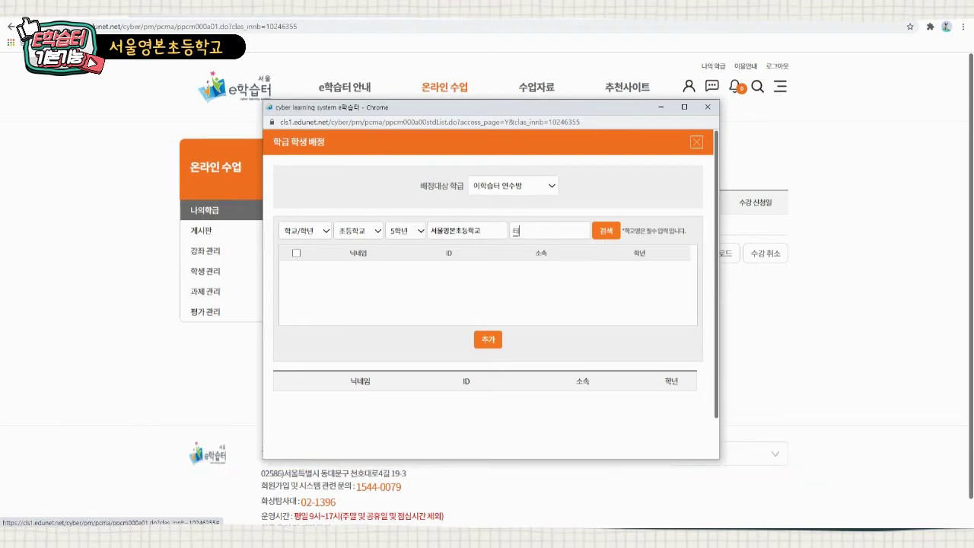
pyautogui.write('스트')
pyautogui.press('Return')
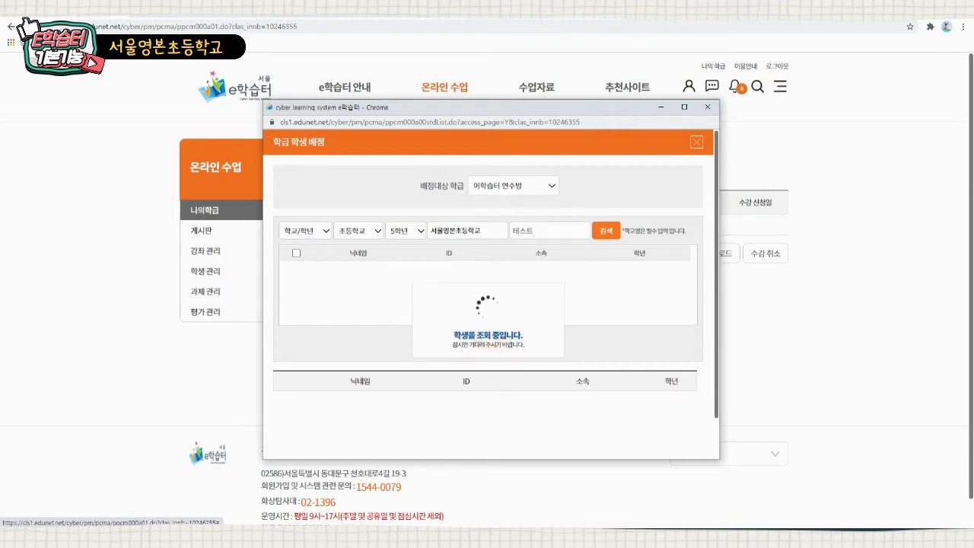
# - Add 테스트1 and 테스트2 to the assignment list and submit them
pyautogui.scroll(-1, 490, 277)
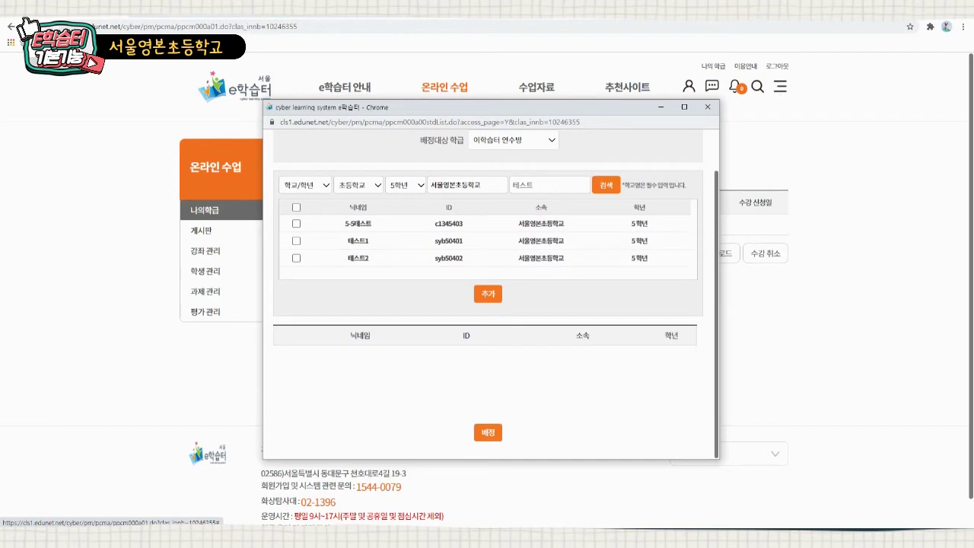
pyautogui.click(296, 241)
pyautogui.click(296, 258)
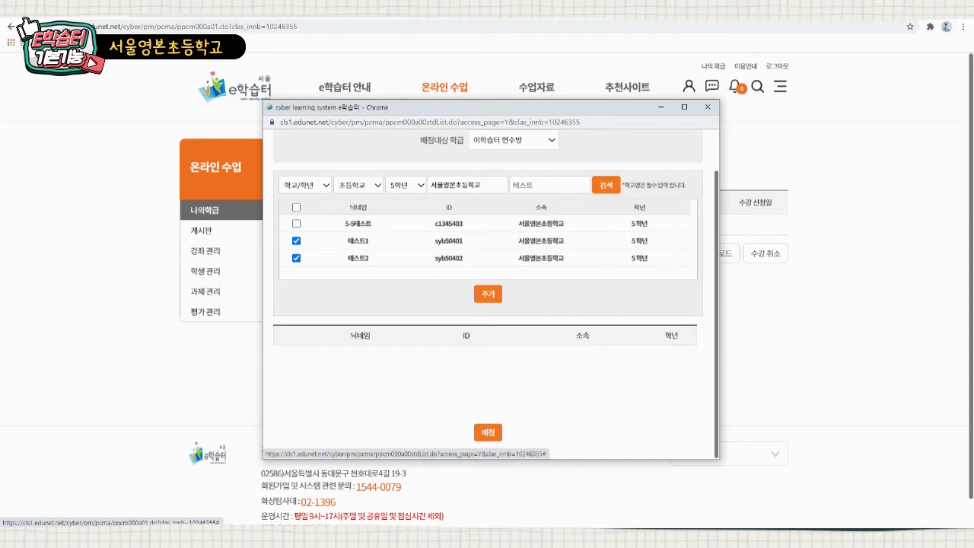
pyautogui.click(488, 294)
pyautogui.click(488, 433)
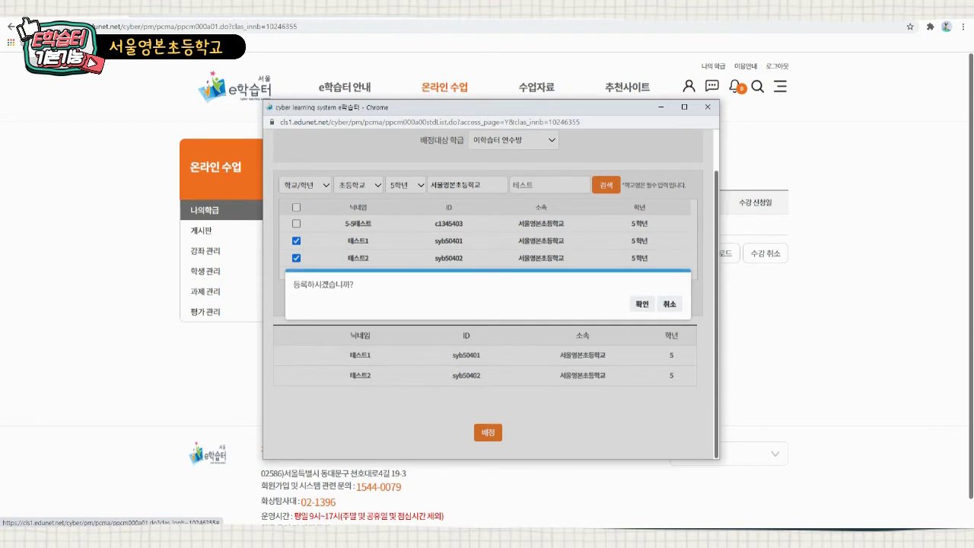
pyautogui.click(641, 304)
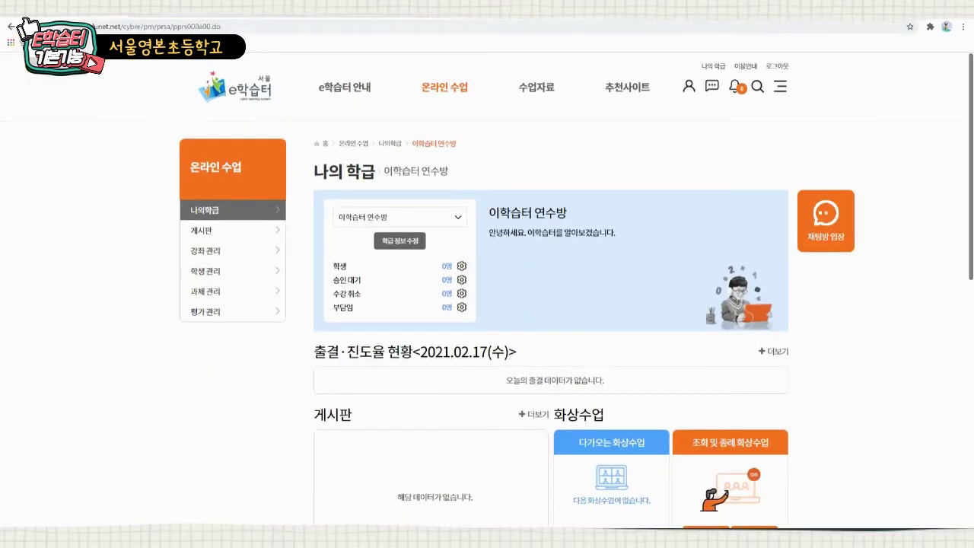
# - Reopen 학급학생배정 and search 테스트 among 5학년 students of 서울영본초등학교
pyautogui.click(461, 265)
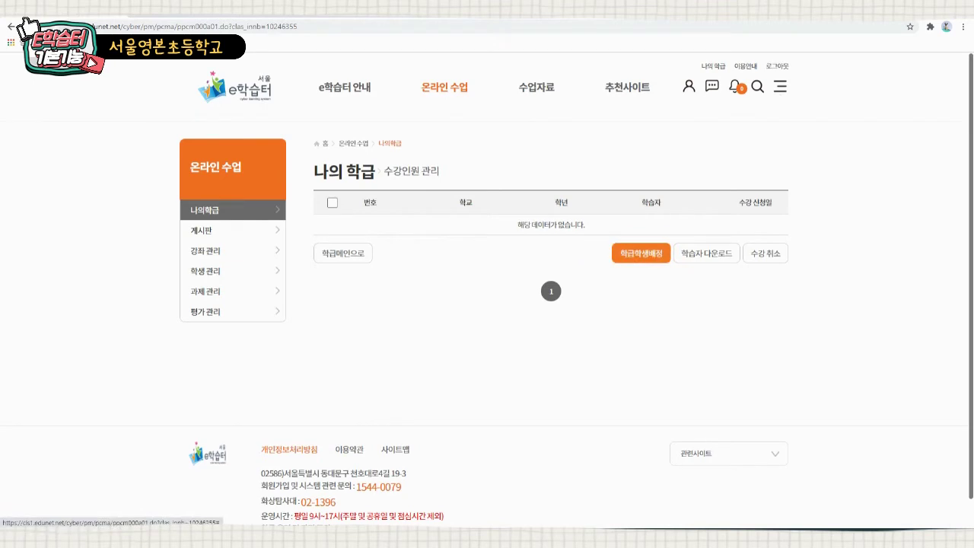
pyautogui.click(641, 253)
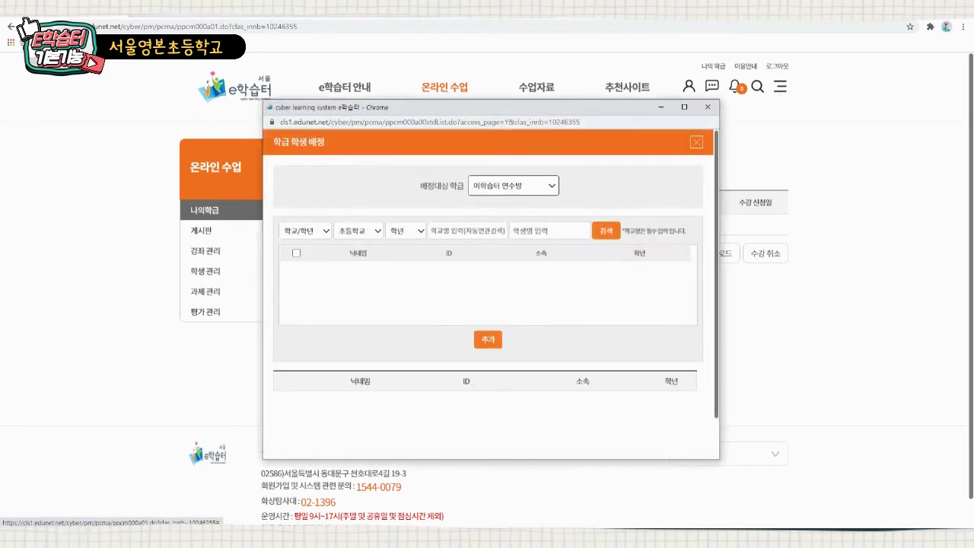
pyautogui.click(406, 230)
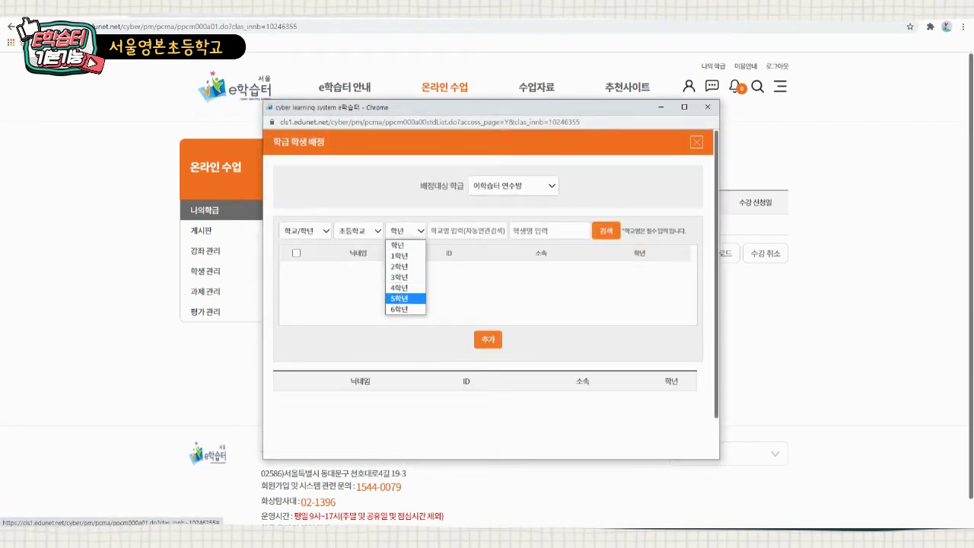
pyautogui.click(405, 296)
pyautogui.click(467, 231)
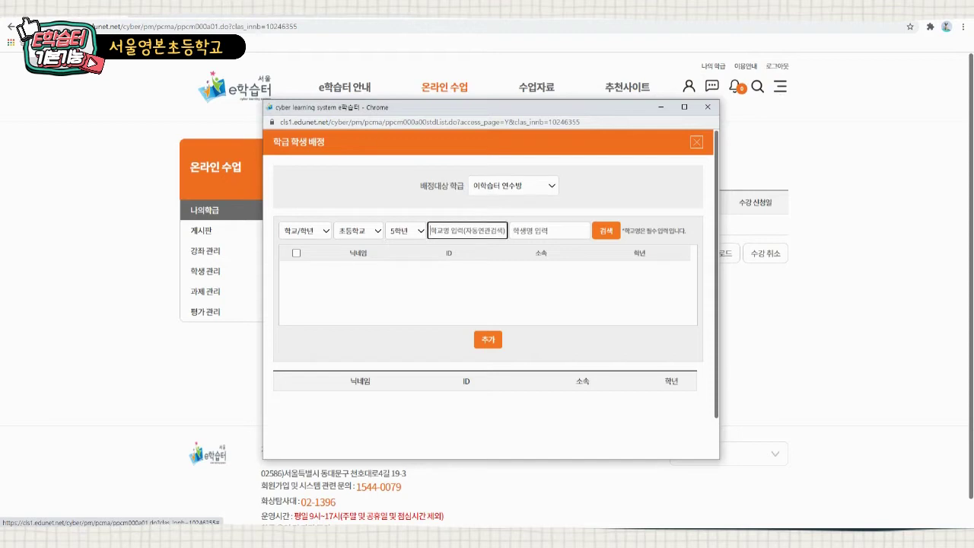
pyautogui.write('서울영본')
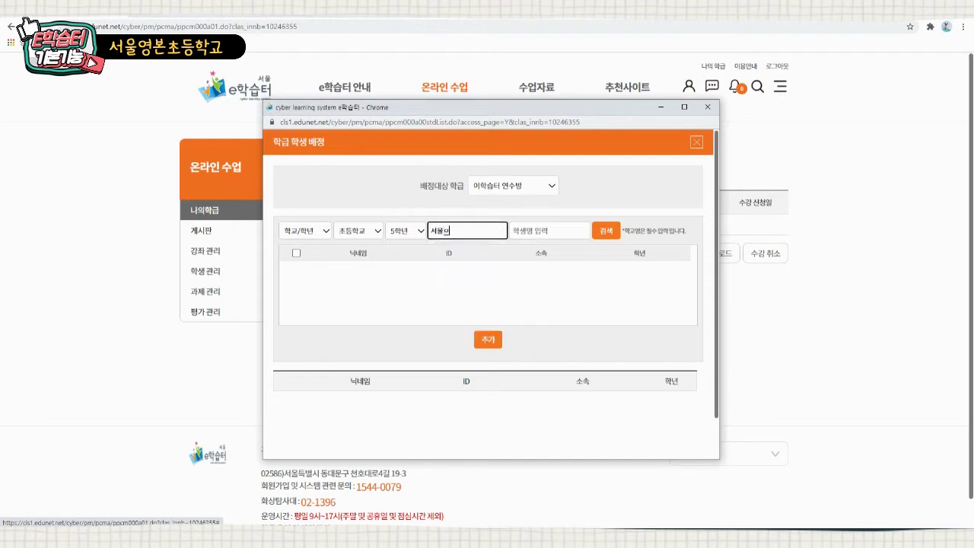
pyautogui.press('Down')
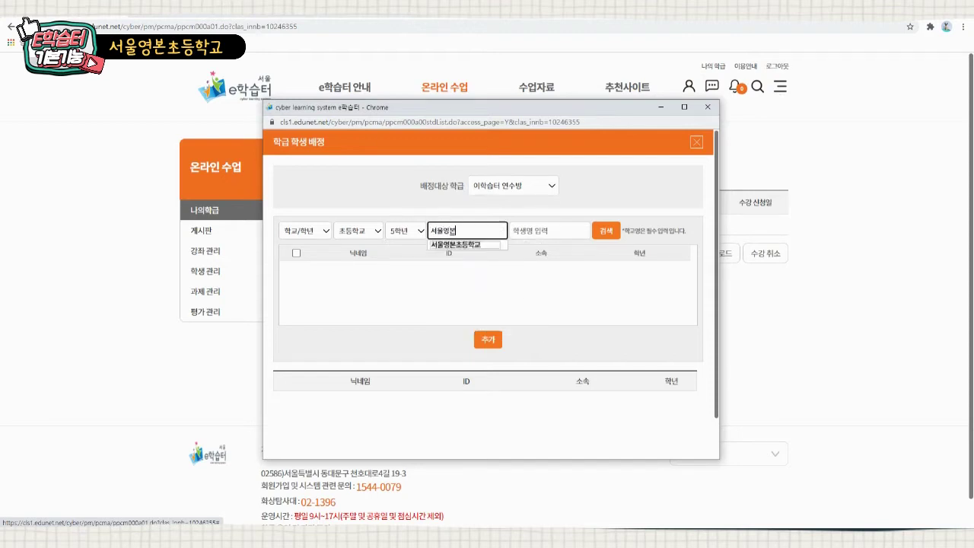
pyautogui.press('Return')
pyautogui.press('Tab')
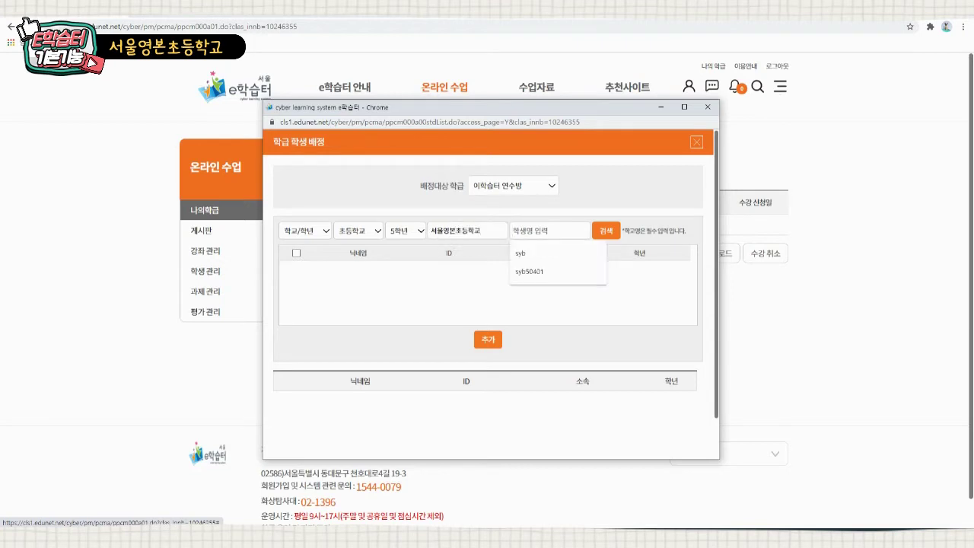
pyautogui.write('테스')
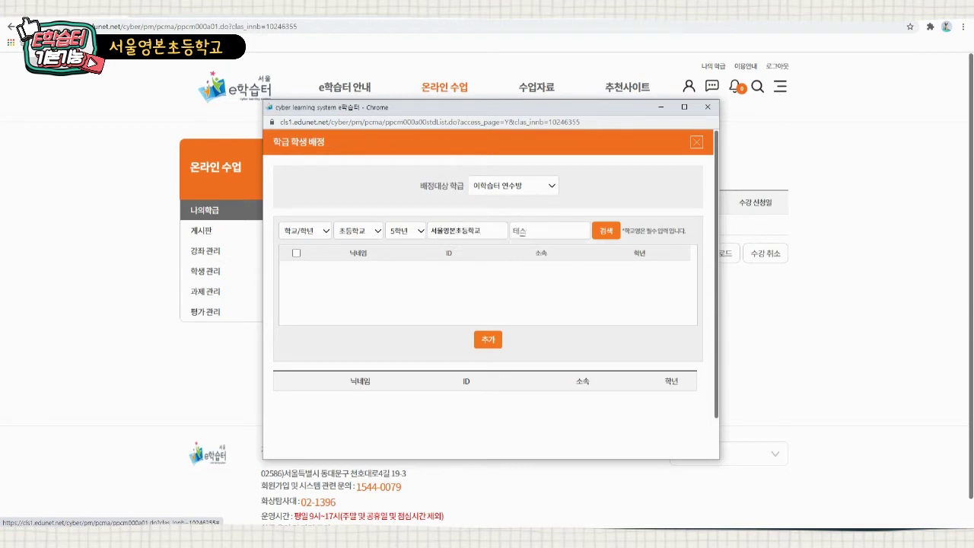
pyautogui.write('트')
pyautogui.press('Return')
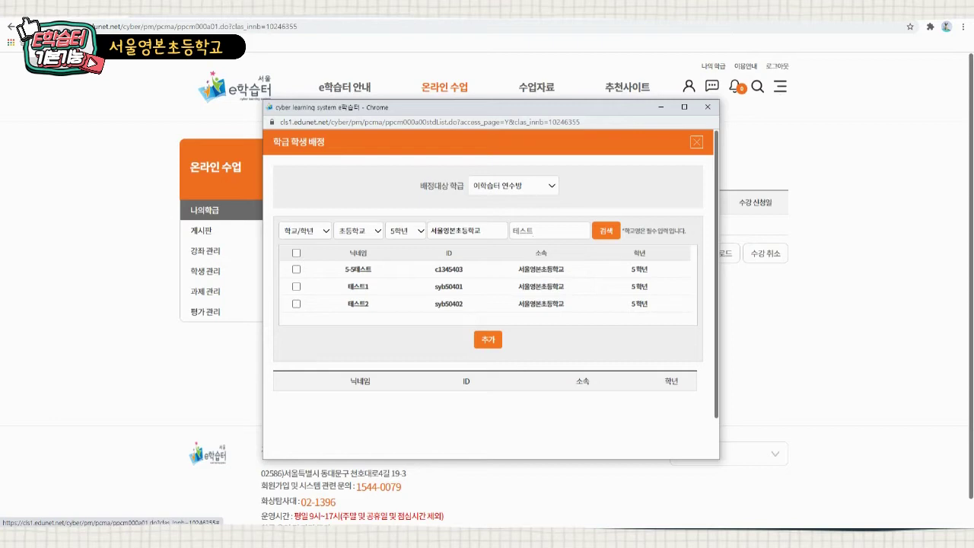
pyautogui.moveTo(348, 286); pyautogui.dragTo(648, 304)
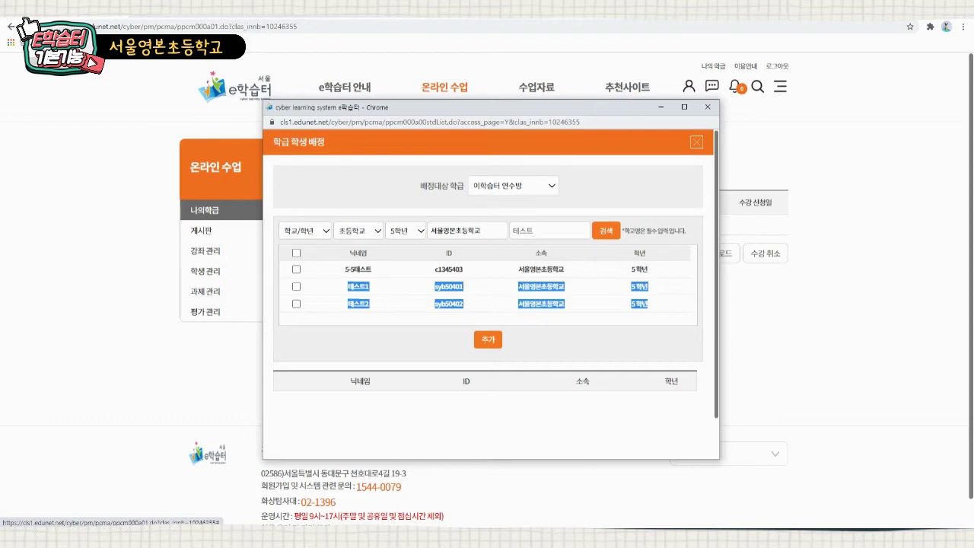
# - Add 테스트1 and 테스트2 to the assignment list and confirm their enrolment
pyautogui.click(296, 286)
pyautogui.click(296, 303)
pyautogui.click(487, 339)
pyautogui.scroll(-1, 490, 293)
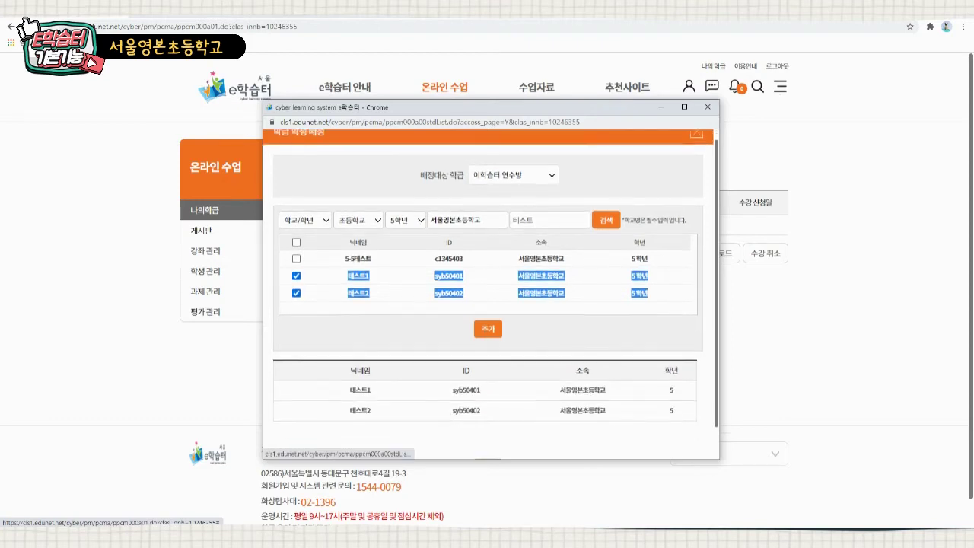
pyautogui.click(488, 432)
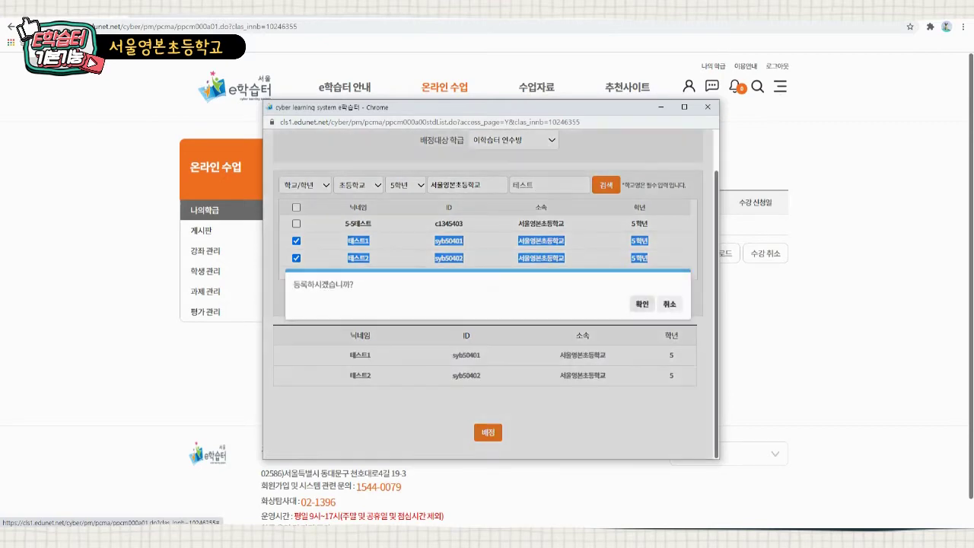
pyautogui.press('Return')
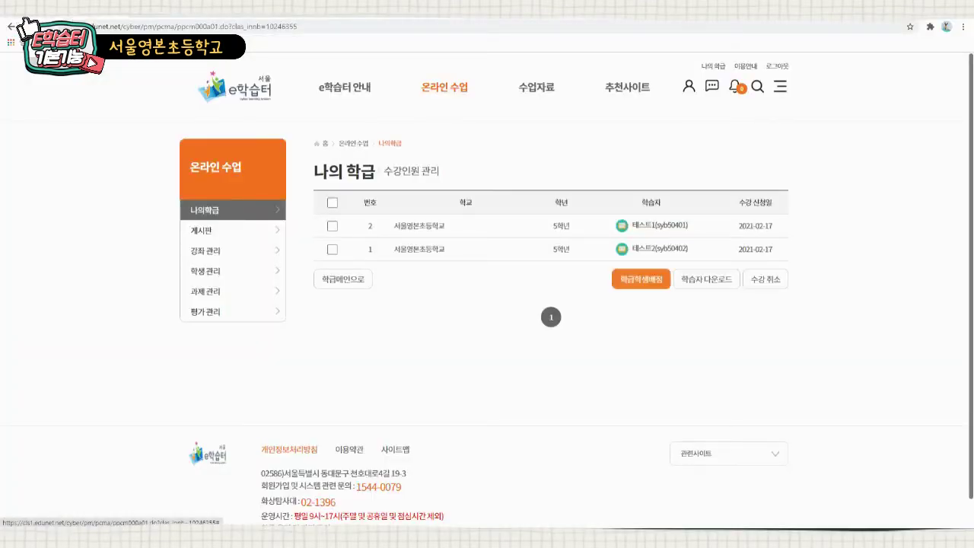
# - Search 5학년 students at 서울영본초등학교 by name 테스트 in 학급학생배정
pyautogui.click(640, 279)
pyautogui.click(405, 230)
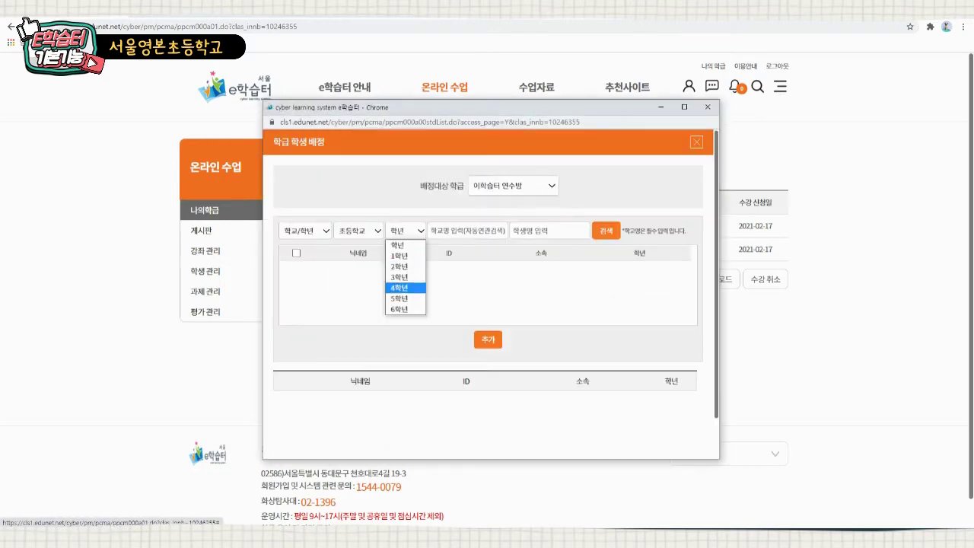
pyautogui.click(406, 299)
pyautogui.click(467, 230)
pyautogui.write('서울')
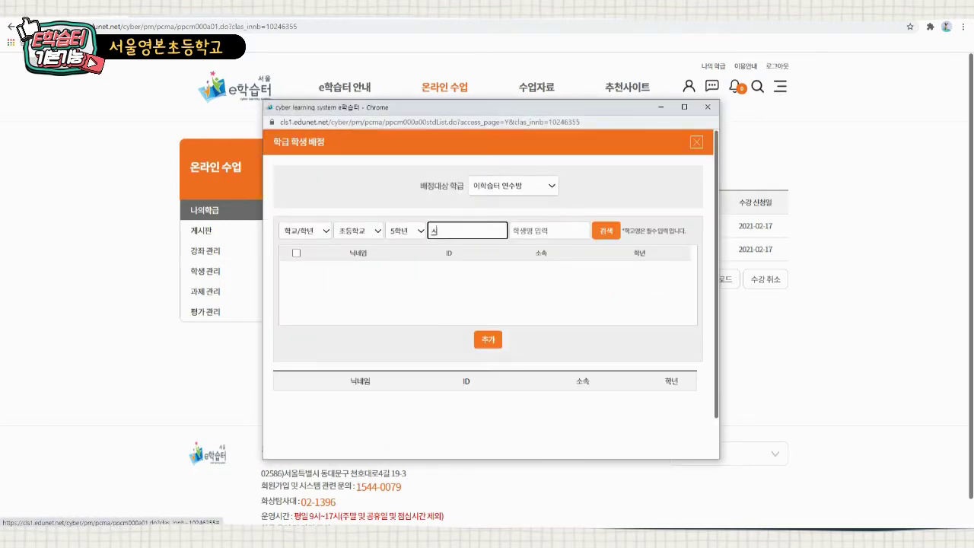
pyautogui.write('영본')
pyautogui.click(465, 244)
pyautogui.click(548, 230)
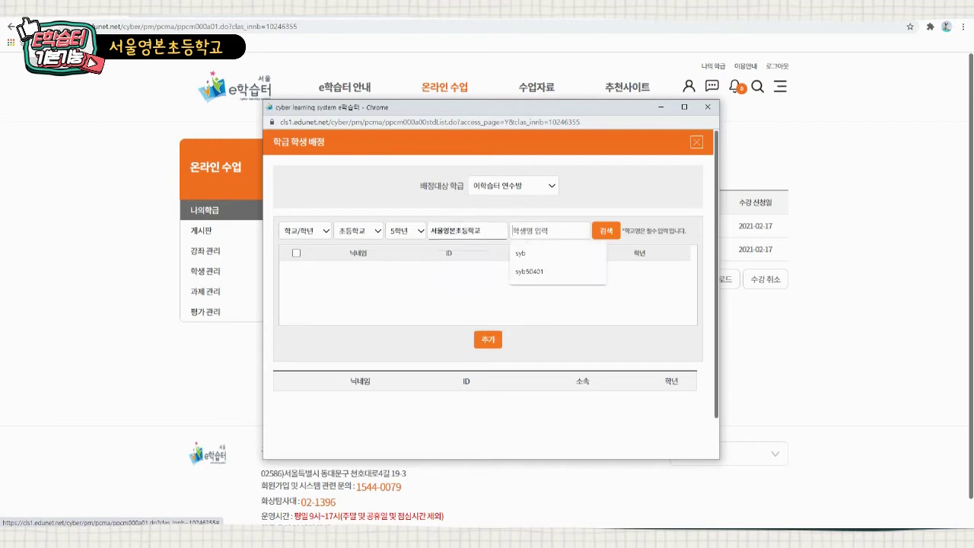
pyautogui.write('테슬')
pyautogui.write('트')
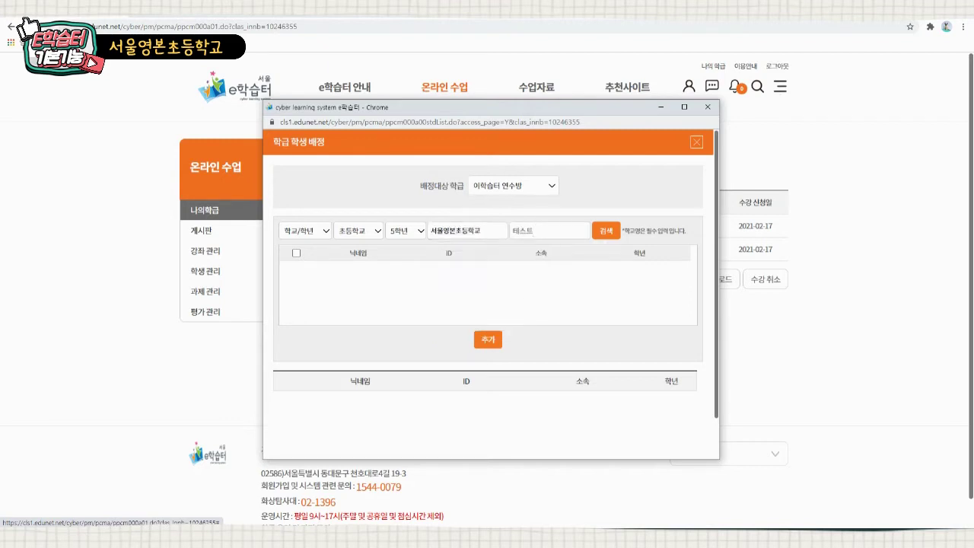
pyautogui.press('Return')
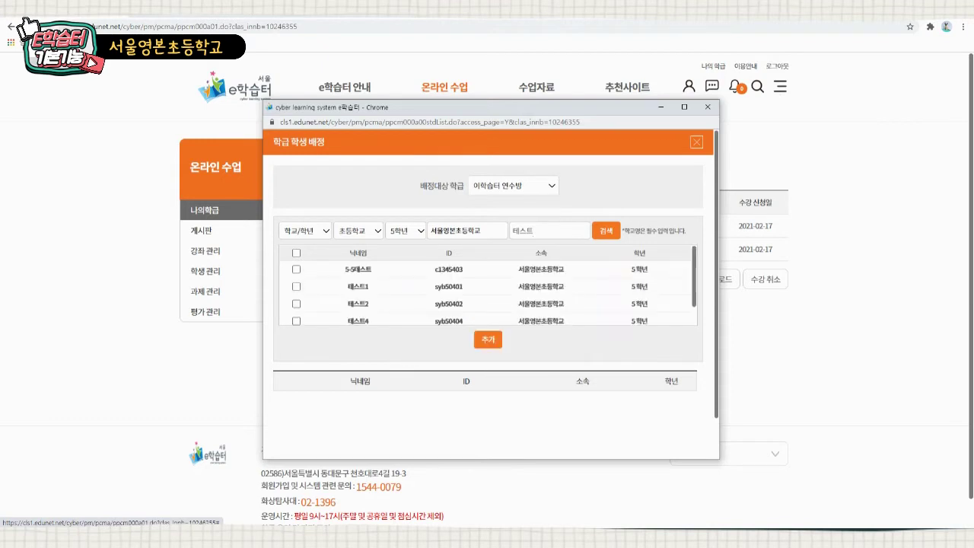
# - Add 테스트4 and 테스트5 to the assignment list and confirm their enrolment
pyautogui.scroll(-1, 487, 285)
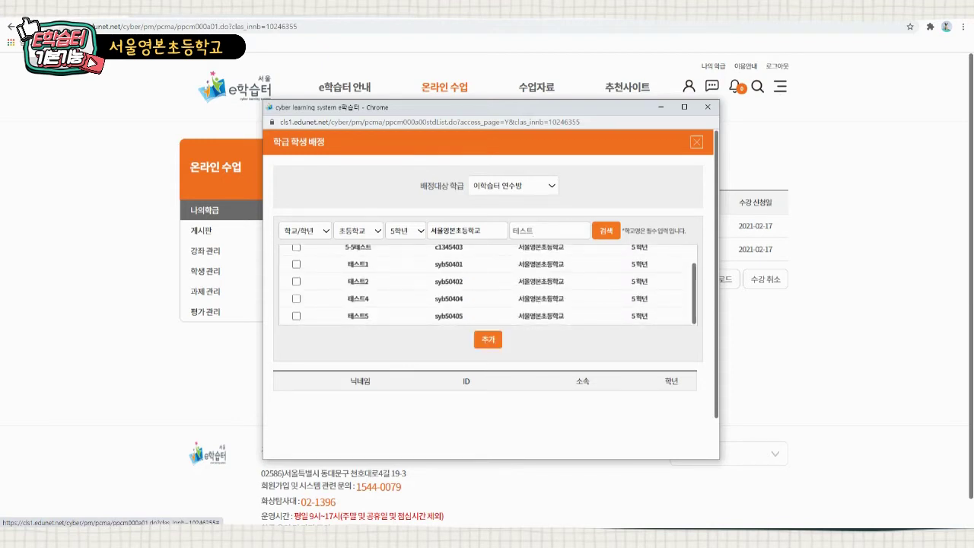
pyautogui.click(296, 298)
pyautogui.click(296, 315)
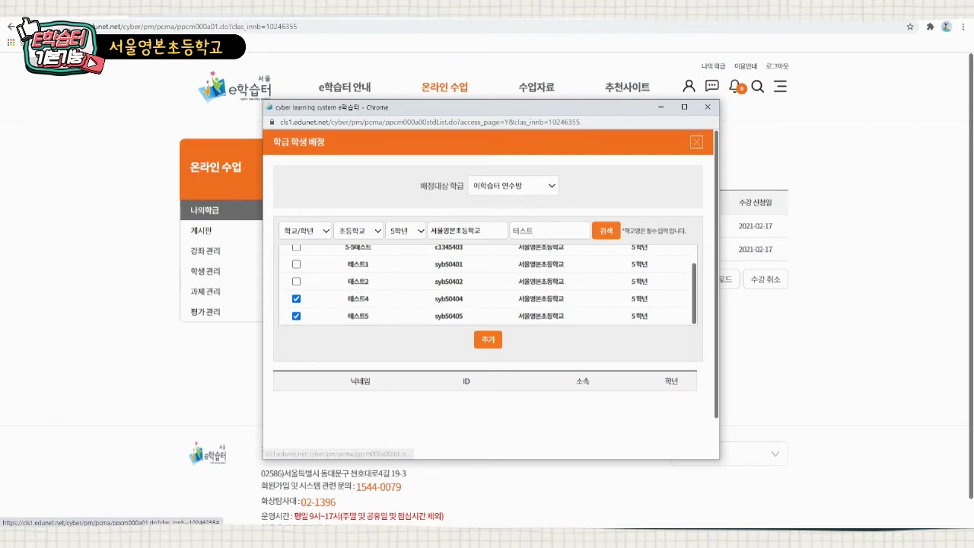
pyautogui.click(488, 339)
pyautogui.scroll(-1, 488, 304)
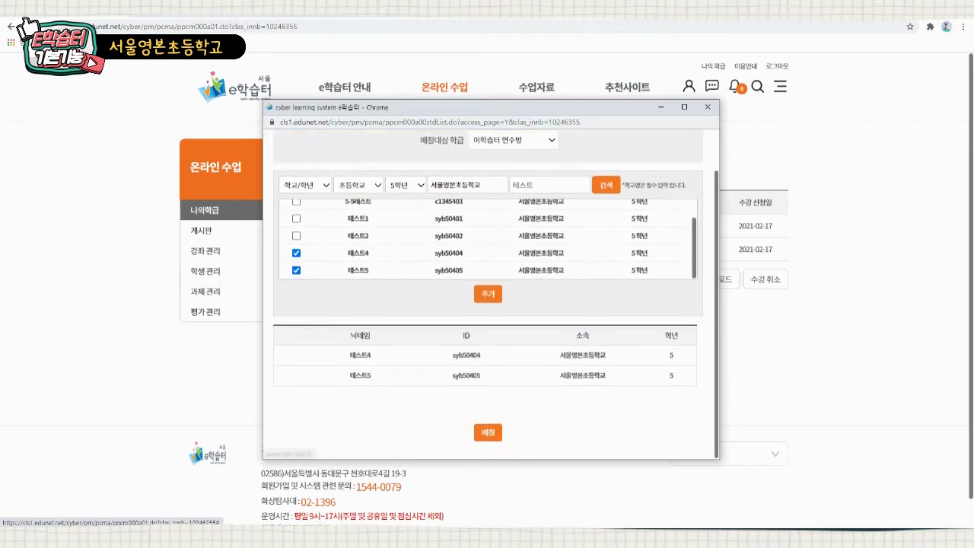
pyautogui.click(487, 433)
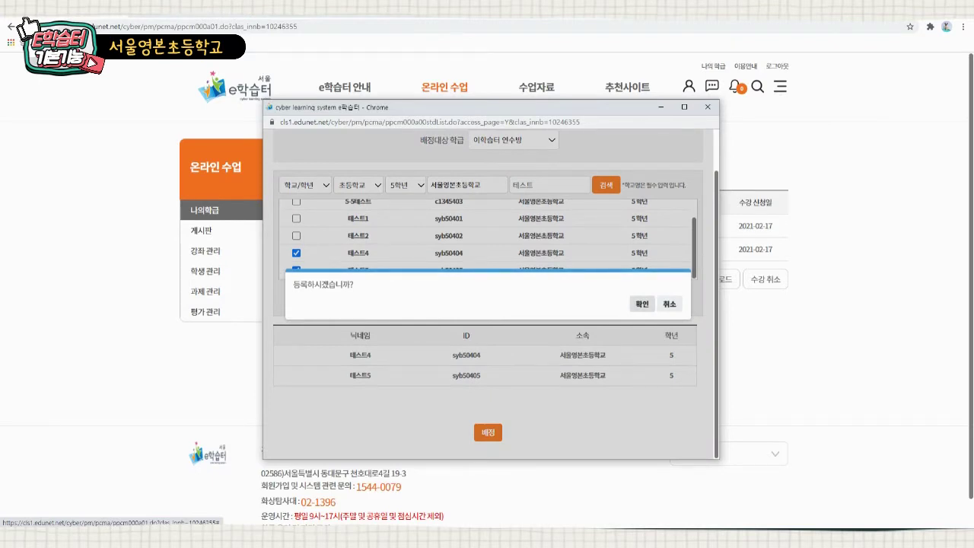
pyautogui.press('Return')
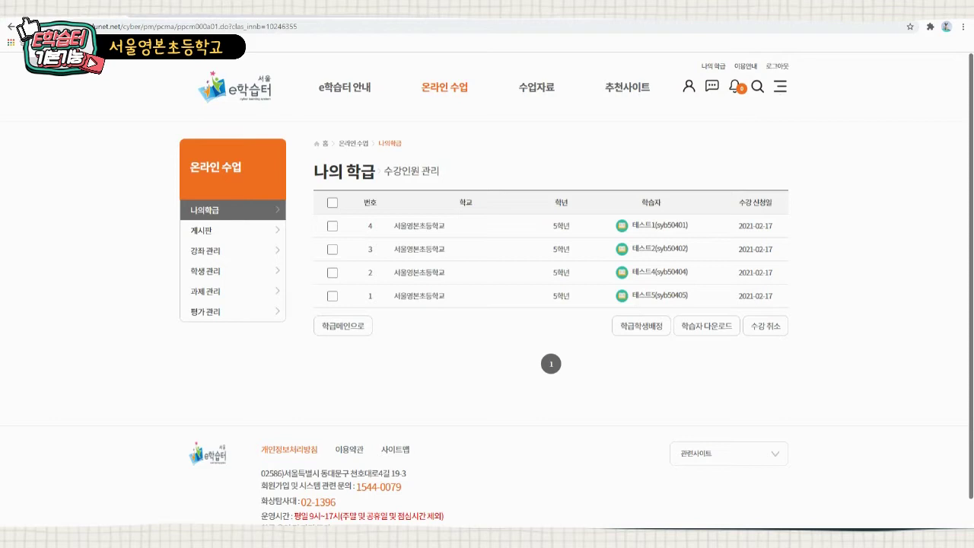
# - Return to the 이학습터 연수방 home page and open its 게시판 via 더보기
pyautogui.hotkey('alt', 'Left')
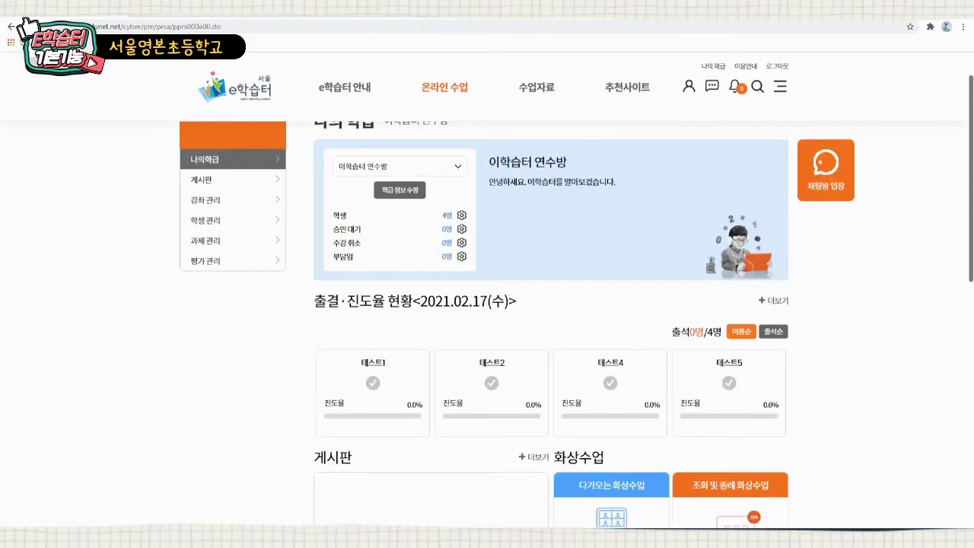
pyautogui.scroll(-3, 550, 323)
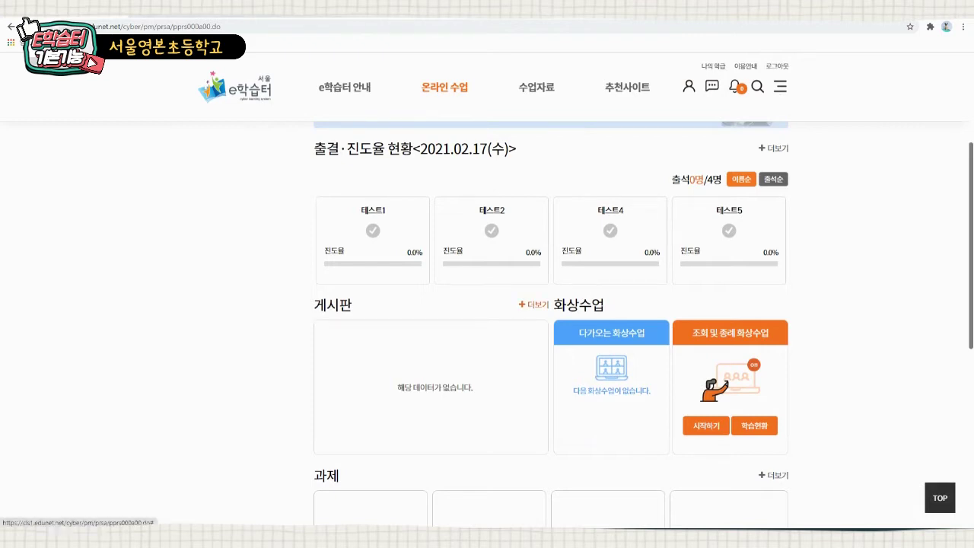
pyautogui.click(533, 304)
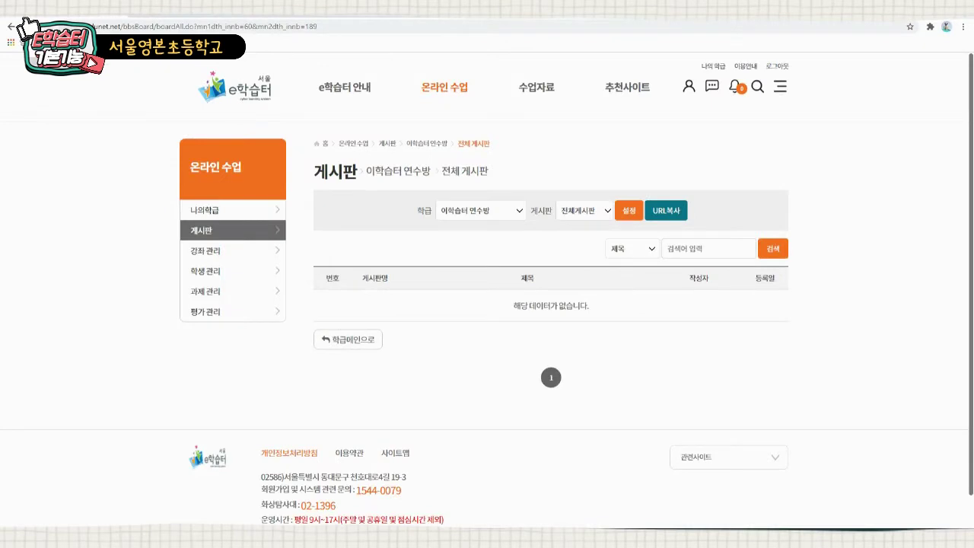
# - Review the class's board list, then open 게시판 설정
pyautogui.click(584, 211)
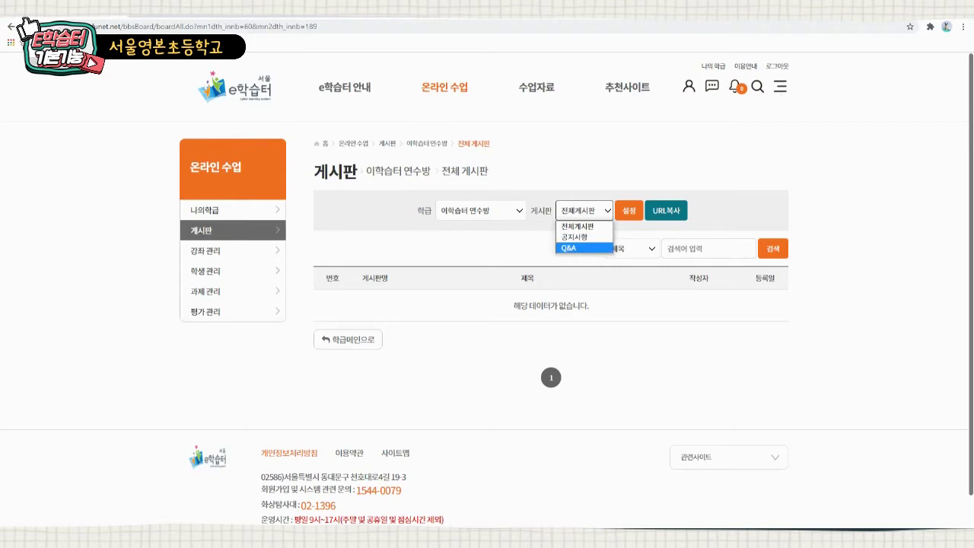
pyautogui.press('Escape')
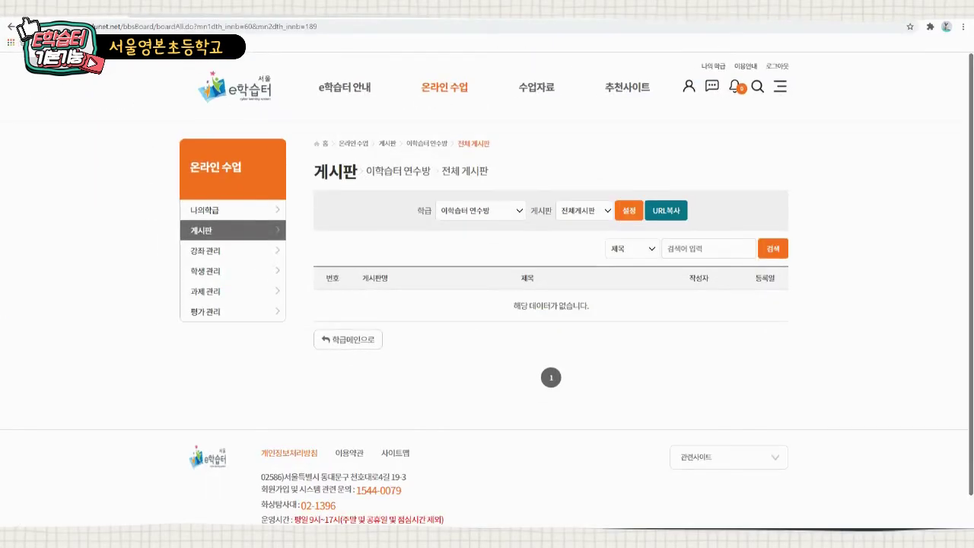
pyautogui.click(628, 210)
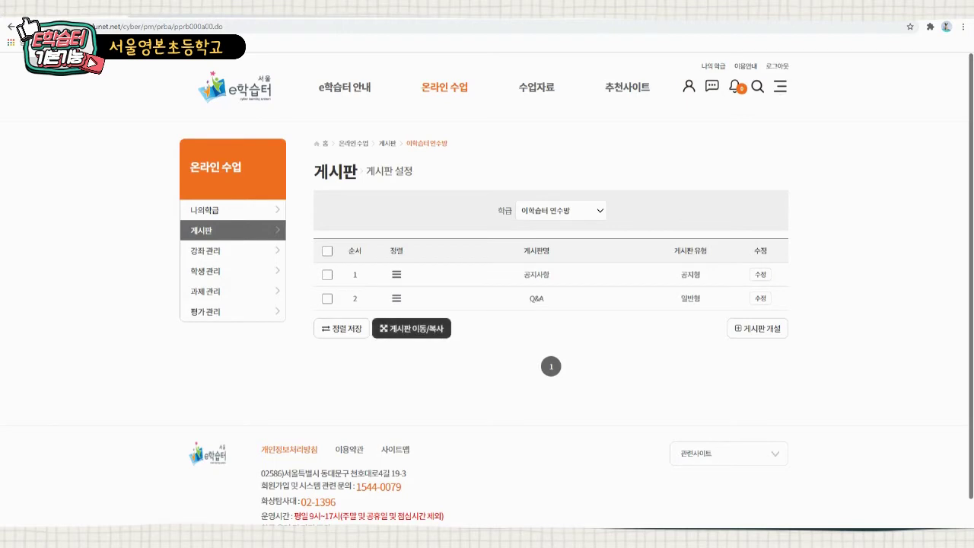
# - Create board '과학수업 게시판' described '과학 질문은 여기에' and register it
pyautogui.click(757, 328)
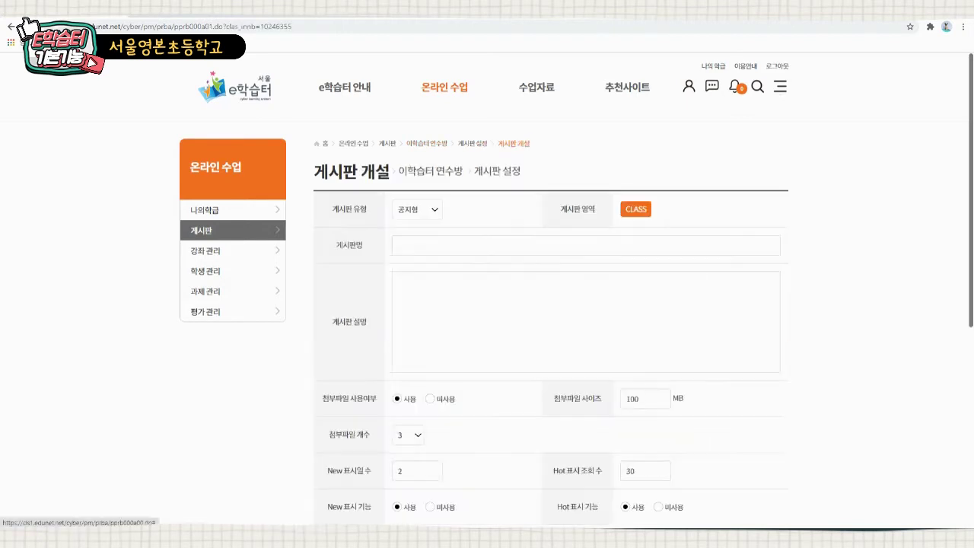
pyautogui.write('과')
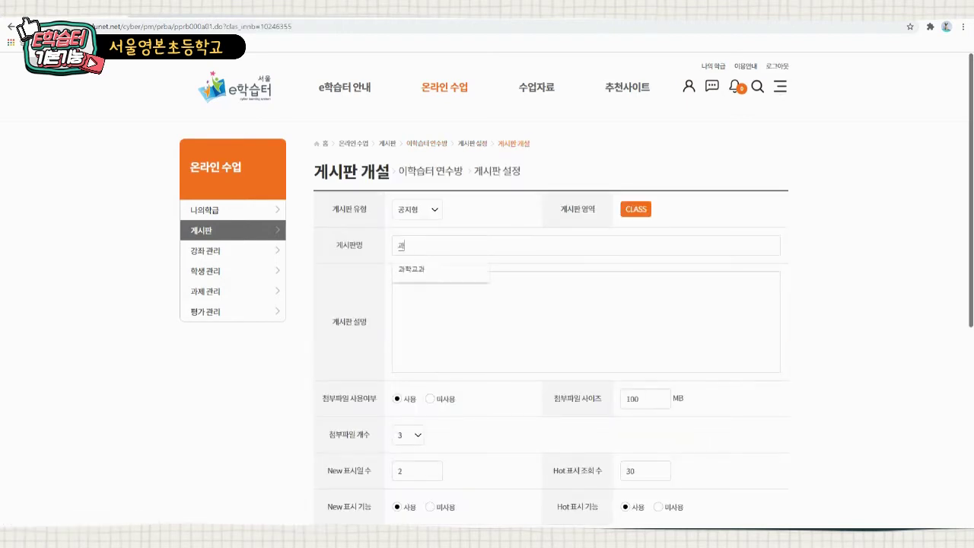
pyautogui.write('학수업 개설')
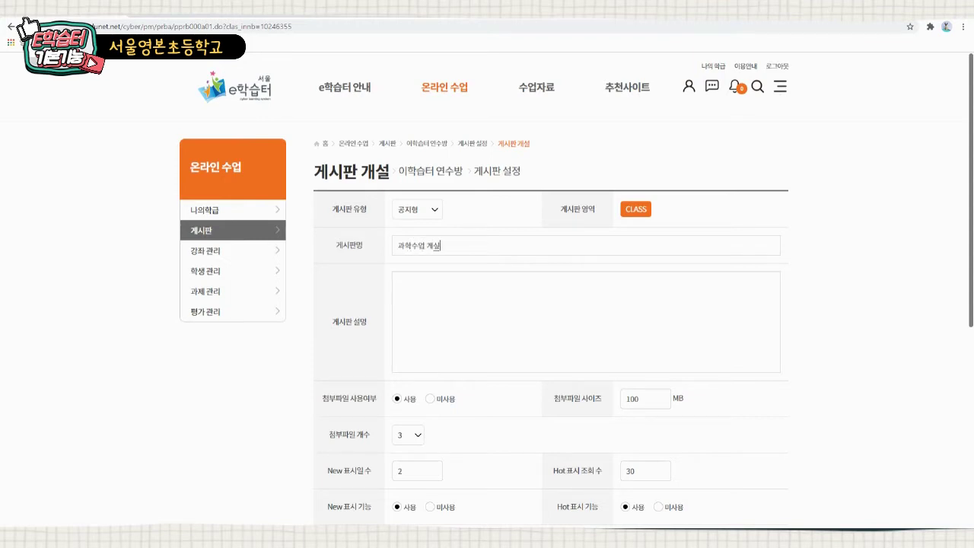
pyautogui.press('BackSpace')
pyautogui.write('시판')
pyautogui.click(398, 282)
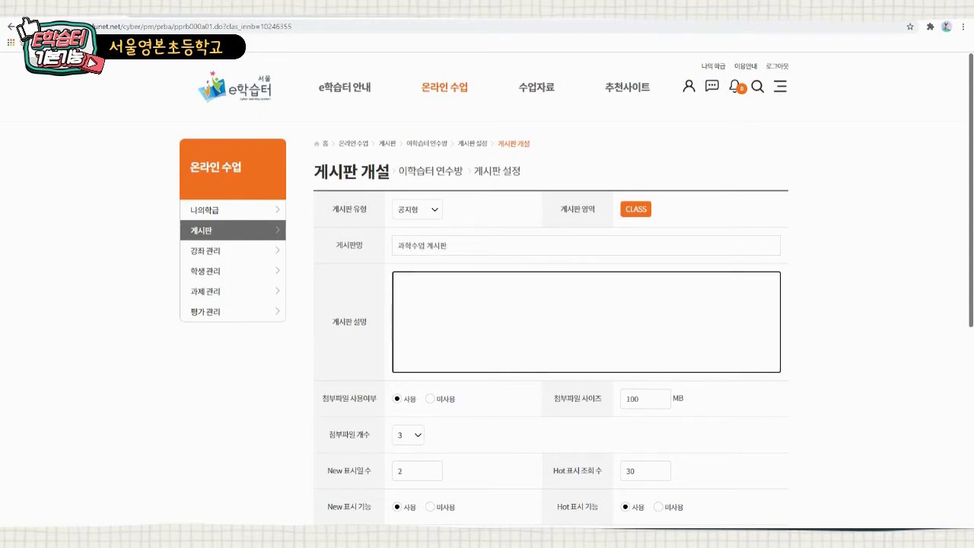
pyautogui.write('과하')
pyautogui.write(' 질문은 여길')
pyautogui.write('에')
pyautogui.scroll(-3, 487, 304)
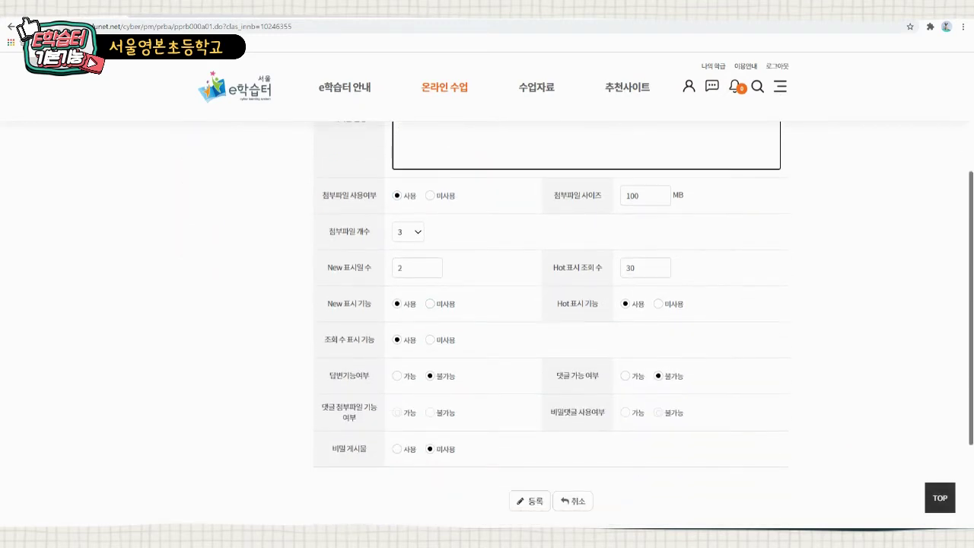
pyautogui.scroll(-2, 547, 342)
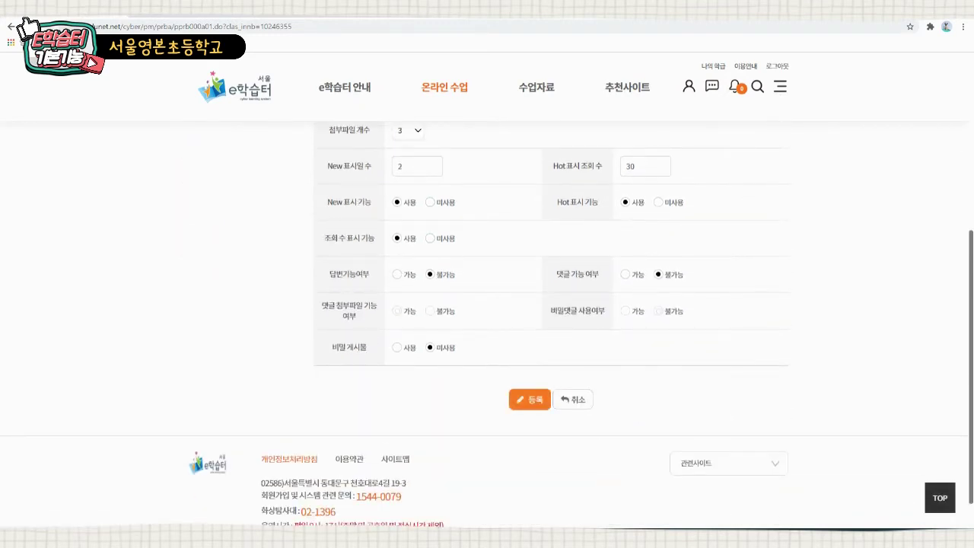
pyautogui.click(530, 398)
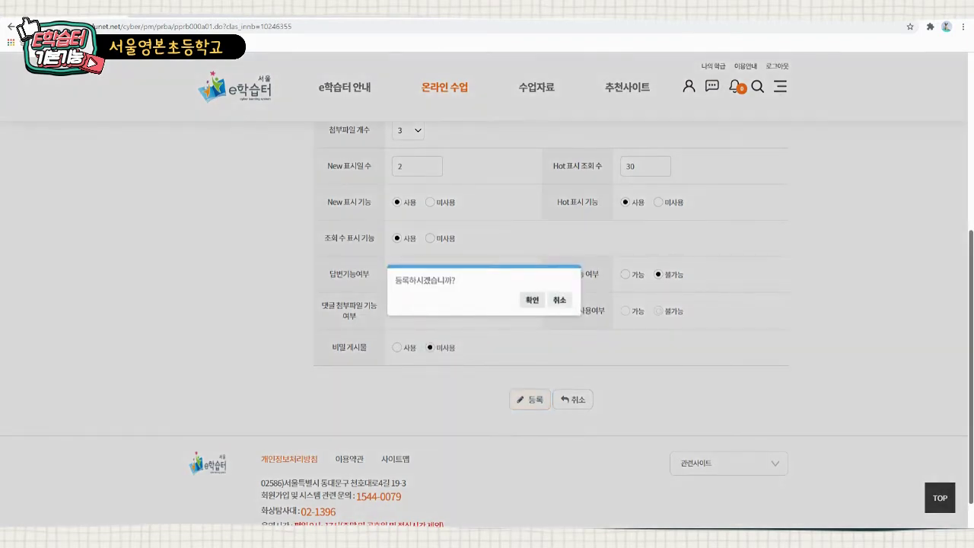
pyautogui.click(531, 300)
# - Open the 과학수업 게시판 board, then go to 강좌 관리 via 강좌 더보기
pyautogui.click(560, 300)
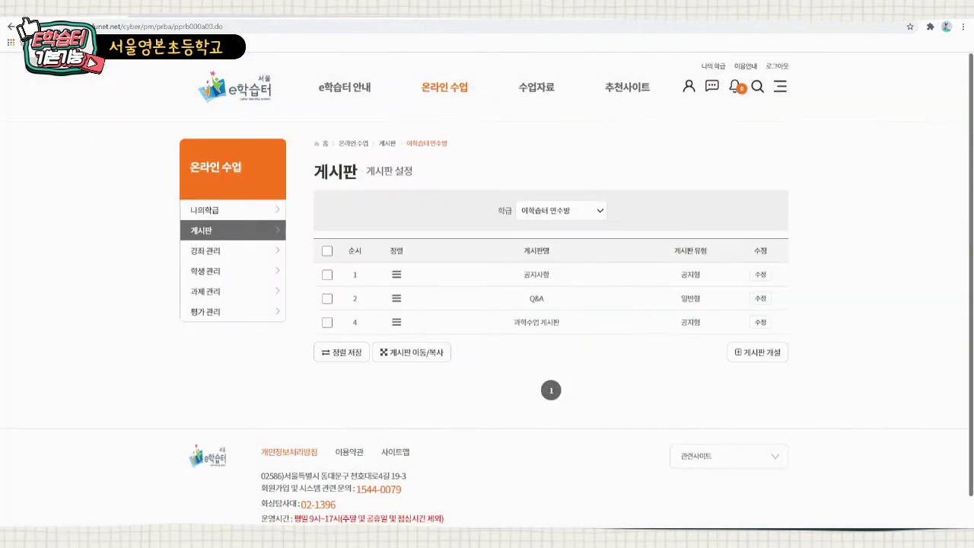
pyautogui.click(537, 321)
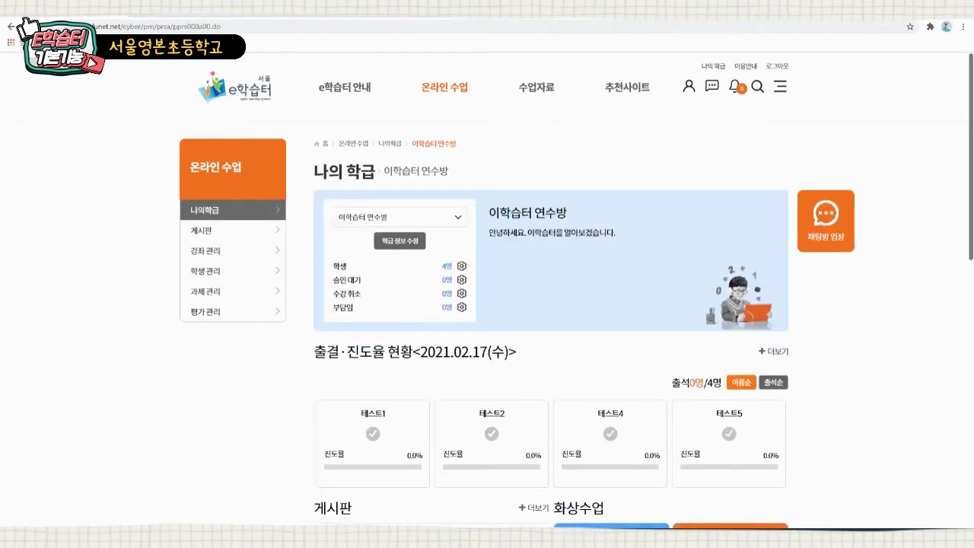
pyautogui.scroll(-5, 550, 328)
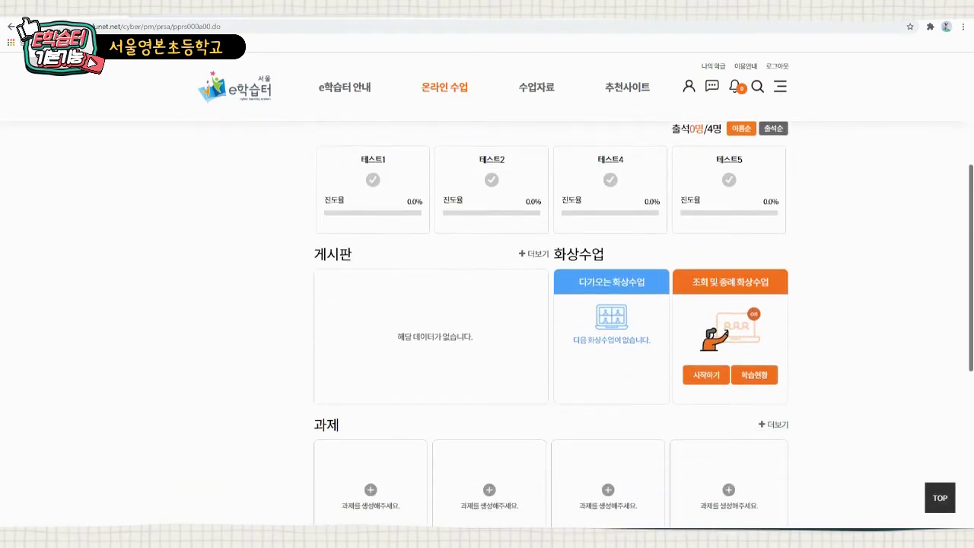
pyautogui.scroll(-2, 551, 327)
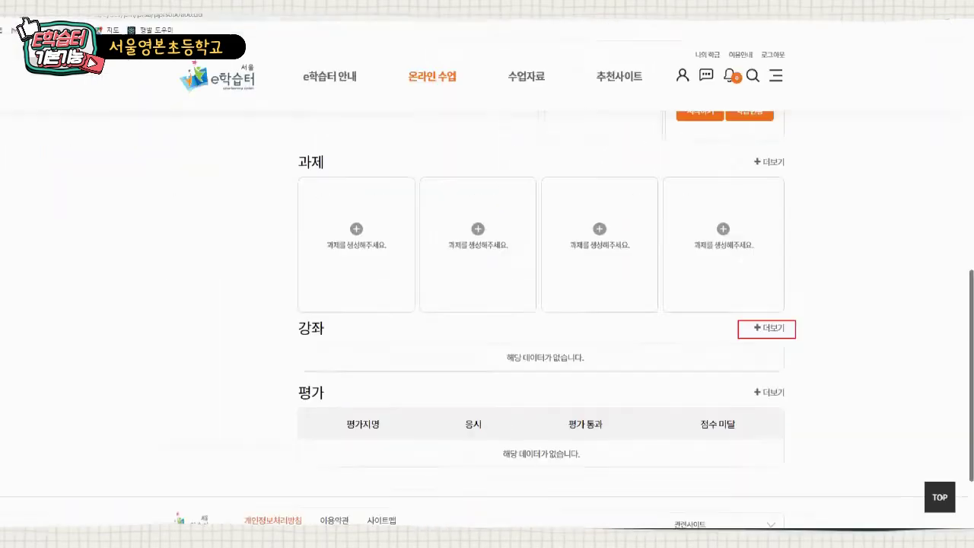
pyautogui.click(768, 328)
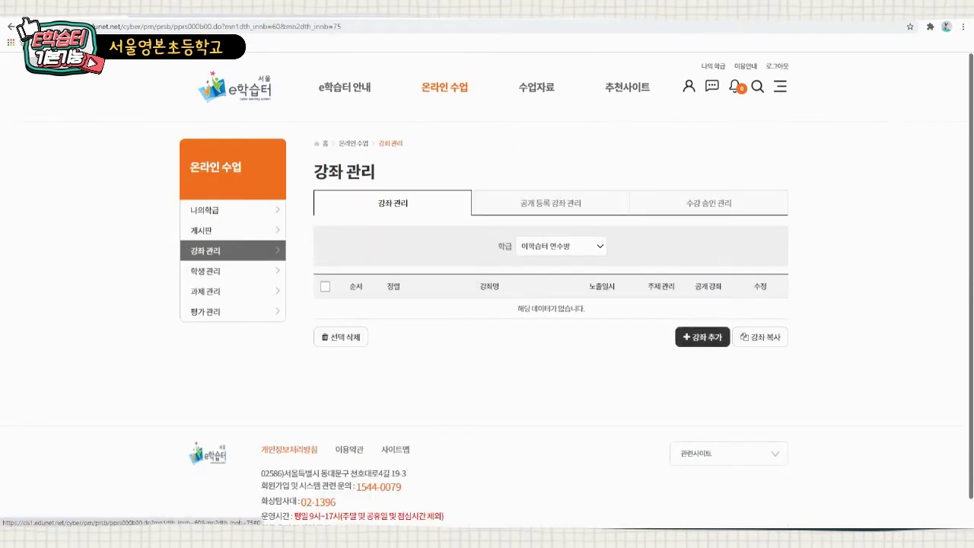
# - Register the course 2월 18일(목) with the description '영본초 5학년 4반' and confirm it
pyautogui.click(702, 336)
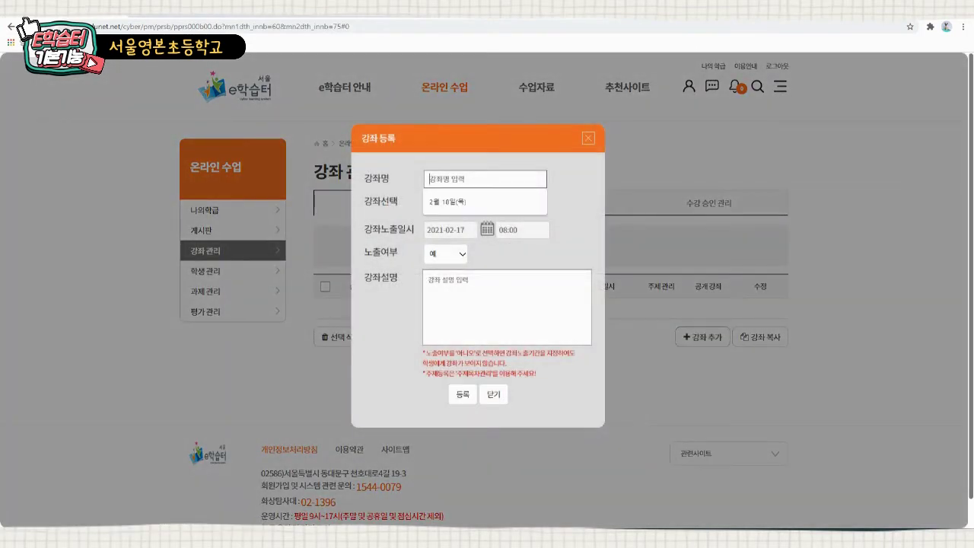
pyautogui.press('Down')
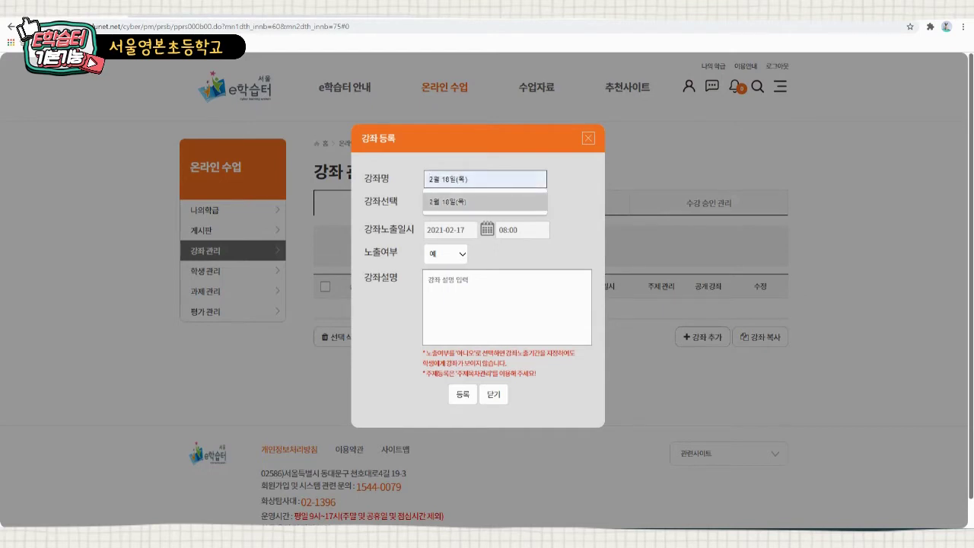
pyautogui.press('Return')
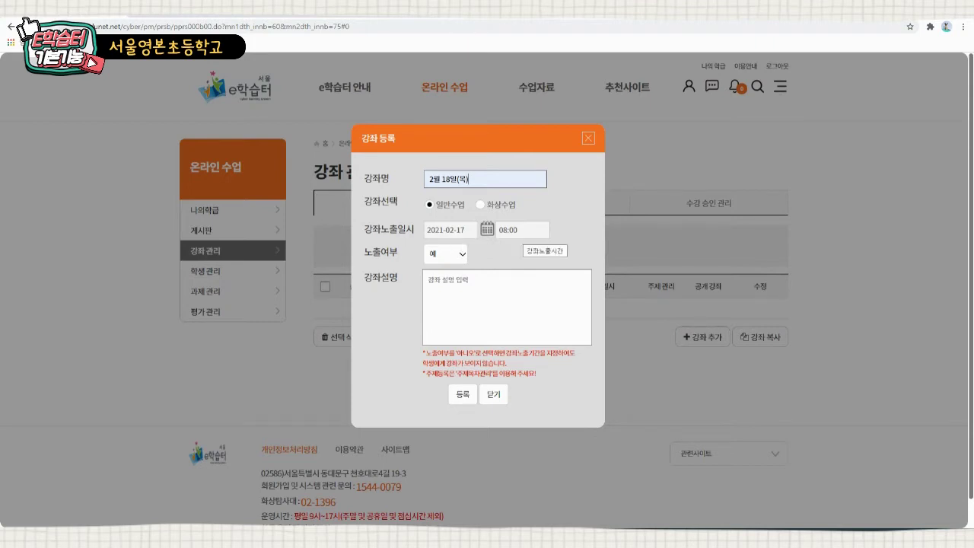
pyautogui.click(429, 280)
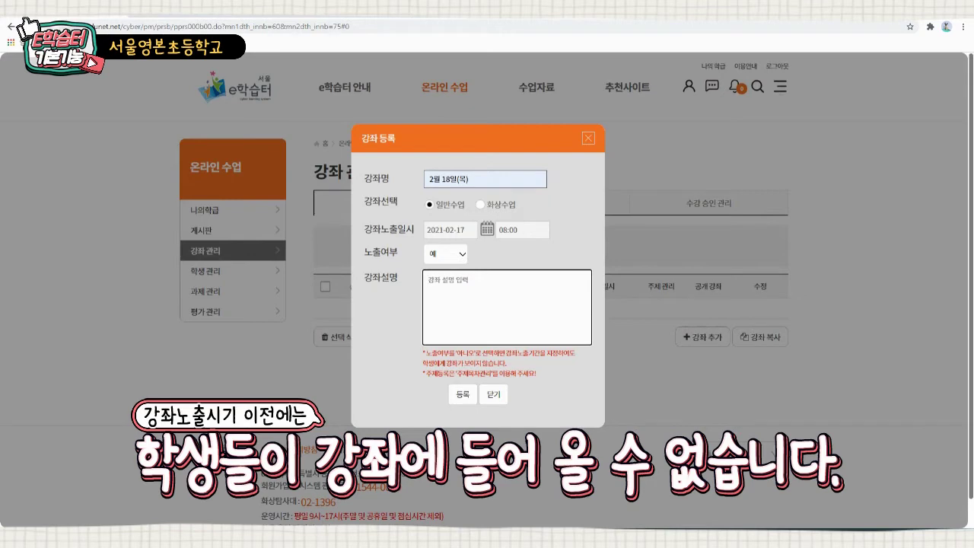
pyautogui.write('영브ㄴㅊㅗ')
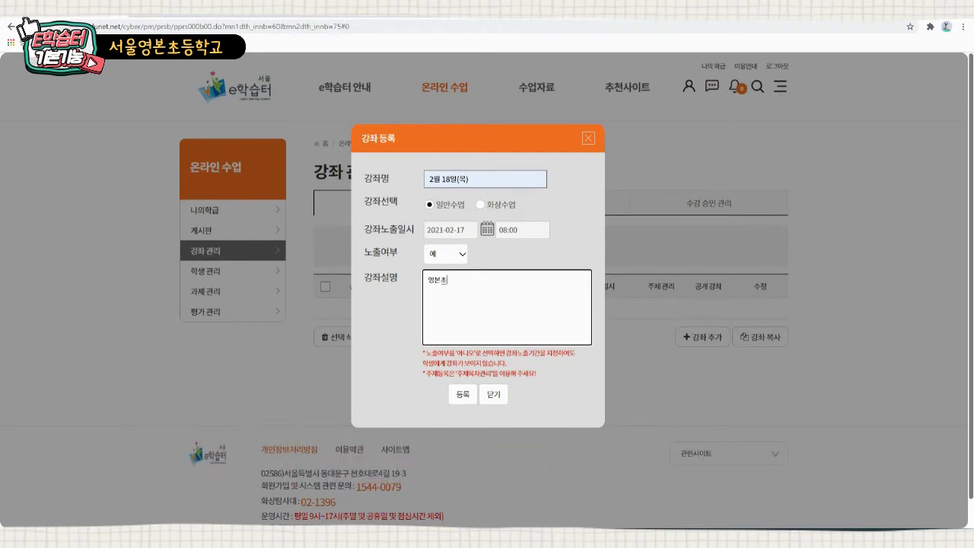
pyautogui.write(' 5학년 4반')
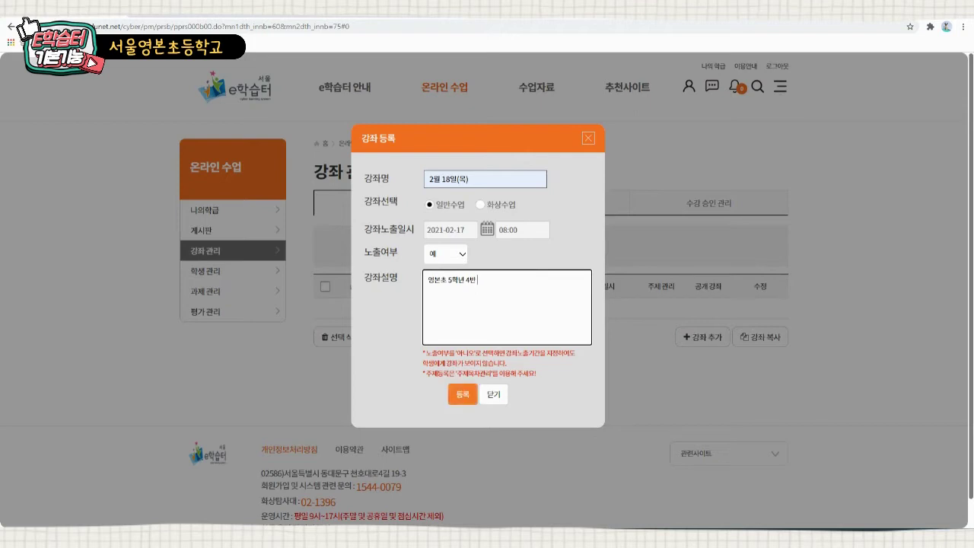
pyautogui.click(462, 394)
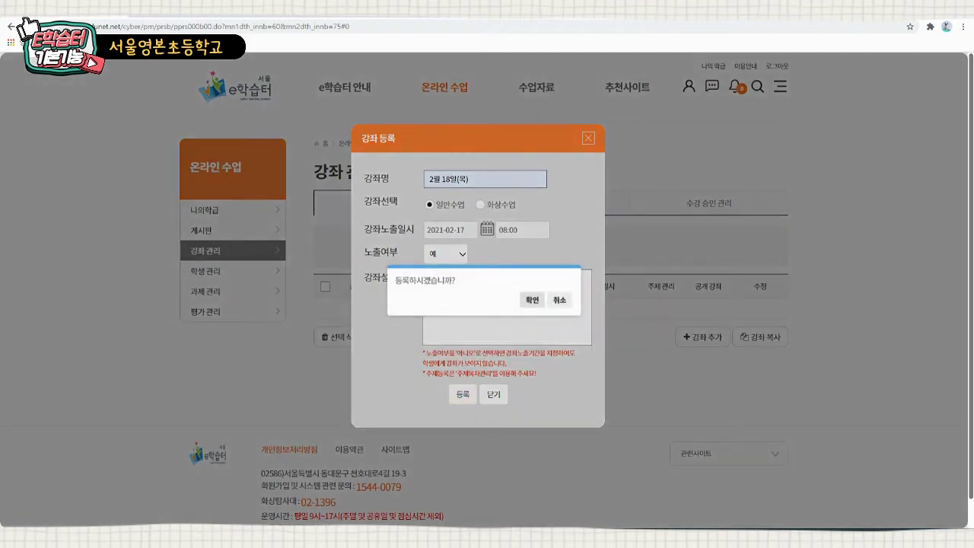
pyautogui.click(532, 300)
pyautogui.click(560, 300)
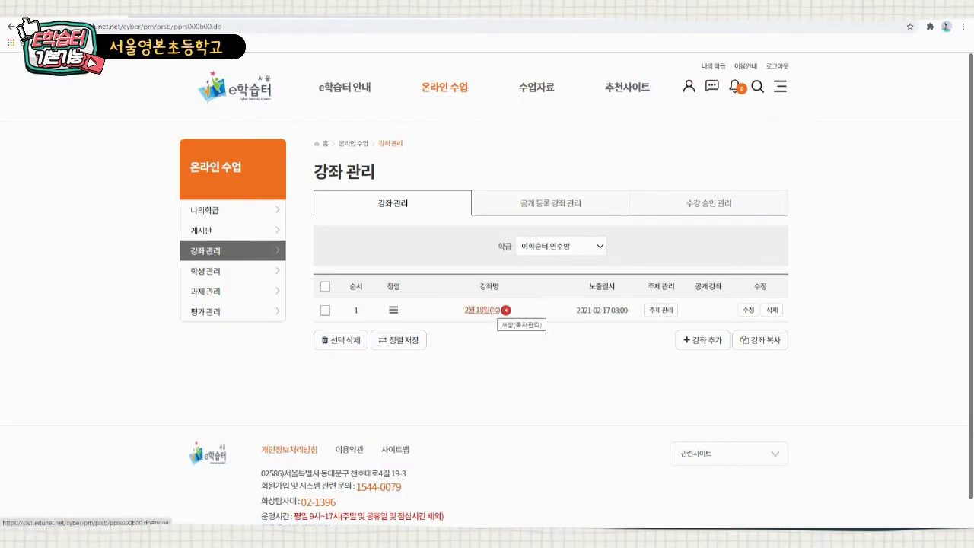
# - Go into the 2월 18일(목) course's topic page and bring up the 주제 추가 choices
pyautogui.click(487, 310)
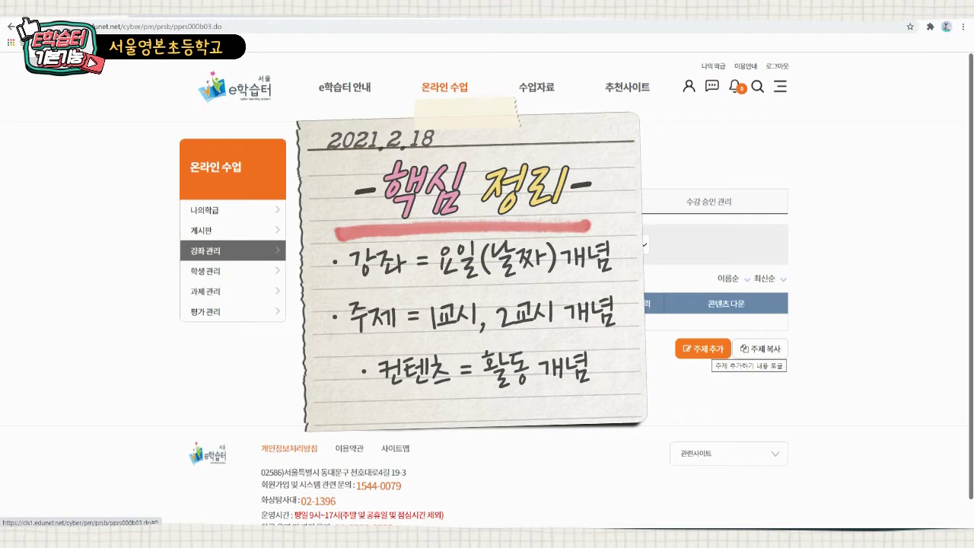
pyautogui.click(703, 348)
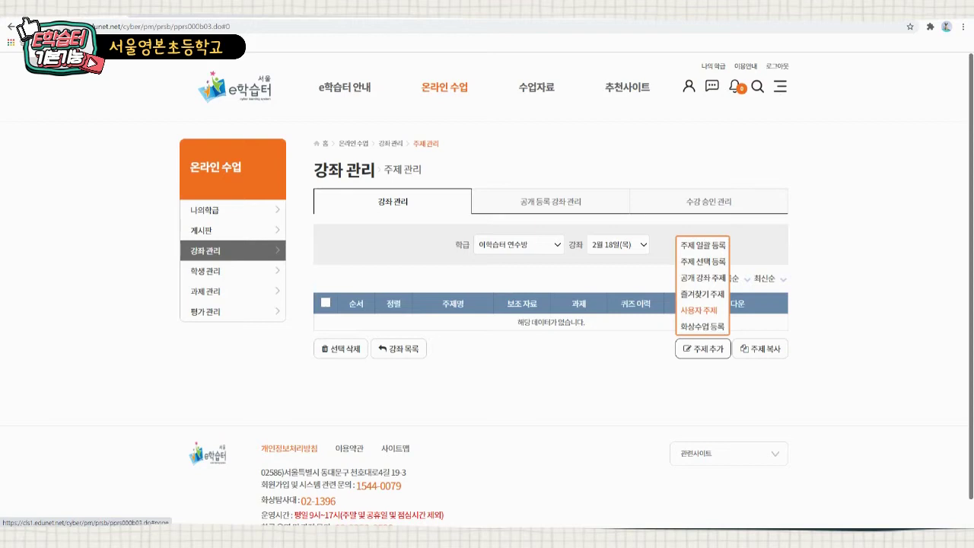
# - Register the custom topic '1교시. 체육 - 건강활동' and go to its content page
pyautogui.click(698, 310)
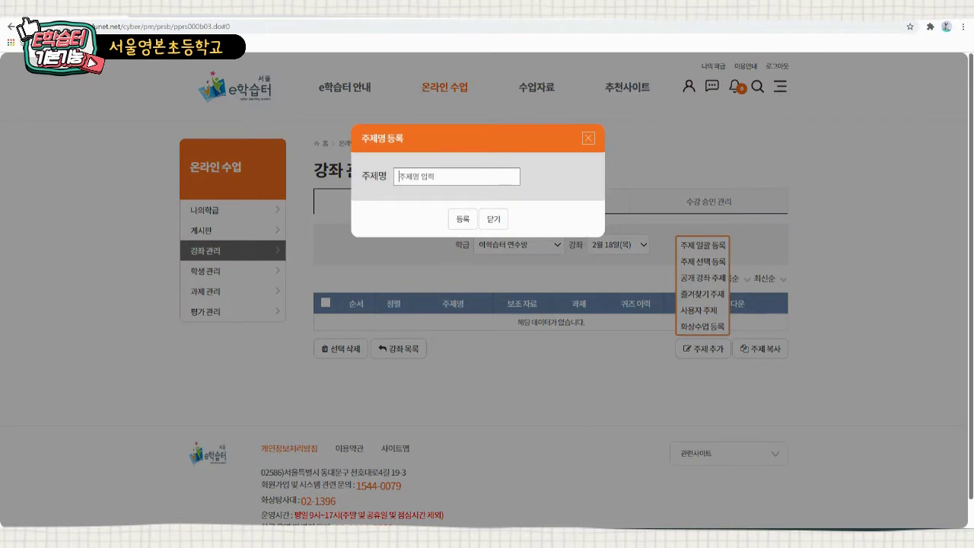
pyautogui.write('1교시. 체육 - 건강활동')
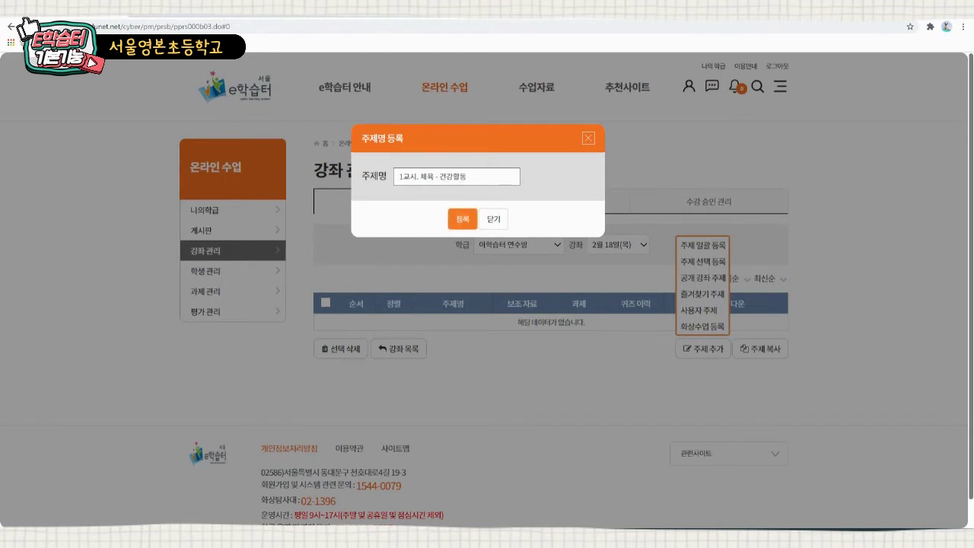
pyautogui.click(463, 219)
pyautogui.click(532, 300)
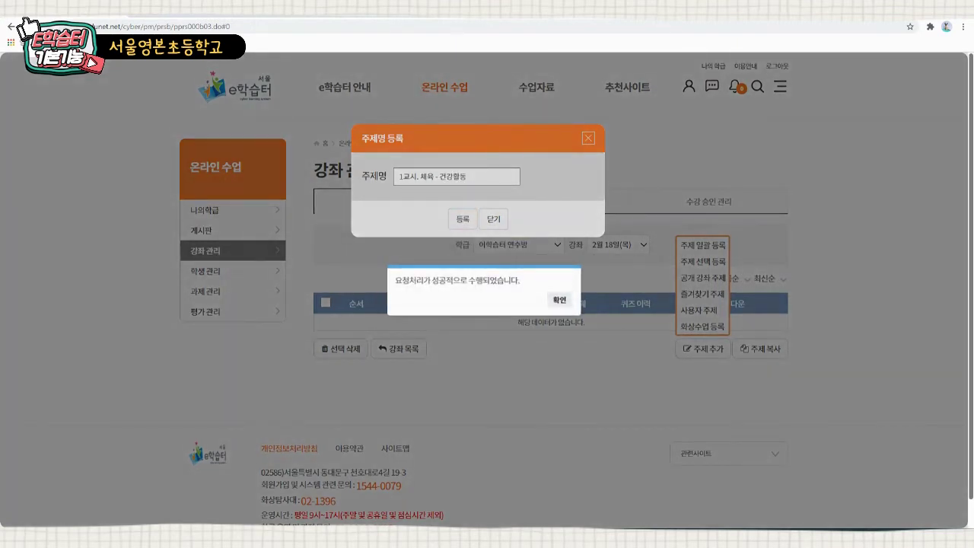
pyautogui.click(560, 299)
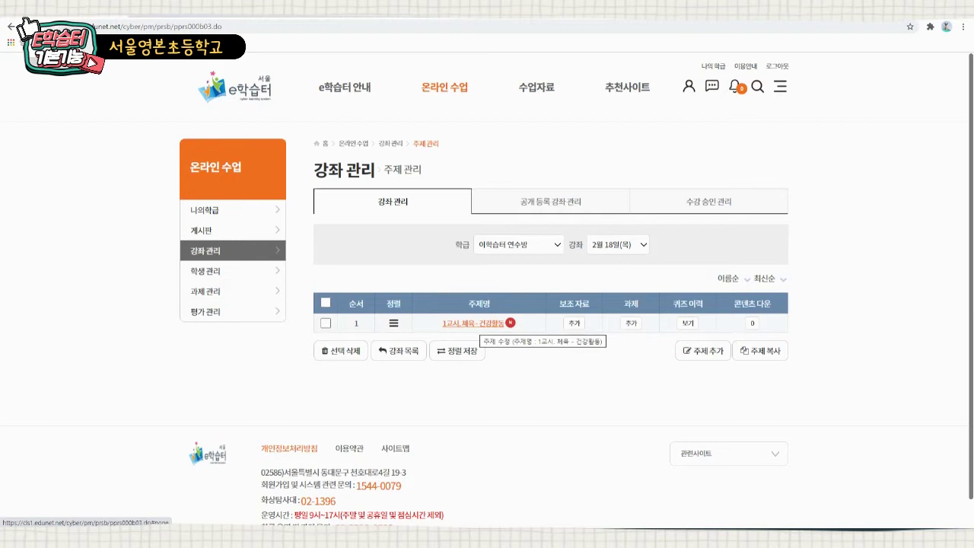
pyautogui.click(476, 322)
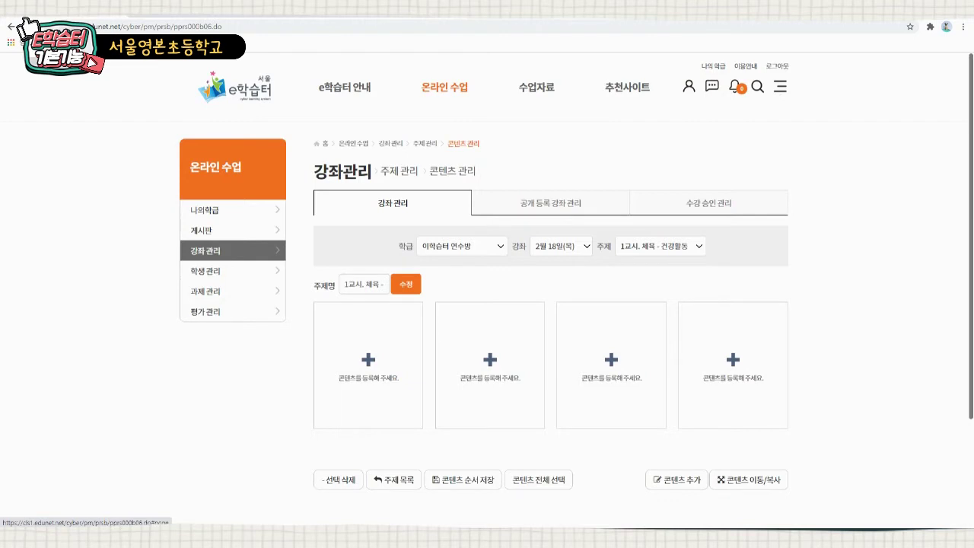
# - Add 나의자료 content to the first slot by uploading 저글링 2차시.mp4
pyautogui.click(368, 359)
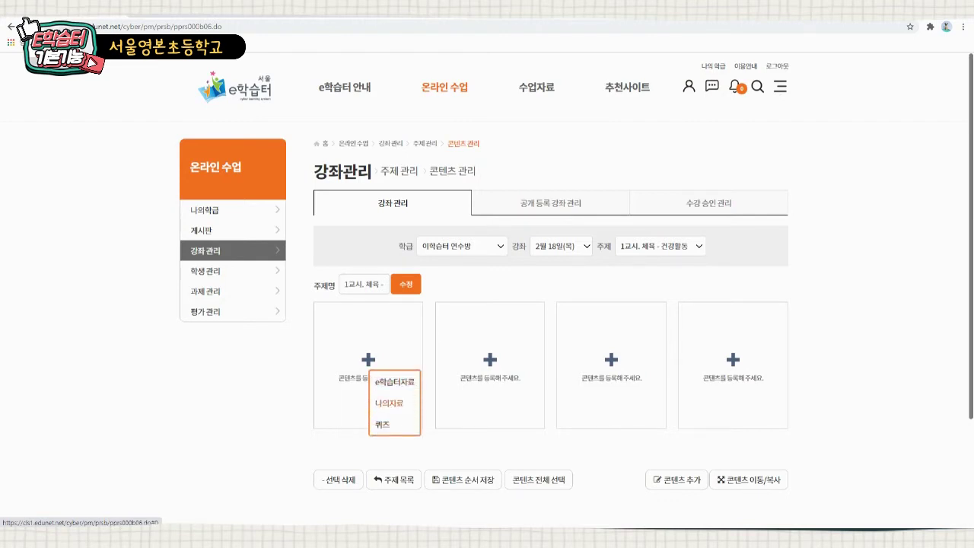
pyautogui.click(389, 402)
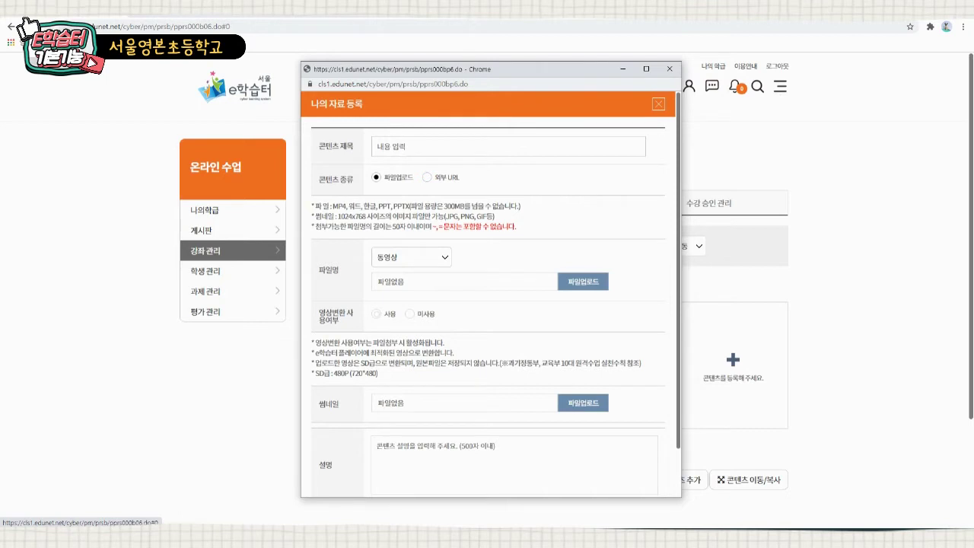
pyautogui.click(583, 282)
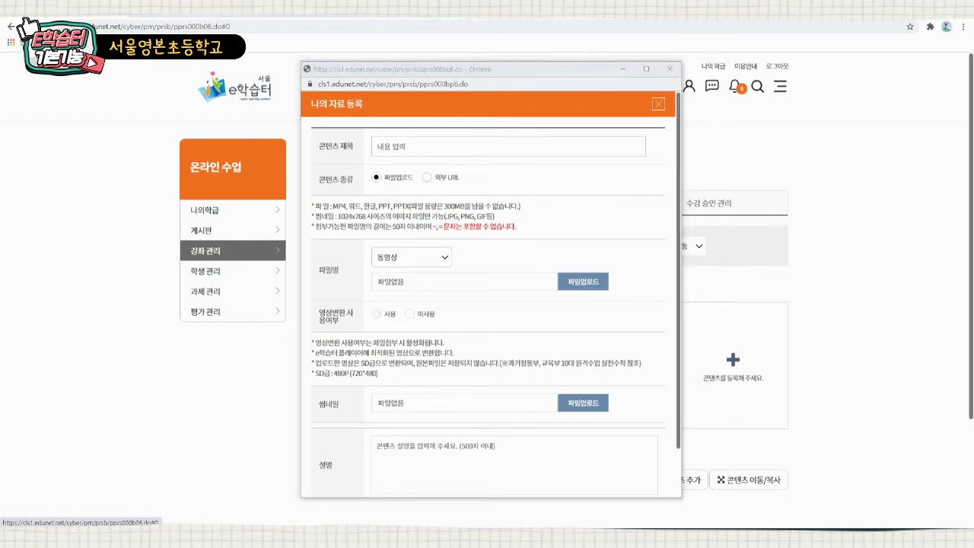
pyautogui.scroll(-3, 513, 204)
pyautogui.doubleClick(605, 184)
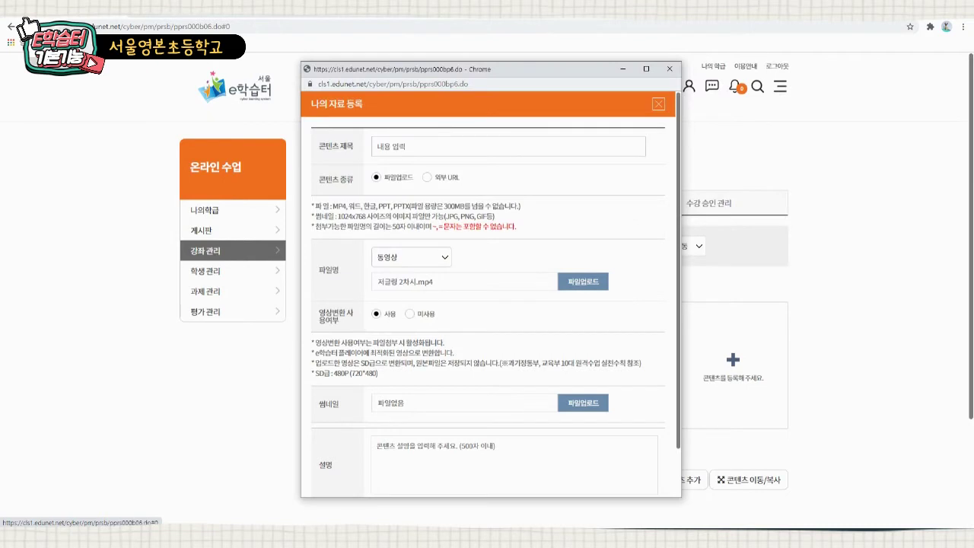
# - Title the video 활동1, describe it '영상을 보고 오늘 활동을 알아봅시다.', and register it
pyautogui.click(425, 147)
pyautogui.write('활동1')
pyautogui.hotkey('ctrl', 'a')
pyautogui.click(487, 461)
pyautogui.scroll(-2, 487, 461)
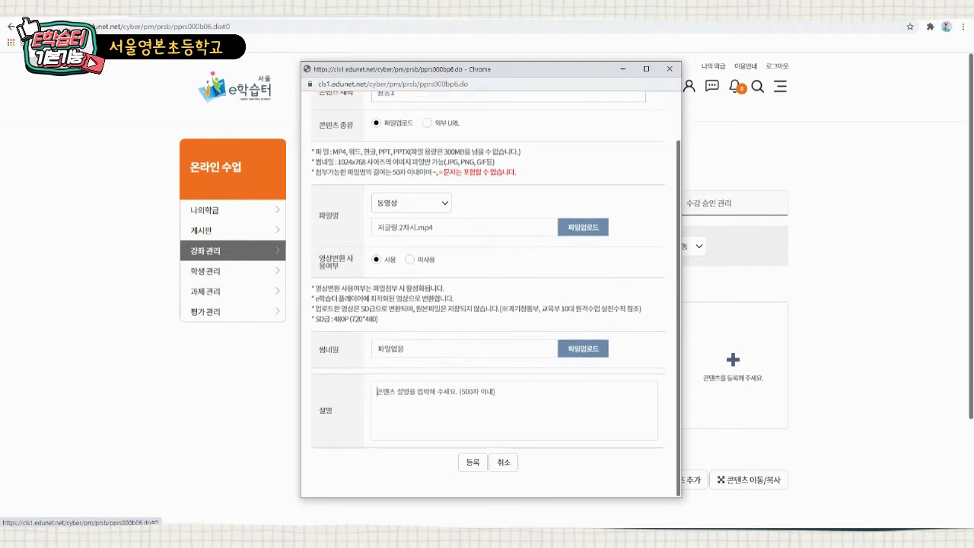
pyautogui.write('영')
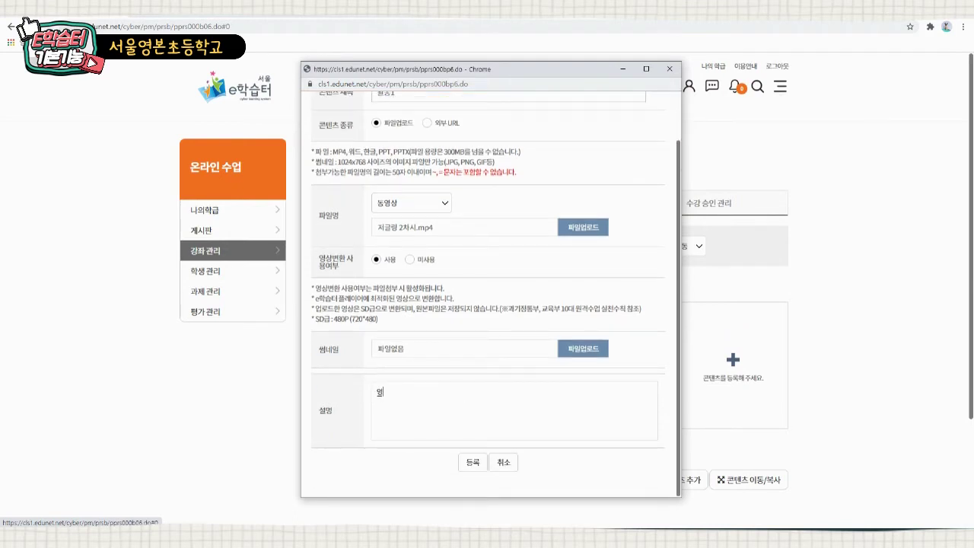
pyautogui.write('상을 보고 오늘 활동을 알아봅시다.')
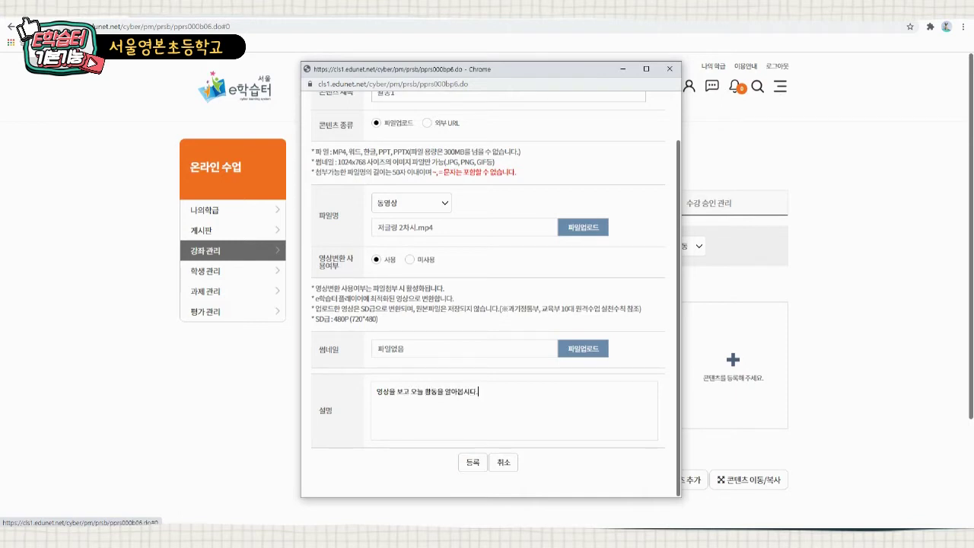
pyautogui.click(472, 462)
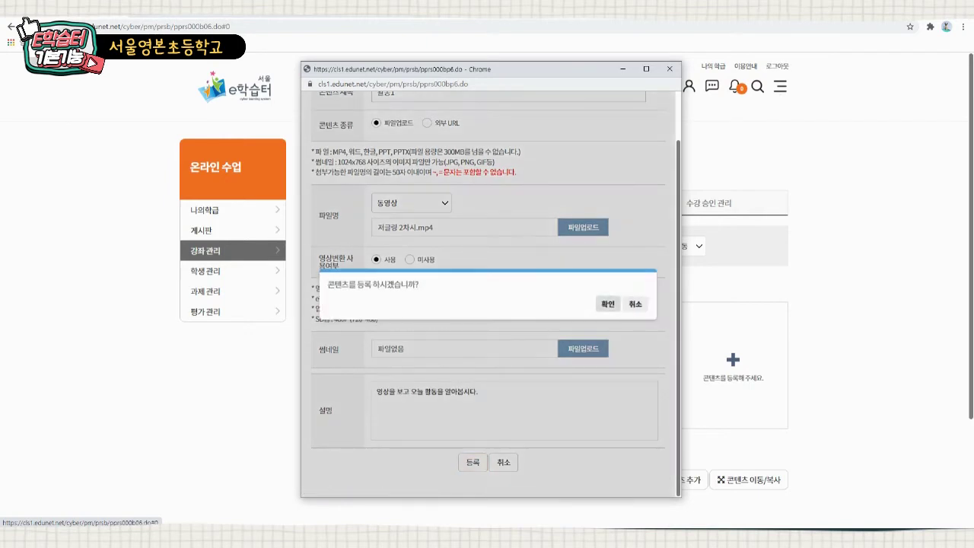
pyautogui.click(607, 304)
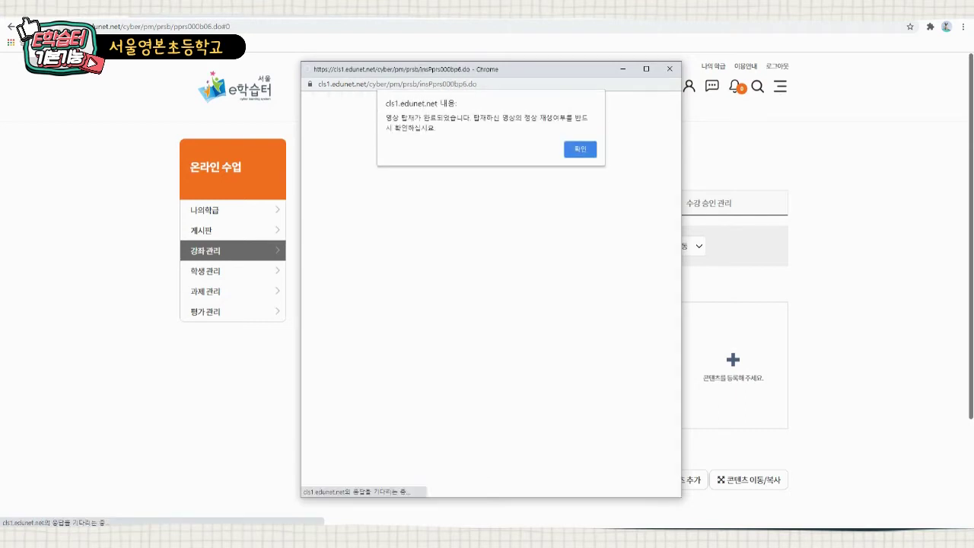
pyautogui.press('Return')
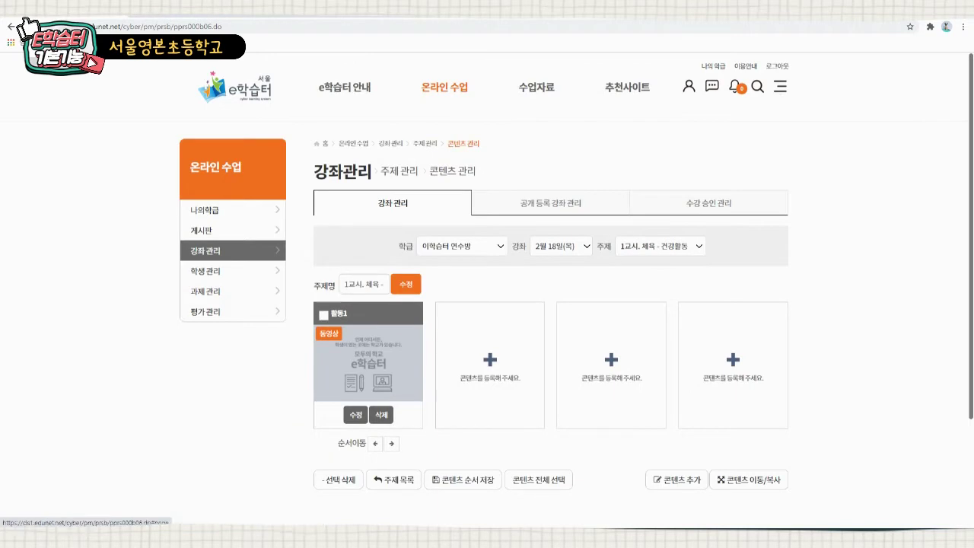
pyautogui.click(489, 359)
pyautogui.click(516, 403)
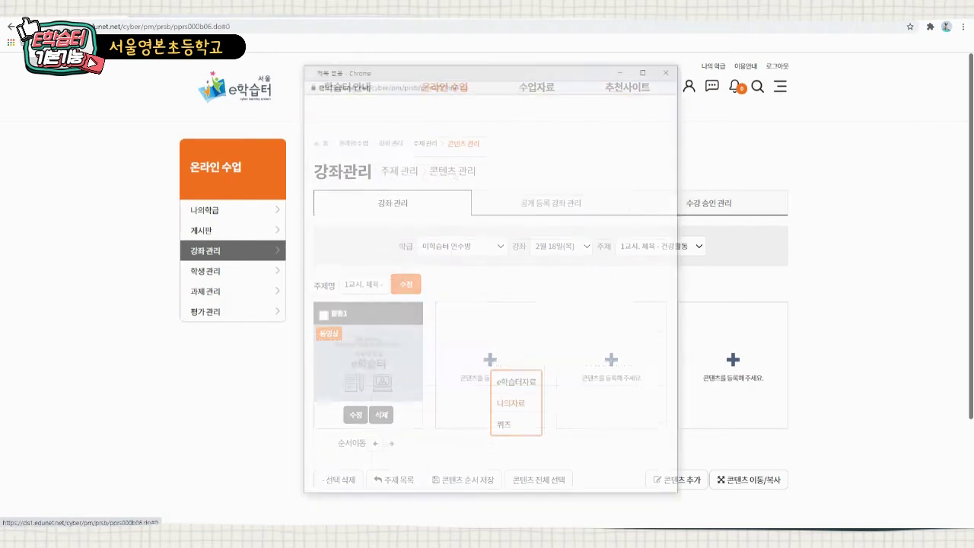
# - Set the new material to external URL and copy the 바르셀로나 vs PSG highlights video's address from YouTube
pyautogui.click(427, 176)
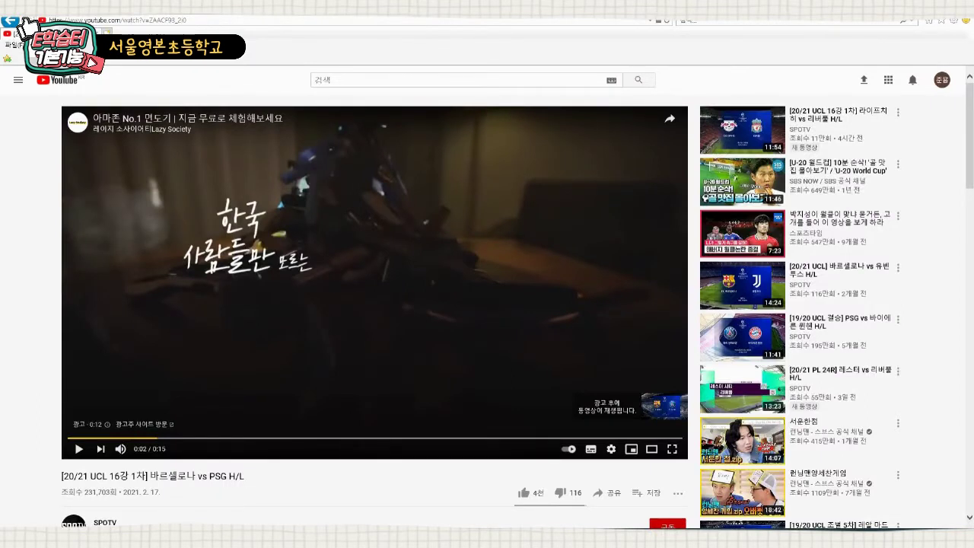
pyautogui.click(79, 449)
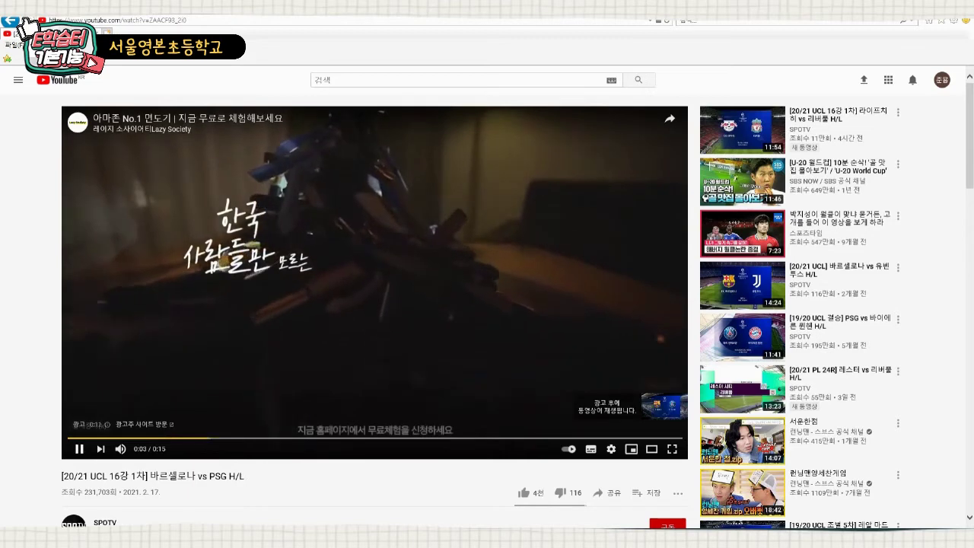
pyautogui.click(79, 449)
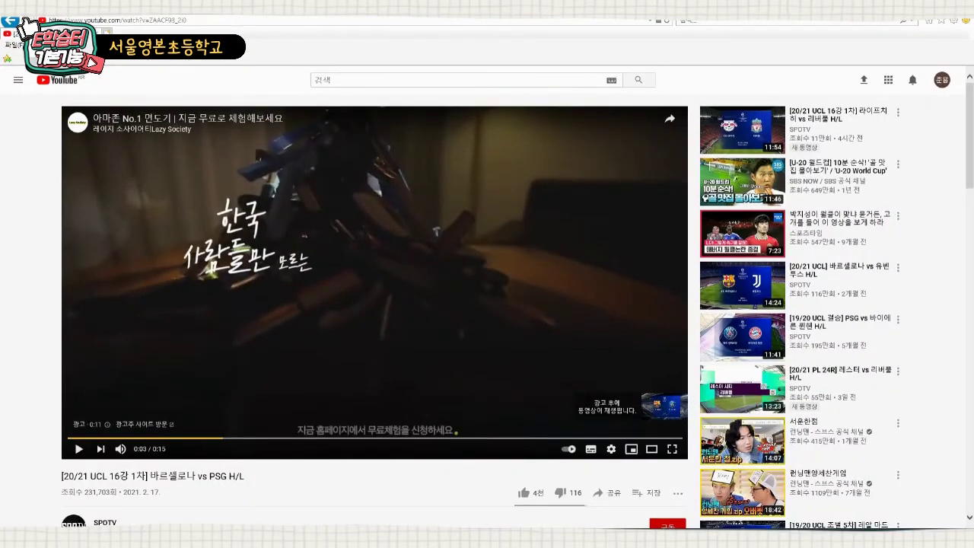
pyautogui.click(608, 493)
pyautogui.moveTo(474, 320); pyautogui.dragTo(377, 321)
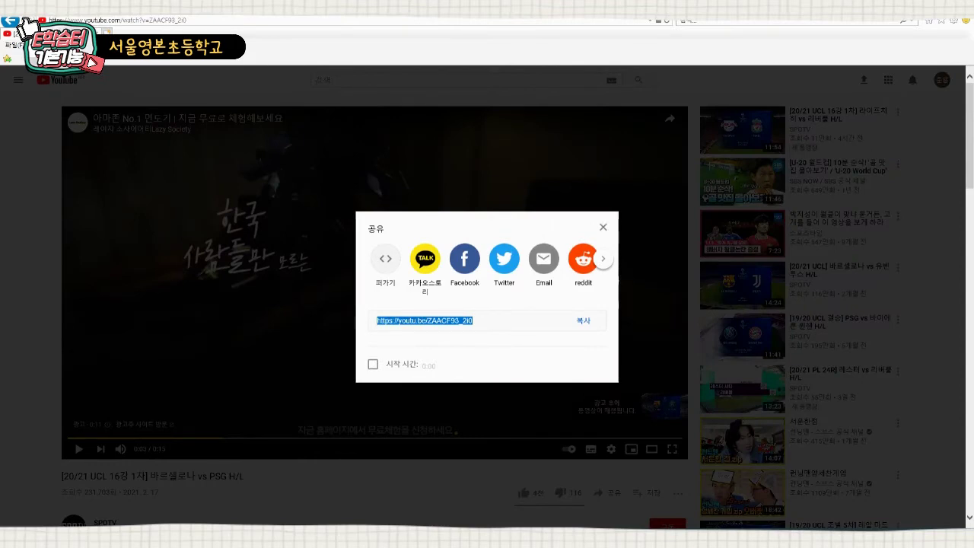
pyautogui.click(603, 226)
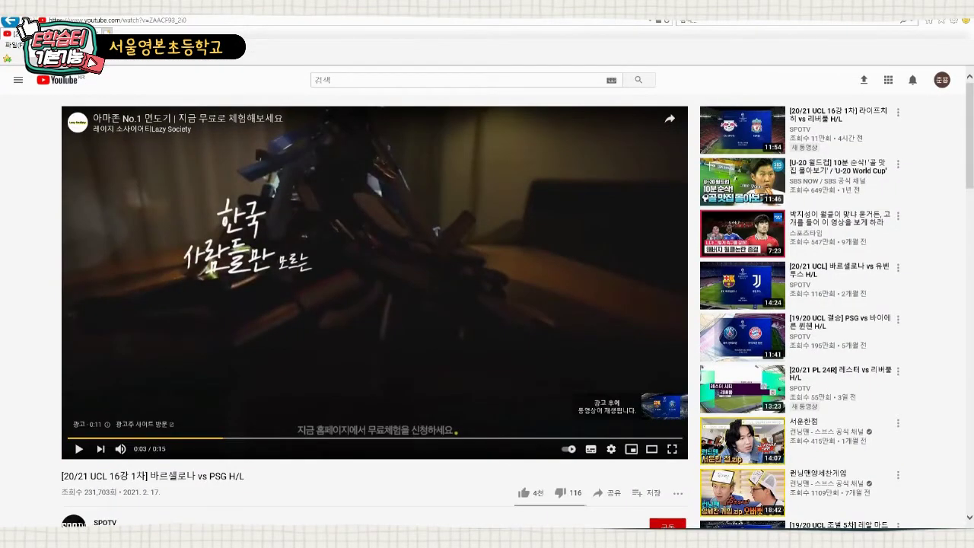
pyautogui.hotkey('alt', 'd')
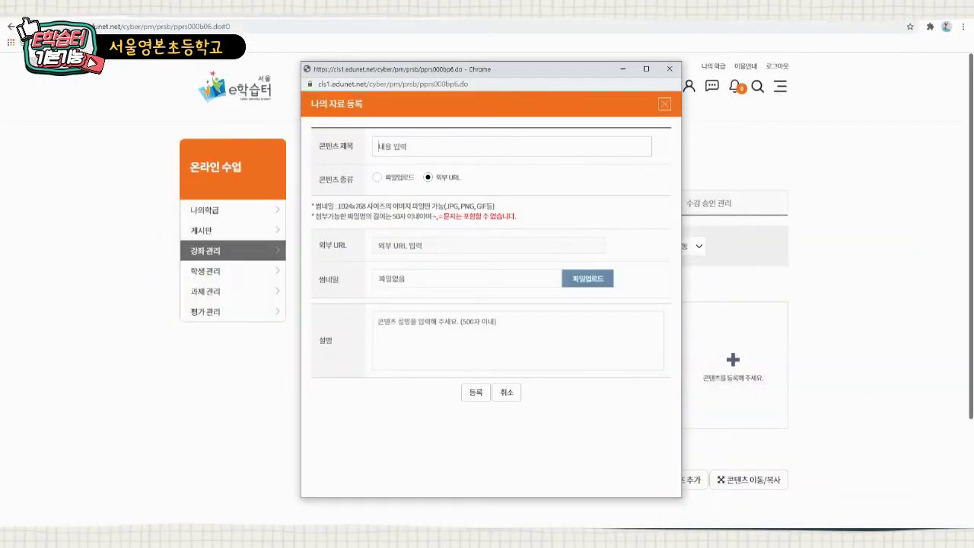
# - Paste the YouTube address, title it 활동2 with description 심화활동, and register it
pyautogui.write('https://www.youtube.com/watch?v=ZAACF93_2i0')
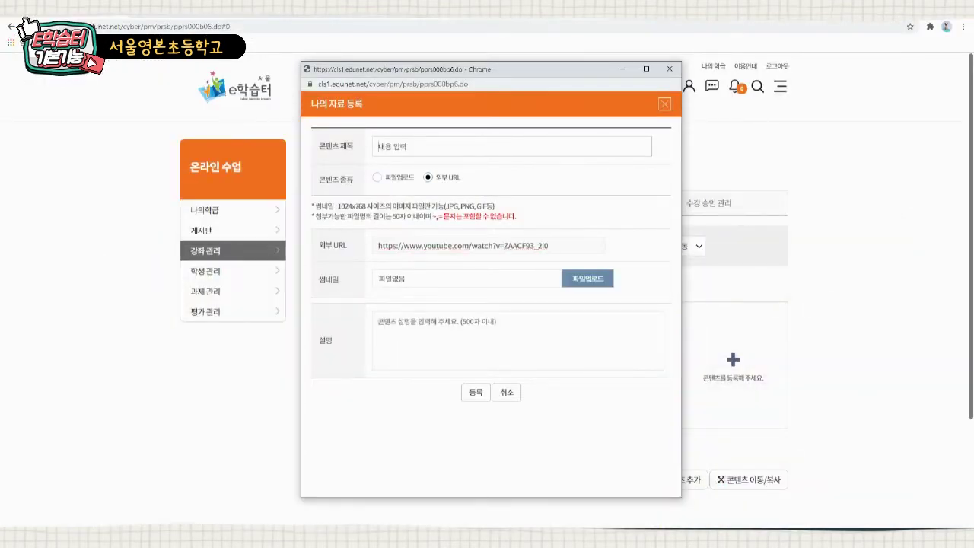
pyautogui.write('활동ㄱ')
pyautogui.click(380, 322)
pyautogui.write('심화활ㄷ')
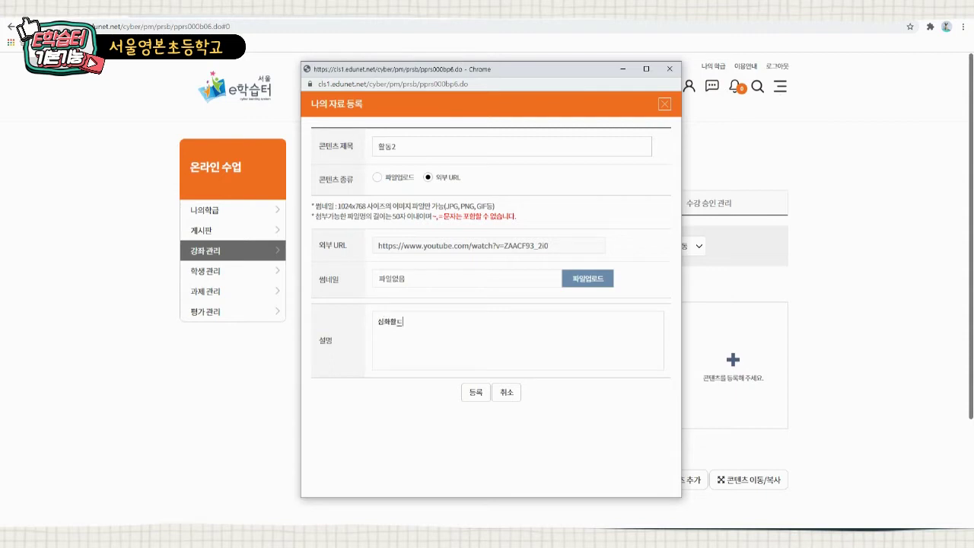
pyautogui.write('ㅗㅇ')
pyautogui.click(475, 392)
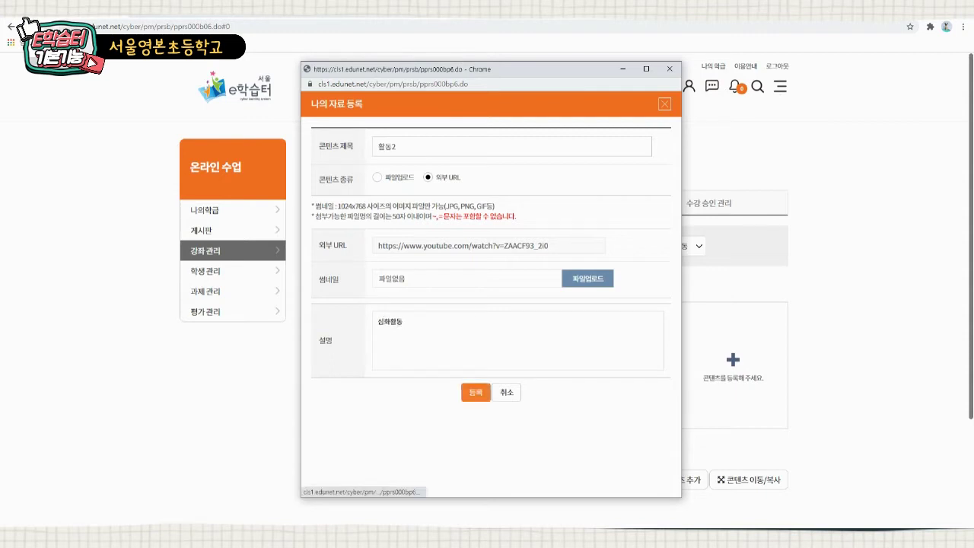
pyautogui.press('Return')
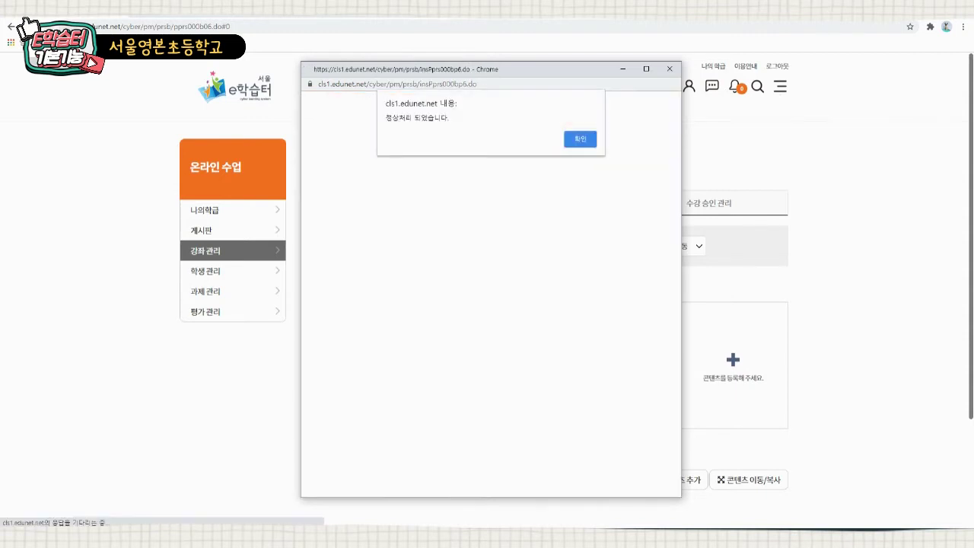
pyautogui.press('Return')
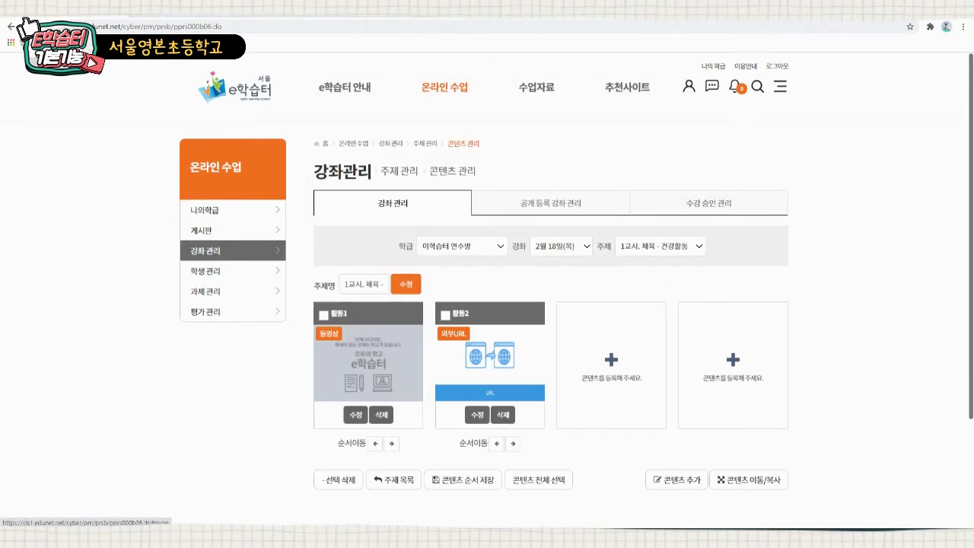
# - Create the third-slot quiz '체육 확인 퀴즈' with the statement '축구는 11명이 하는 운동이다.'
pyautogui.click(610, 359)
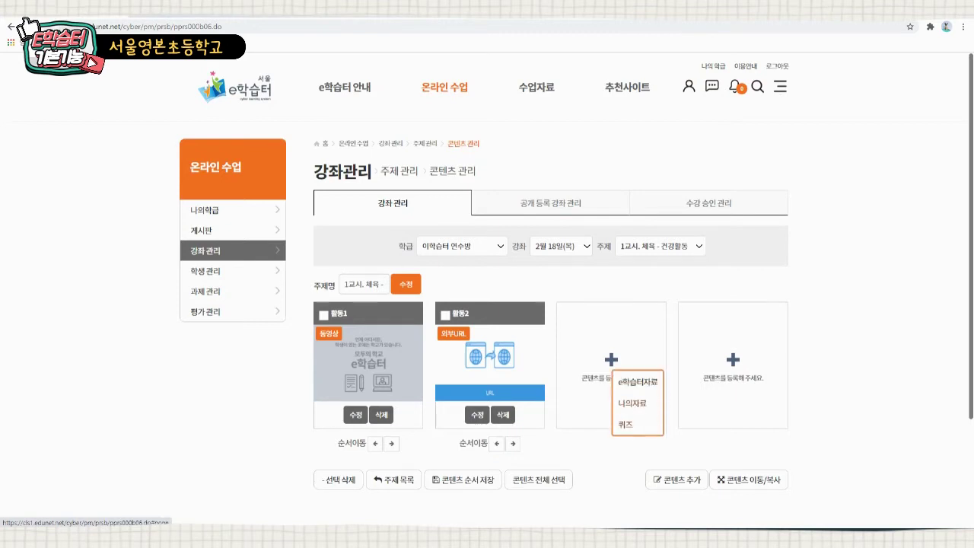
pyautogui.click(626, 423)
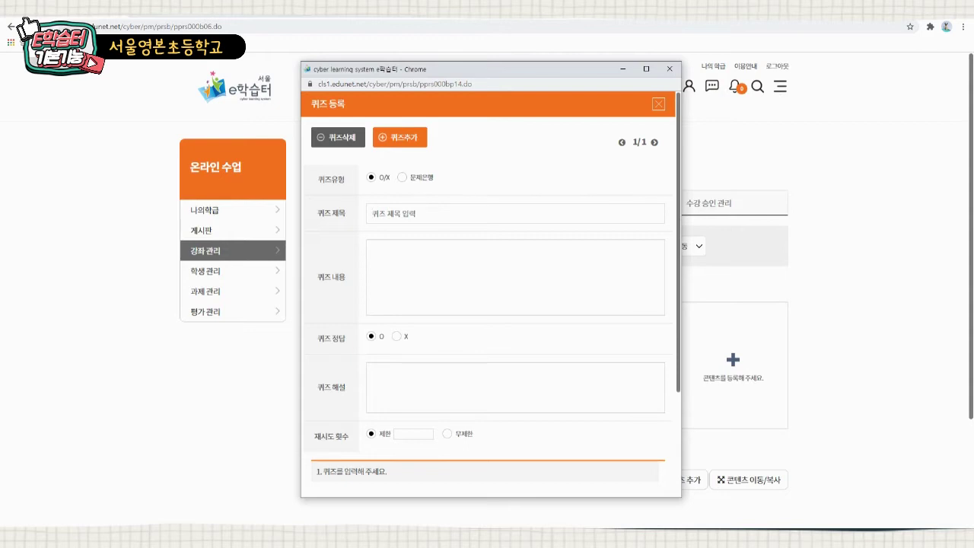
pyautogui.write('체육 ')
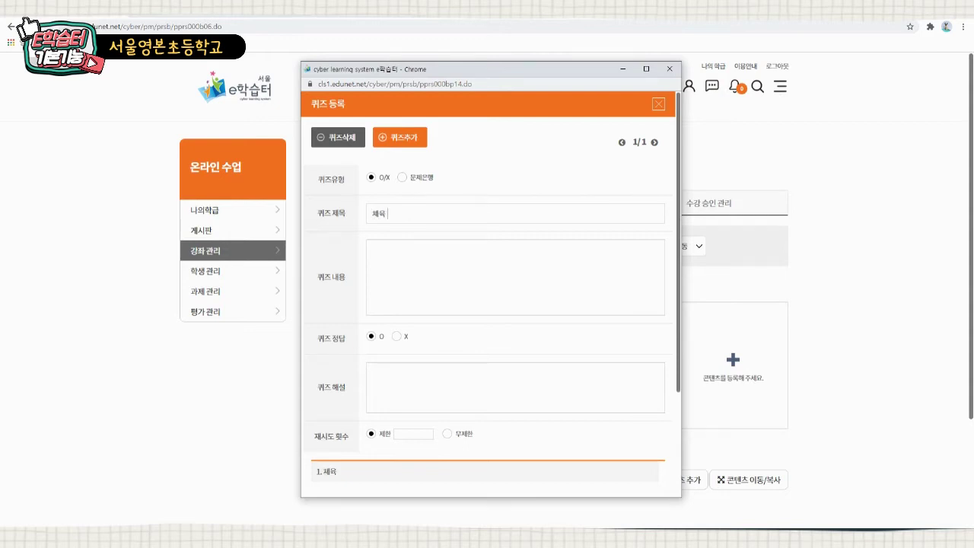
pyautogui.write('화ㄱ인 퀴즈')
pyautogui.click(515, 277)
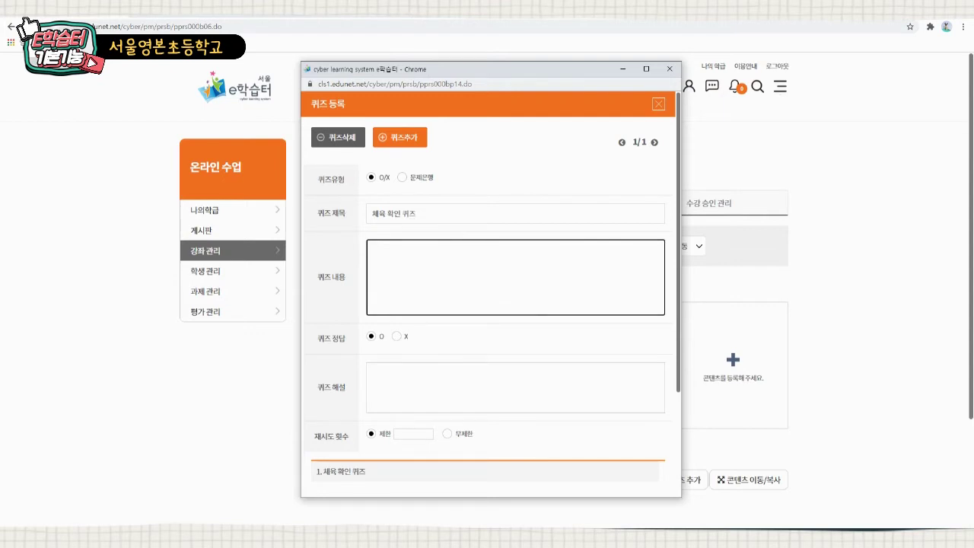
pyautogui.write('축구는 11명이 하는 운동이다')
pyautogui.scroll(-3, 490, 294)
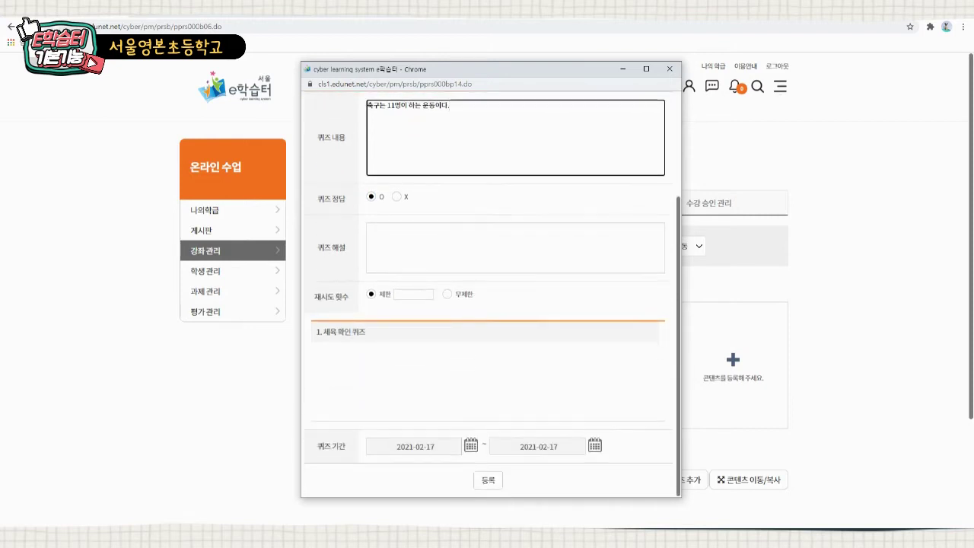
pyautogui.scroll(2, 491, 294)
pyautogui.scroll(2, 491, 295)
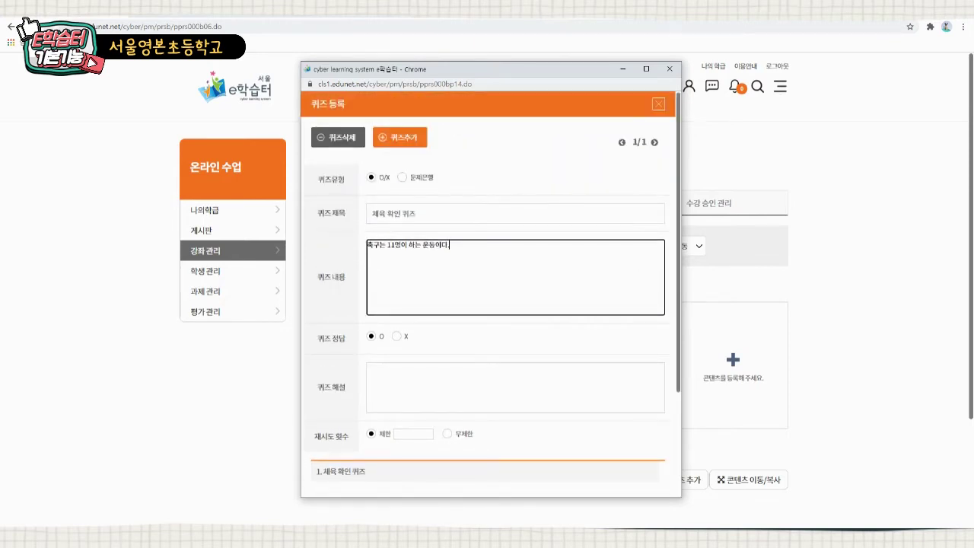
pyautogui.scroll(-1, 491, 295)
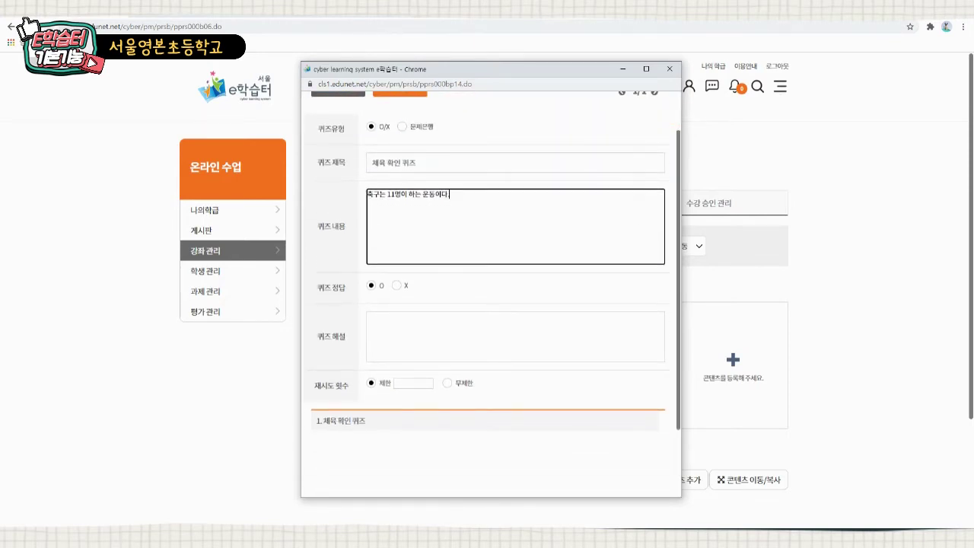
pyautogui.write('.')
pyautogui.click(515, 336)
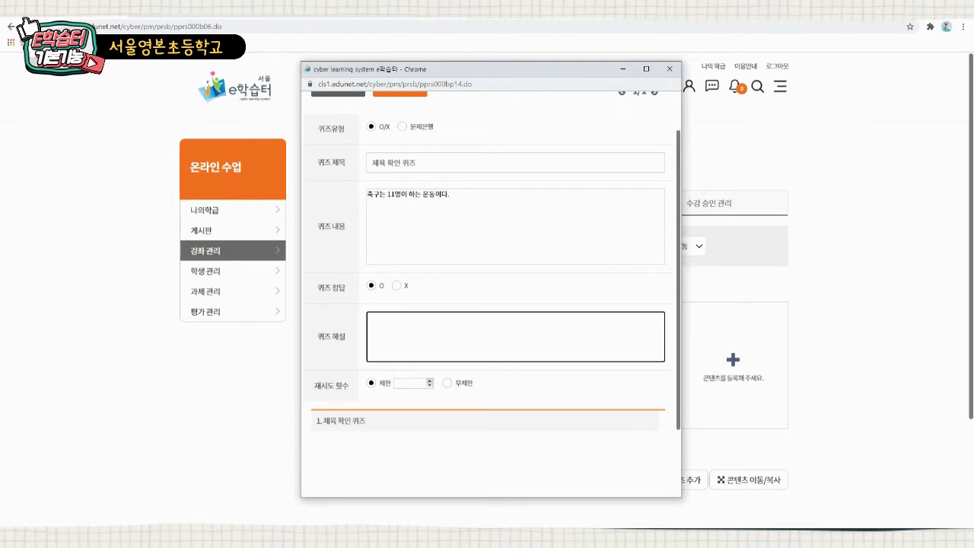
# - Set the quiz retries to 2 and add a second quiz of type 문제은행
pyautogui.click(429, 379)
pyautogui.click(429, 380)
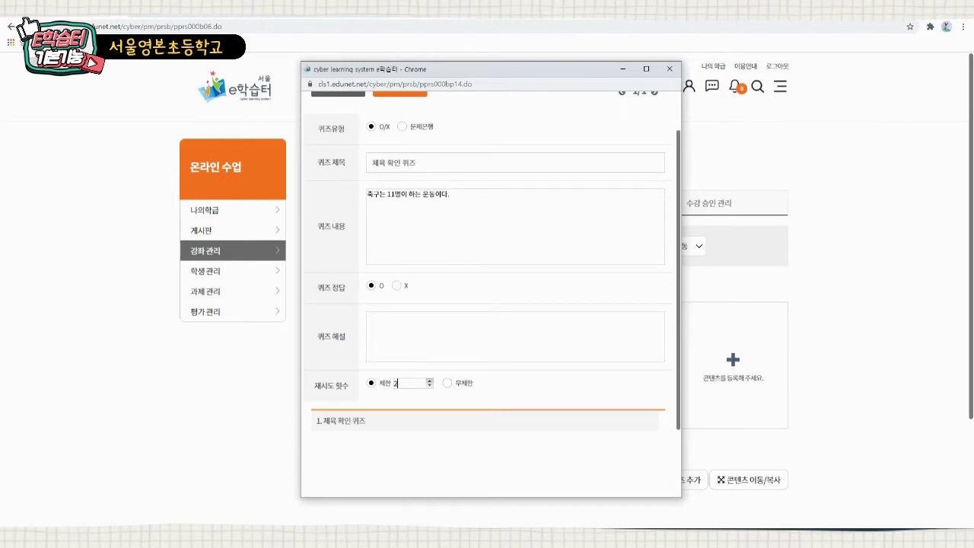
pyautogui.scroll(-1, 487, 304)
pyautogui.scroll(2, 491, 297)
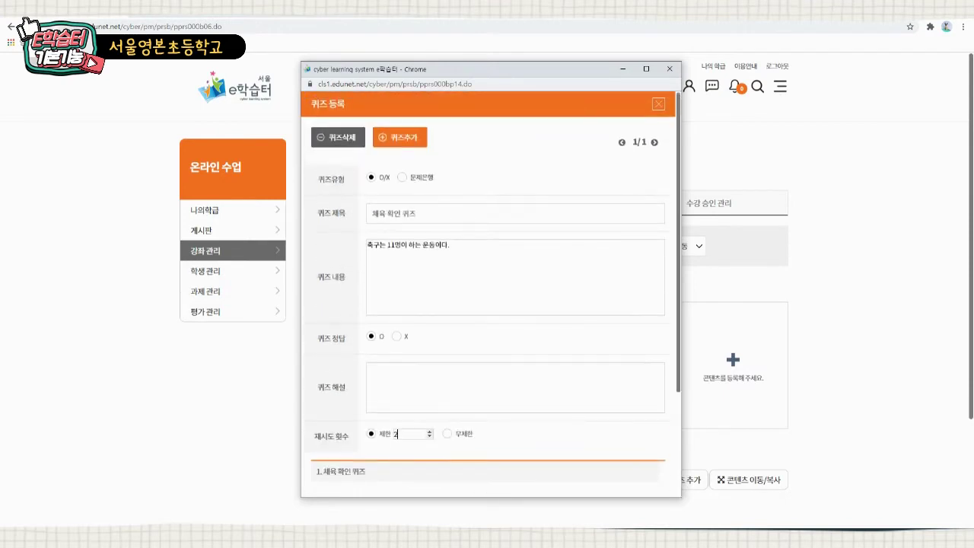
pyautogui.click(400, 137)
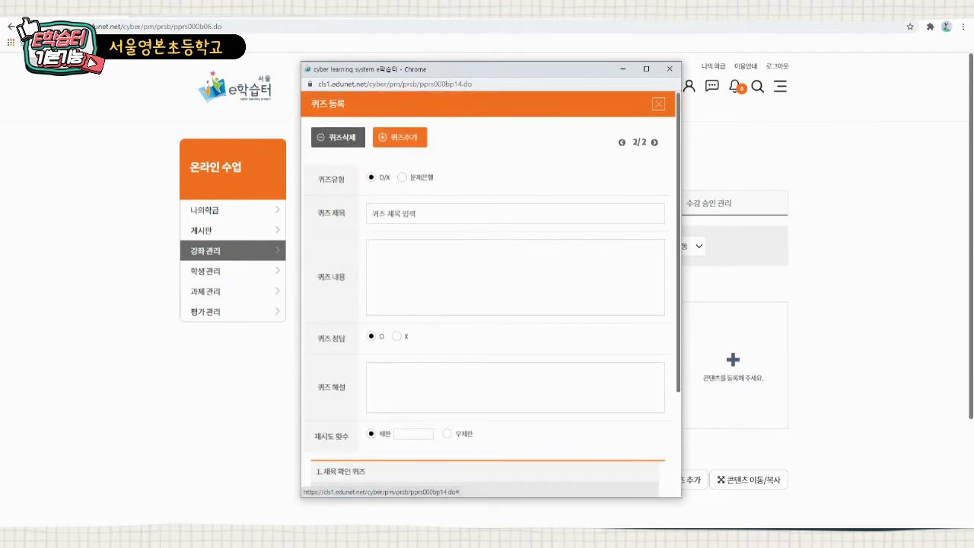
pyautogui.scroll(-2, 490, 296)
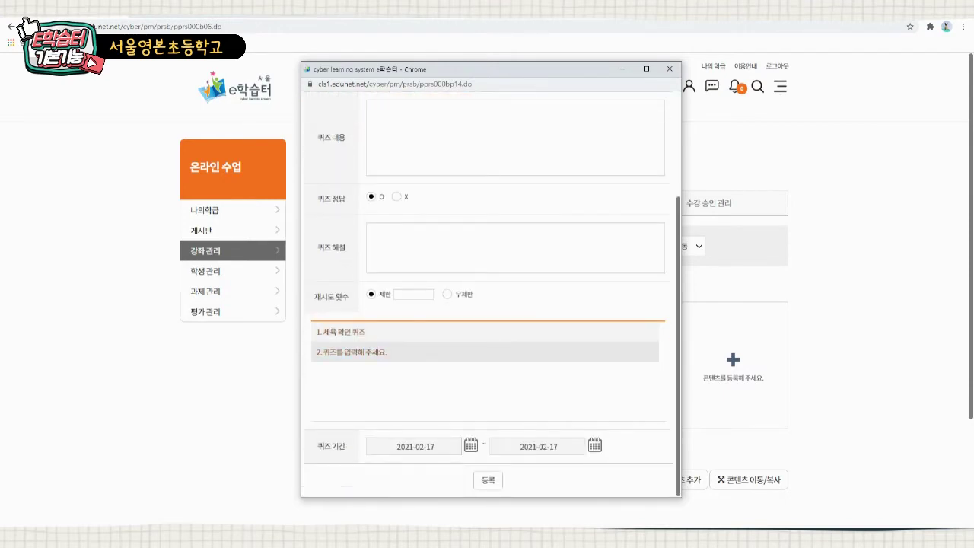
pyautogui.scroll(2, 491, 296)
pyautogui.click(402, 177)
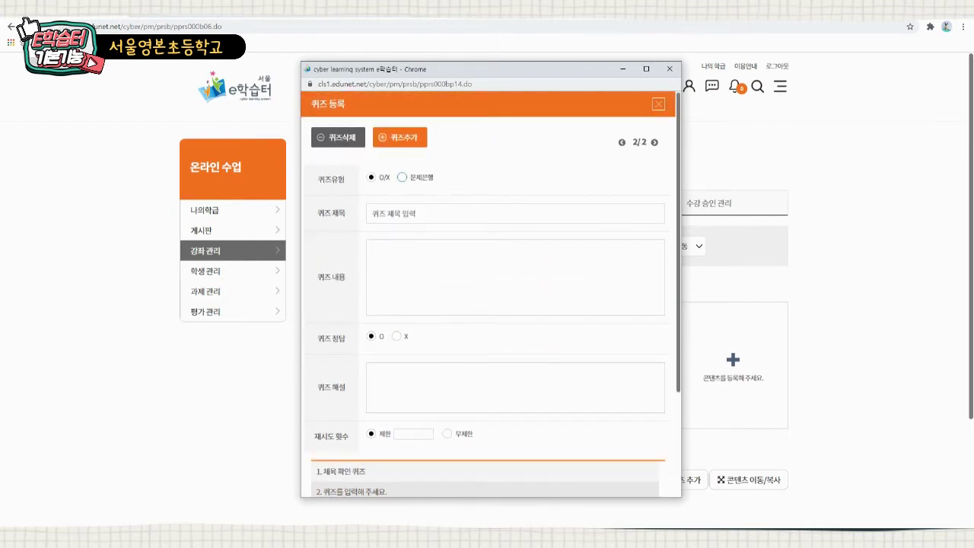
# - Filter the question bank to 초5, 수학, 초등수학5-2, 2. 분수의 곱셈, 중간 difficulty
pyautogui.click(461, 178)
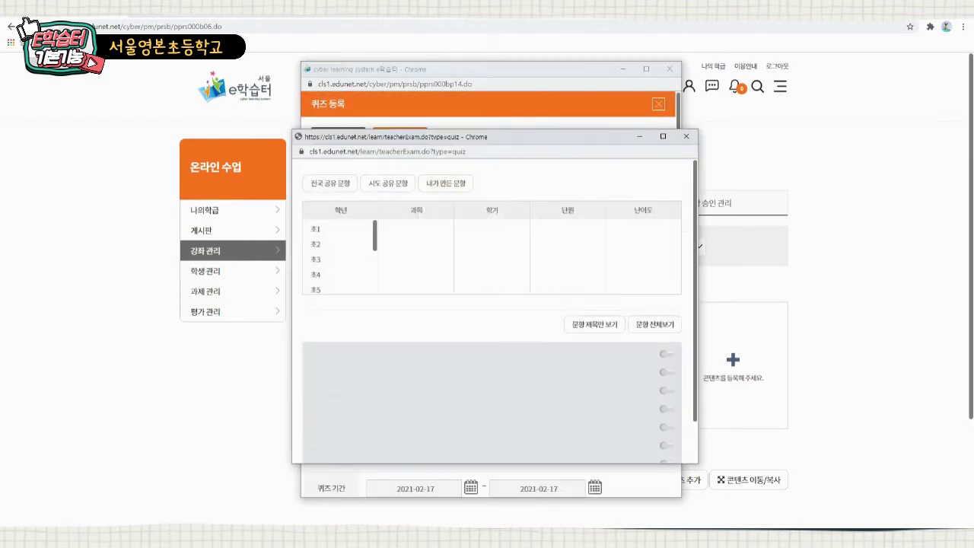
pyautogui.click(337, 289)
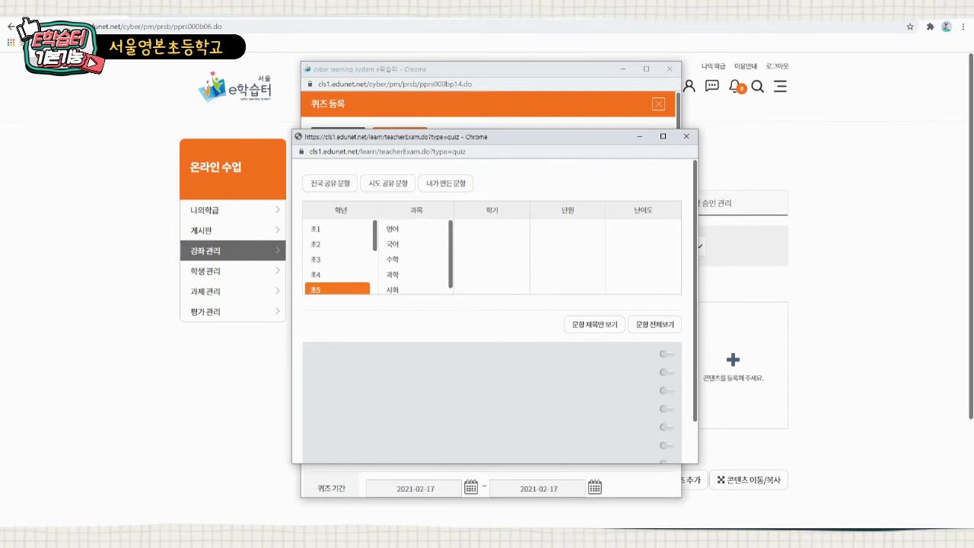
pyautogui.click(413, 259)
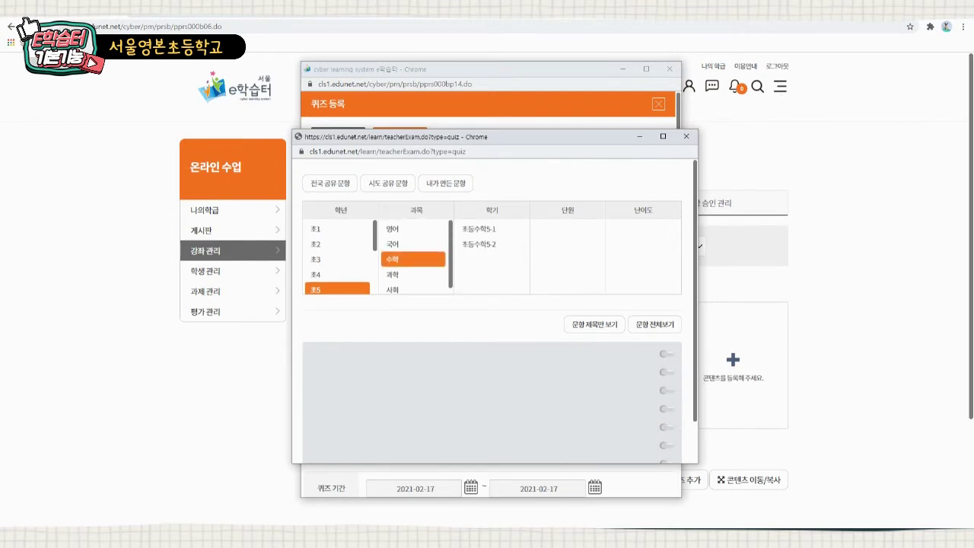
pyautogui.click(489, 244)
pyautogui.click(564, 252)
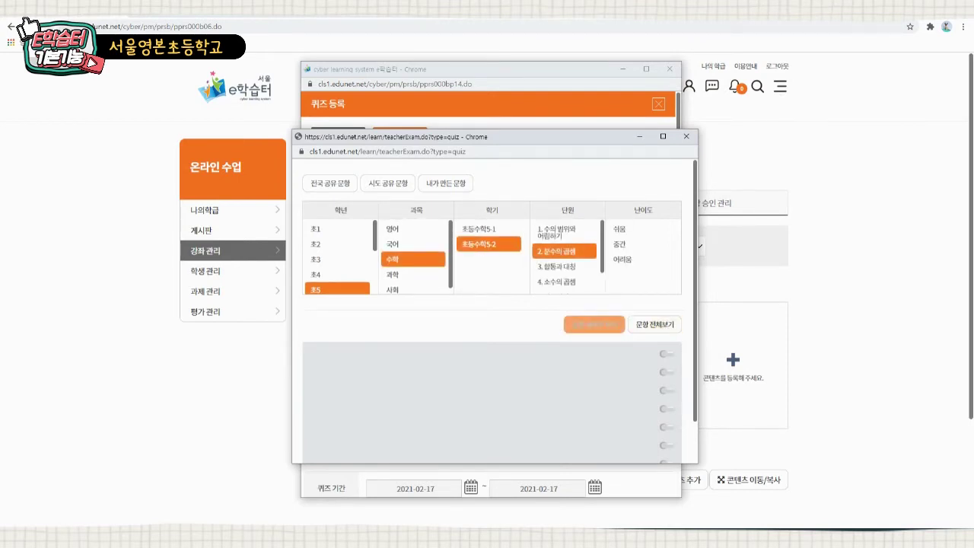
pyautogui.click(639, 243)
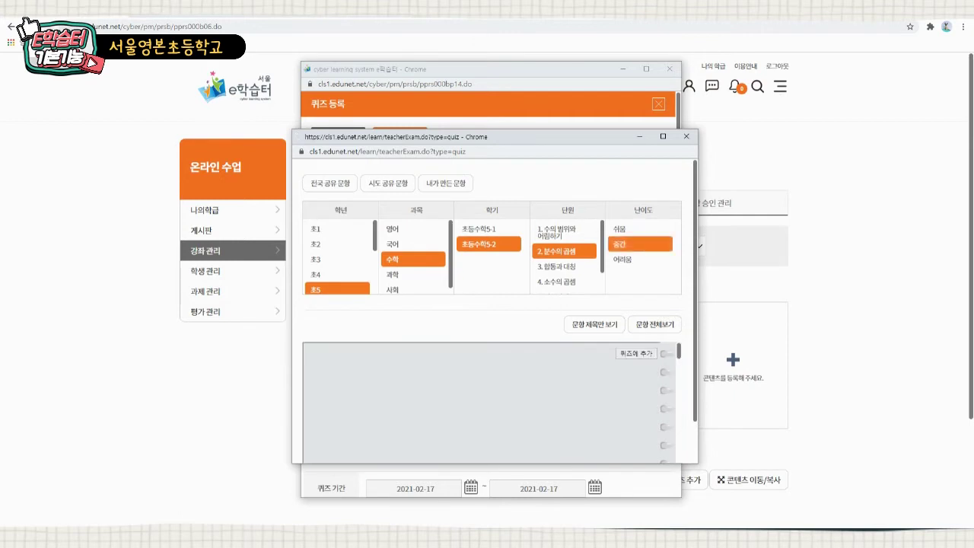
pyautogui.click(594, 324)
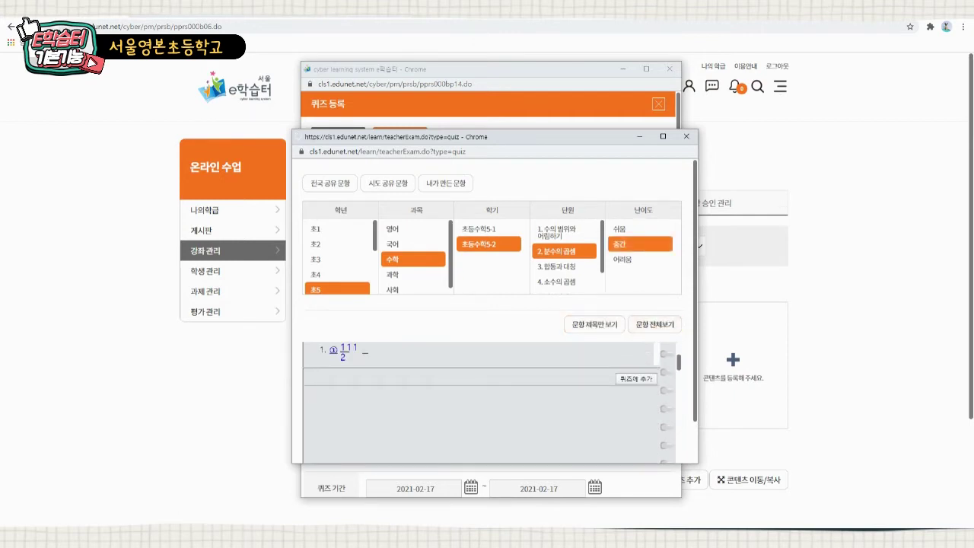
# - Add the square-perimeter fraction multiplication question to the quiz
pyautogui.scroll(-1, 491, 305)
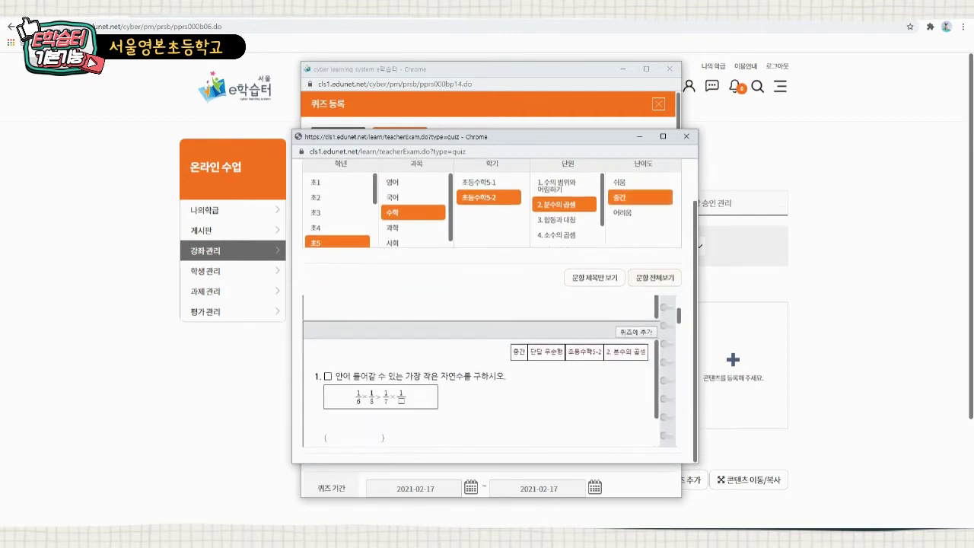
pyautogui.scroll(-10, 481, 371)
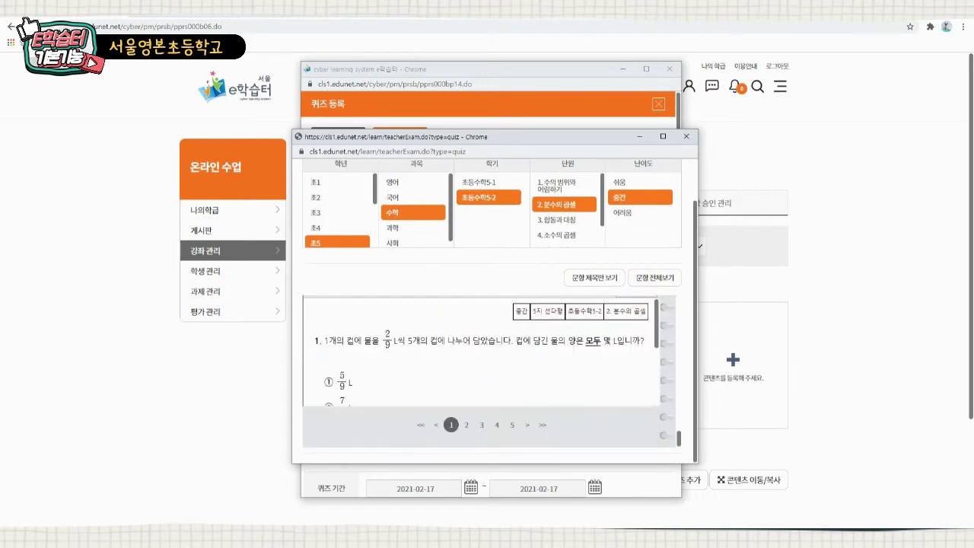
pyautogui.scroll(10, 480, 370)
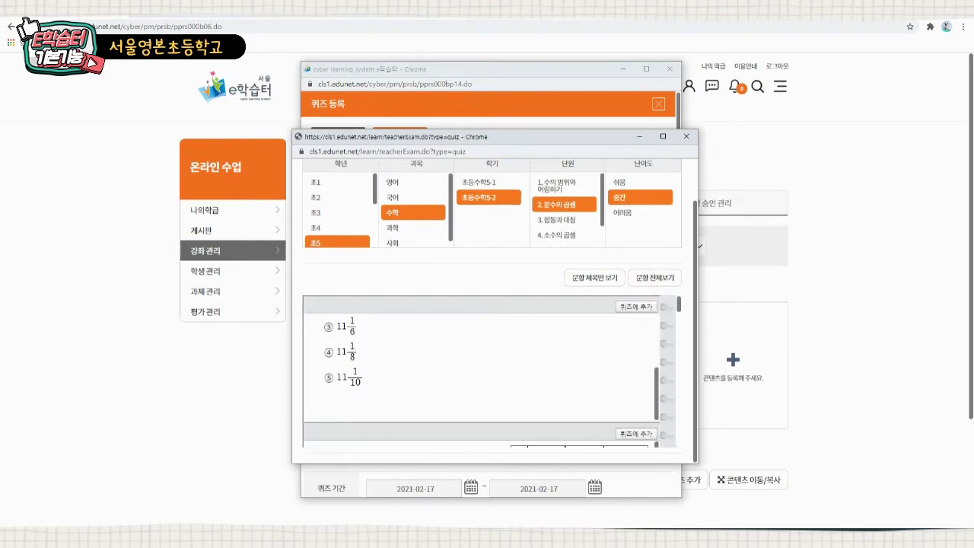
pyautogui.scroll(2, 480, 371)
pyautogui.scroll(-2, 480, 403)
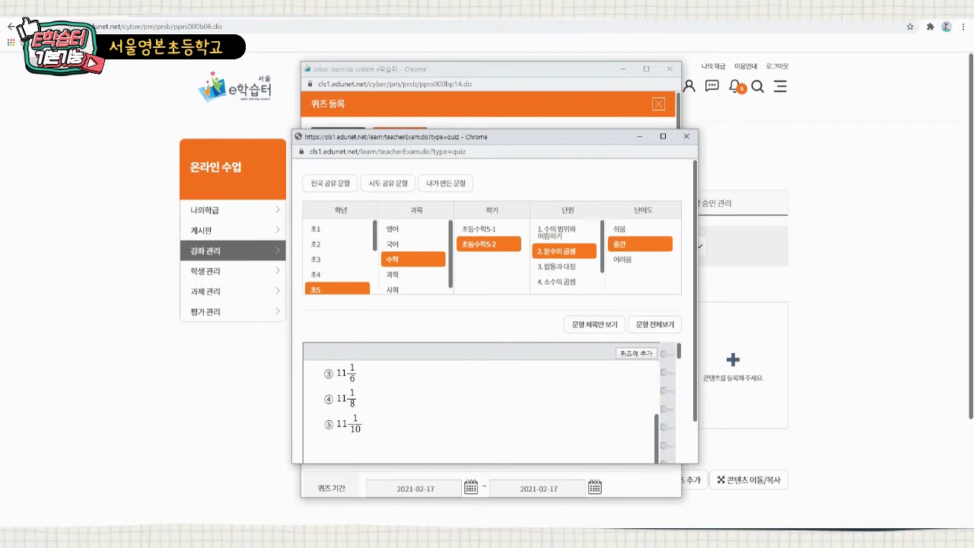
pyautogui.click(635, 353)
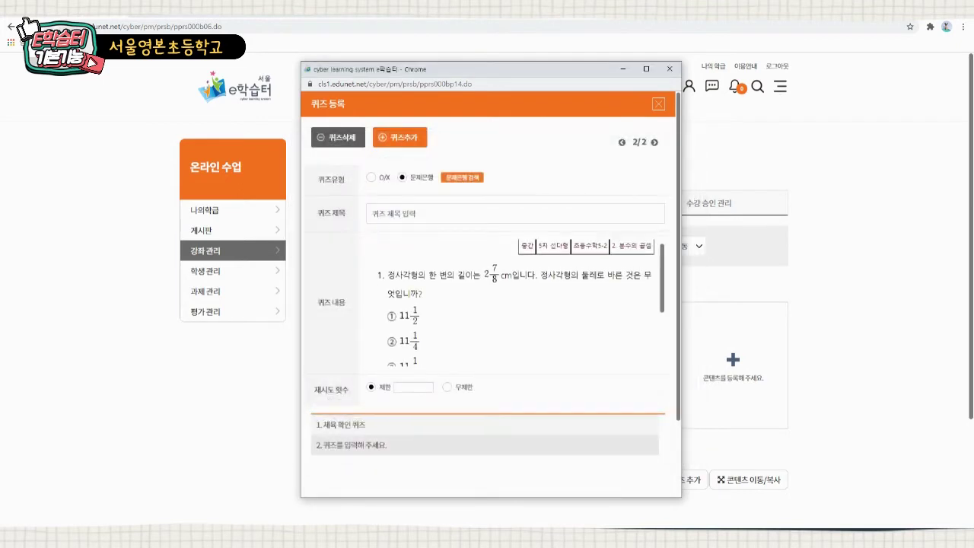
# - Enter the quiz explanation '문제를 풉니다.' and submit, dismissing the missing-title warning
pyautogui.scroll(-2, 514, 304)
pyautogui.scroll(3, 513, 304)
pyautogui.scroll(-2, 514, 304)
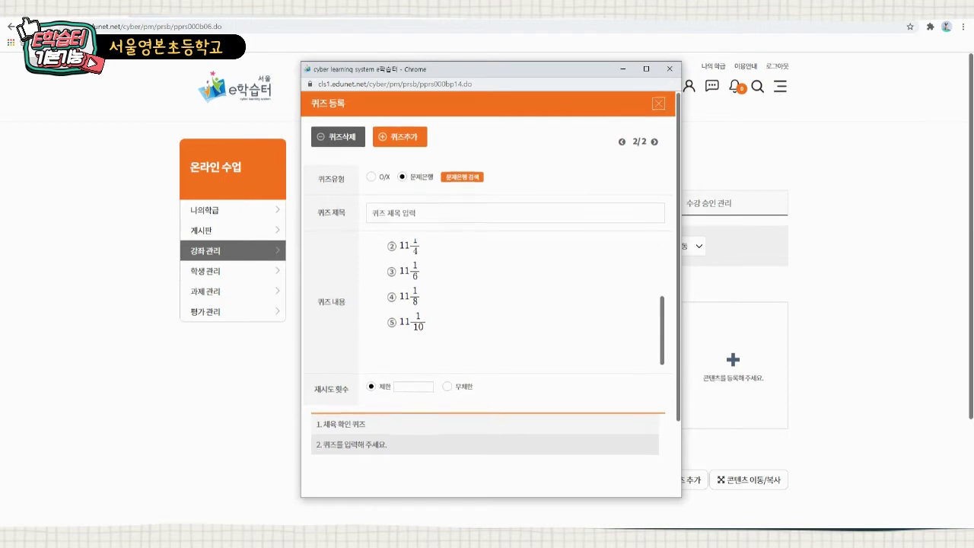
pyautogui.scroll(-2, 487, 304)
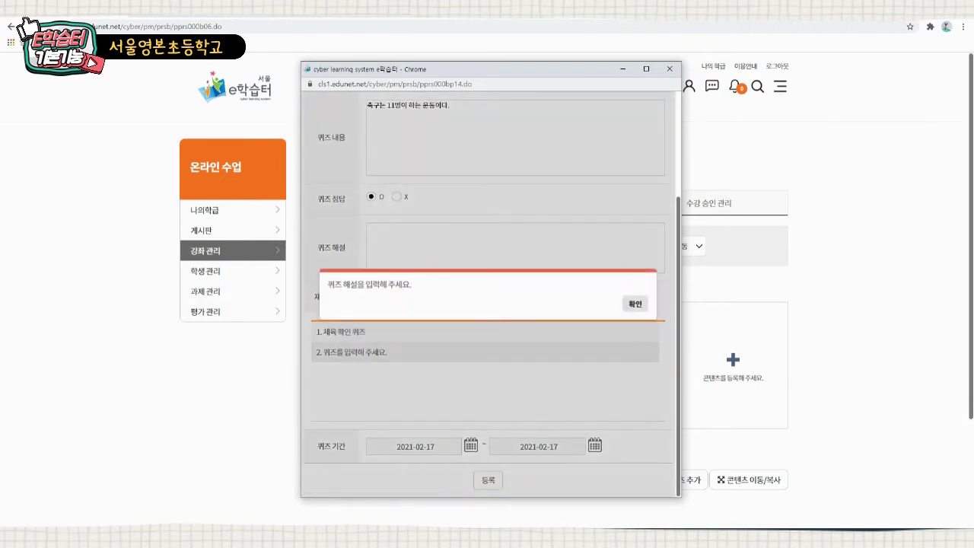
pyautogui.click(635, 304)
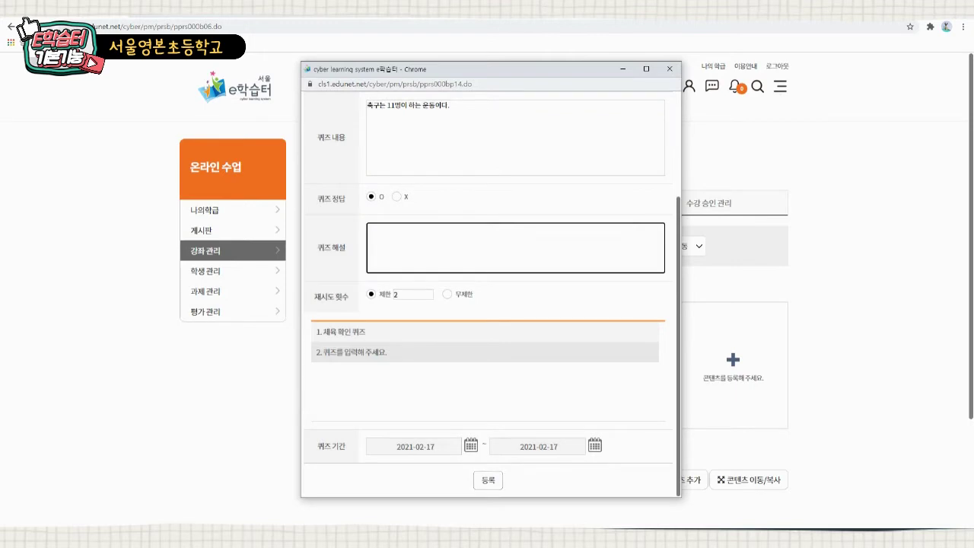
pyautogui.write('문제를 풀ㄴ')
pyautogui.write('니다.')
pyautogui.click(488, 479)
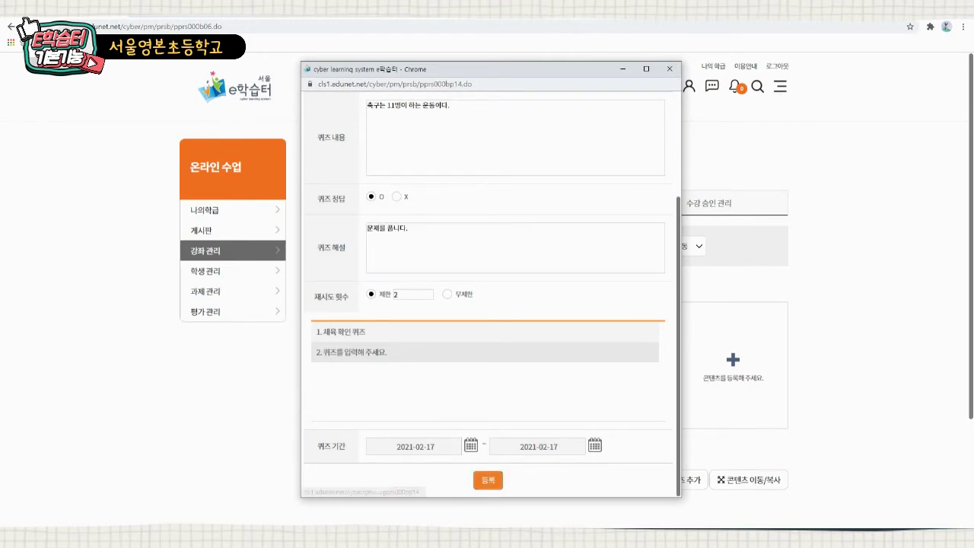
pyautogui.press('Return')
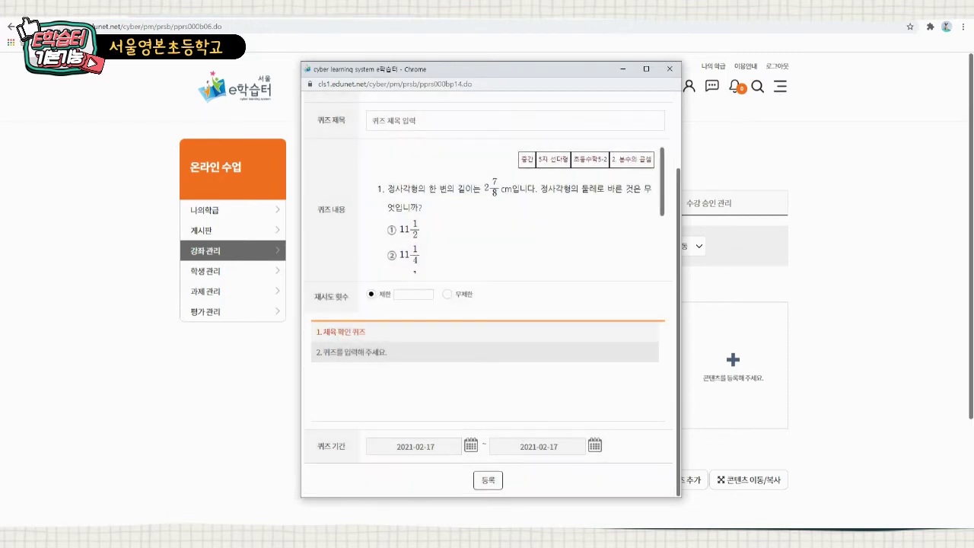
# - Review quiz 1 and quiz 2, then register them to the topic
pyautogui.scroll(-3, 491, 305)
pyautogui.click(338, 332)
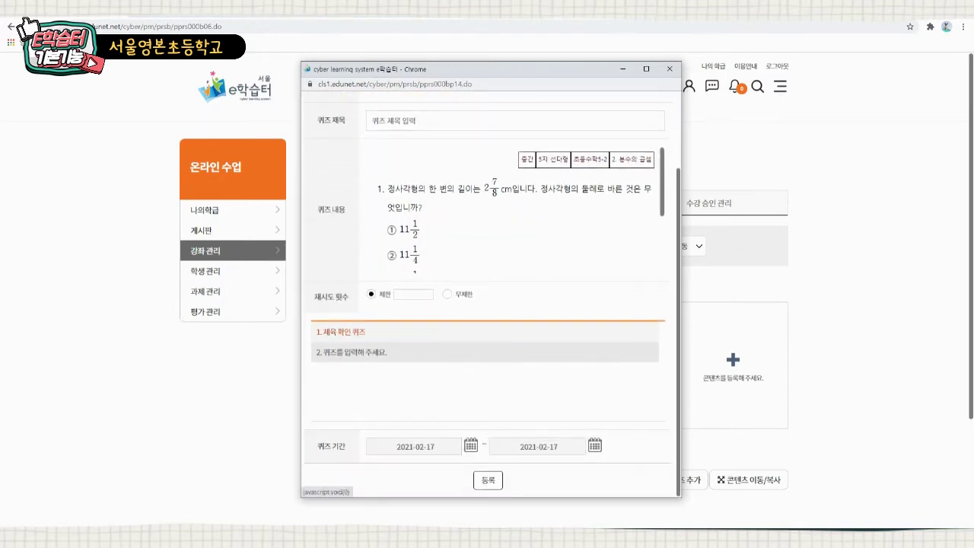
pyautogui.click(352, 352)
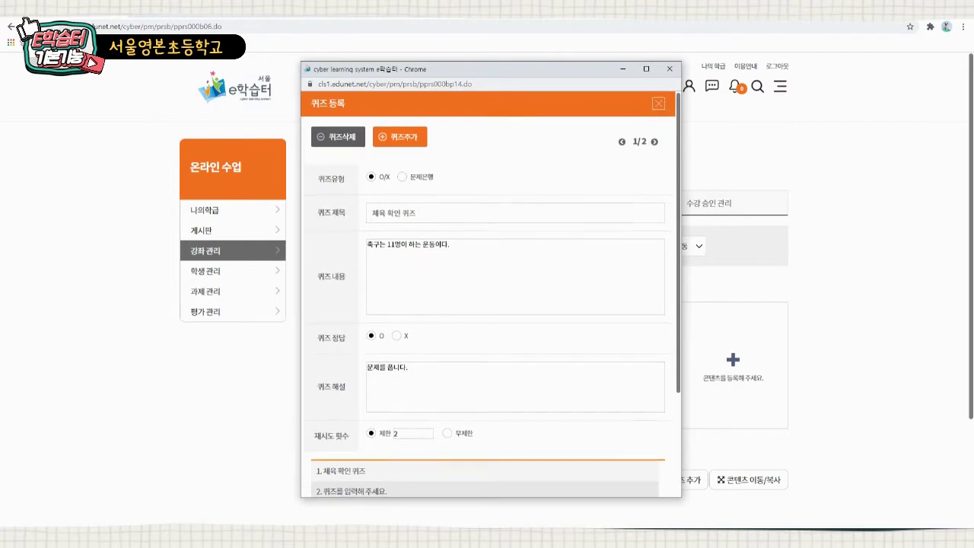
pyautogui.scroll(-3, 352, 353)
pyautogui.click(351, 352)
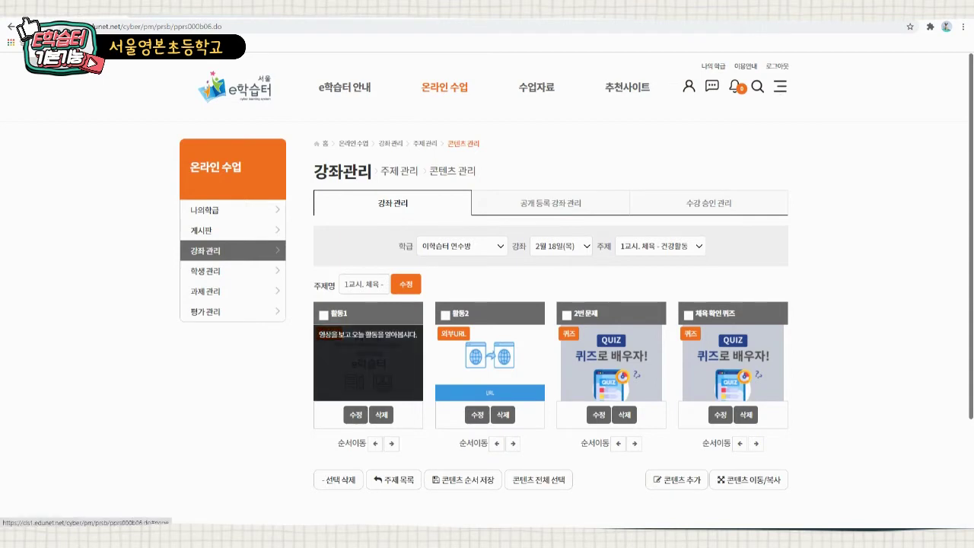
# - Preview the 활동1 video, seeking through it and pausing, then close the player
pyautogui.click(368, 358)
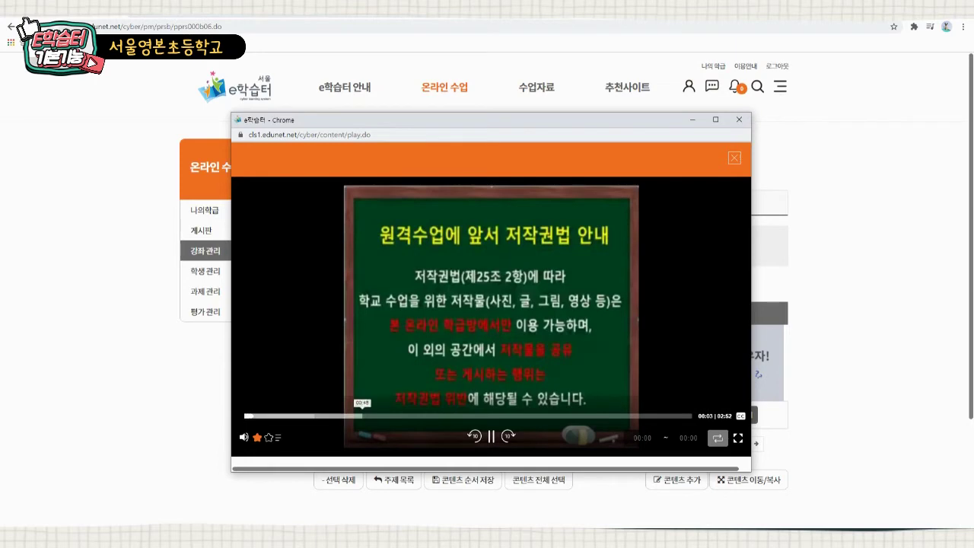
pyautogui.click(462, 416)
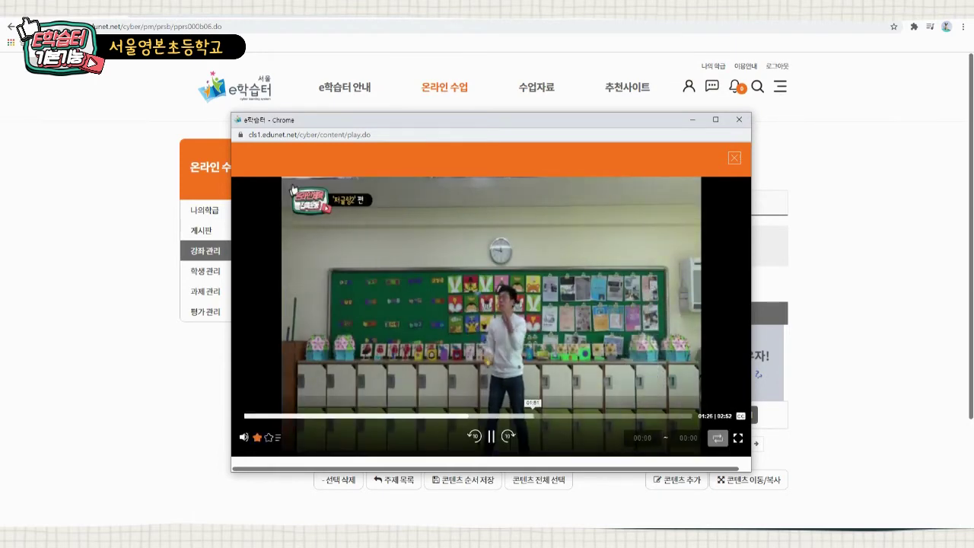
pyautogui.click(532, 415)
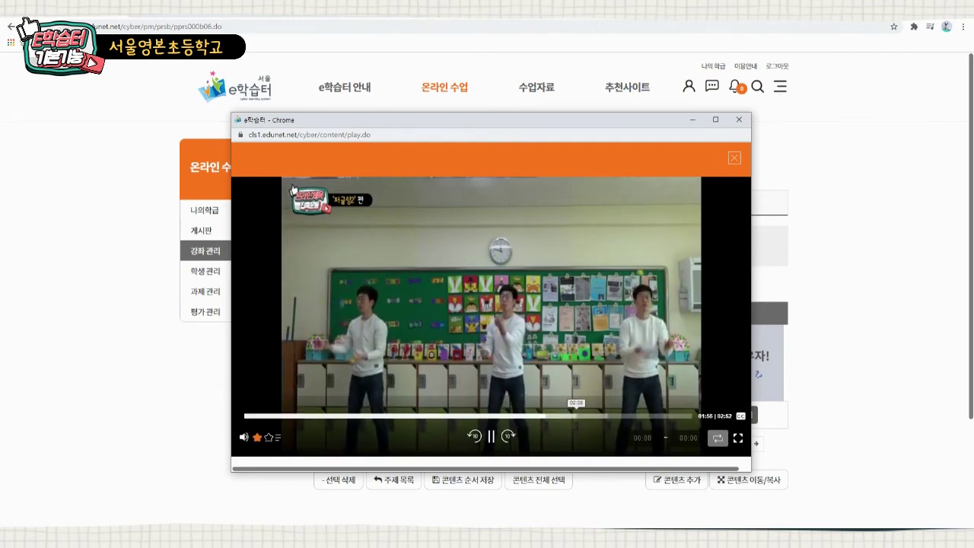
pyautogui.press('space')
pyautogui.click(587, 416)
pyautogui.click(631, 416)
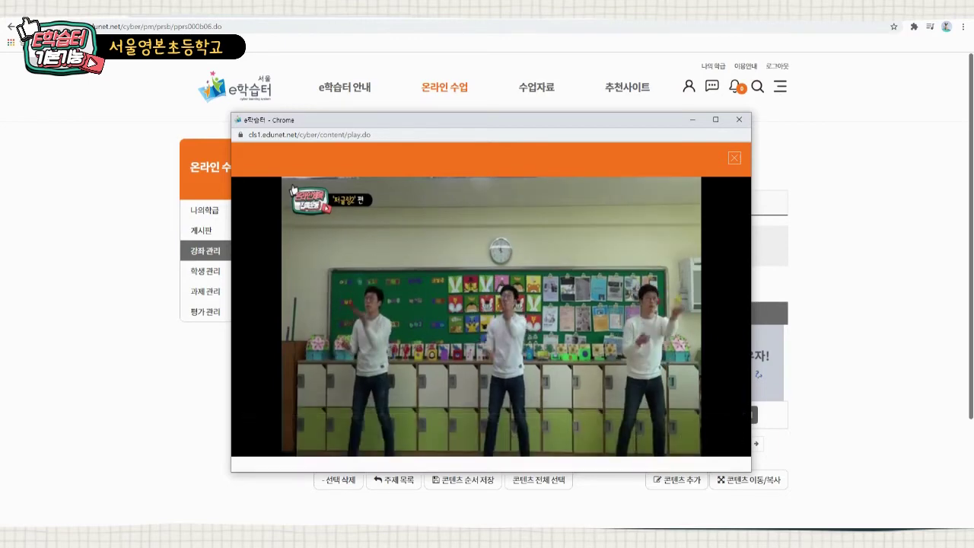
pyautogui.click(439, 416)
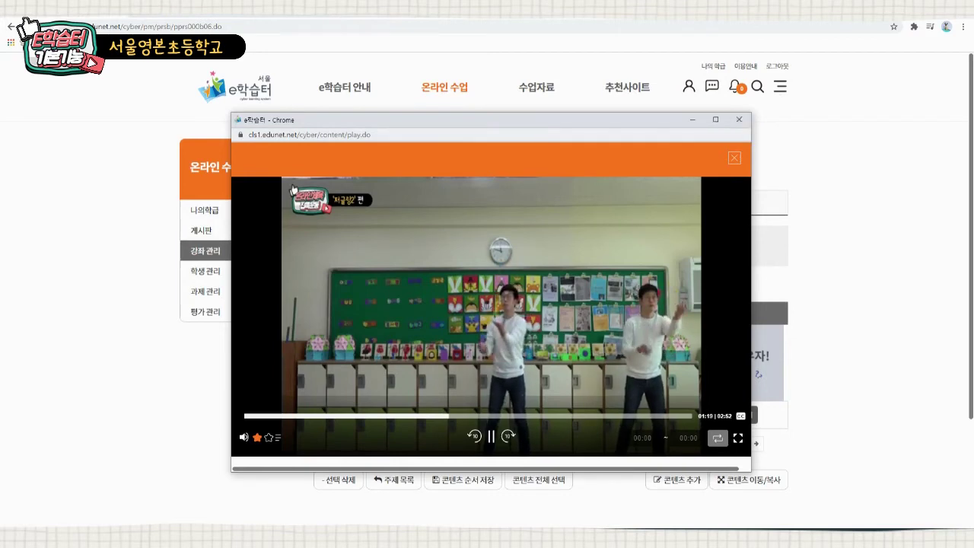
pyautogui.click(739, 119)
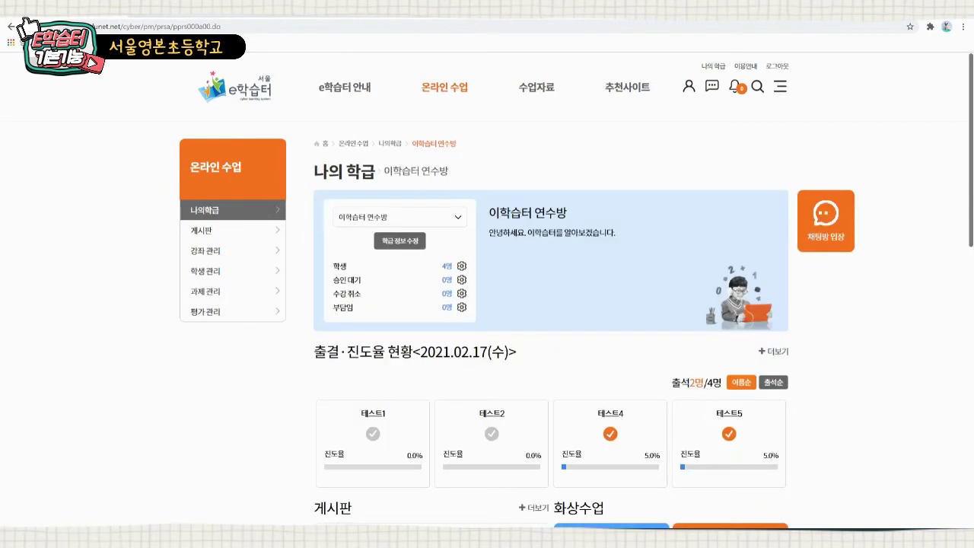
# - Open a blank assignment registration form for 이학습터 연수방 from the 과제 card
pyautogui.scroll(-5, 551, 305)
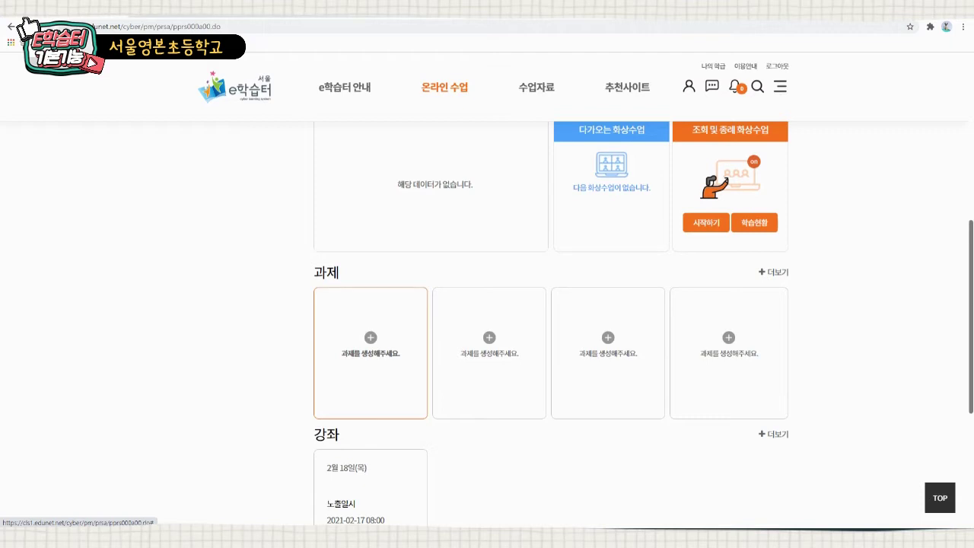
pyautogui.click(371, 353)
pyautogui.click(456, 281)
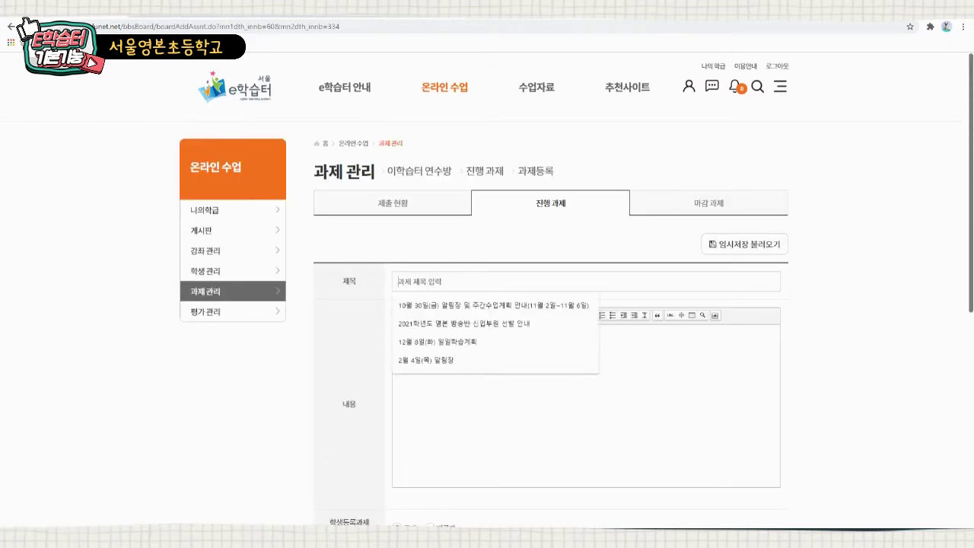
# - Title the assignment '체육과제' with the content '활드 결과를 올리세요'
pyautogui.write('체육과제')
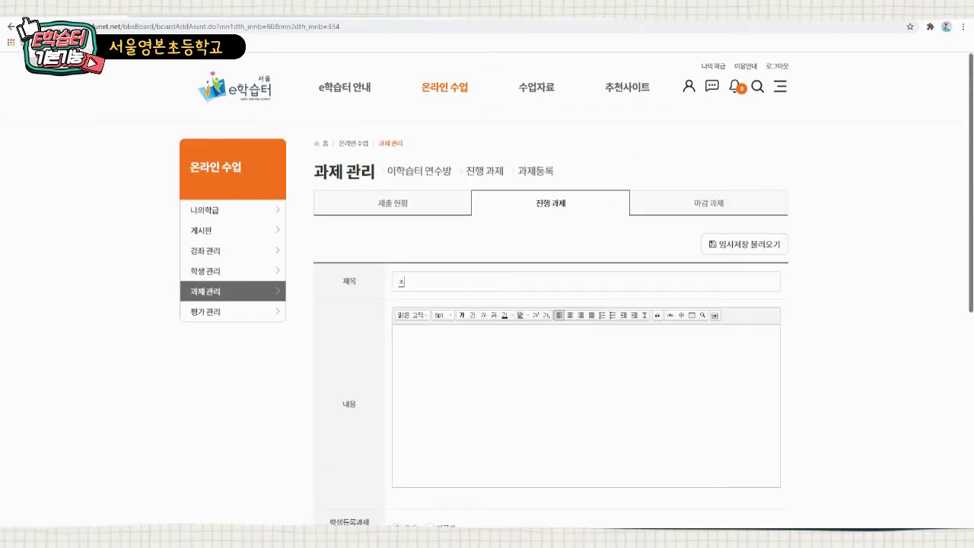
pyautogui.click(401, 337)
pyautogui.write('활드')
pyautogui.write(' 결과를')
pyautogui.write(' 올리세요')
pyautogui.scroll(-4, 551, 320)
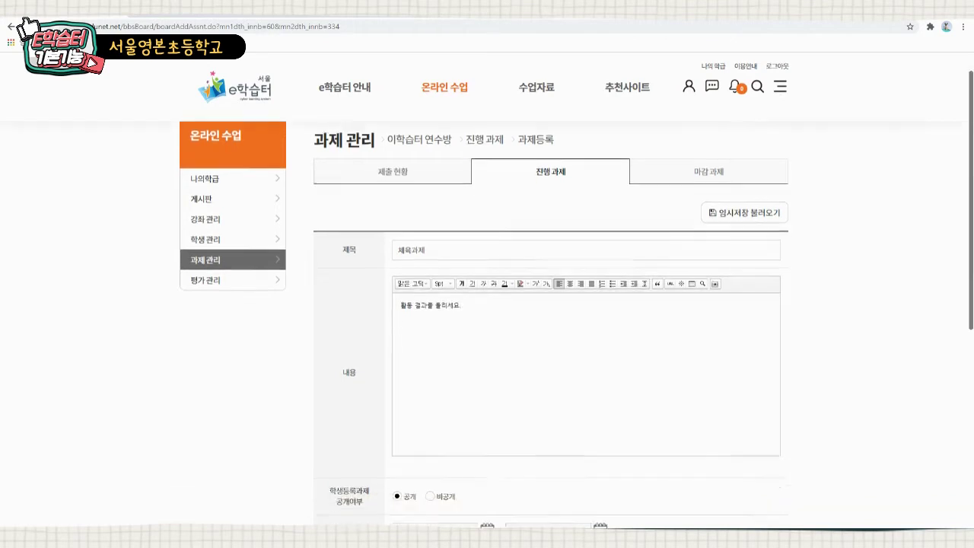
# - Set the submission end date to 2021-02-18 and make submissions 비공개
pyautogui.click(600, 308)
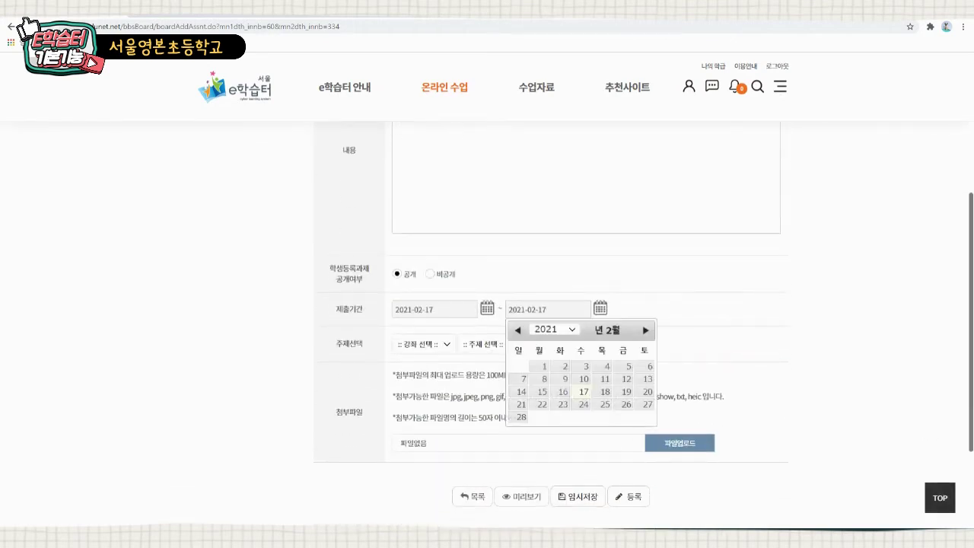
pyautogui.click(601, 390)
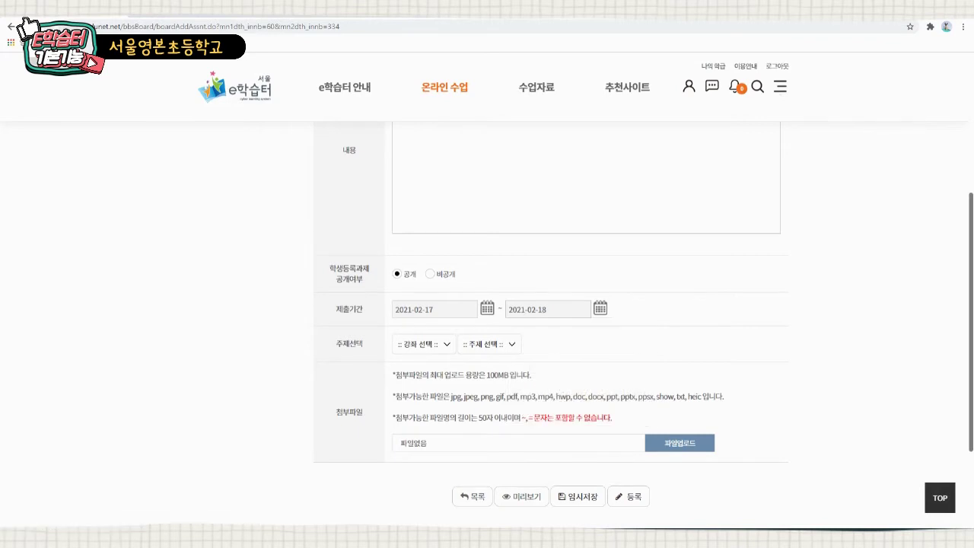
pyautogui.click(396, 273)
pyautogui.click(430, 274)
# - Link the assignment to 2월 18일(목) › 1교시. 체육 - 건강활동 and bring up file upload
pyautogui.click(424, 344)
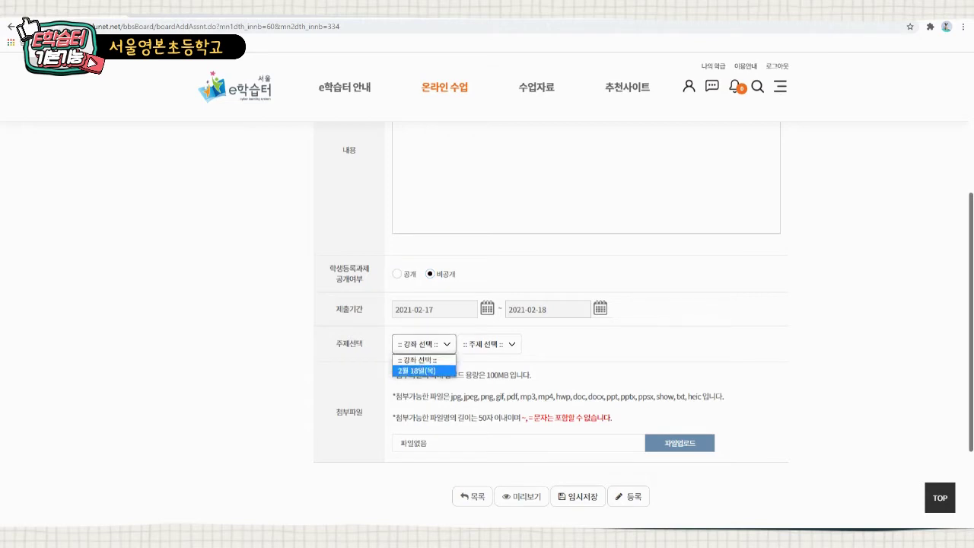
pyautogui.click(418, 371)
pyautogui.click(502, 344)
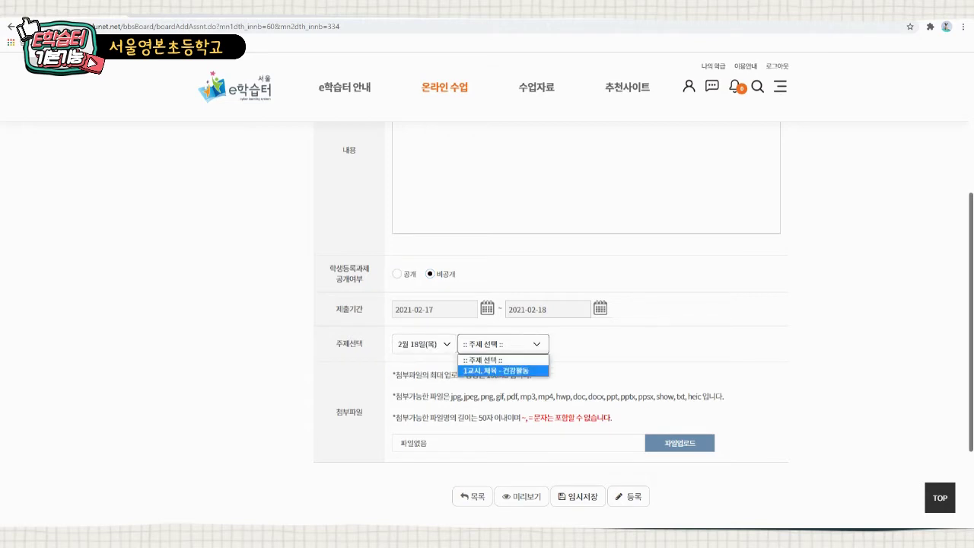
pyautogui.click(502, 371)
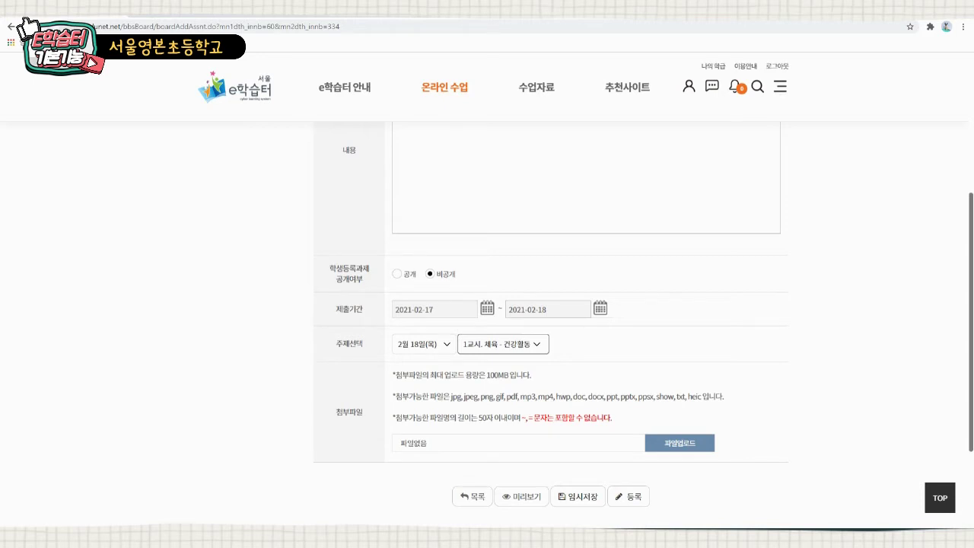
pyautogui.click(679, 443)
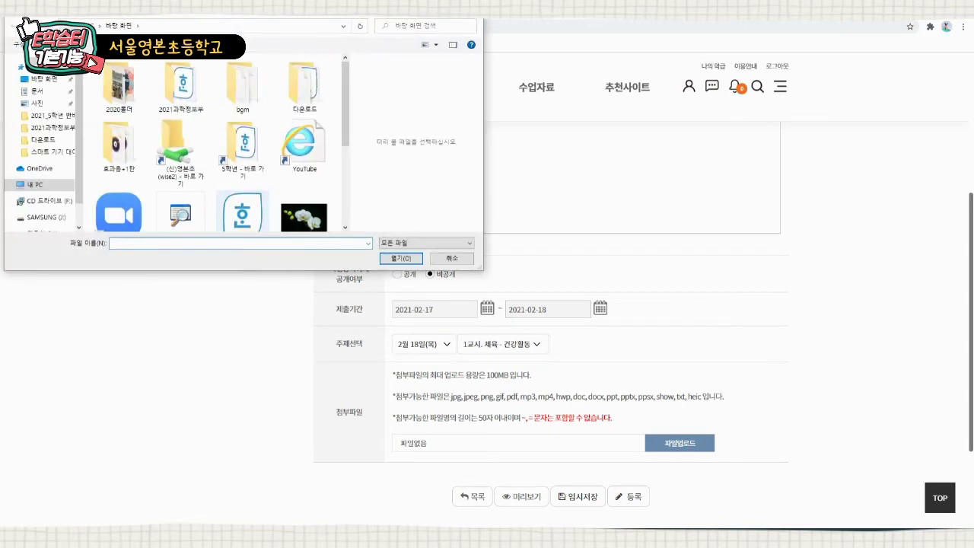
# - Attach 꽃.jpg, replacing the newsletter file picked first
pyautogui.scroll(-3, 221, 144)
pyautogui.doubleClick(242, 122)
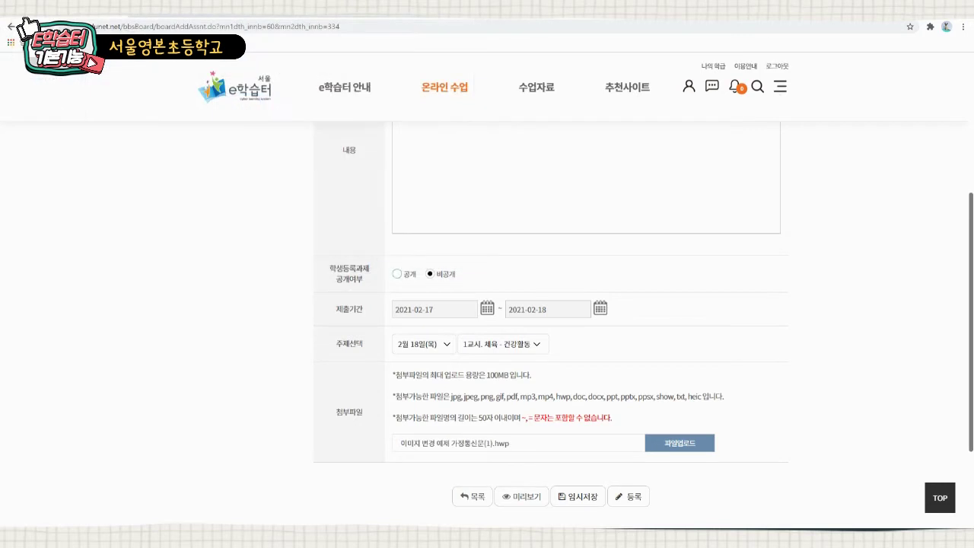
pyautogui.click(679, 442)
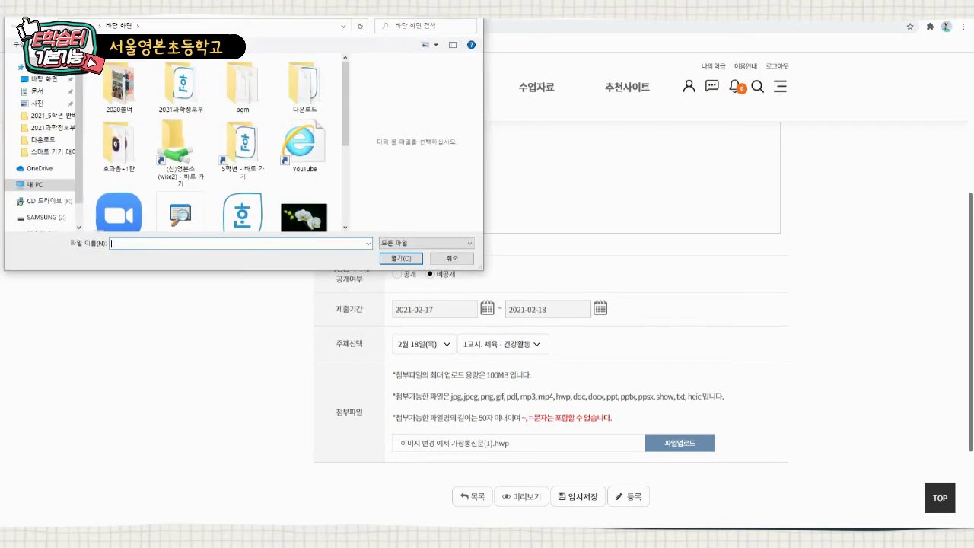
pyautogui.scroll(-3, 220, 144)
pyautogui.doubleClick(301, 128)
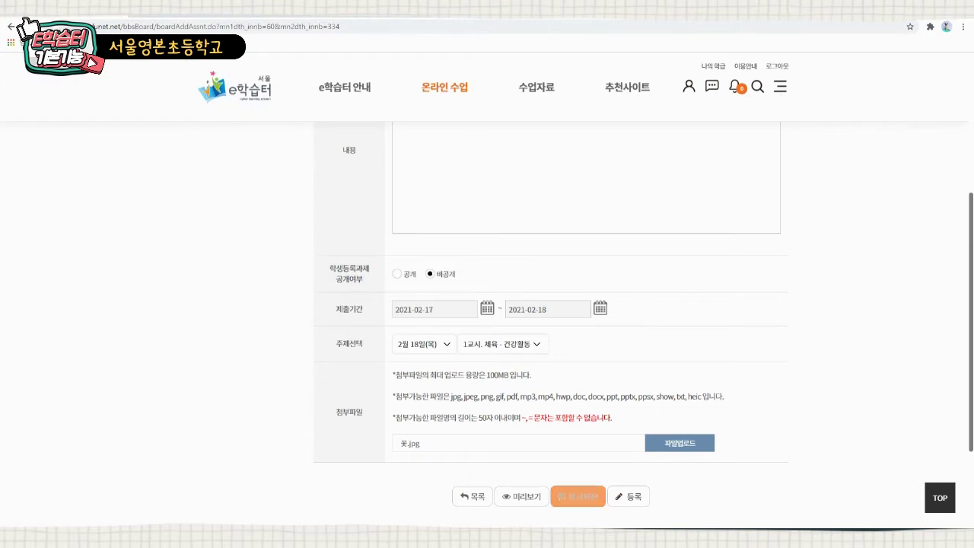
# - Register the 체육과제 assignment and confirm the prompt
pyautogui.scroll(-2, 487, 304)
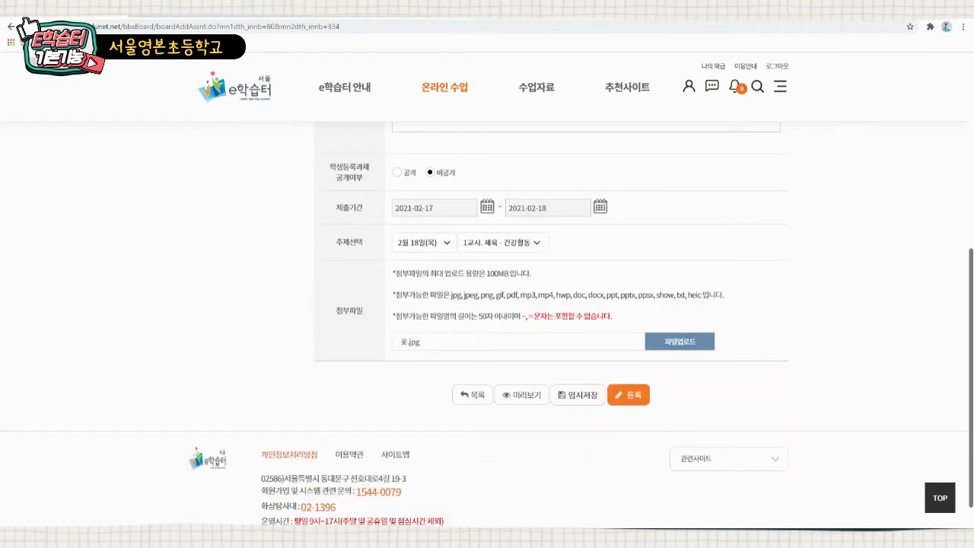
pyautogui.click(628, 394)
pyautogui.click(533, 299)
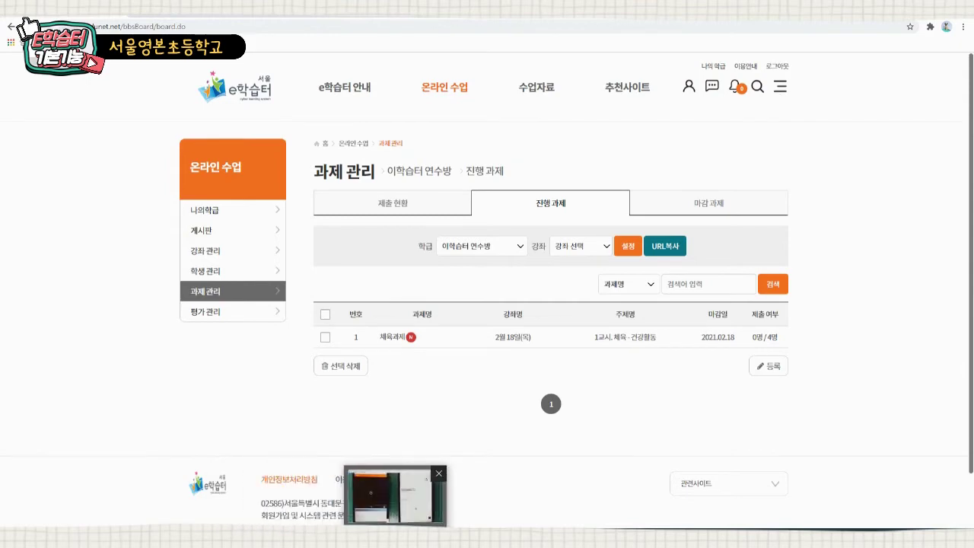
# - Switch over to the camera viewer window
pyautogui.click(394, 538)
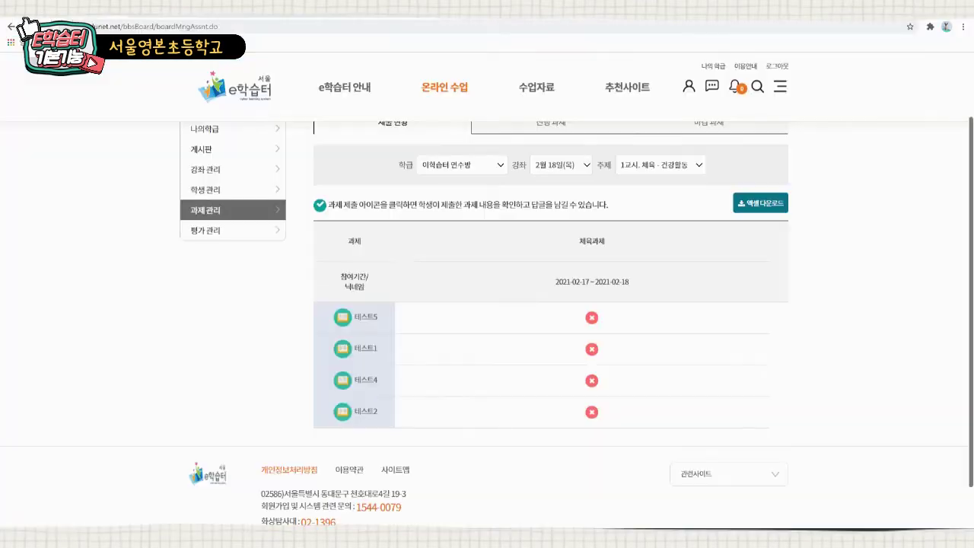
# - Reload the 체육과제 submission status through the 진행 과제 and 제출 현황 tabs
pyautogui.scroll(1, 550, 320)
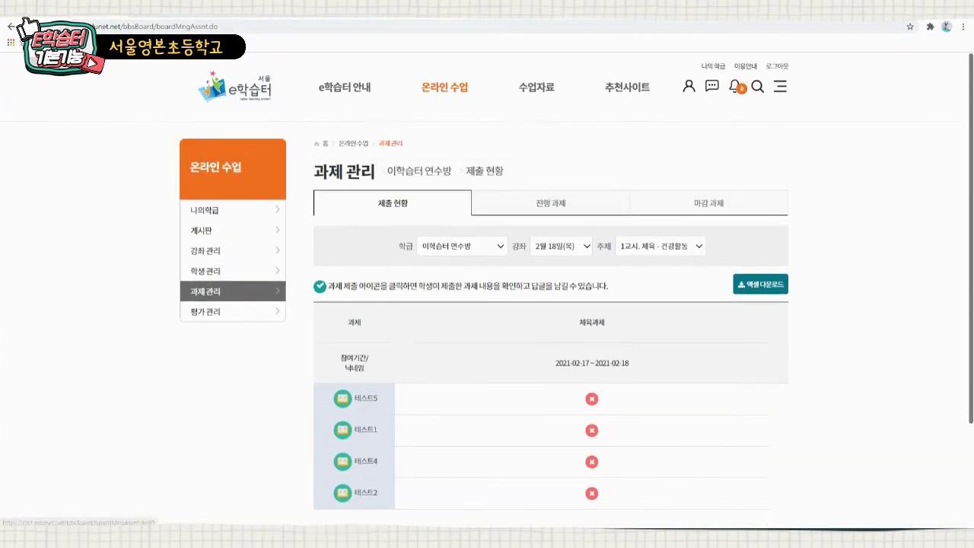
pyautogui.click(550, 203)
pyautogui.click(391, 203)
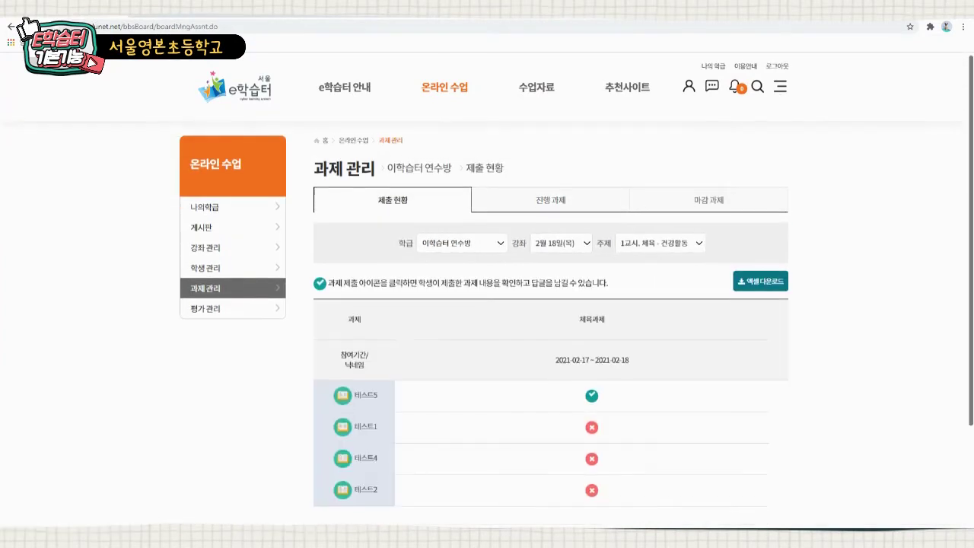
pyautogui.scroll(-1, 550, 304)
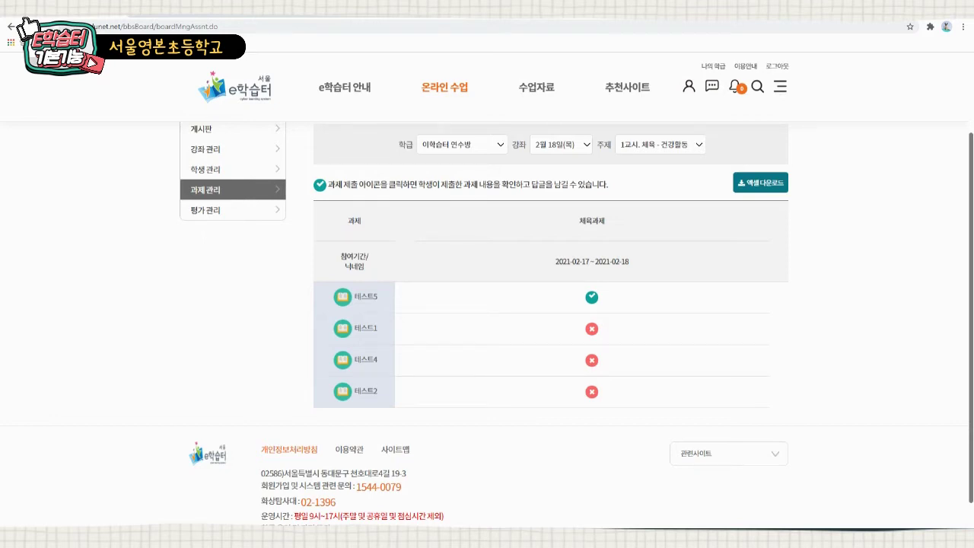
pyautogui.scroll(1, 550, 305)
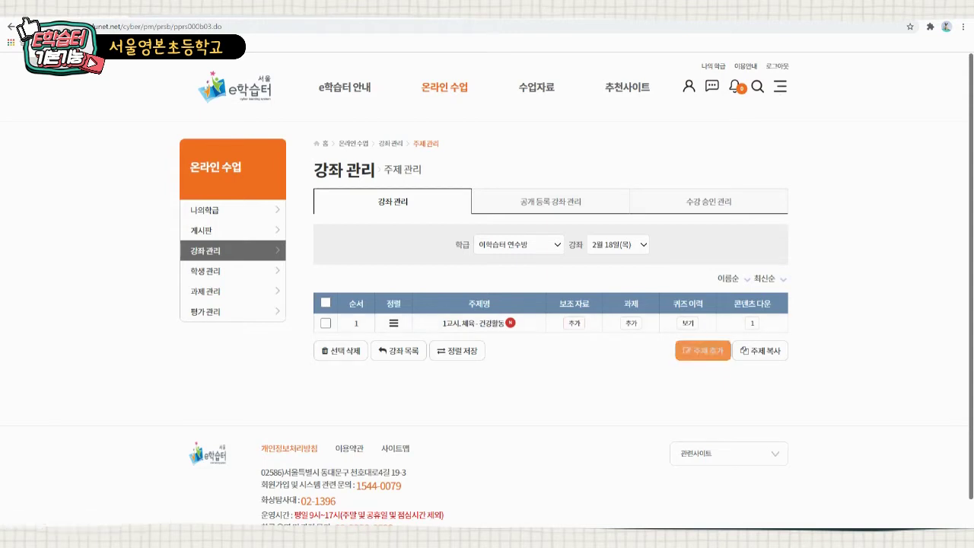
# - Start a 화상수업 topic named '2교시, 사회(화상수업)'
pyautogui.click(703, 351)
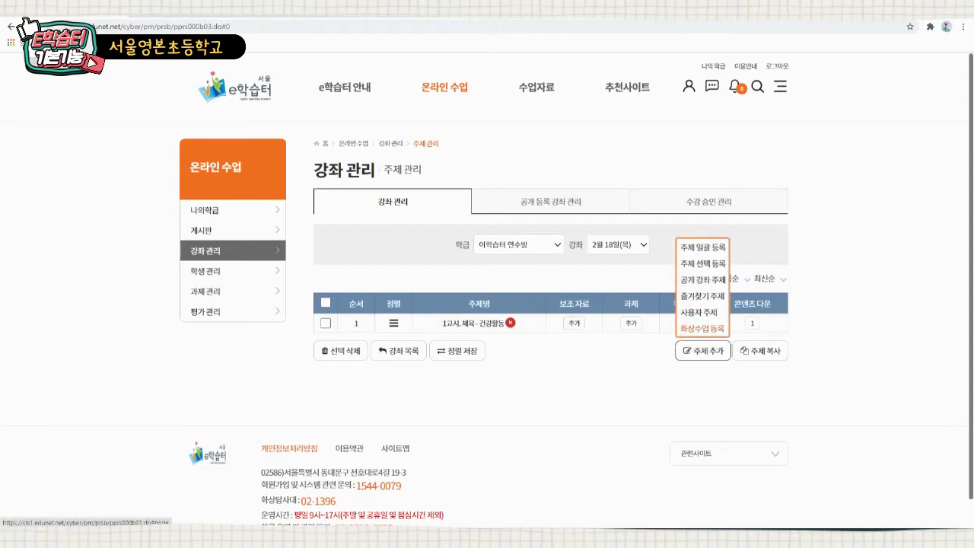
pyautogui.click(701, 328)
pyautogui.click(487, 178)
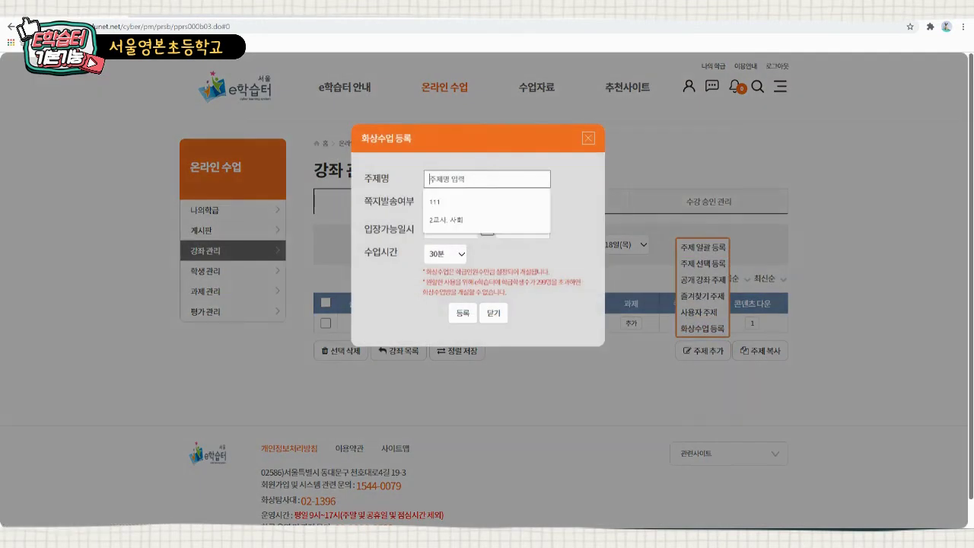
pyautogui.write('2교시, 사회(화상수업')
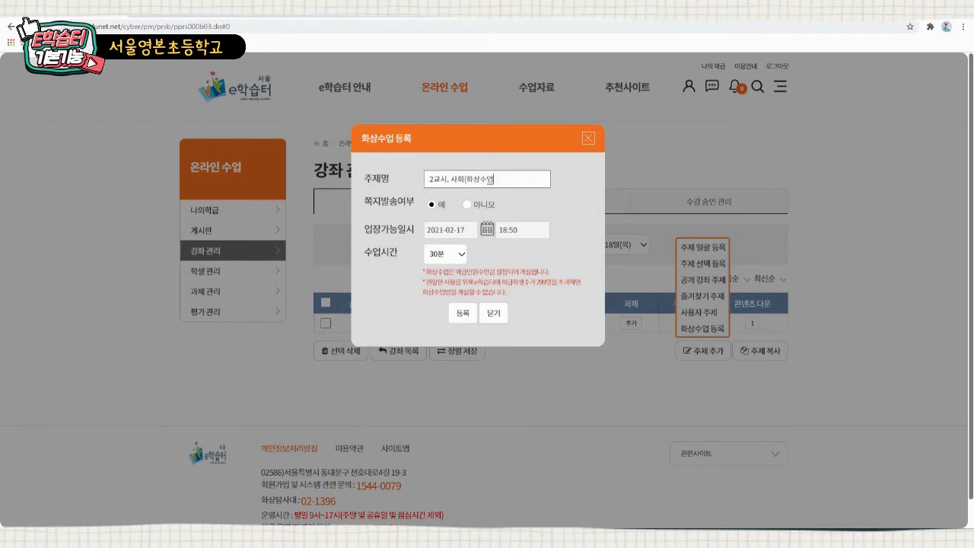
# - Set the entry time to 18:00 and the class length to 100분
pyautogui.click(522, 229)
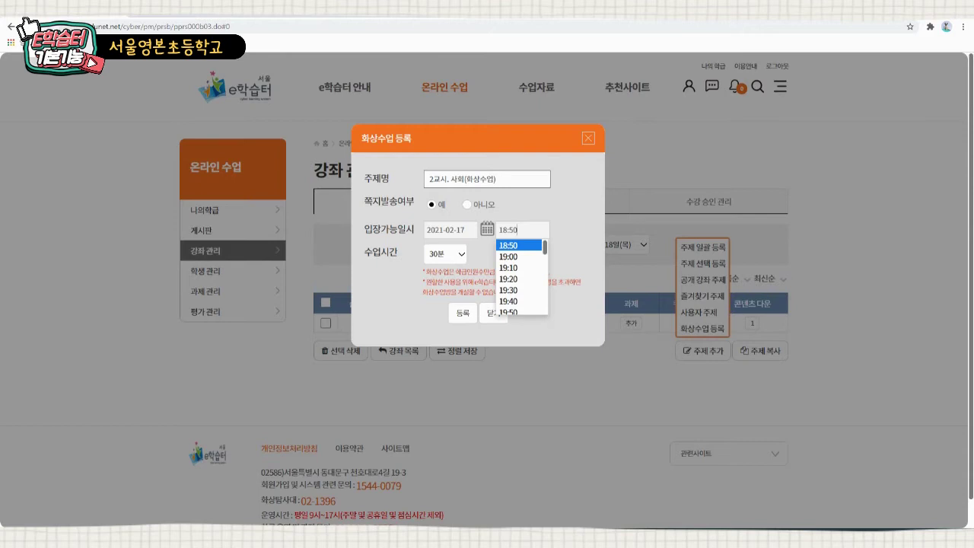
pyautogui.press('BackSpace')
pyautogui.press('BackSpace')
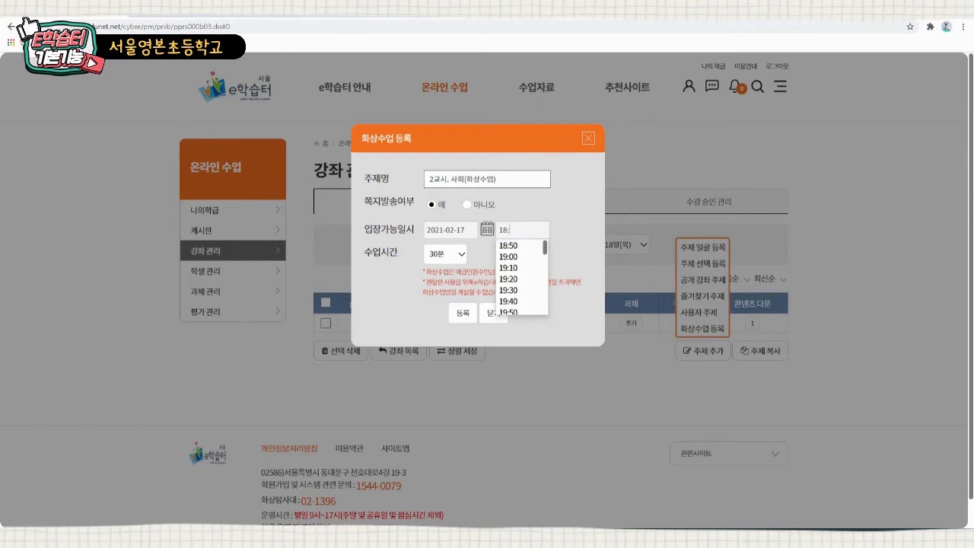
pyautogui.write('00')
pyautogui.press('Return')
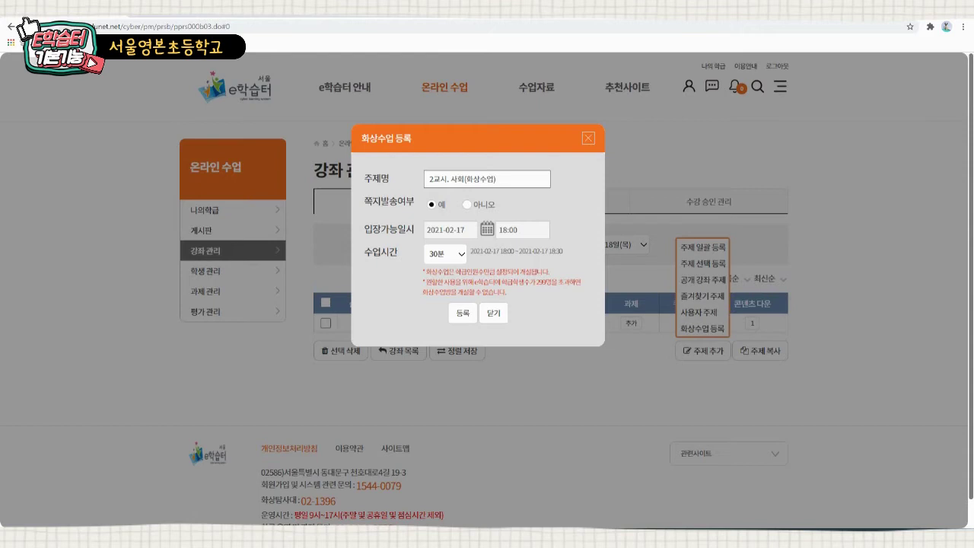
pyautogui.click(445, 253)
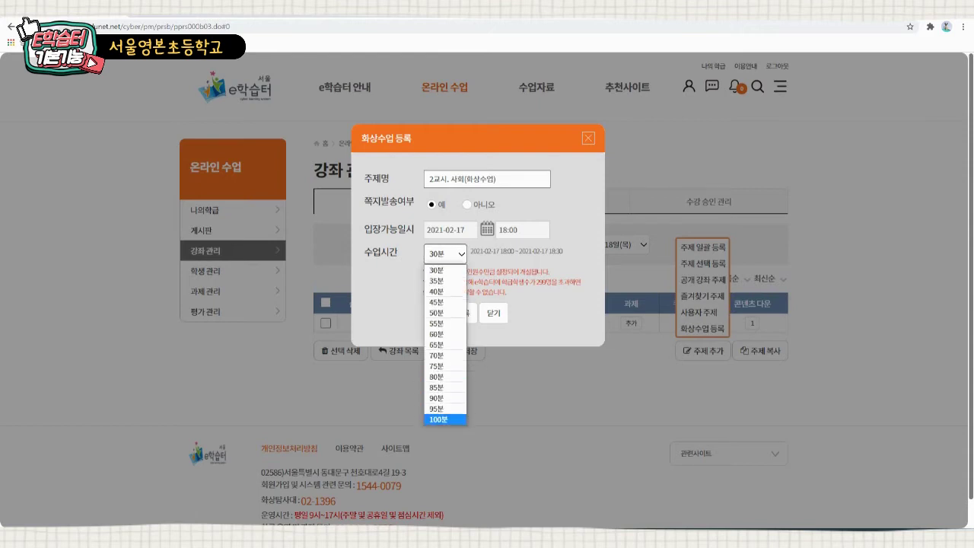
pyautogui.press('Return')
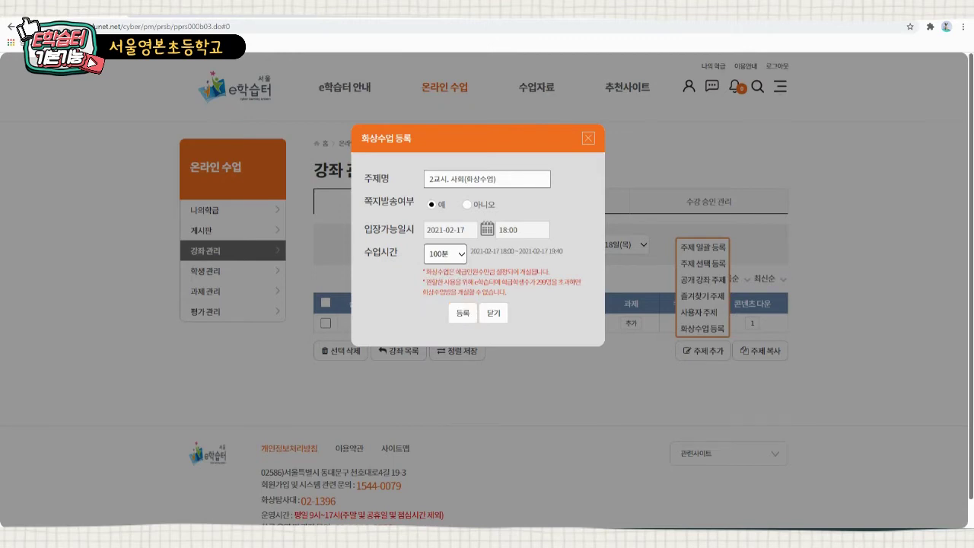
pyautogui.click(445, 253)
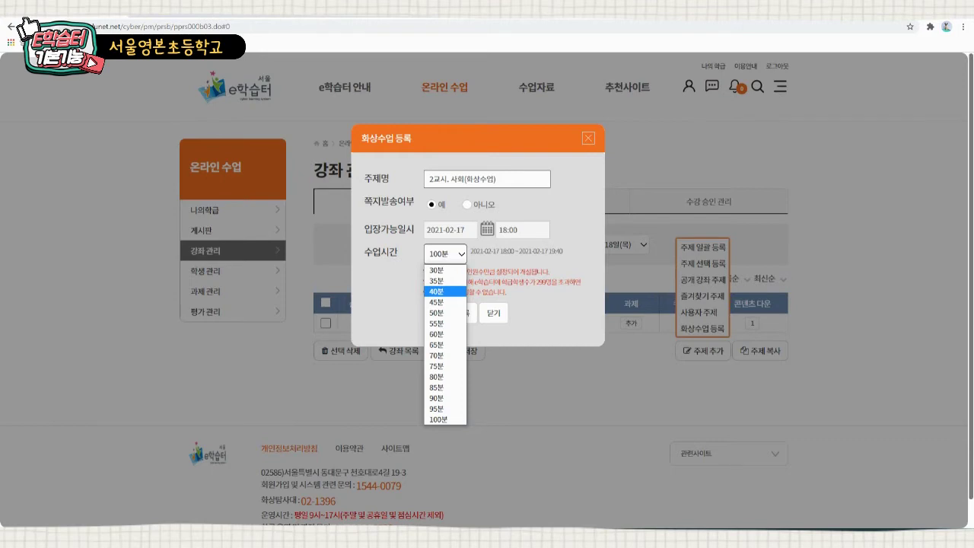
pyautogui.press('Down')
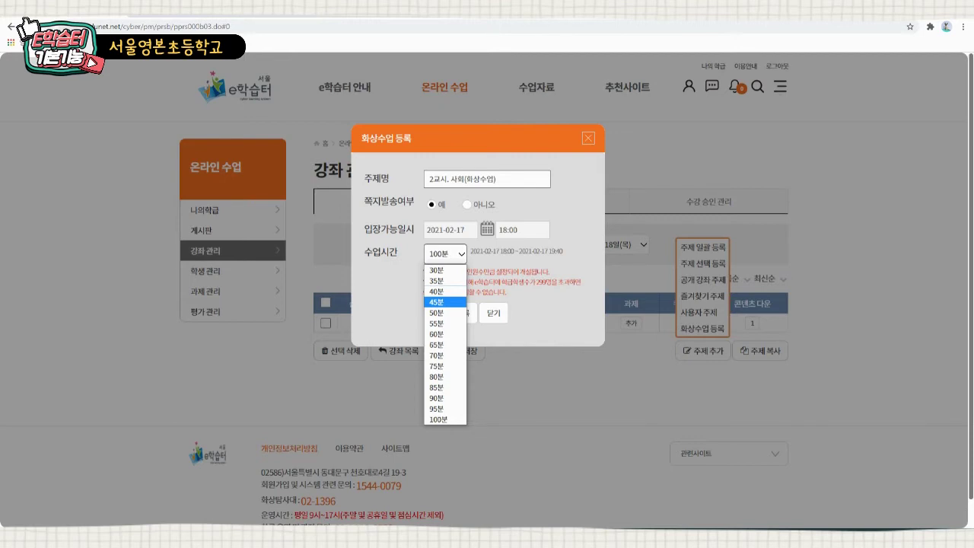
pyautogui.click(445, 419)
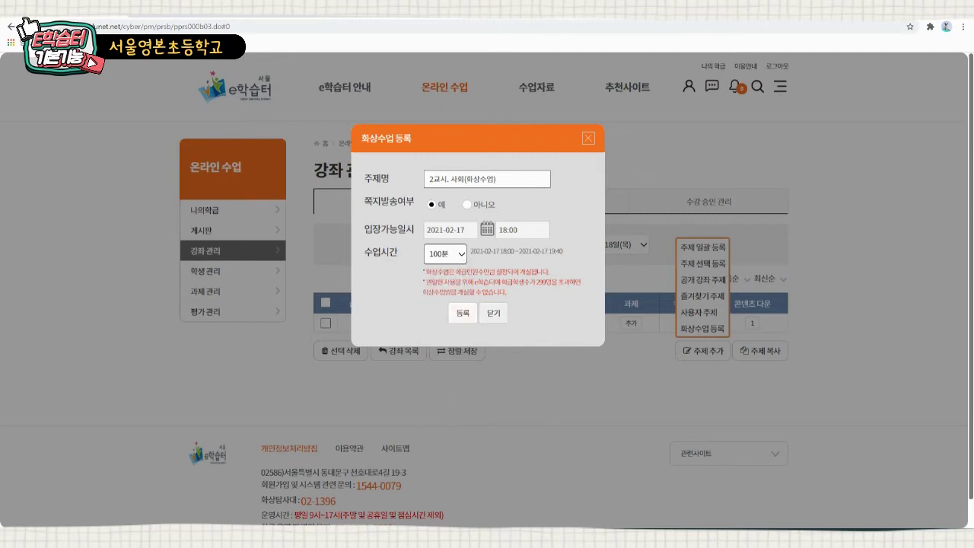
# - Register the video class topic and confirm the notices
pyautogui.click(463, 312)
pyautogui.click(532, 299)
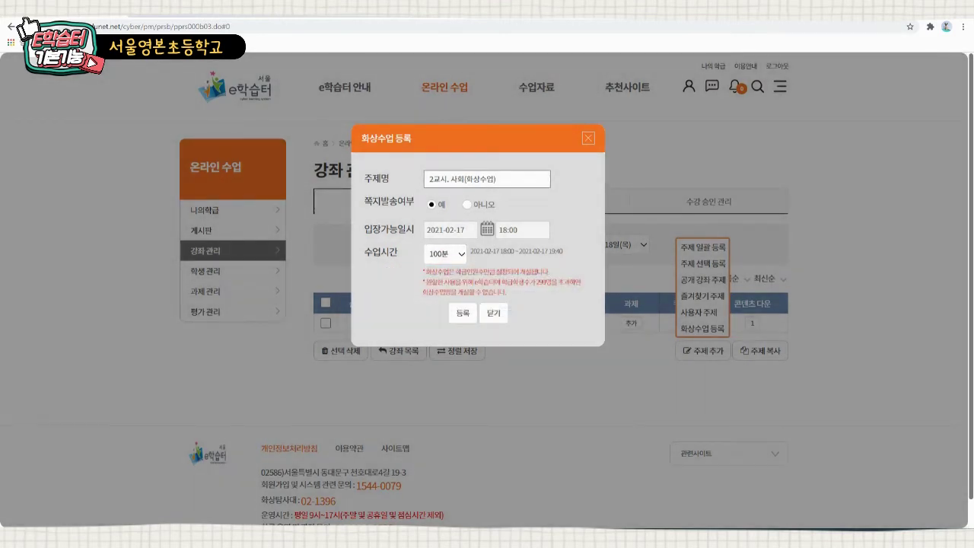
pyautogui.click(539, 292)
pyautogui.click(558, 300)
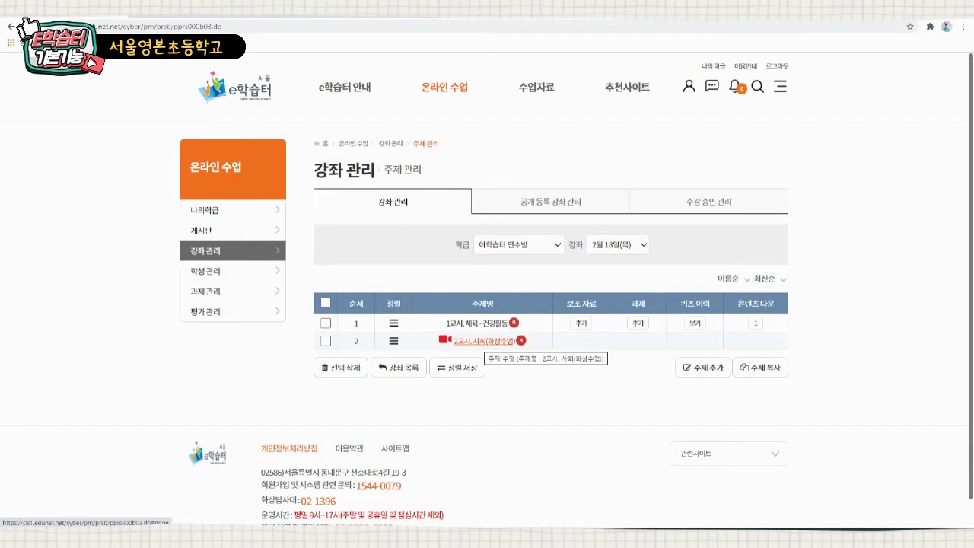
# - Open 이학습터 연수방 from 나의학급 and start the scheduled 화상수업
pyautogui.click(206, 210)
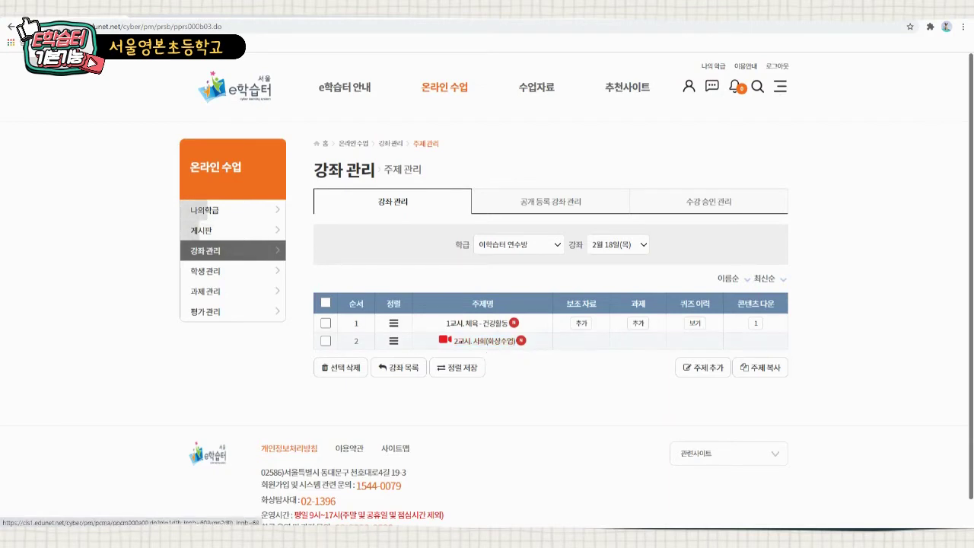
pyautogui.click(431, 306)
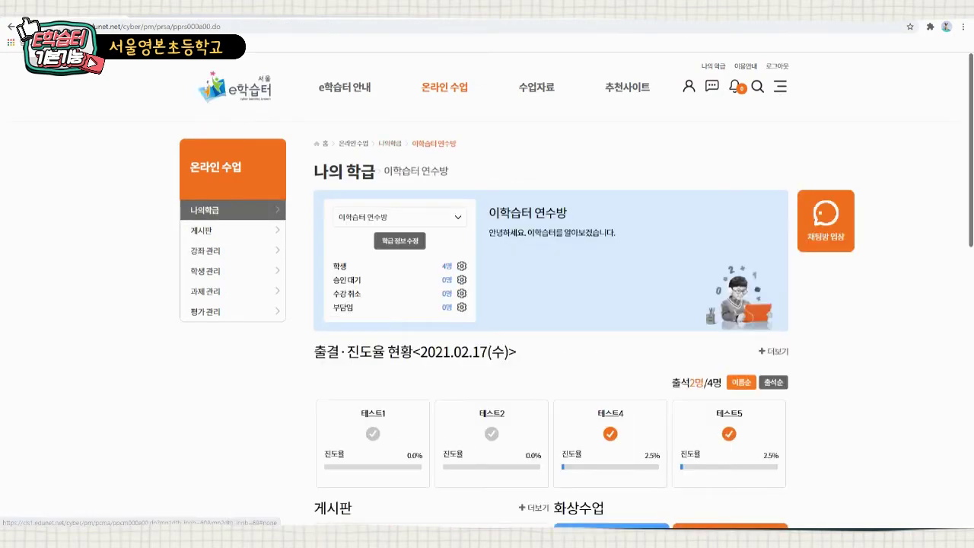
pyautogui.scroll(-3, 551, 324)
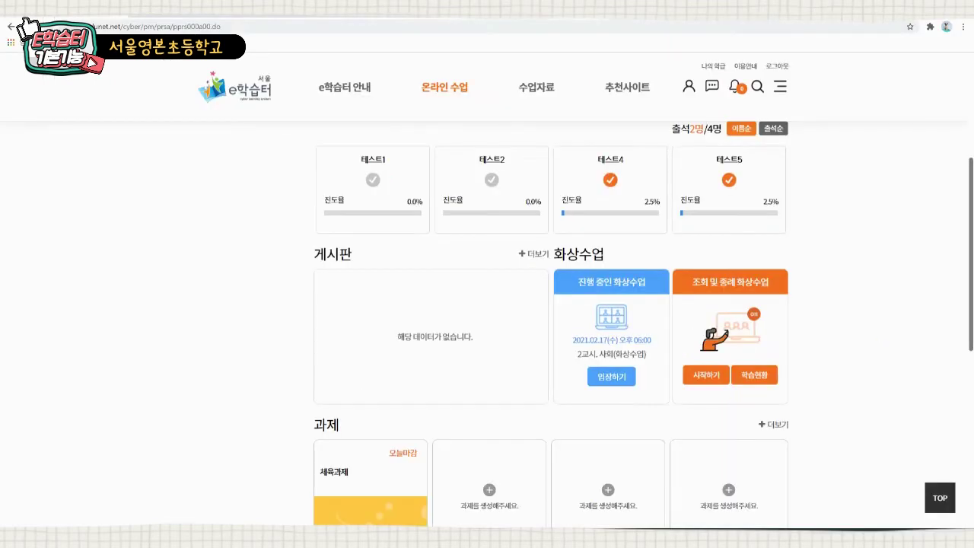
pyautogui.click(706, 375)
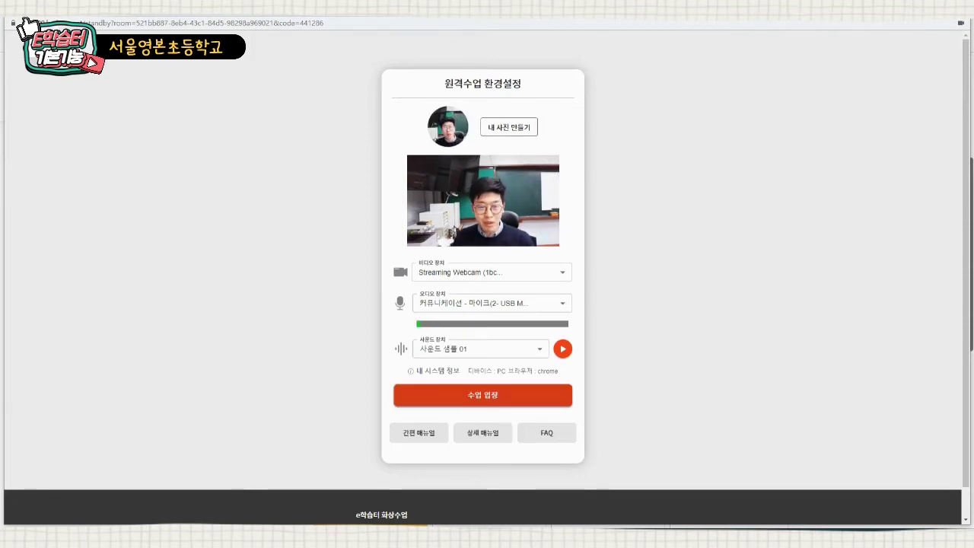
# - Enter the classroom with 수업 입장 and turn the sound on
pyautogui.click(482, 395)
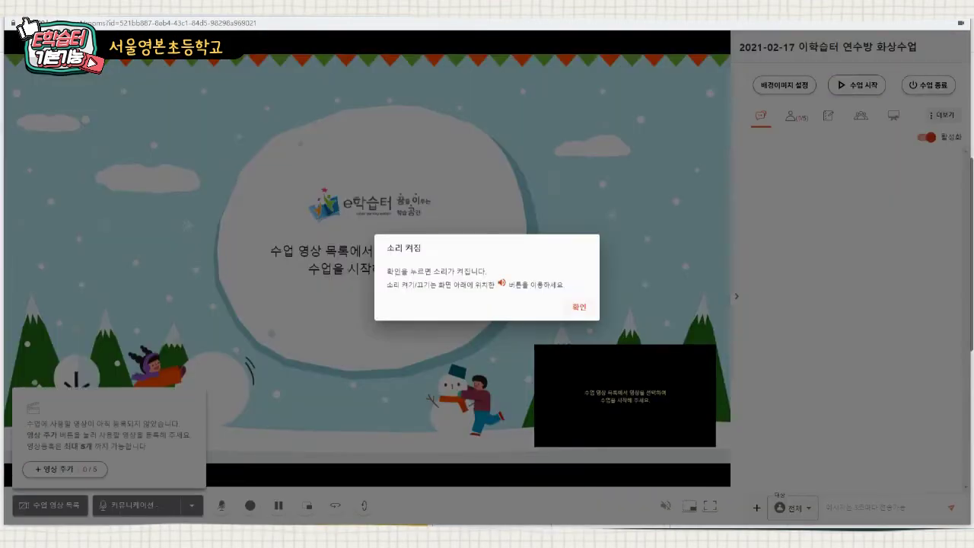
pyautogui.click(579, 306)
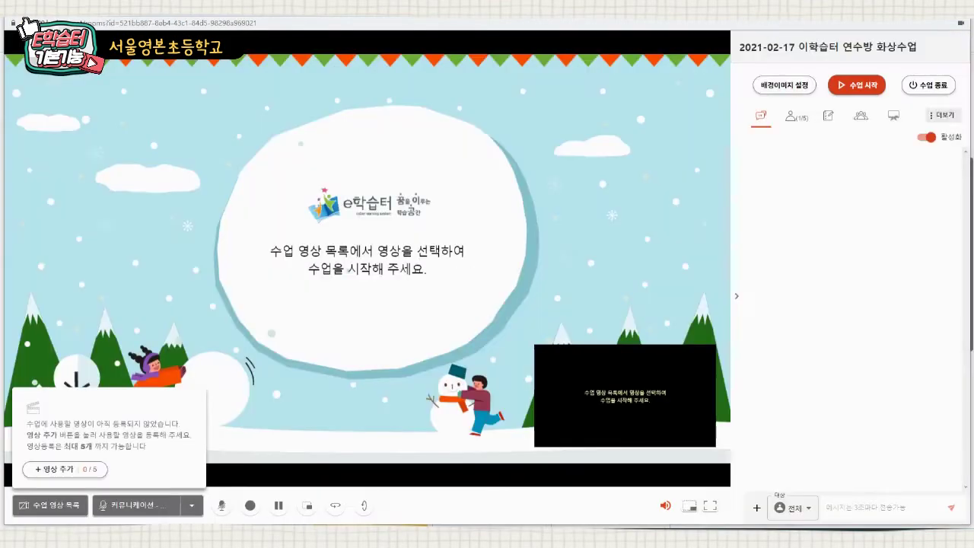
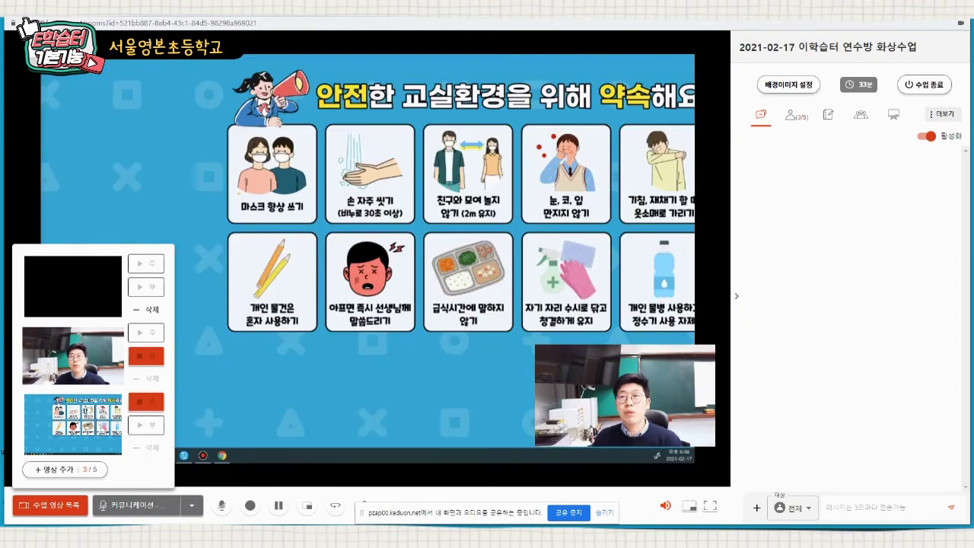
# - Play the 저글링 2차시 juggling video in GOM Player over the shared class screen, then close it
pyautogui.moveTo(876, 9); pyautogui.dragTo(973, 221)
pyautogui.doubleClick(97, 431)
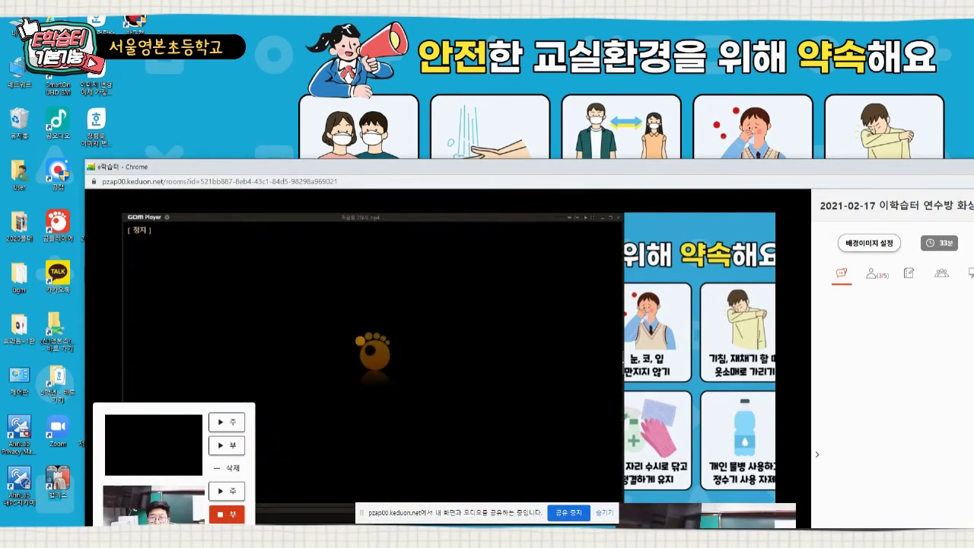
pyautogui.moveTo(572, 161); pyautogui.dragTo(484, 3)
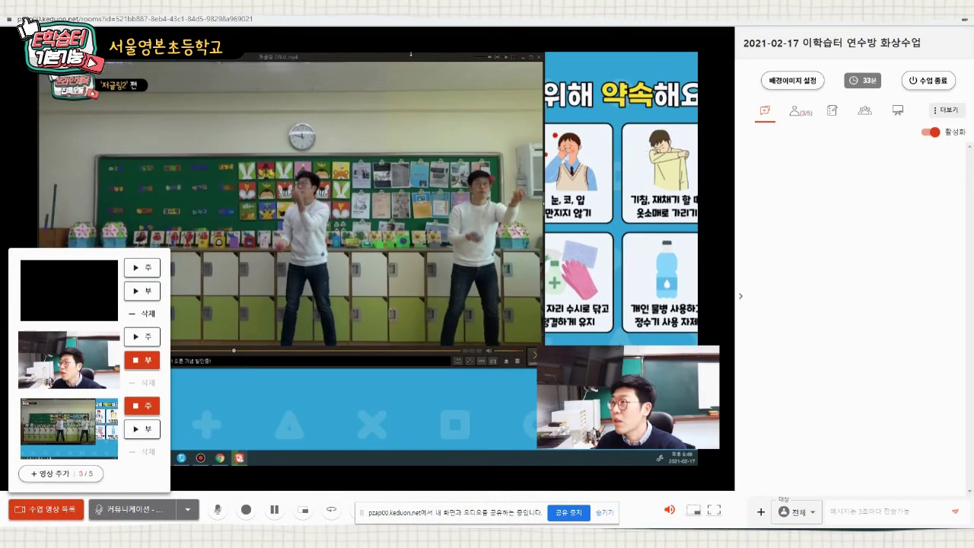
pyautogui.moveTo(411, 58); pyautogui.dragTo(438, 73)
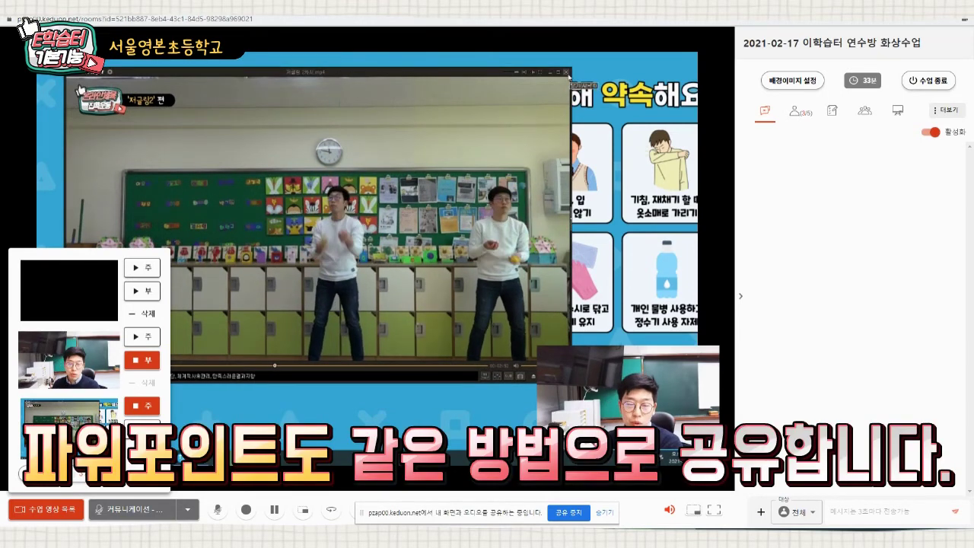
pyautogui.click(567, 73)
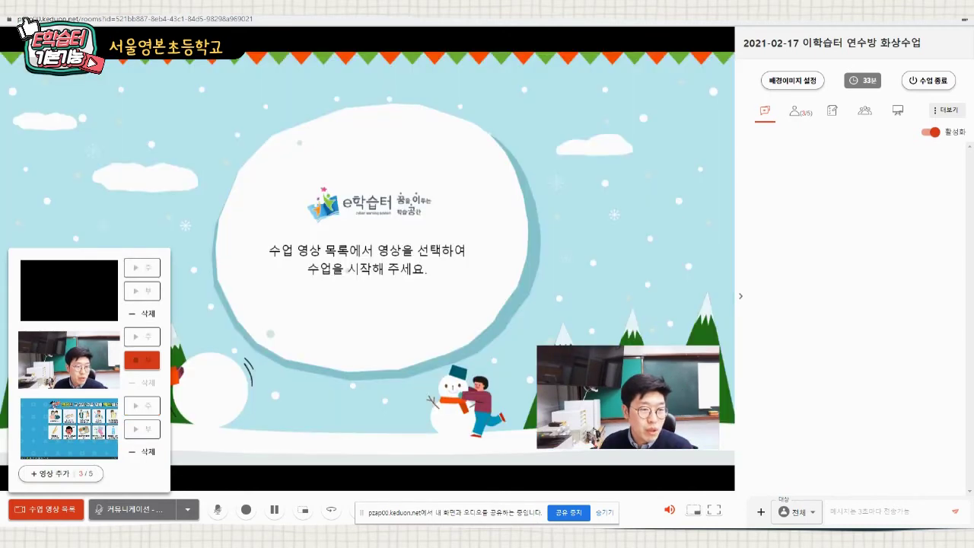
# - Add 둘러보기 as a class video source, acknowledge its notice, and close the video list
pyautogui.click(61, 473)
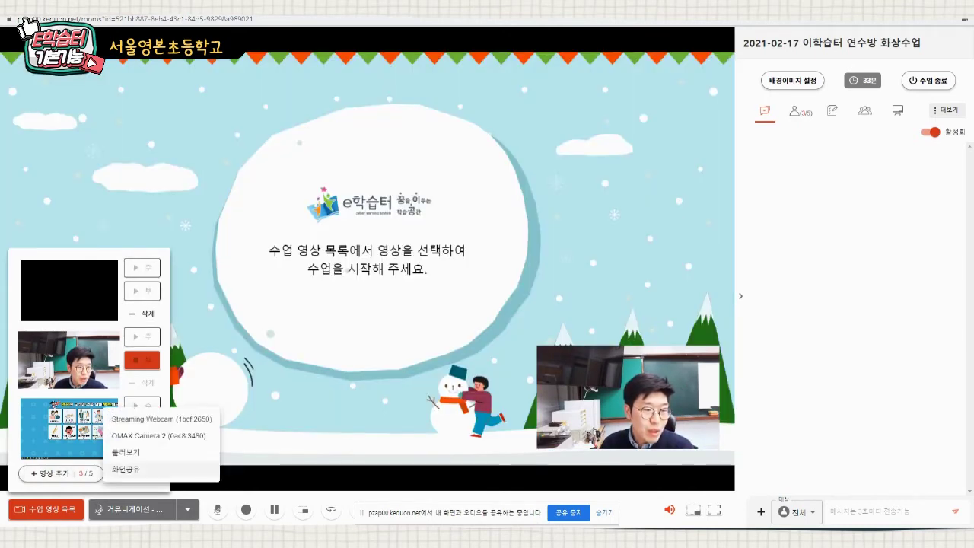
pyautogui.click(152, 453)
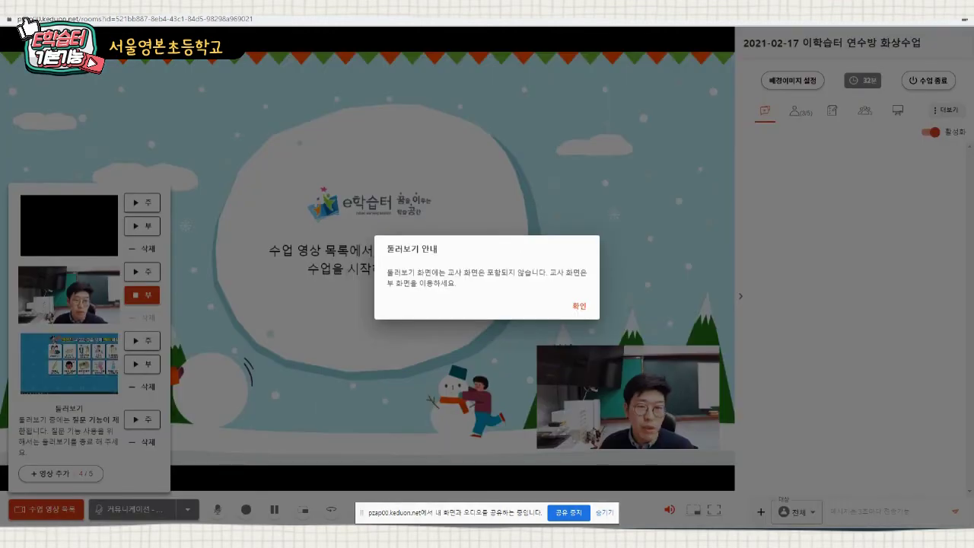
pyautogui.press('Return')
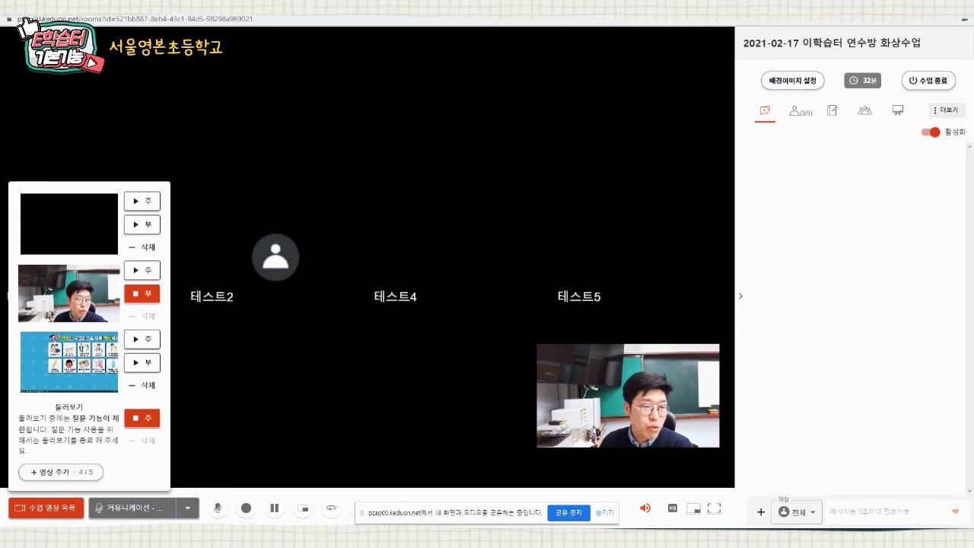
pyautogui.click(61, 473)
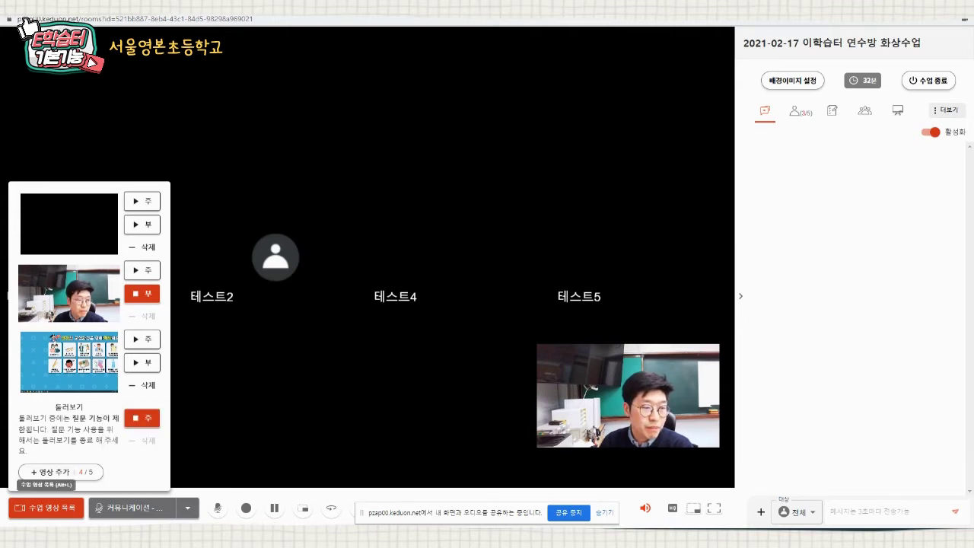
pyautogui.click(46, 508)
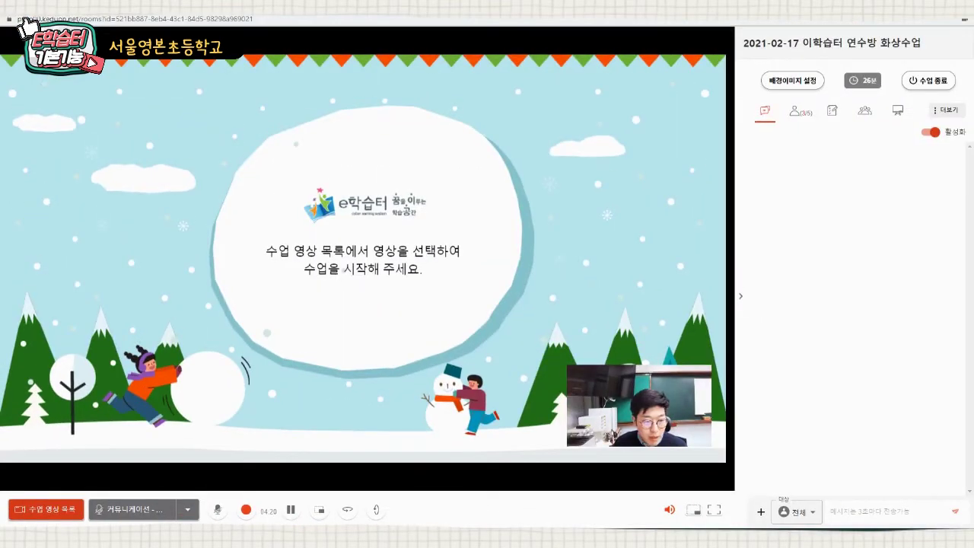
pyautogui.click(371, 477)
pyautogui.click(187, 509)
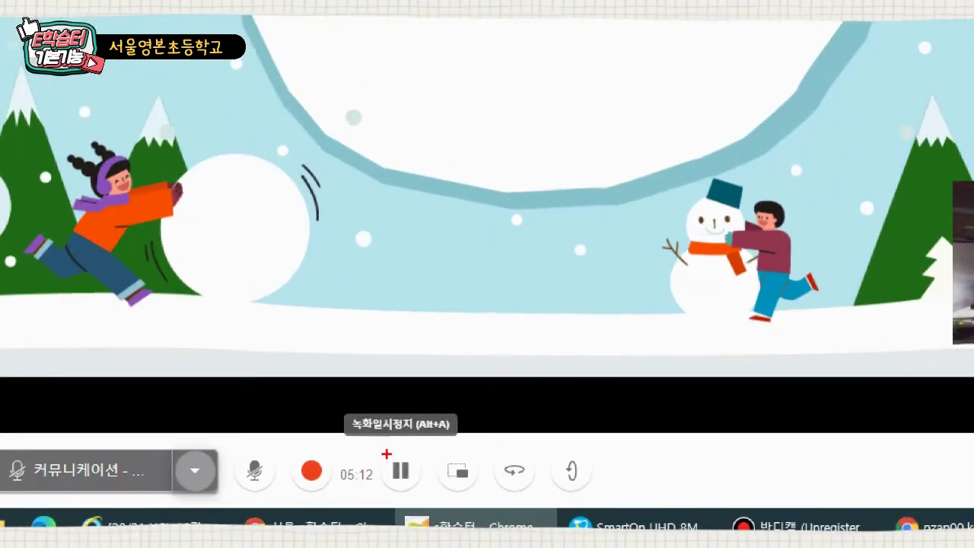
pyautogui.moveTo(430, 447); pyautogui.dragTo(476, 476)
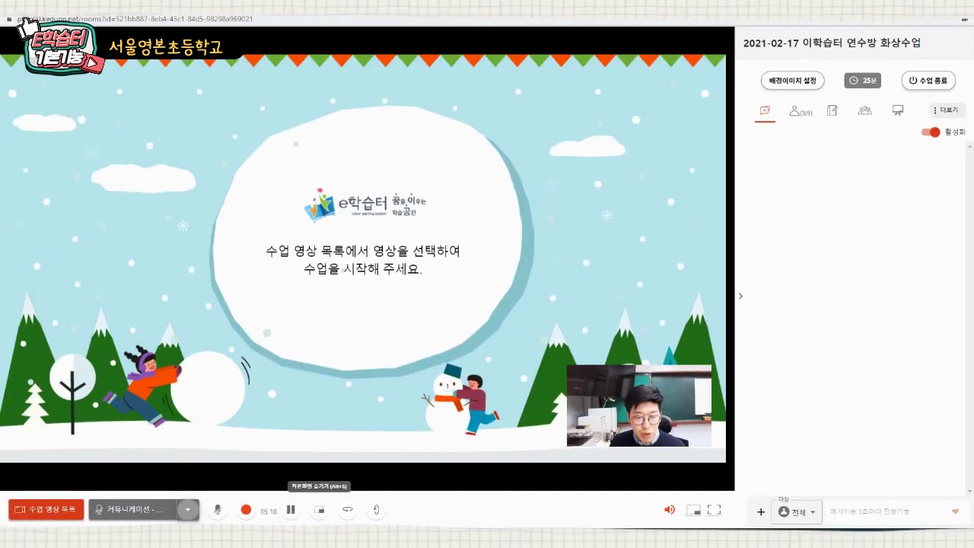
pyautogui.click(320, 510)
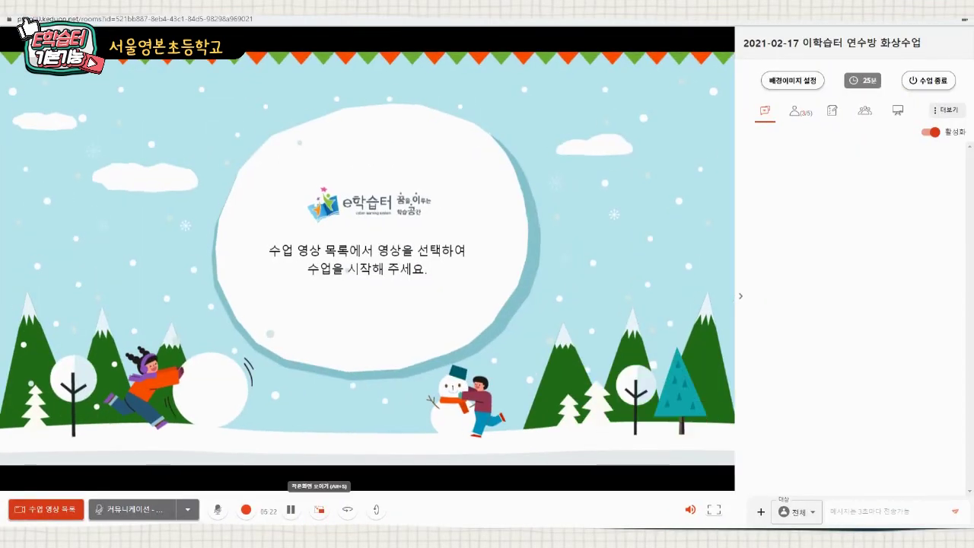
pyautogui.click(319, 509)
pyautogui.click(320, 510)
pyautogui.click(320, 509)
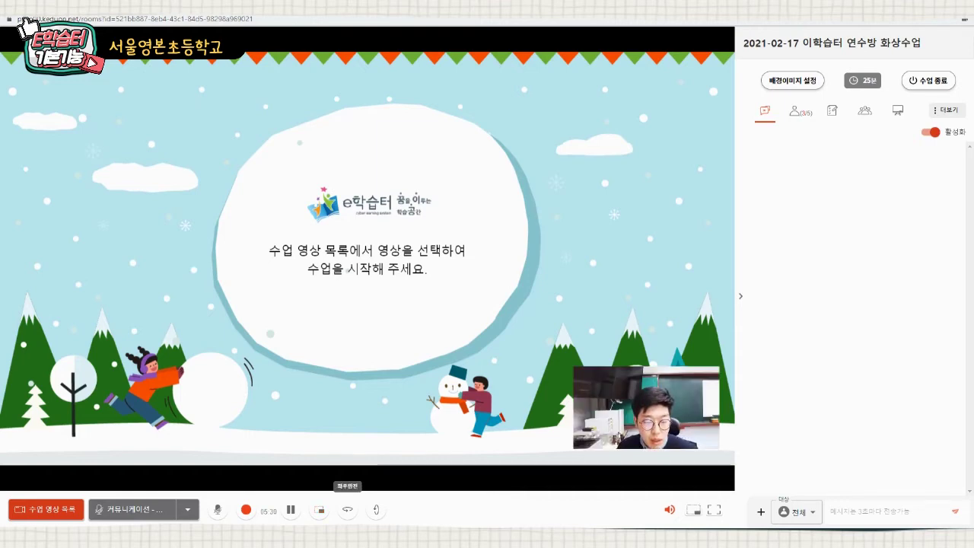
pyautogui.click(347, 510)
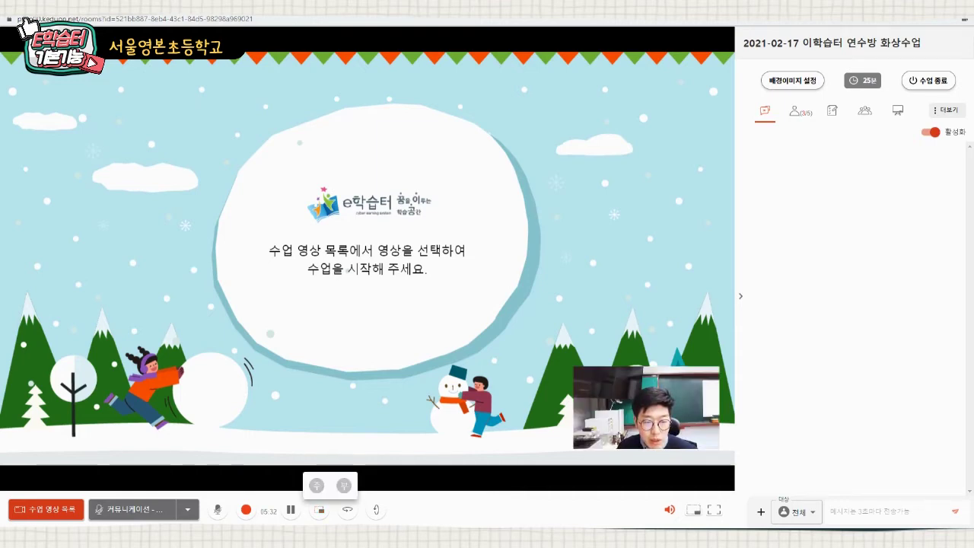
pyautogui.click(348, 510)
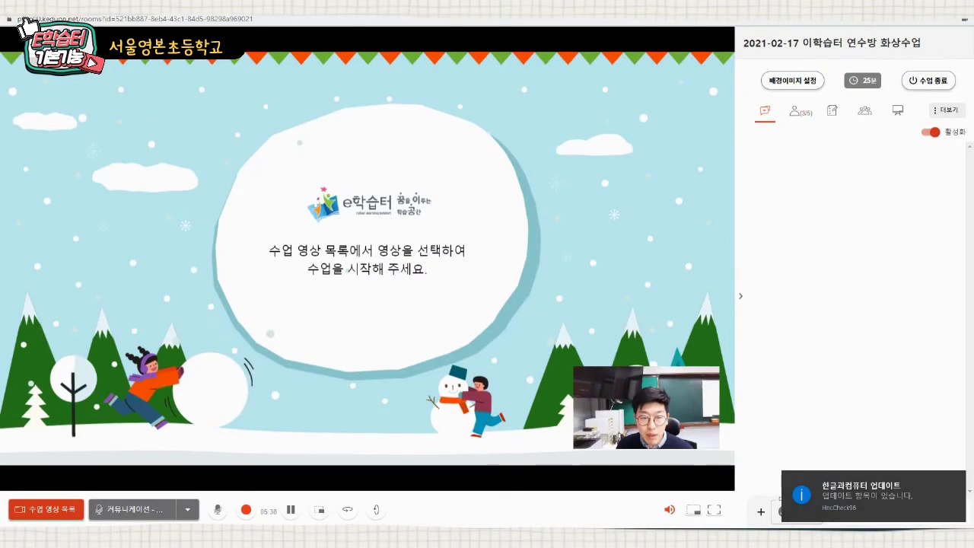
pyautogui.click(420, 472)
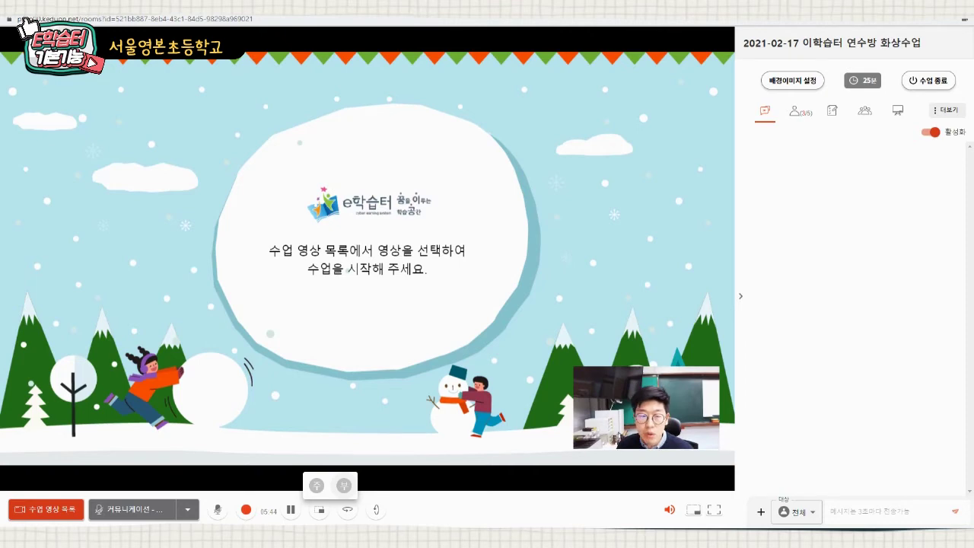
pyautogui.click(344, 486)
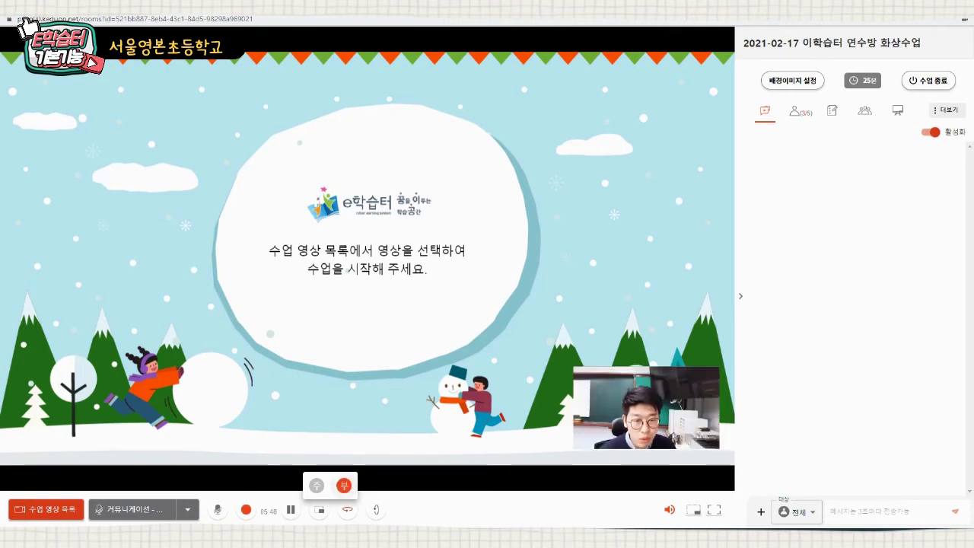
pyautogui.click(343, 486)
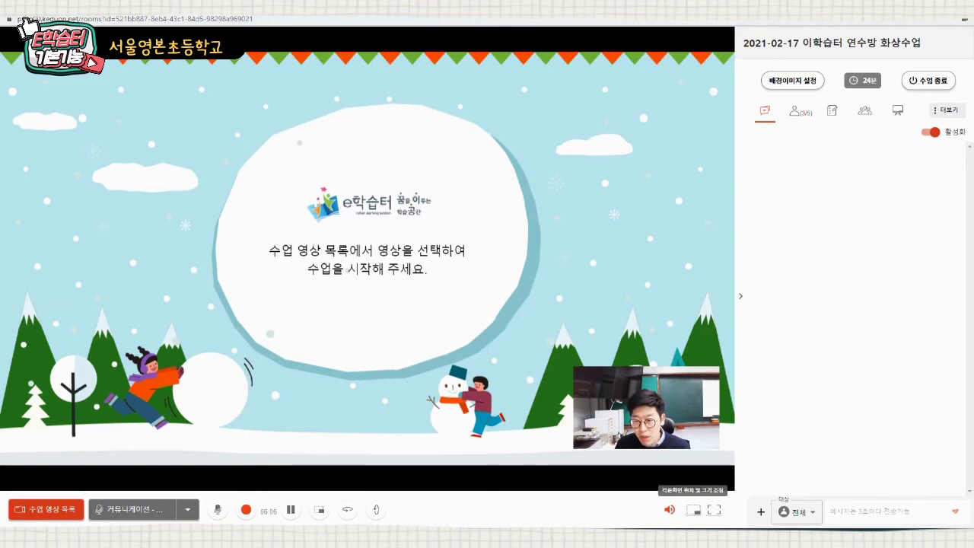
# - Enlarge the webcam inset to its largest size, then shrink it to the smallest
pyautogui.click(693, 509)
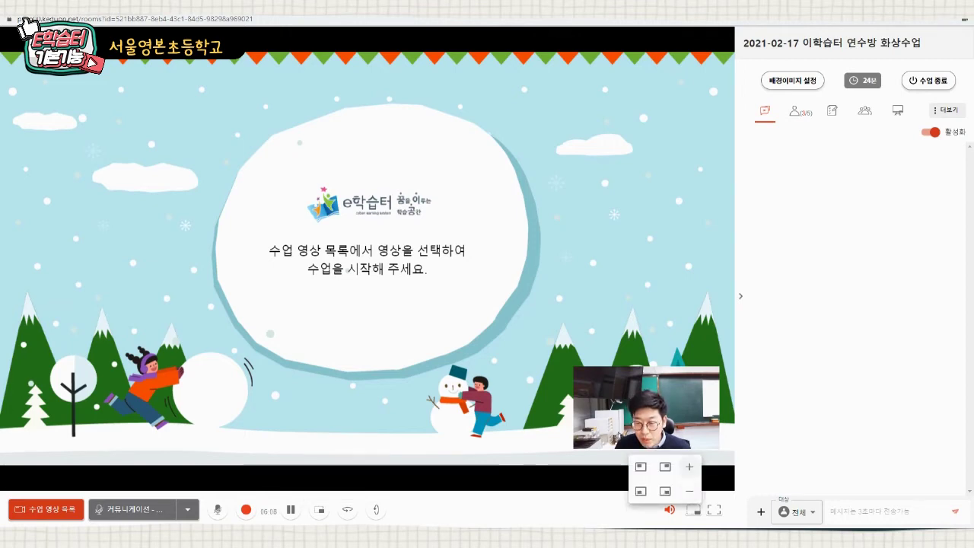
pyautogui.click(689, 466)
pyautogui.click(690, 466)
pyautogui.click(689, 466)
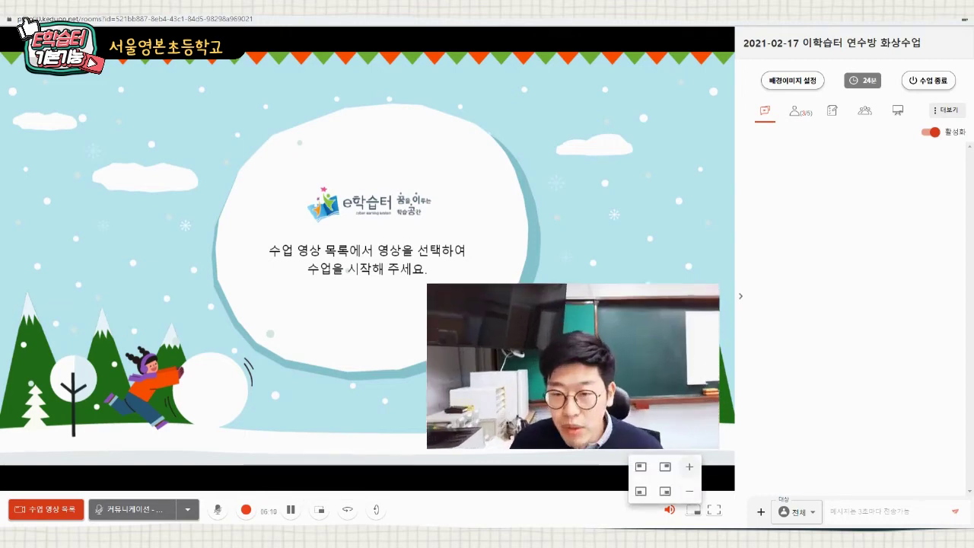
pyautogui.click(689, 467)
pyautogui.click(690, 467)
pyautogui.click(690, 466)
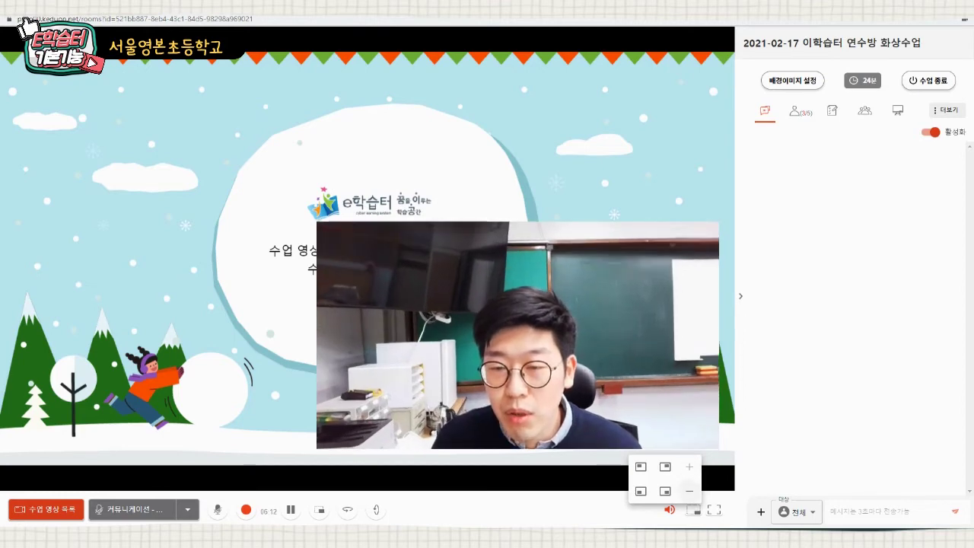
pyautogui.click(689, 490)
pyautogui.click(690, 490)
pyautogui.click(689, 491)
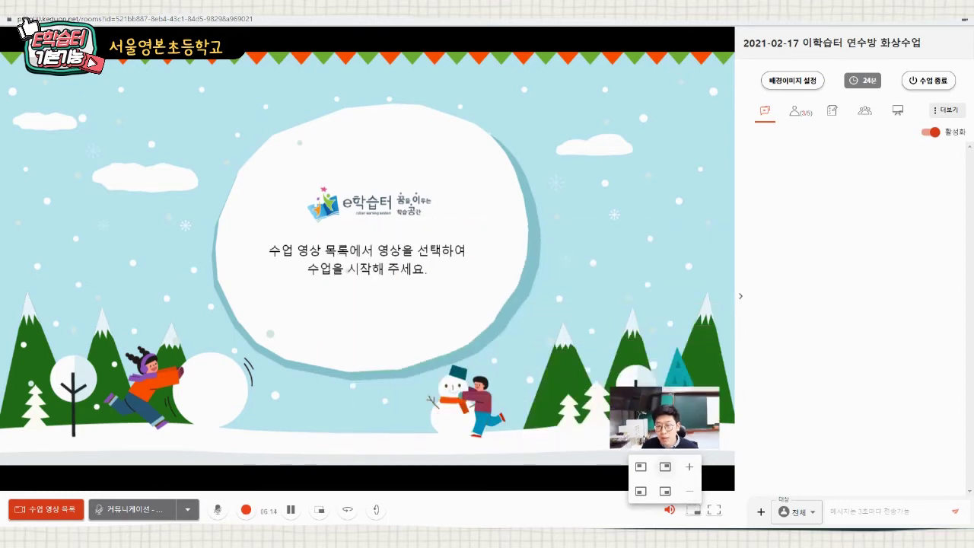
# - Move the webcam inset around all four corners twice, ending bottom-right
pyautogui.click(665, 467)
pyautogui.click(641, 466)
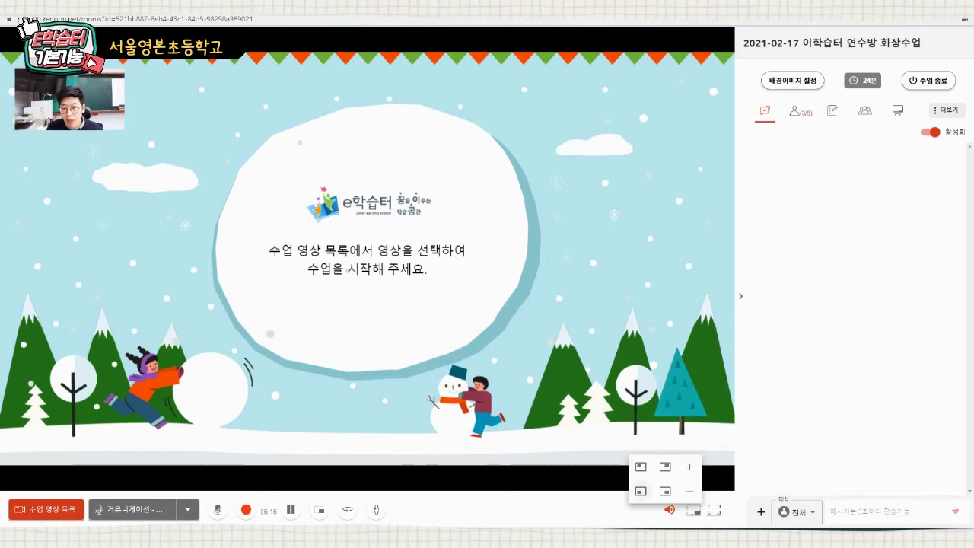
pyautogui.click(640, 491)
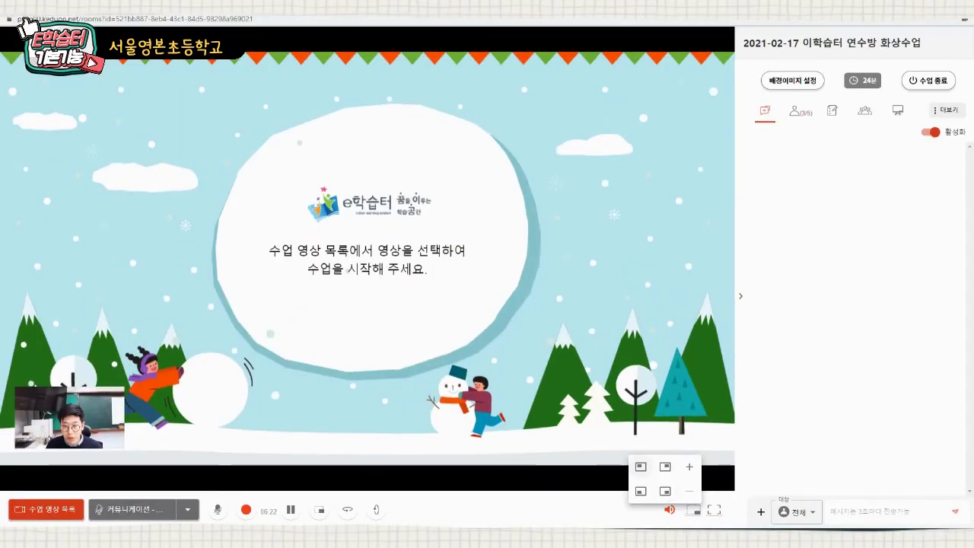
pyautogui.click(665, 491)
pyautogui.click(665, 466)
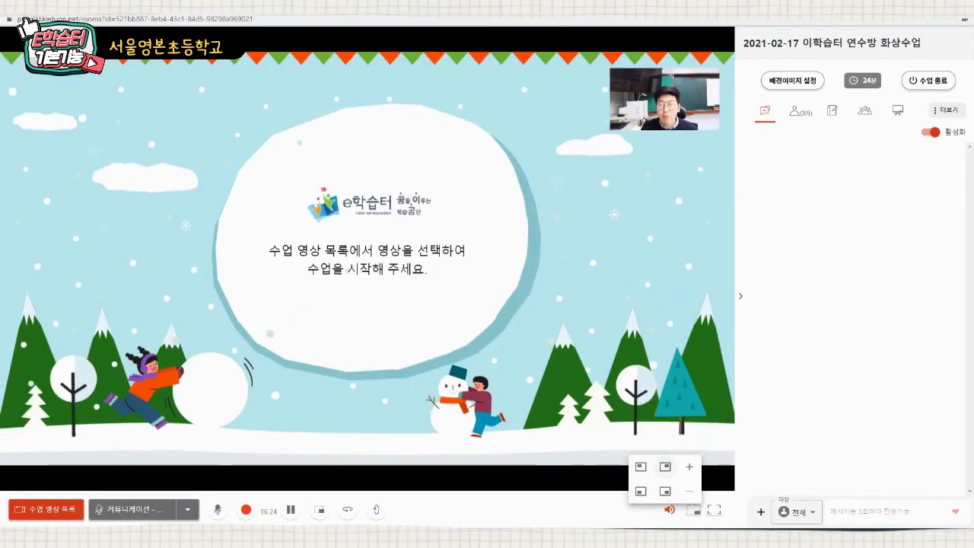
pyautogui.click(641, 467)
pyautogui.click(640, 490)
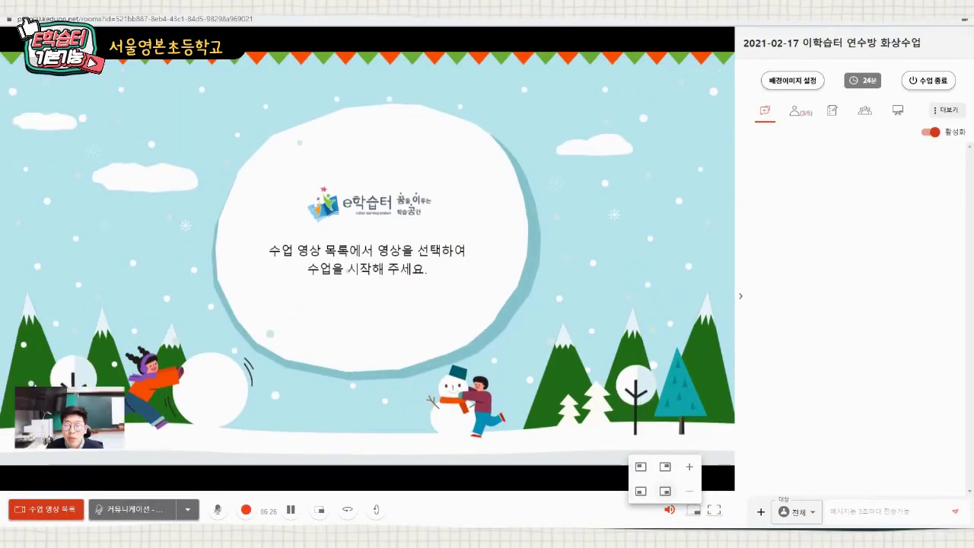
pyautogui.click(665, 491)
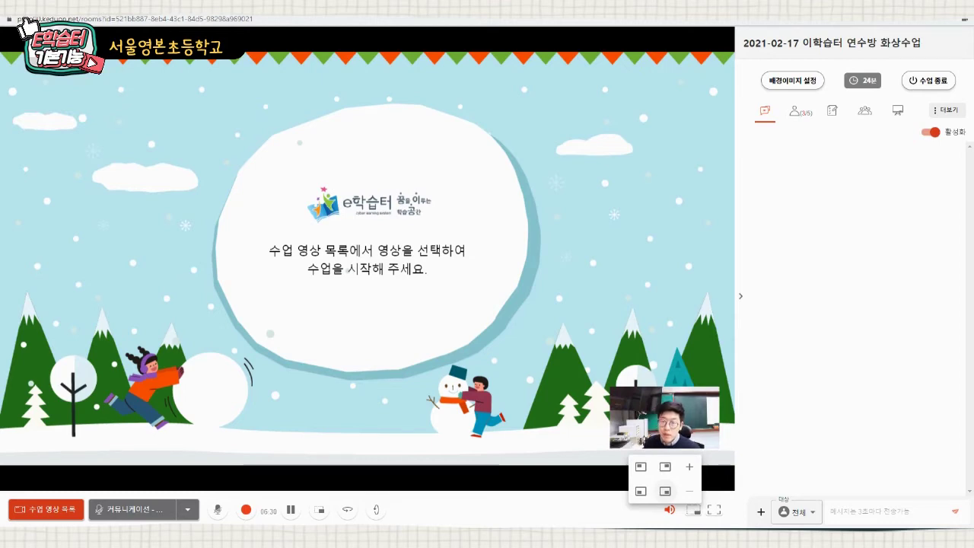
# - Leave the teacher's inset at its smallest size bottom-right, then toggle full screen on and off
pyautogui.click(690, 467)
pyautogui.click(690, 466)
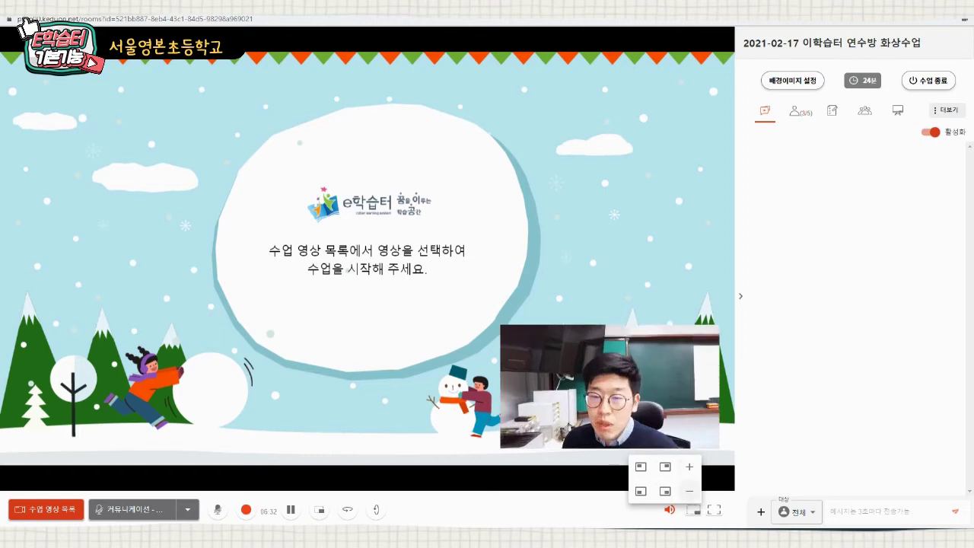
pyautogui.click(689, 491)
pyautogui.click(690, 491)
pyautogui.click(665, 467)
pyautogui.click(640, 466)
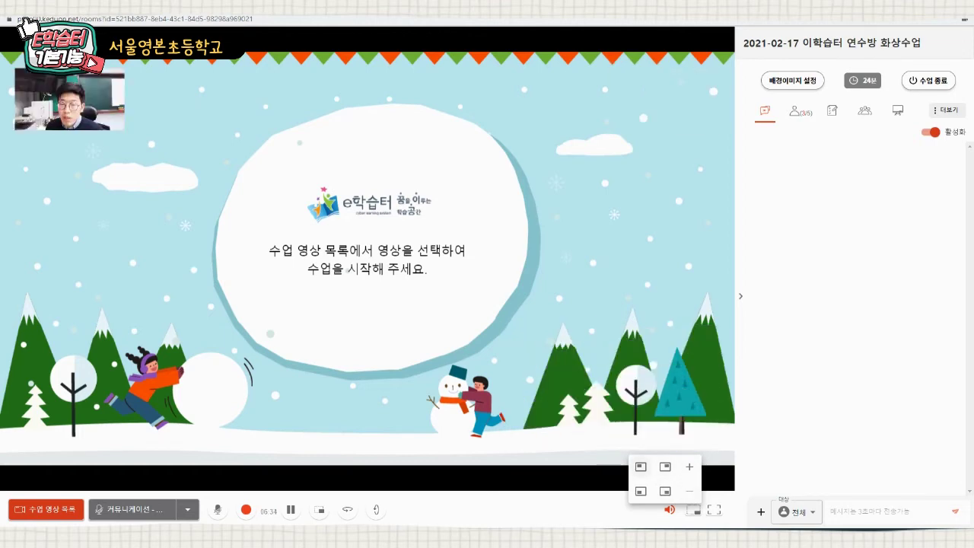
pyautogui.click(665, 490)
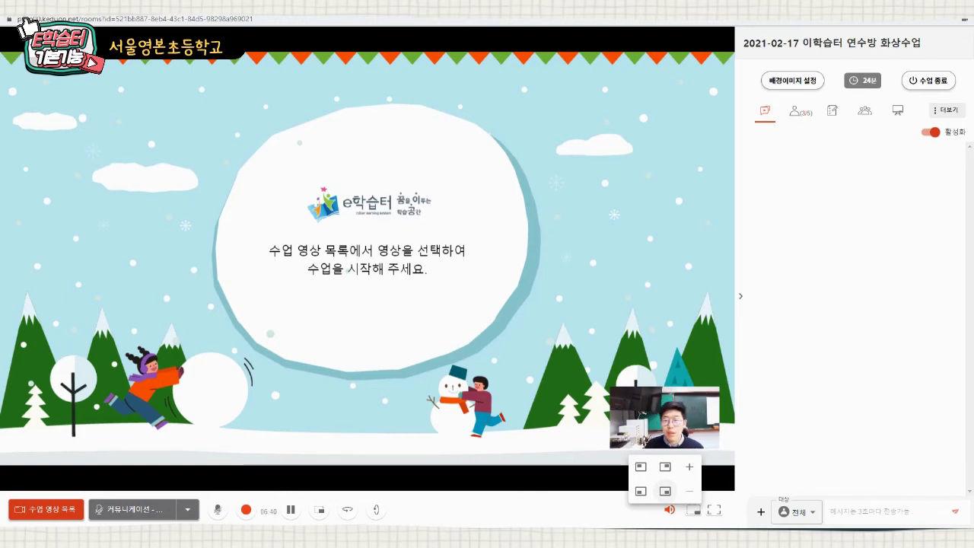
pyautogui.click(689, 467)
pyautogui.click(690, 467)
pyautogui.click(690, 467)
pyautogui.click(689, 491)
pyautogui.click(689, 491)
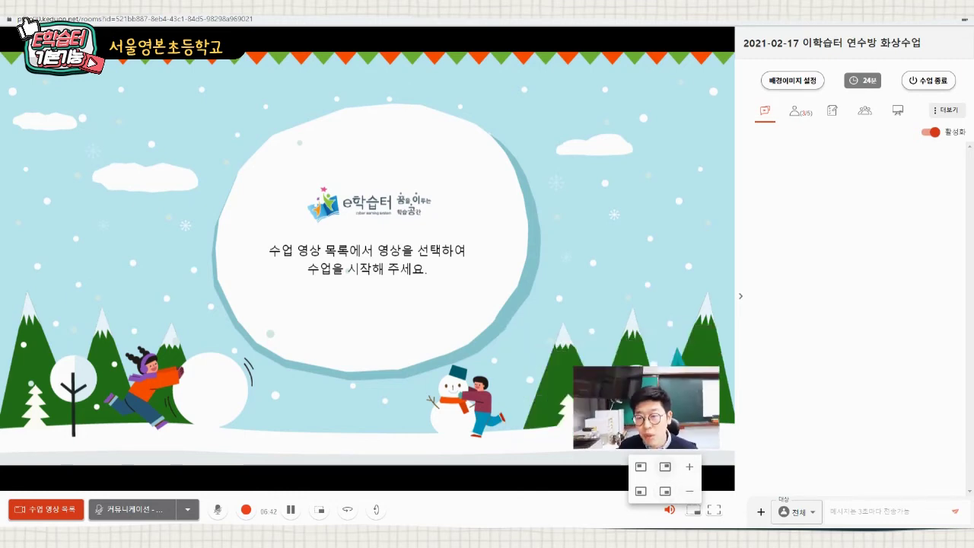
pyautogui.click(665, 466)
pyautogui.click(665, 491)
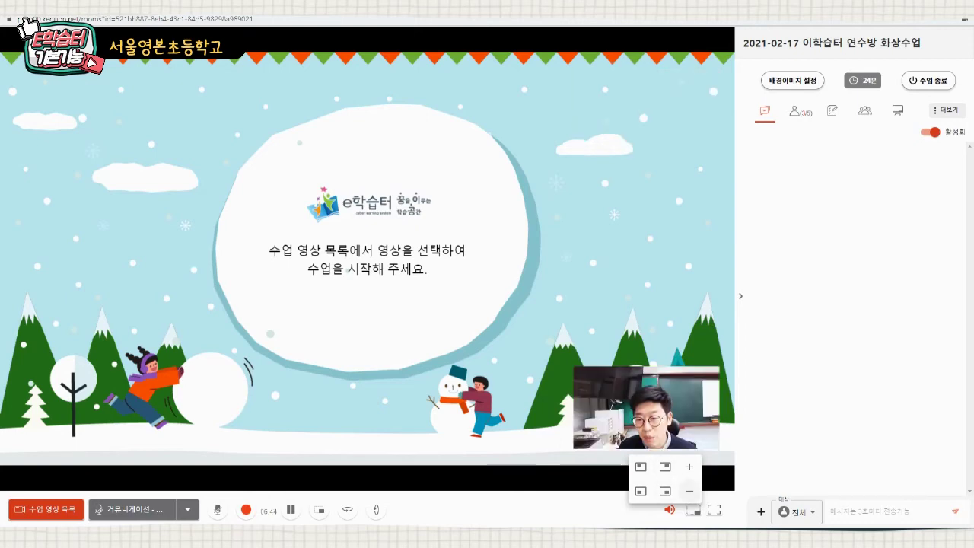
pyautogui.click(689, 491)
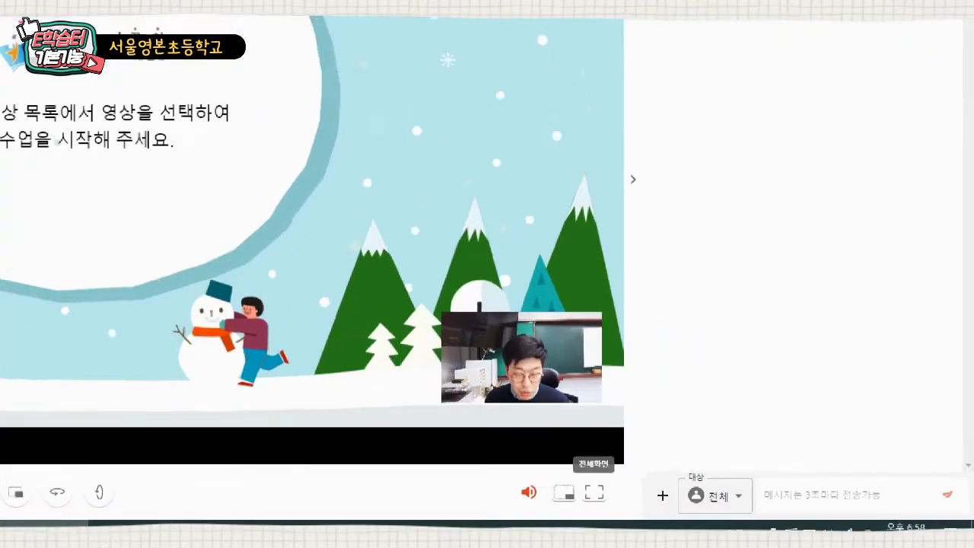
pyautogui.moveTo(577, 480); pyautogui.dragTo(613, 508)
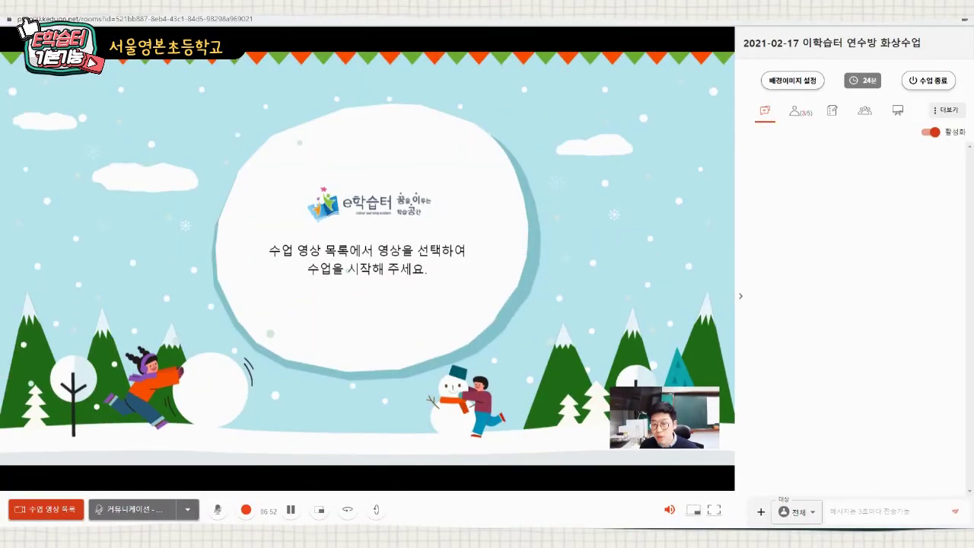
pyautogui.click(713, 509)
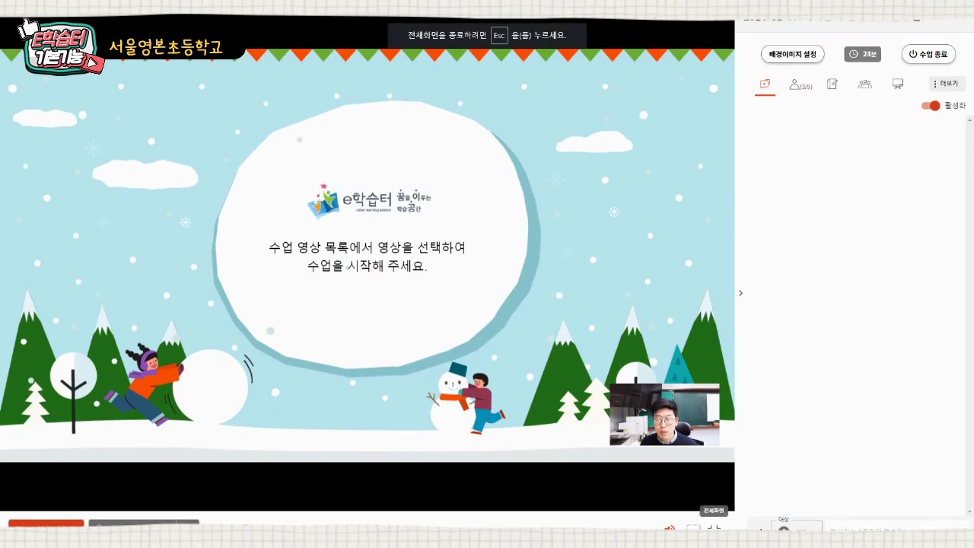
pyautogui.press('Escape')
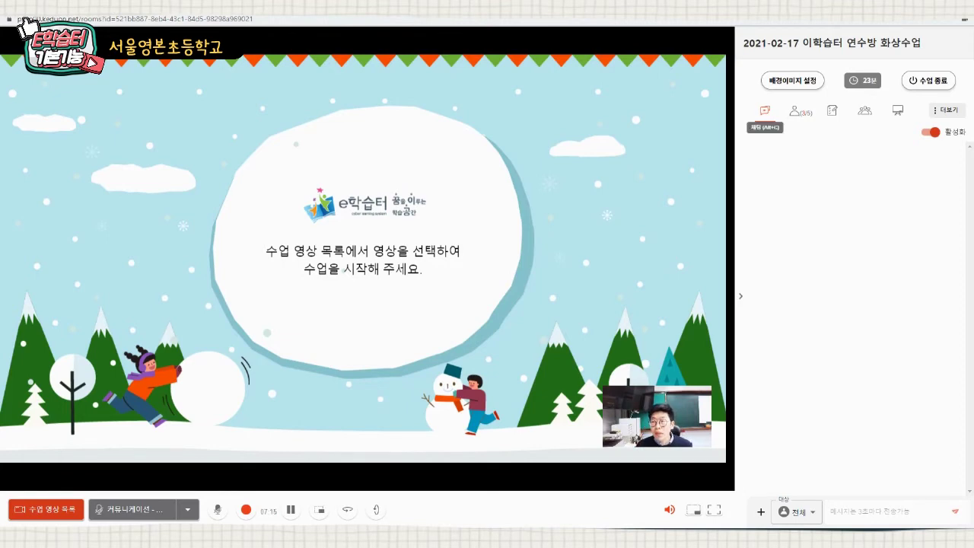
# - Send '안녕' to the whole class in chat, then set the recipient to 테스트4
pyautogui.click(764, 110)
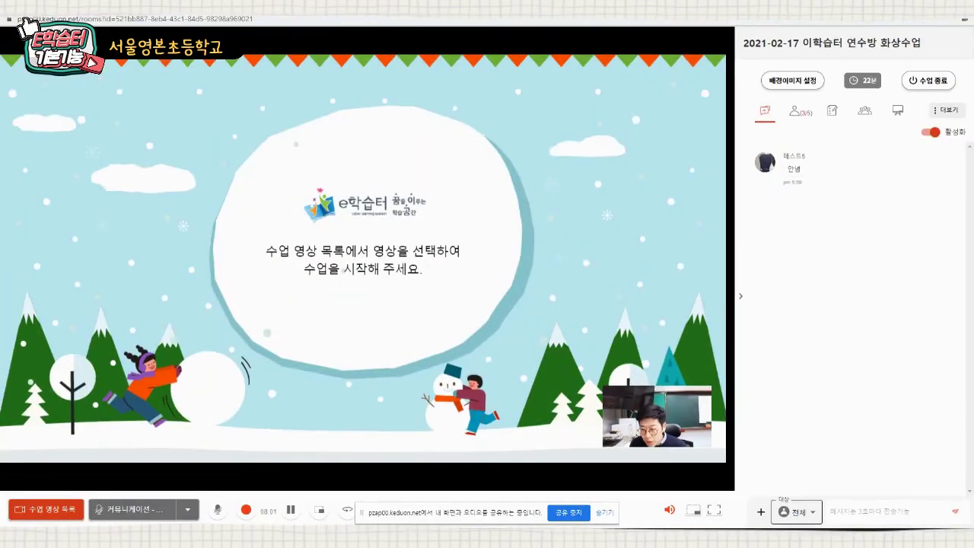
pyautogui.write('안녕')
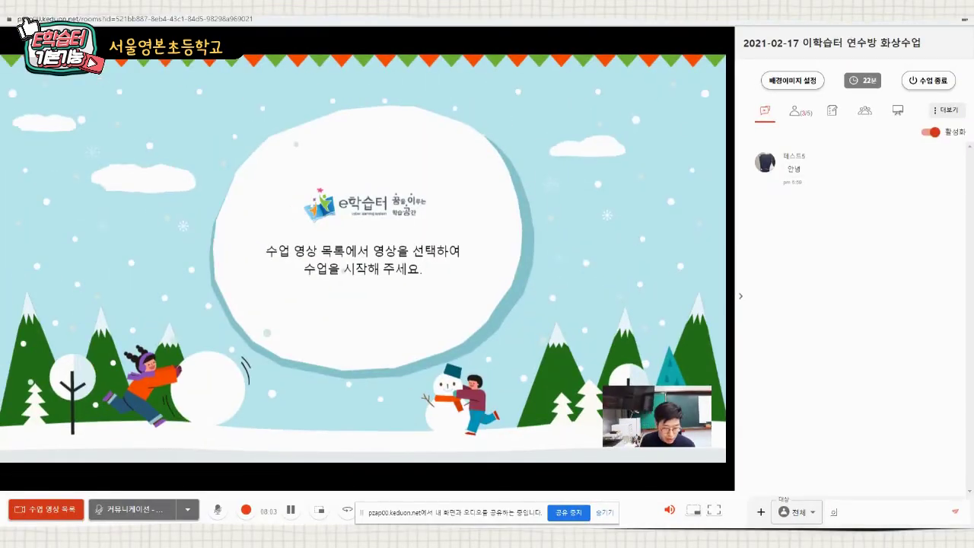
pyautogui.press('Return')
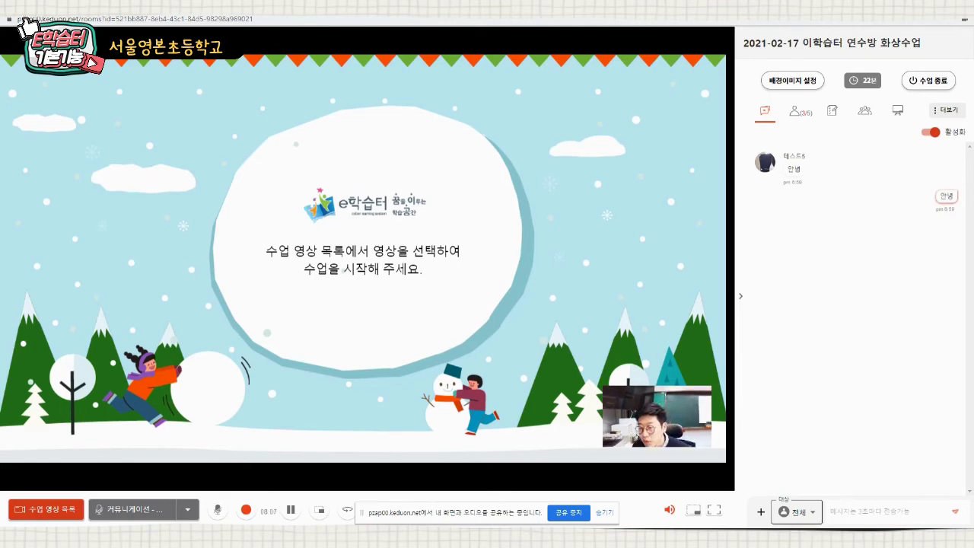
pyautogui.click(795, 511)
pyautogui.click(805, 483)
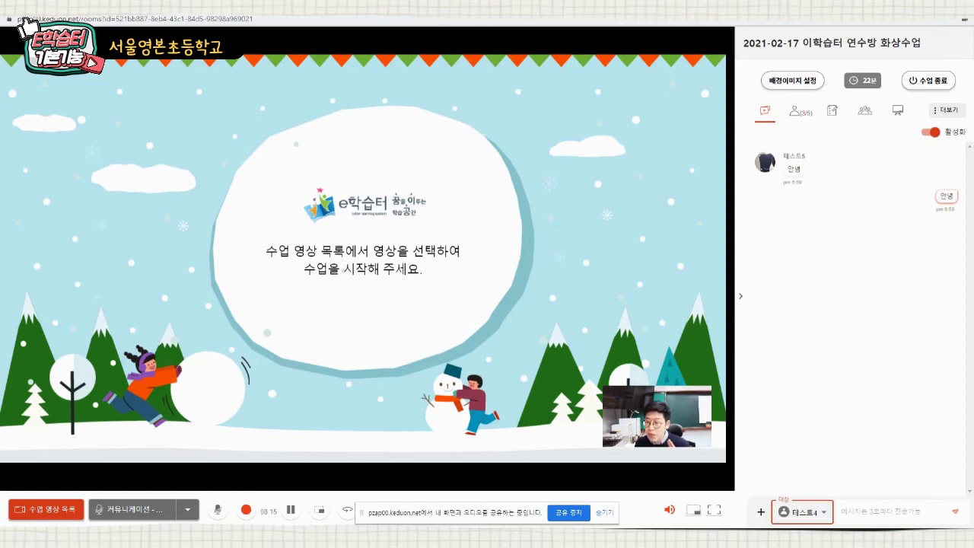
# - Send the private whisper '안녕' to 테스트4 in the class chat
pyautogui.click(881, 512)
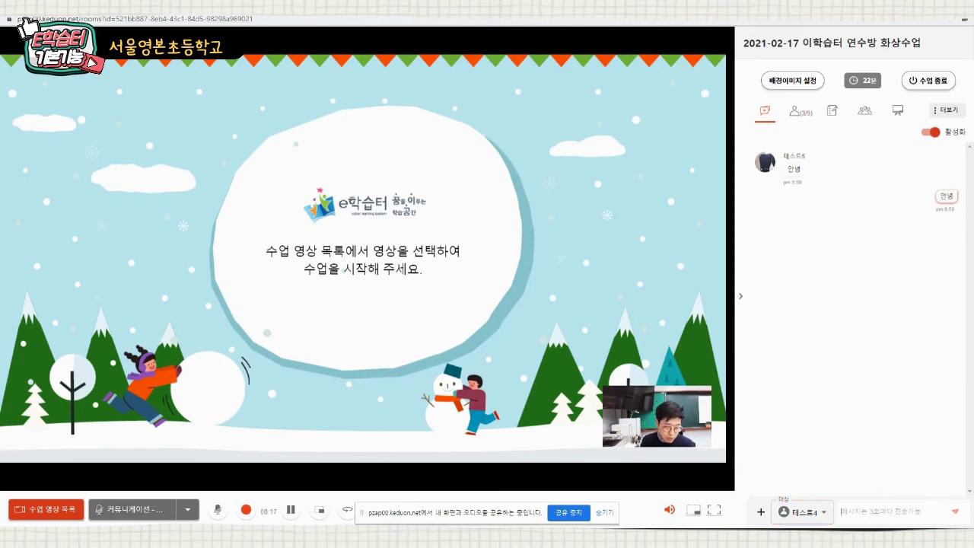
pyautogui.click(802, 511)
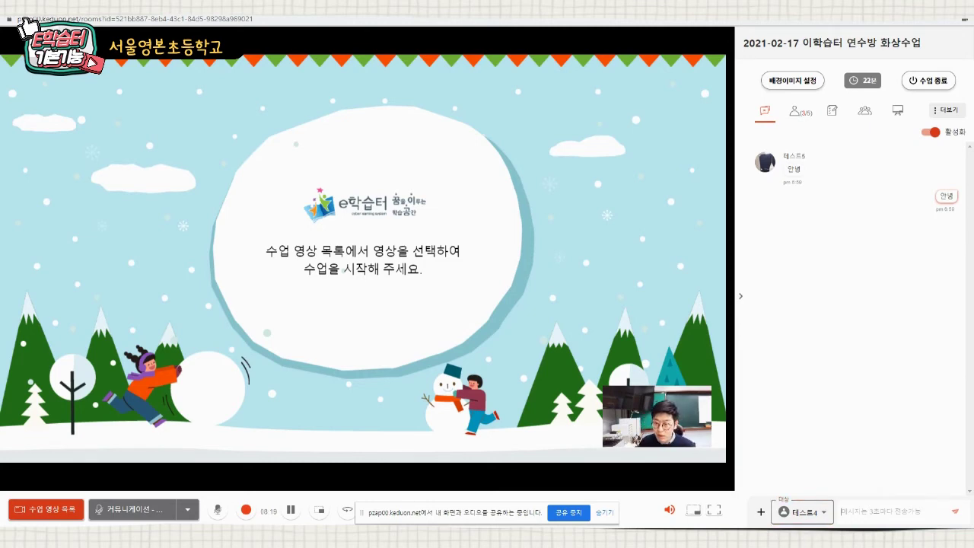
pyautogui.click(805, 483)
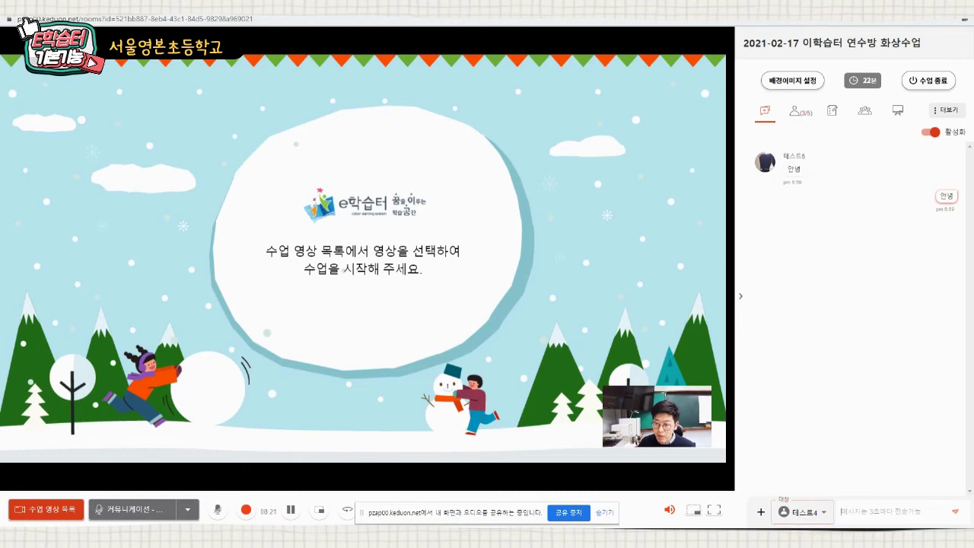
pyautogui.write('안녕')
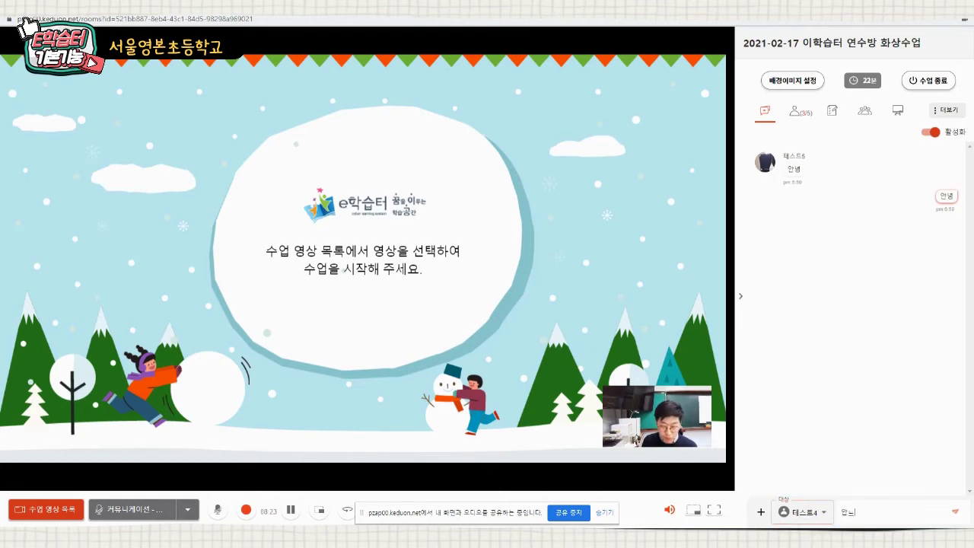
pyautogui.press('Return')
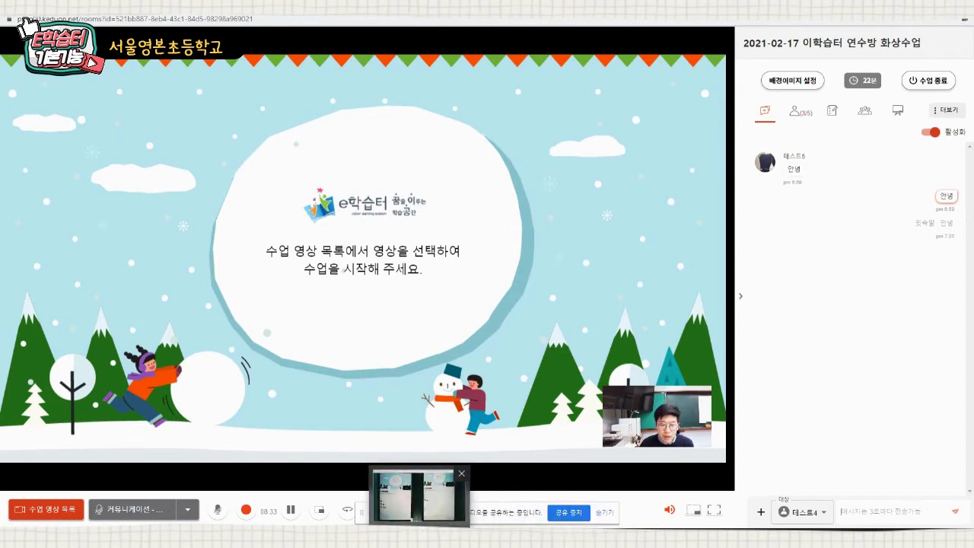
pyautogui.click(415, 537)
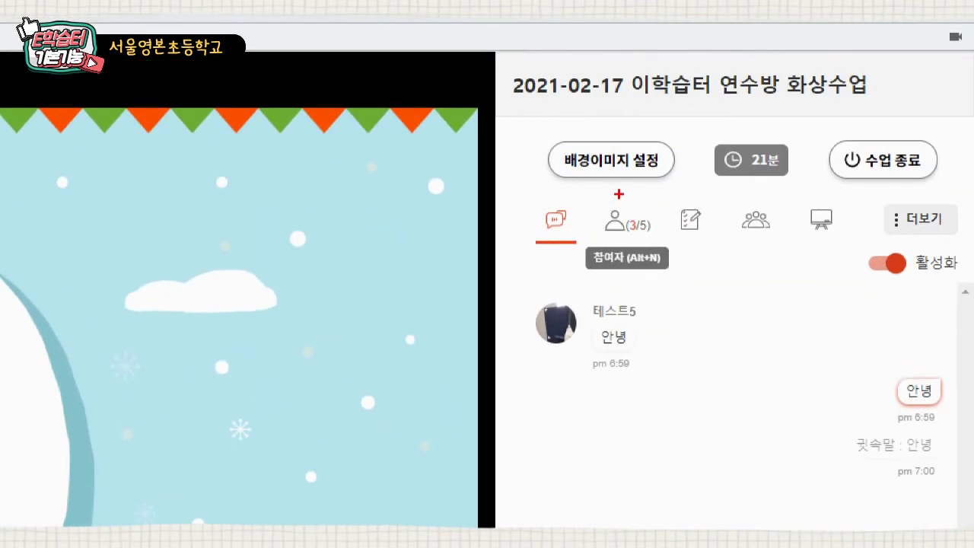
# - Ask 테스트4 to present with 발표하기, putting their camera on the main stage
pyautogui.moveTo(589, 209); pyautogui.dragTo(667, 254)
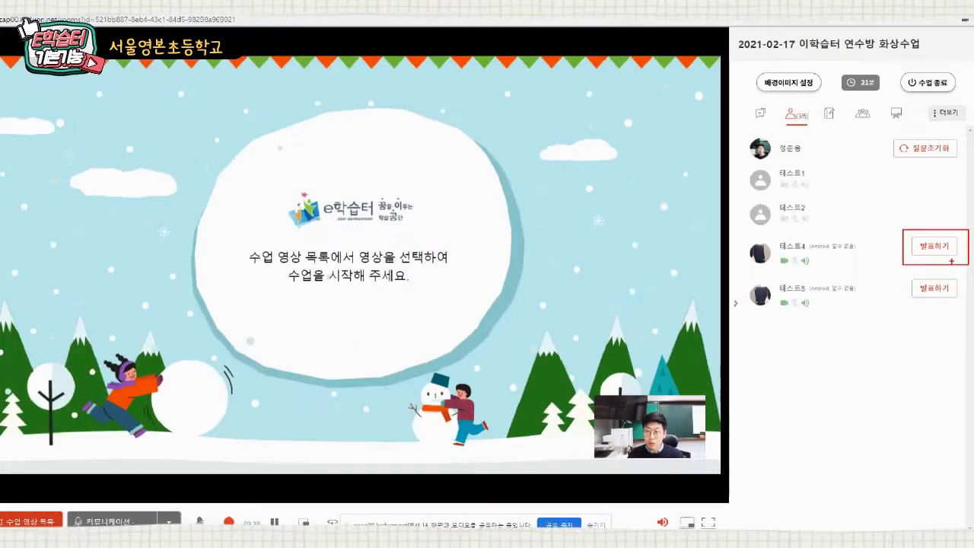
pyautogui.click(944, 251)
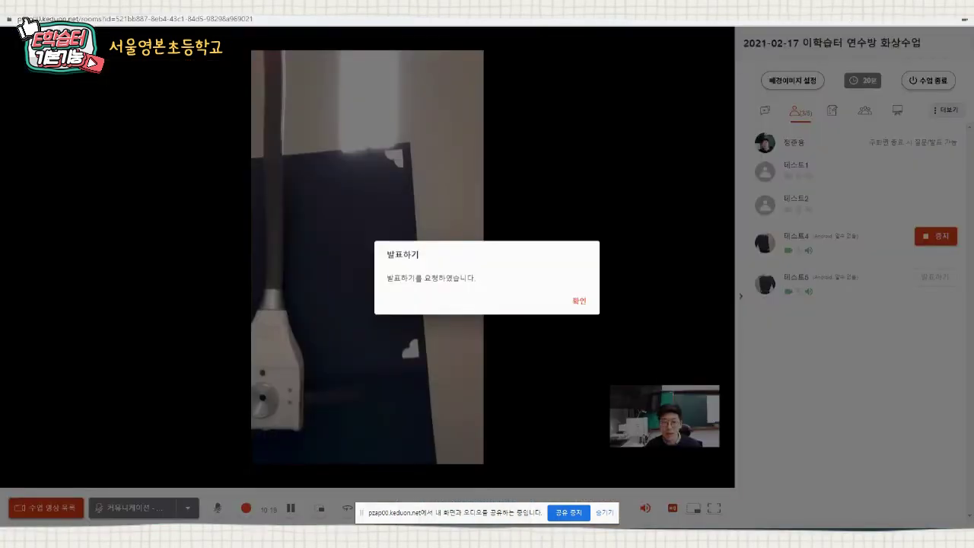
# - Dismiss the 발표하기 notice and stop 테스트4's presentation with 중지
pyautogui.click(579, 301)
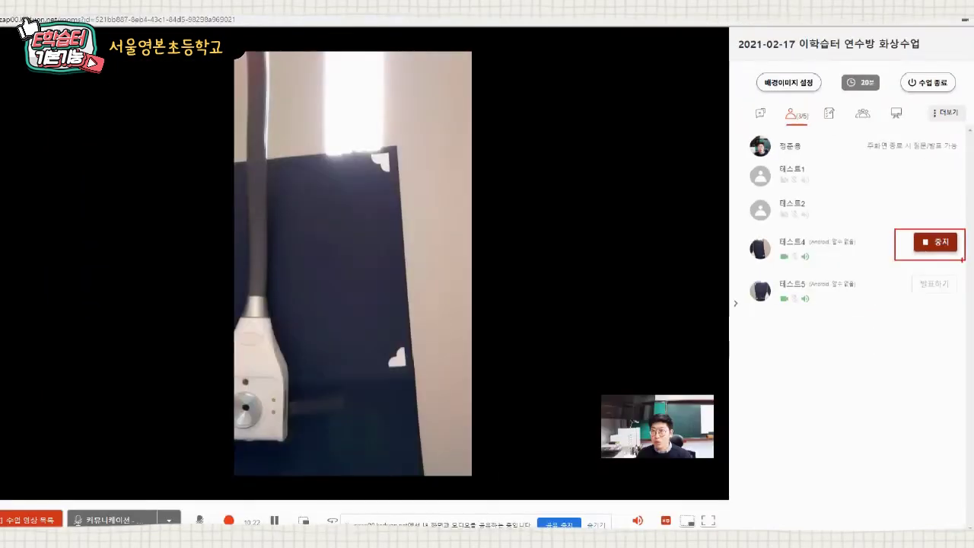
pyautogui.click(898, 276)
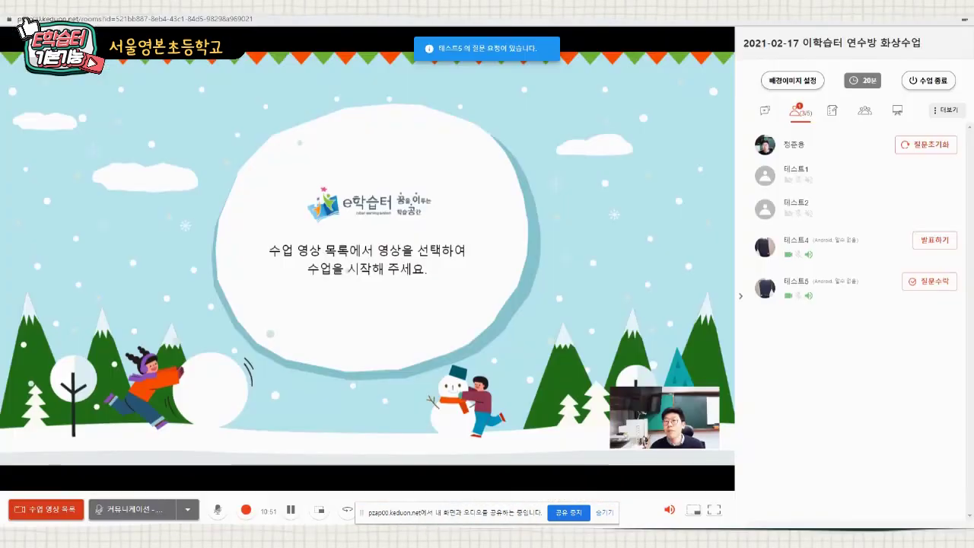
# - Point out 테스트5's pending 질문수락 request, then bring the tablets' document-camera view forward
pyautogui.hotkey('alt', 'Tab')
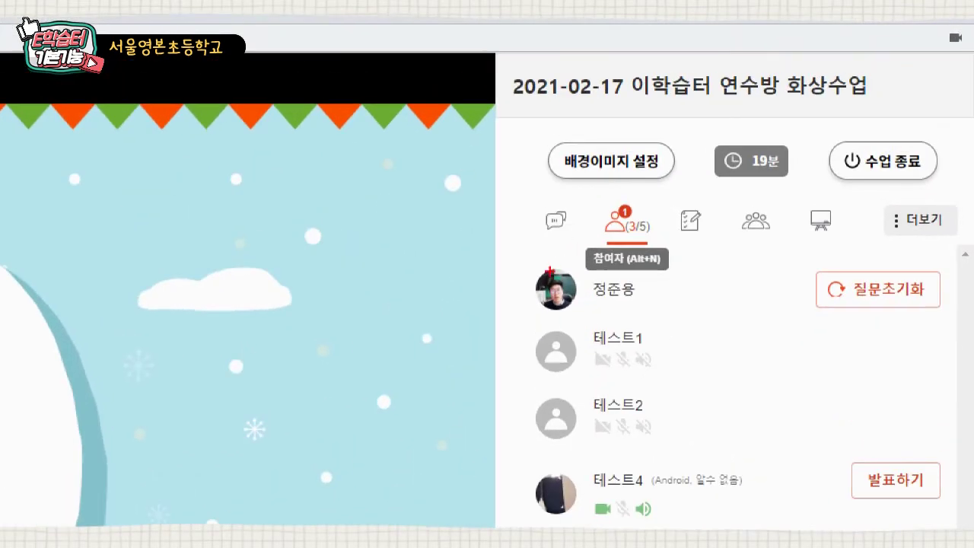
pyautogui.moveTo(597, 200); pyautogui.dragTo(660, 251)
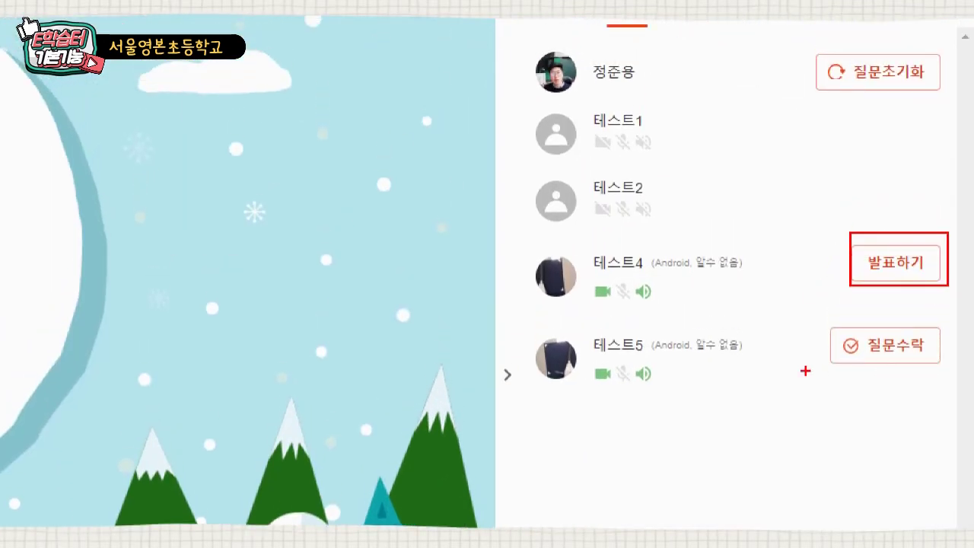
pyautogui.moveTo(826, 321); pyautogui.dragTo(944, 376)
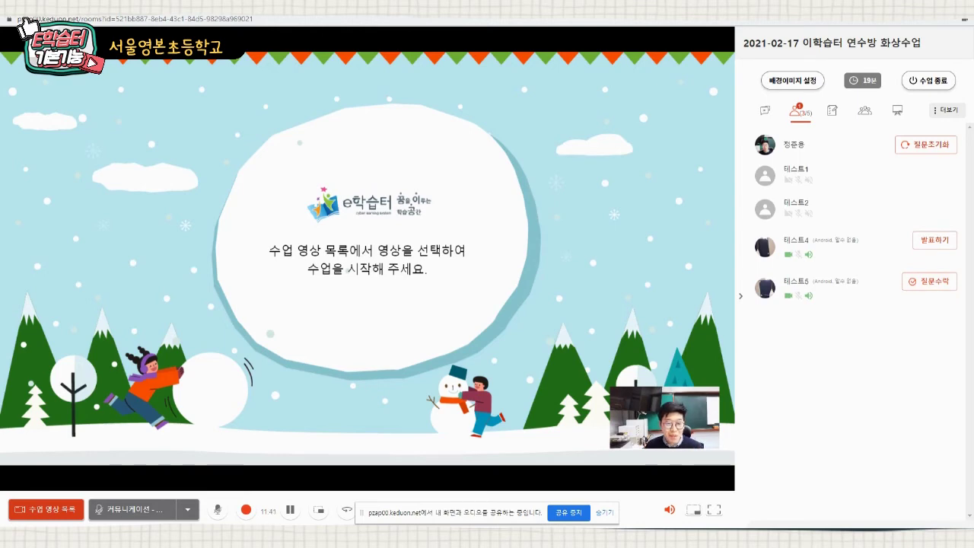
pyautogui.moveTo(411, 537)
pyautogui.click(411, 498)
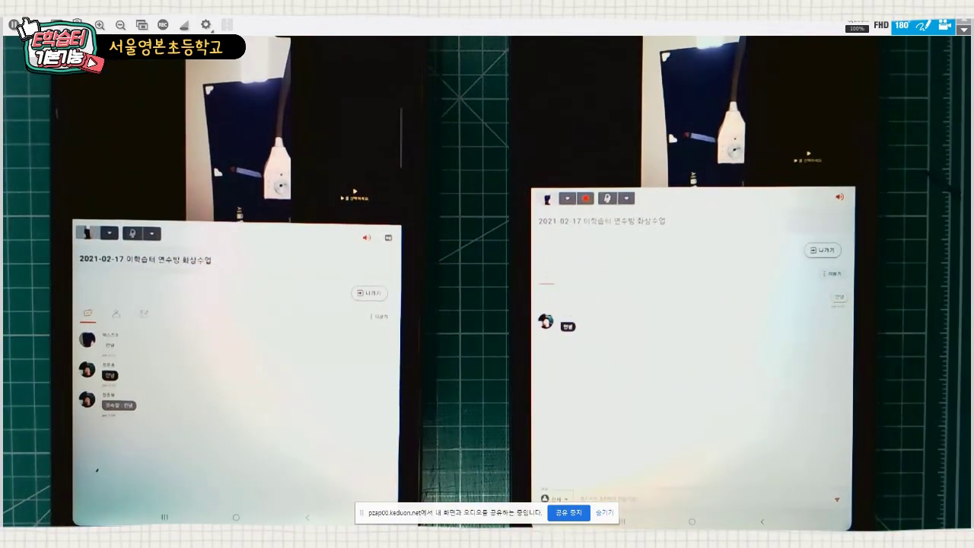
# - Alt+Tab from the tablets' camera view back to the e학습터 class room
pyautogui.hotkey('alt', 'Tab')
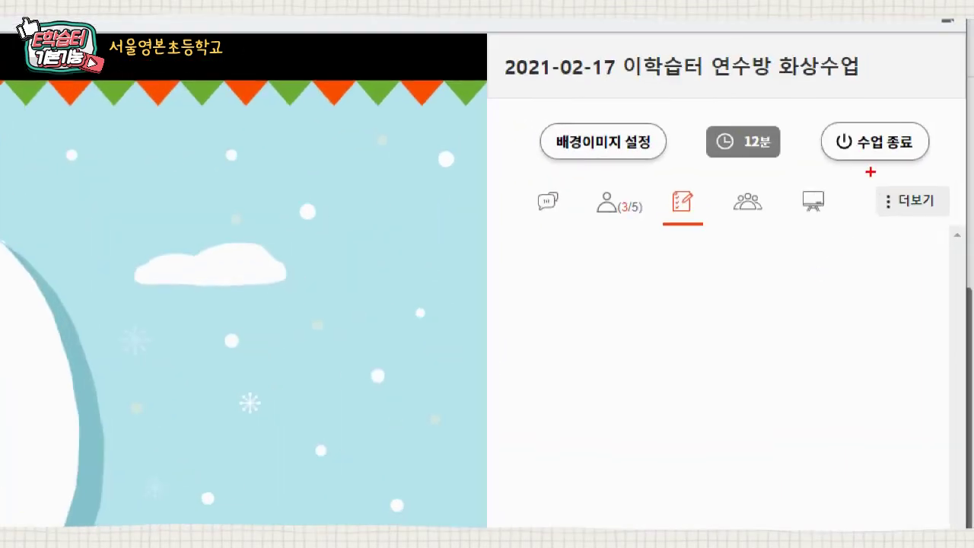
# - Send the 예/아니오 survey '당신은 방탄소년단을 좋아합니까?' to the students
pyautogui.moveTo(872, 184); pyautogui.dragTo(952, 221)
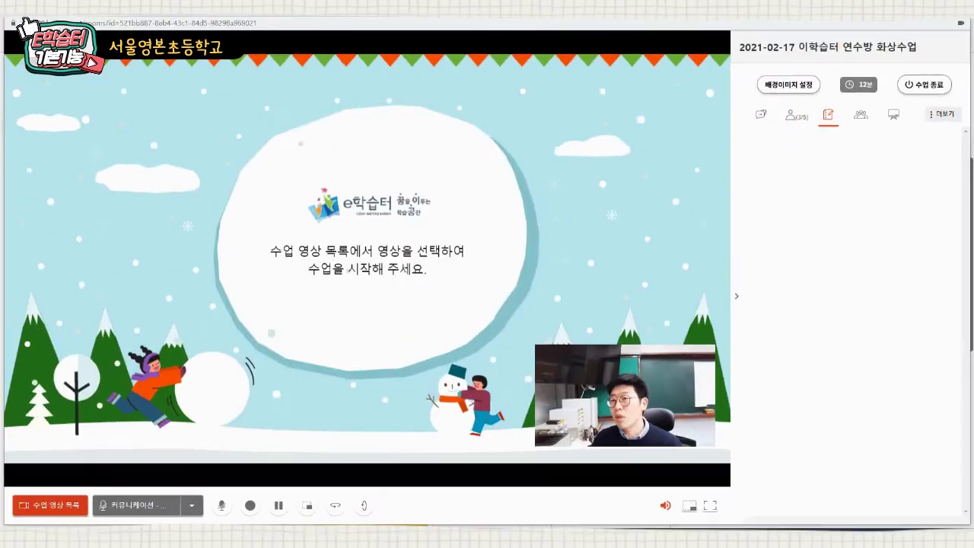
pyautogui.click(913, 202)
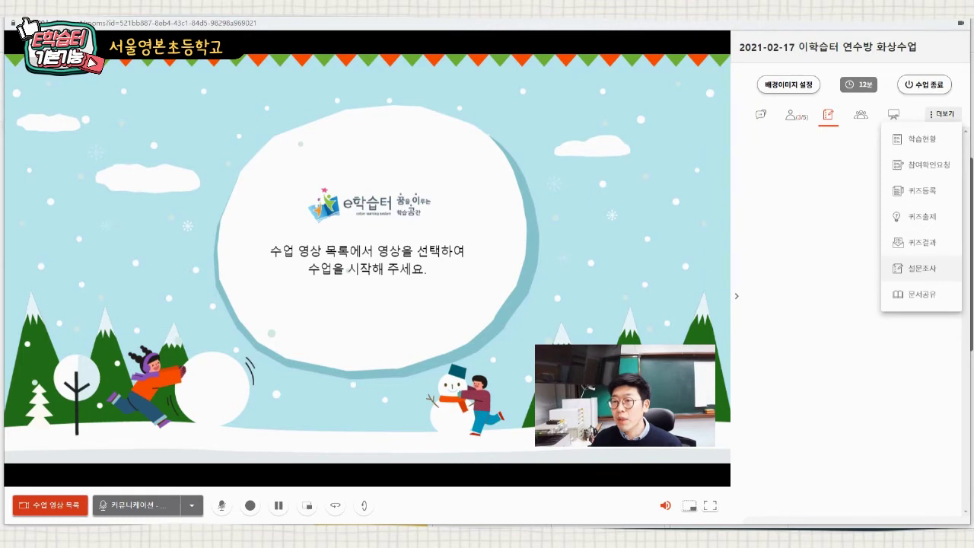
pyautogui.click(922, 268)
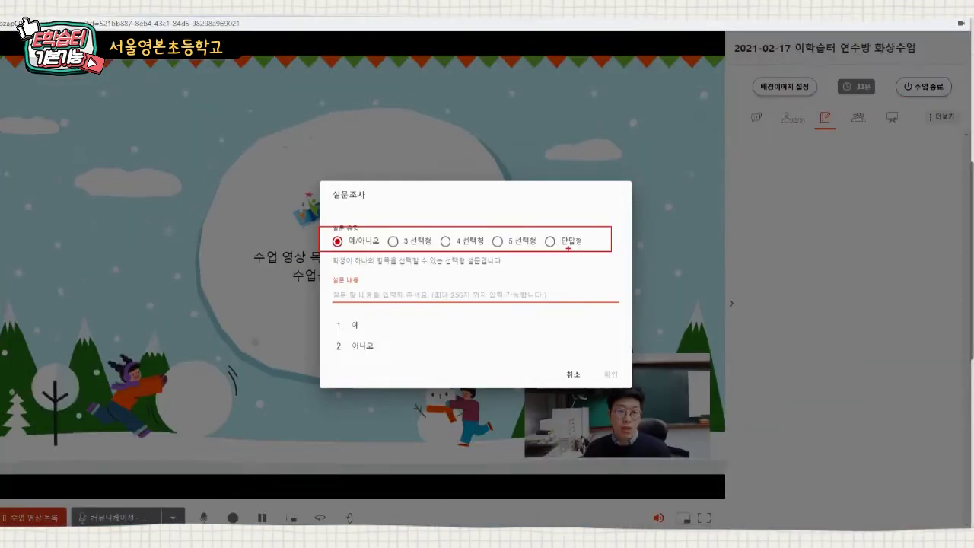
pyautogui.write('드')
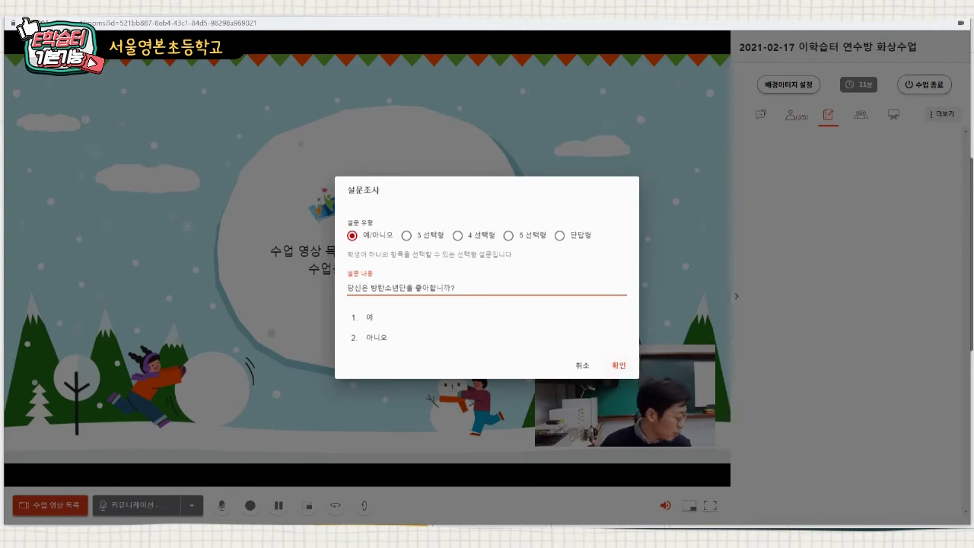
pyautogui.write('?')
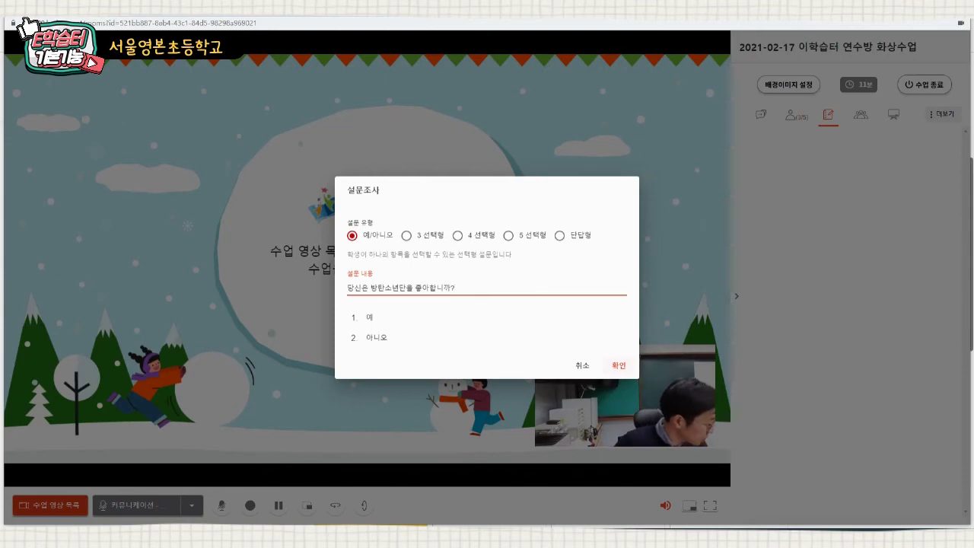
pyautogui.click(619, 365)
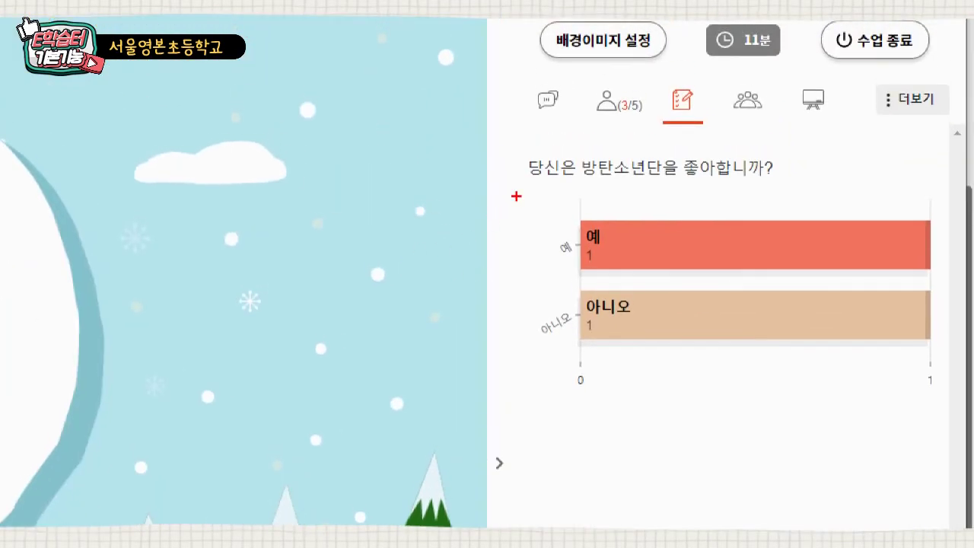
pyautogui.moveTo(525, 176); pyautogui.dragTo(939, 404)
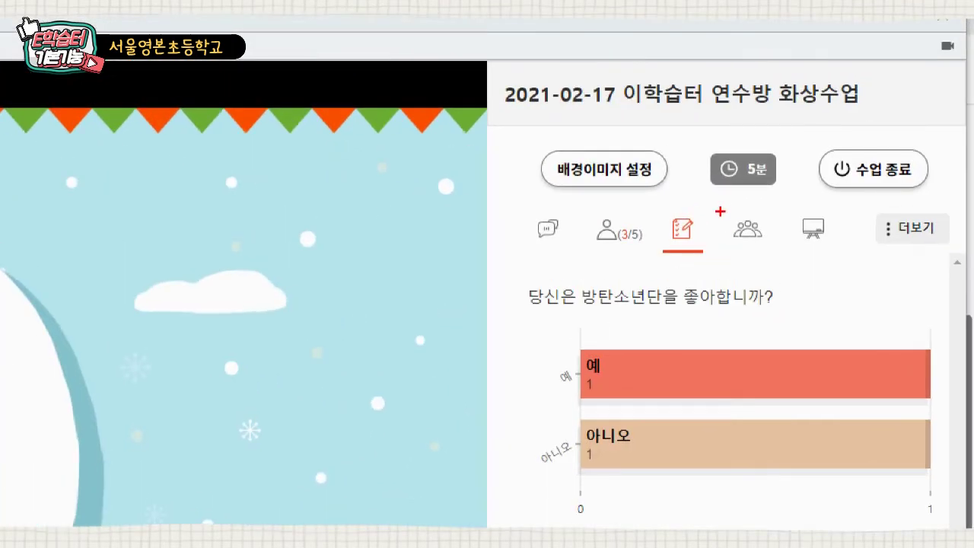
pyautogui.moveTo(846, 105); pyautogui.dragTo(875, 122)
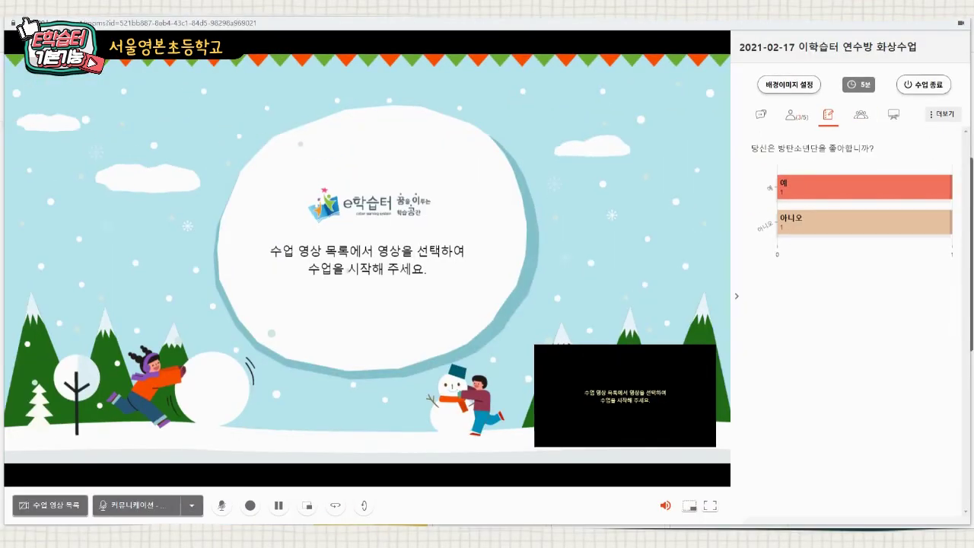
# - On the 모둠 tab, create two empty groups, 모둠 1 and 모둠 2
pyautogui.click(861, 114)
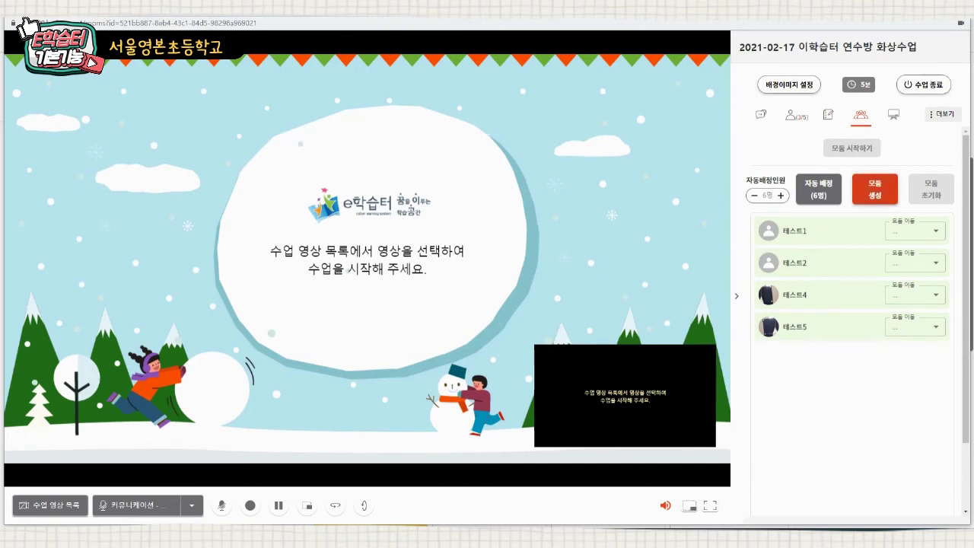
pyautogui.click(874, 188)
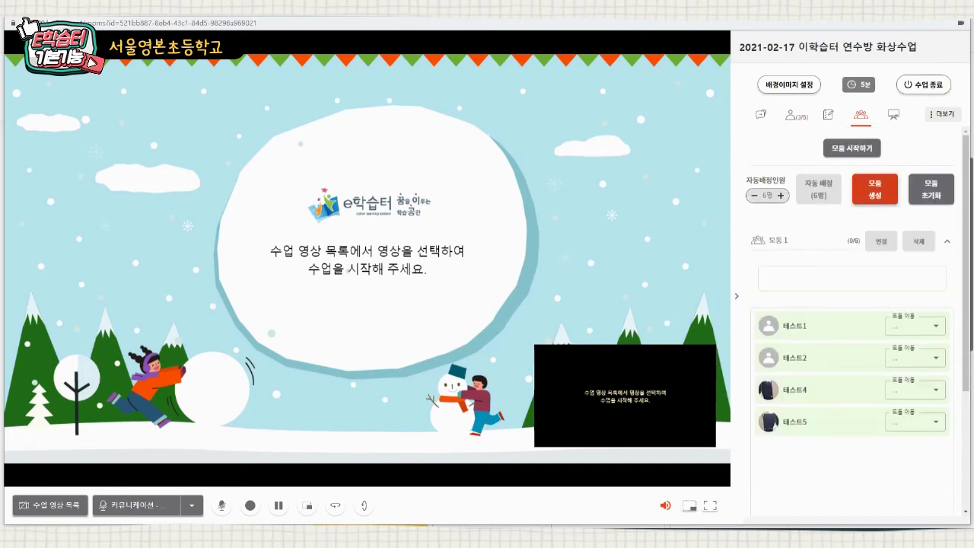
pyautogui.click(875, 189)
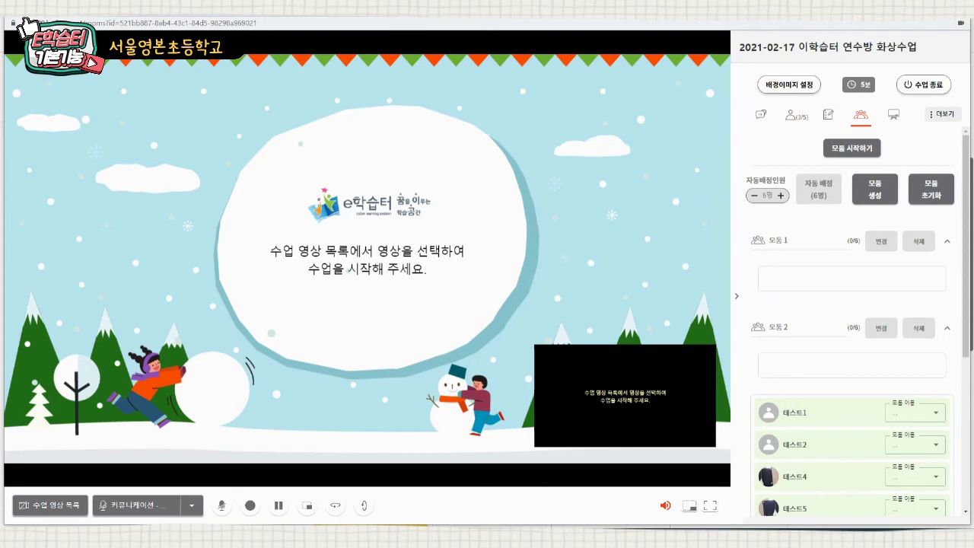
# - Rename the two groups to 뽀로로 and 루피
pyautogui.click(881, 241)
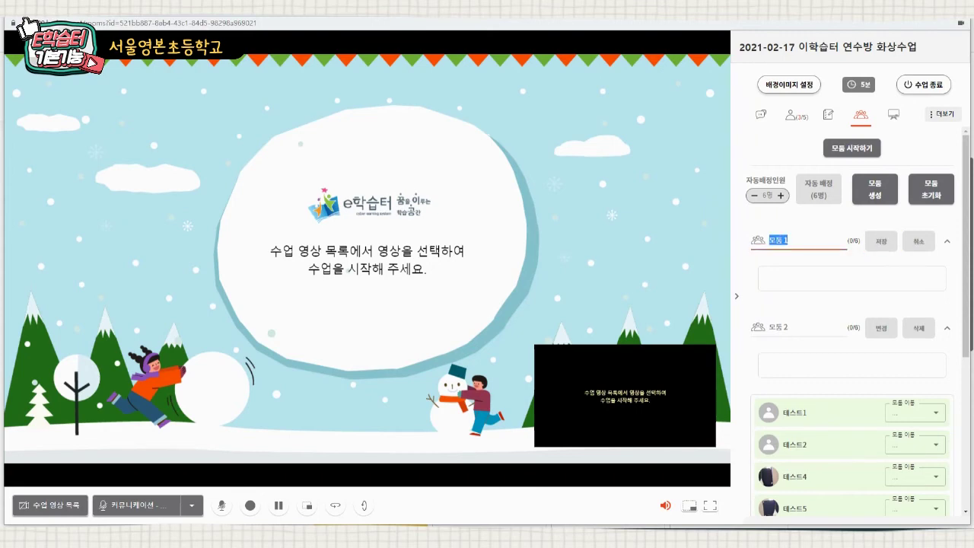
pyautogui.write('장미')
pyautogui.press('BackSpace')
pyautogui.press('BackSpace')
pyautogui.write('뽀로로')
pyautogui.click(880, 328)
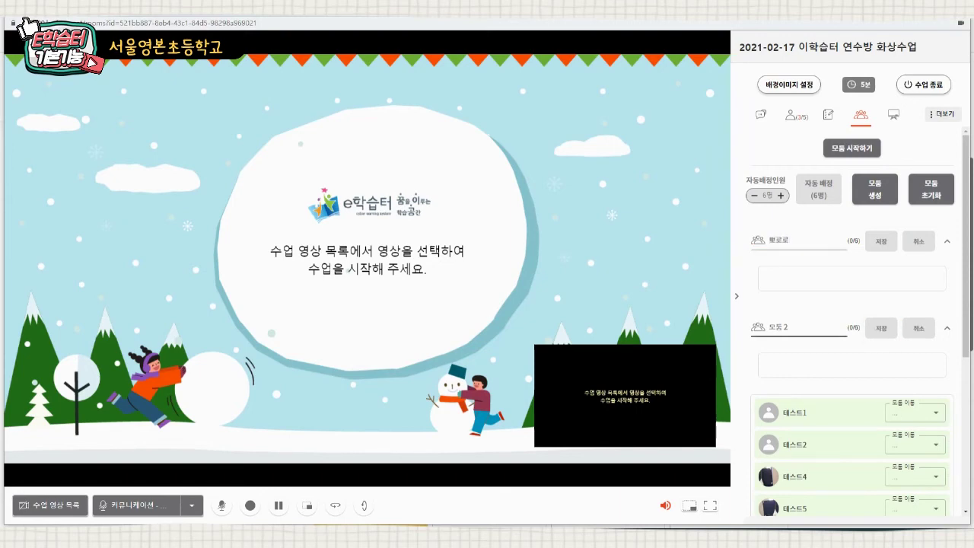
pyautogui.hotkey('shift', 'Left')
pyautogui.hotkey('shift', 'Left')
pyautogui.hotkey('shift', 'Left')
pyautogui.hotkey('shift', 'Left')
pyautogui.write('루피')
# - Assign 테스트1, 테스트2, 테스트4 and 테스트5 all to the 뽀로로 group
pyautogui.scroll(-2, 857, 320)
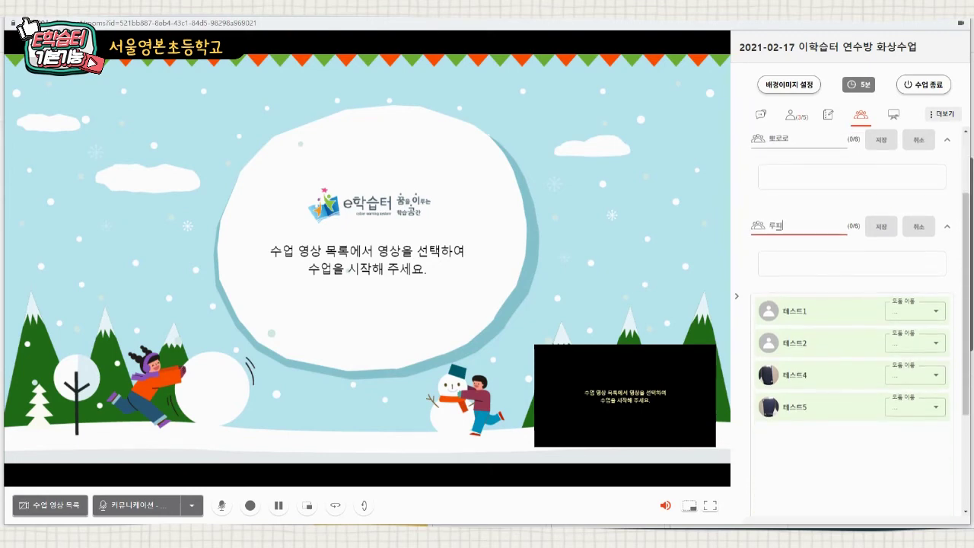
pyautogui.scroll(1, 857, 304)
pyautogui.moveTo(791, 361); pyautogui.dragTo(784, 232)
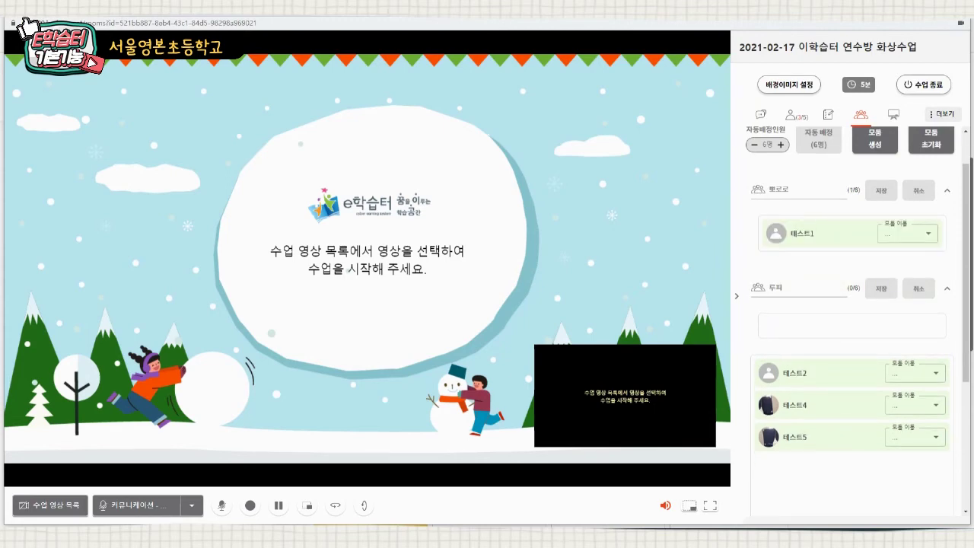
pyautogui.moveTo(784, 373); pyautogui.dragTo(799, 237)
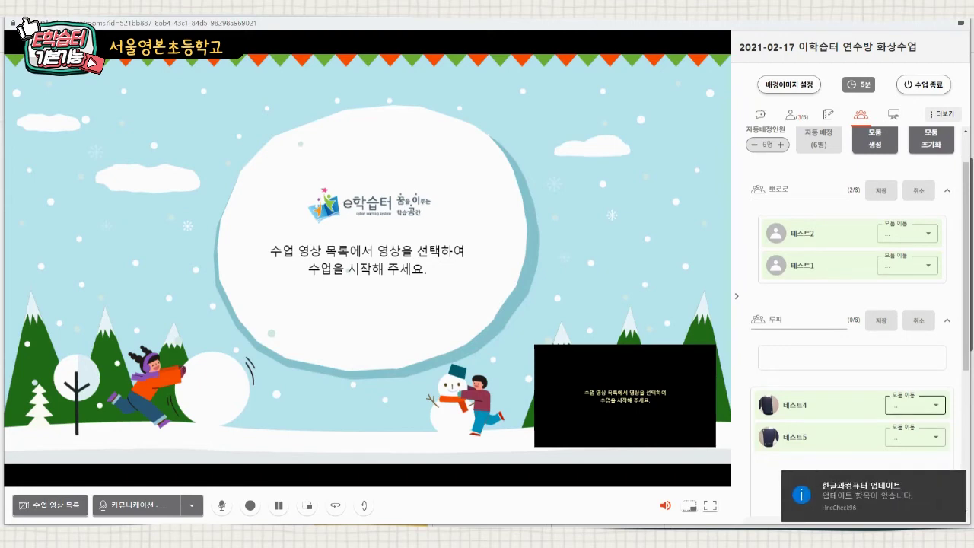
pyautogui.click(914, 404)
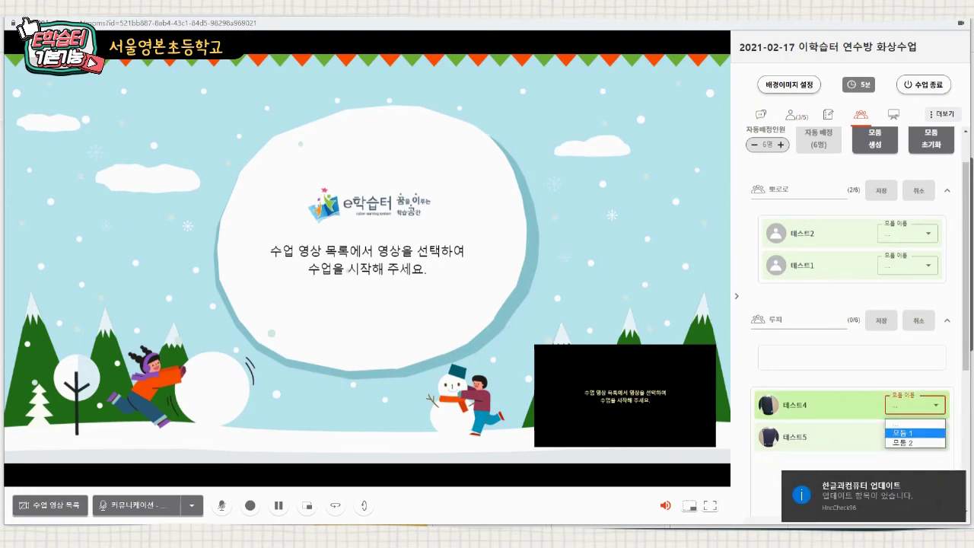
pyautogui.click(904, 432)
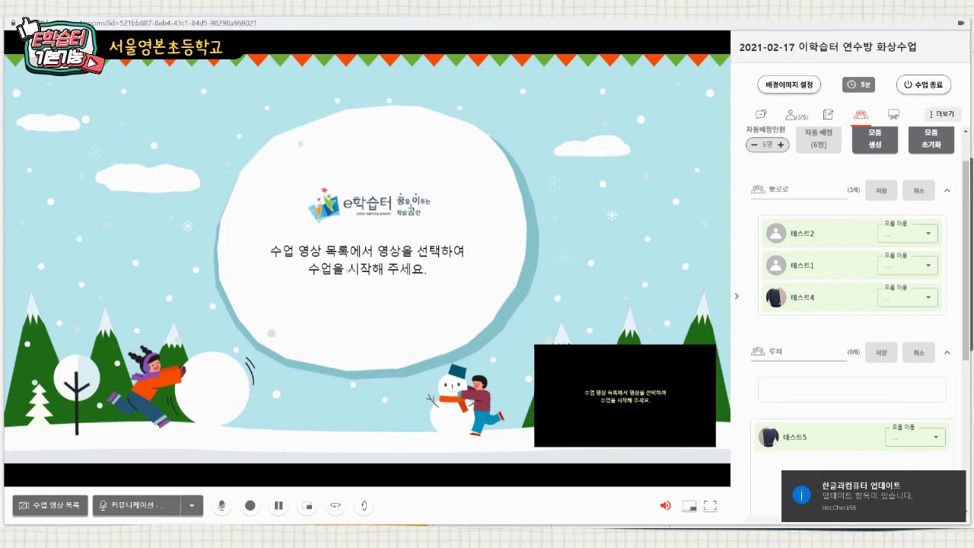
pyautogui.click(914, 436)
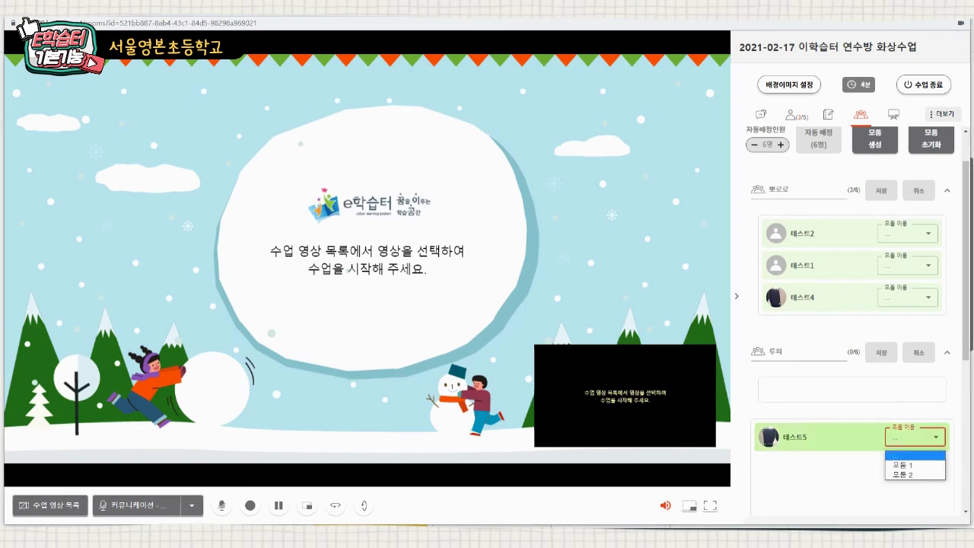
pyautogui.click(914, 474)
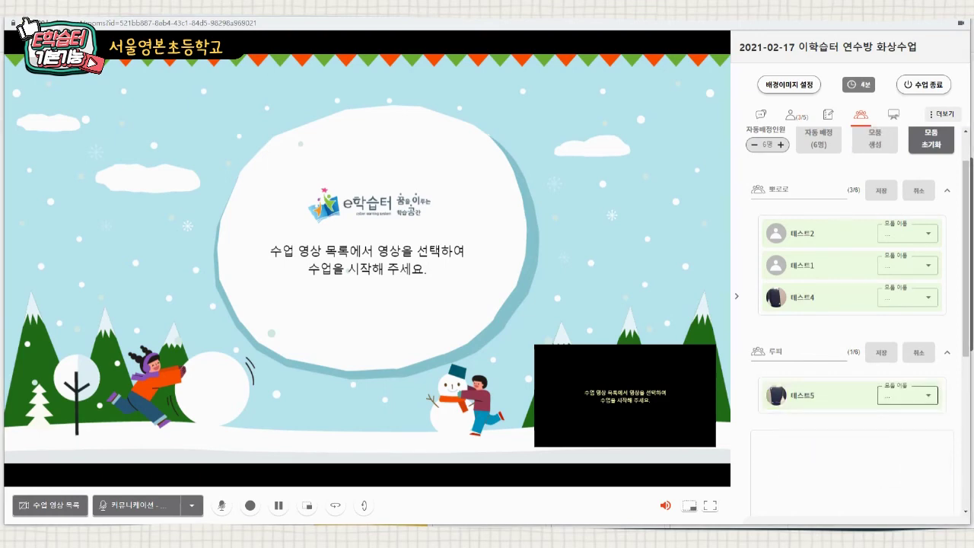
pyautogui.click(907, 395)
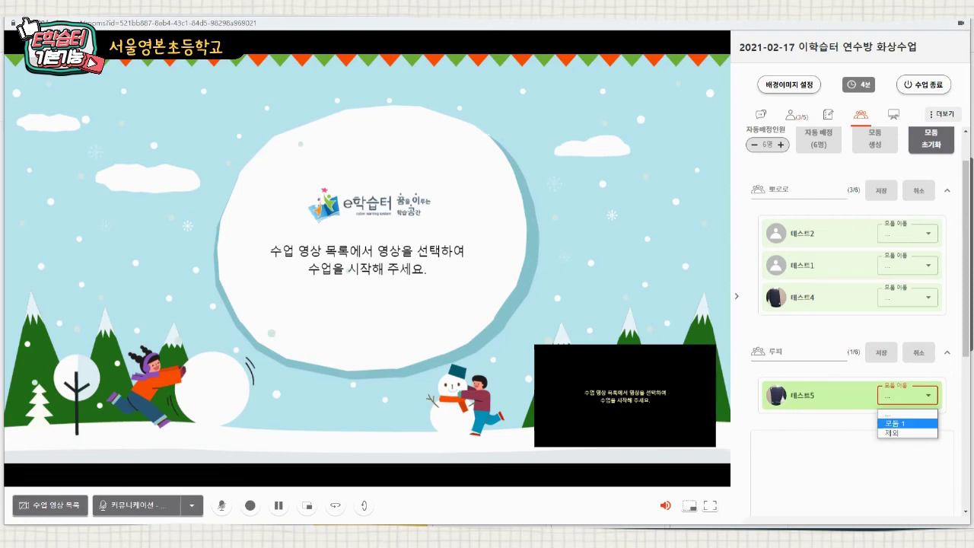
pyautogui.click(894, 423)
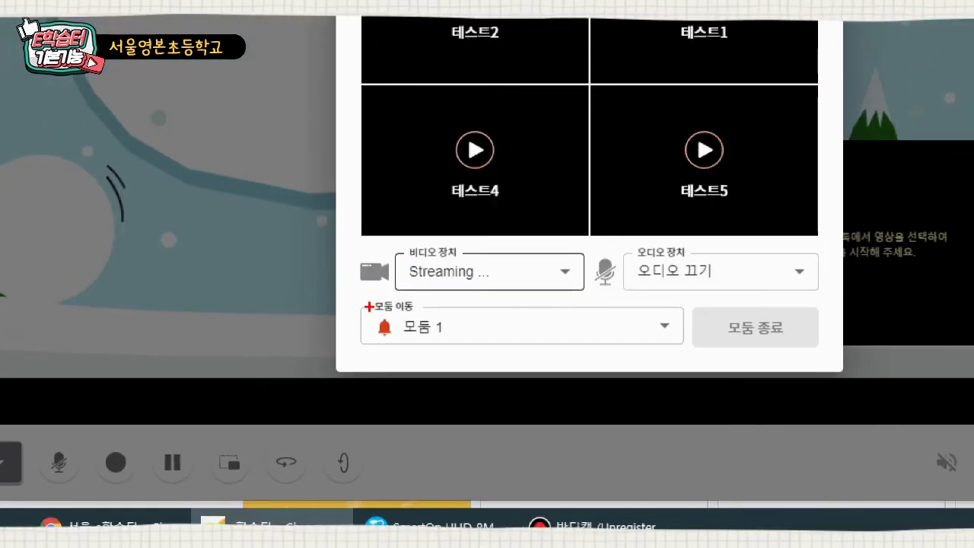
pyautogui.moveTo(355, 302)
pyautogui.mouseDown()
pyautogui.moveTo(646, 361)
pyautogui.moveTo(699, 354)
pyautogui.moveTo(685, 357)
pyautogui.mouseUp()
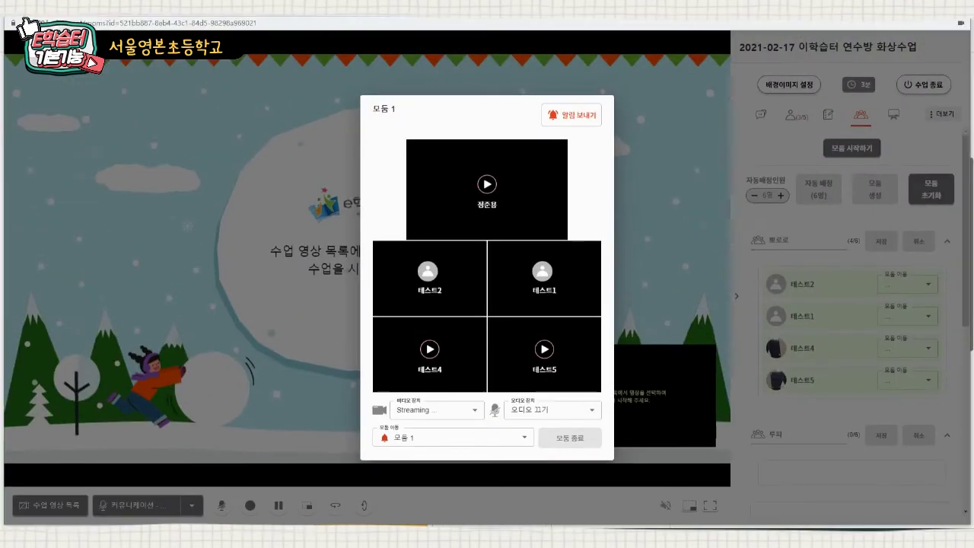
pyautogui.click(524, 437)
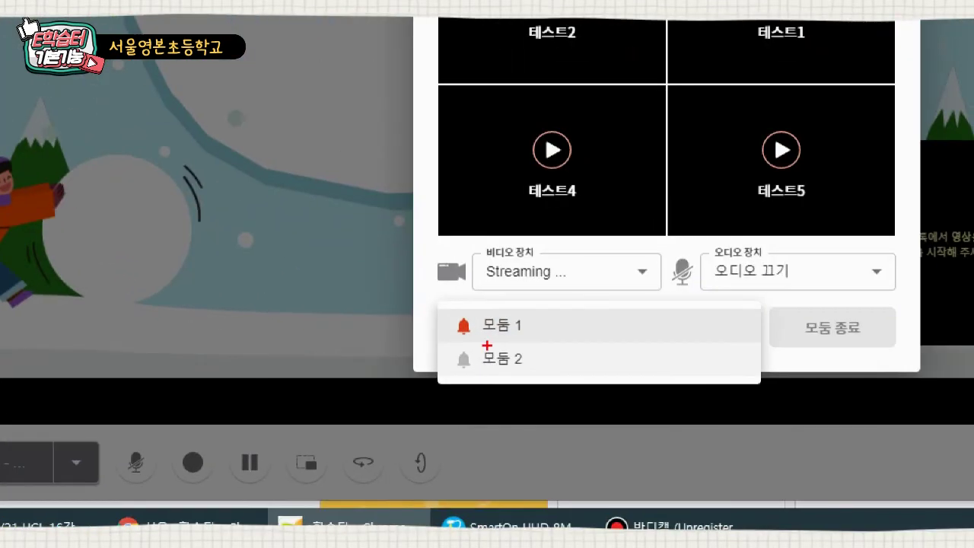
pyautogui.moveTo(435, 308)
pyautogui.mouseDown()
pyautogui.moveTo(481, 350)
pyautogui.moveTo(481, 376)
pyautogui.mouseUp()
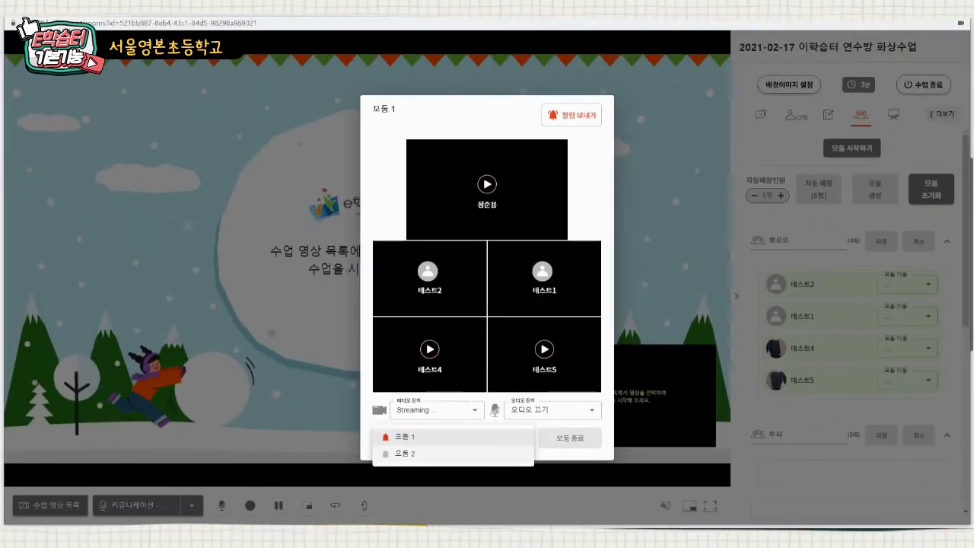
pyautogui.click(404, 453)
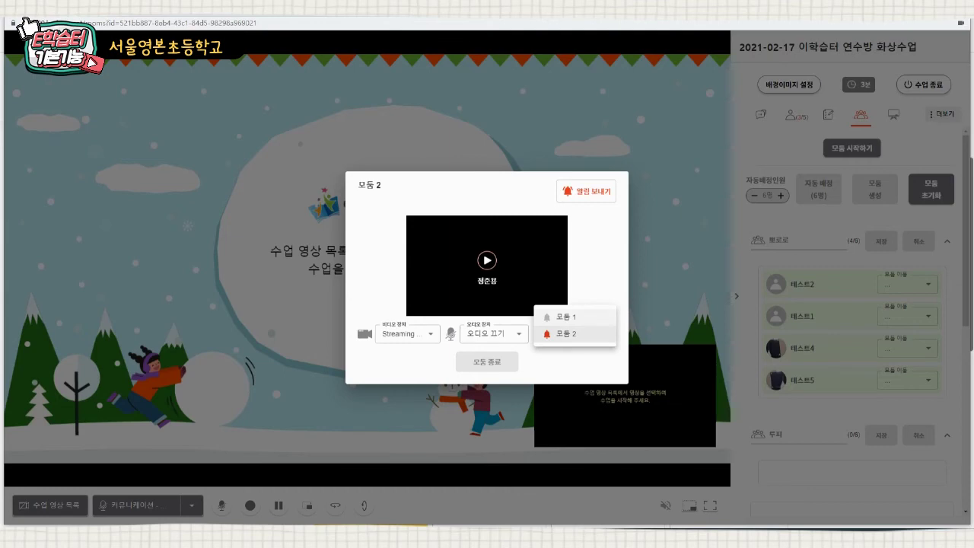
pyautogui.click(567, 318)
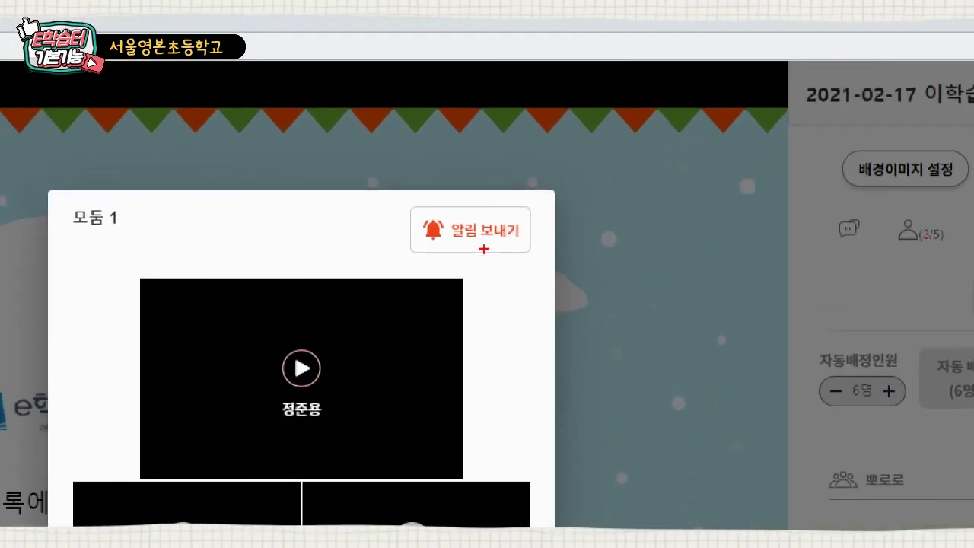
# - Send 모둠 1 a group notice saying three minutes remain (3분 남았습니다)
pyautogui.moveTo(413, 142); pyautogui.dragTo(540, 197)
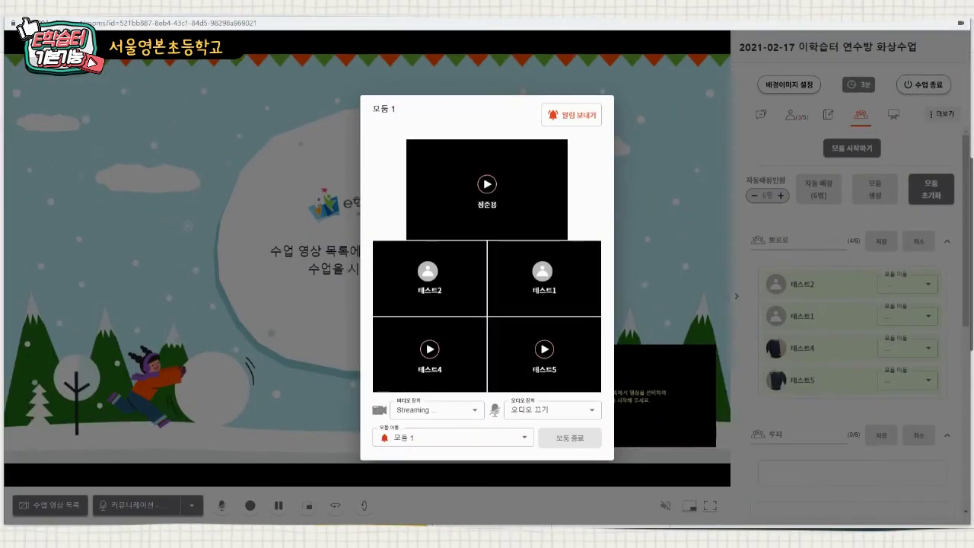
pyautogui.click(571, 115)
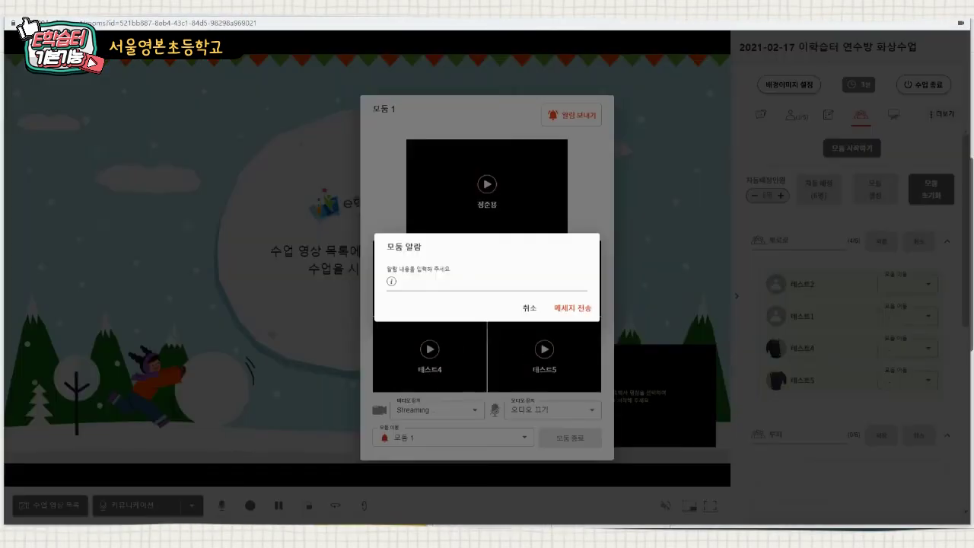
pyautogui.click(487, 281)
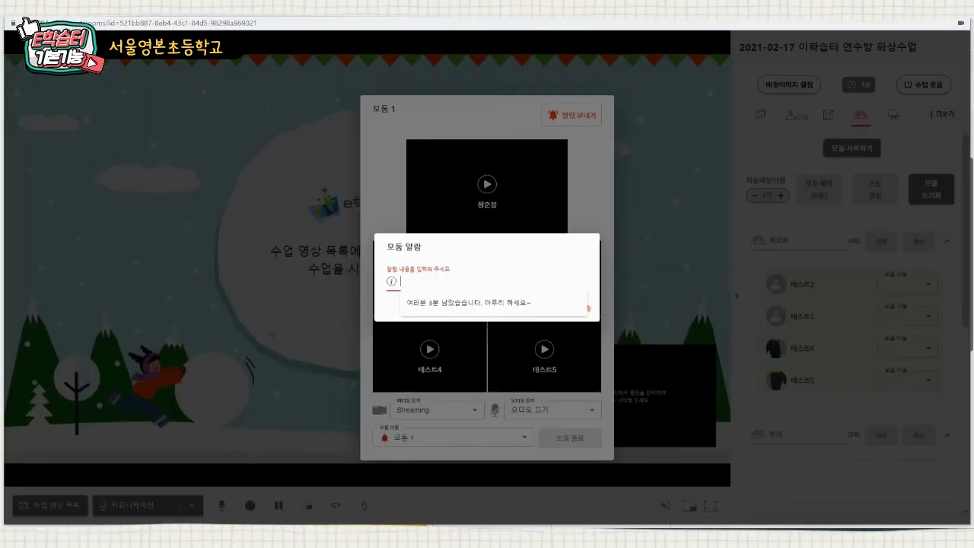
pyautogui.write('여')
pyautogui.press('BackSpace')
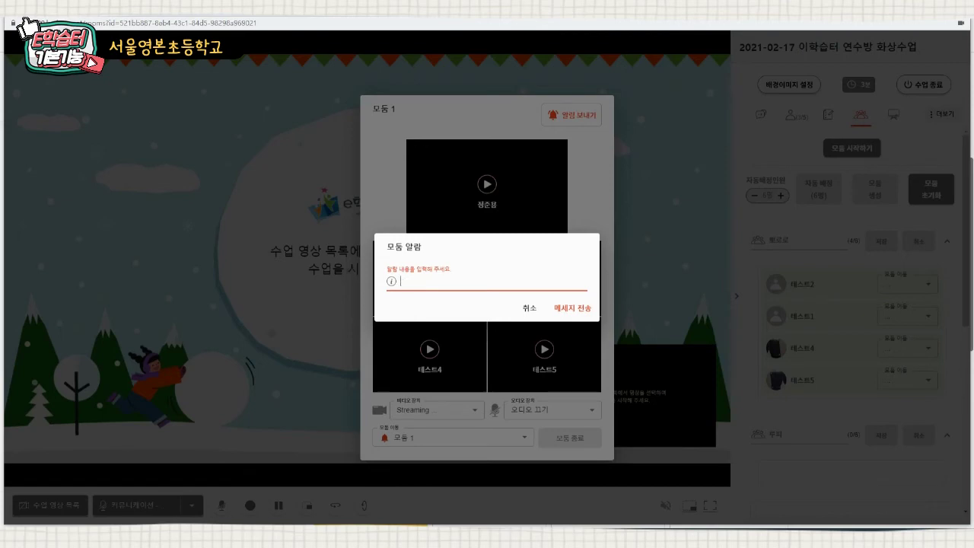
pyautogui.write('3분 남에')
pyautogui.press('BackSpace')
pyautogui.write('았')
pyautogui.write('어')
pyautogui.write('습니')
pyautogui.write('다.')
pyautogui.press('Return')
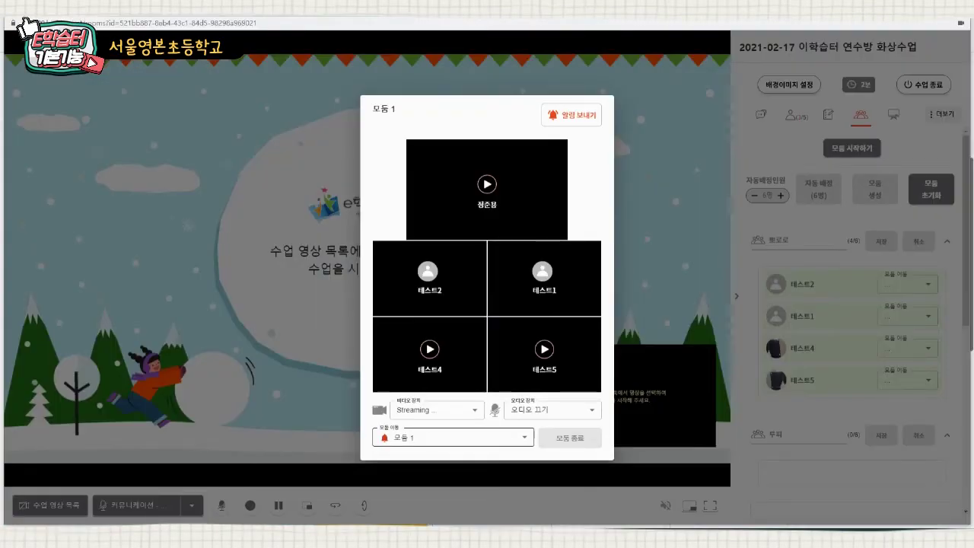
# - Switch the group video view to 모둠 2, then back to 모둠 1
pyautogui.click(452, 437)
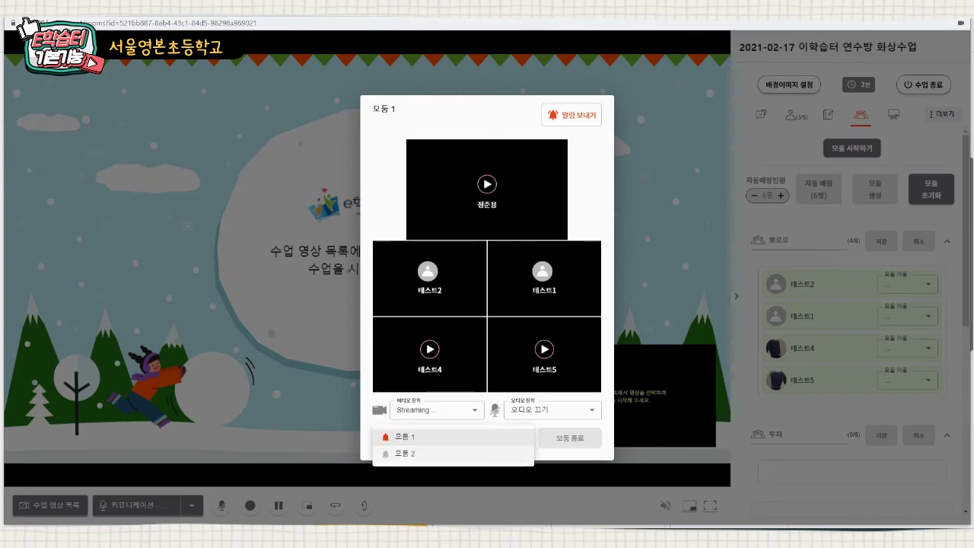
pyautogui.click(452, 453)
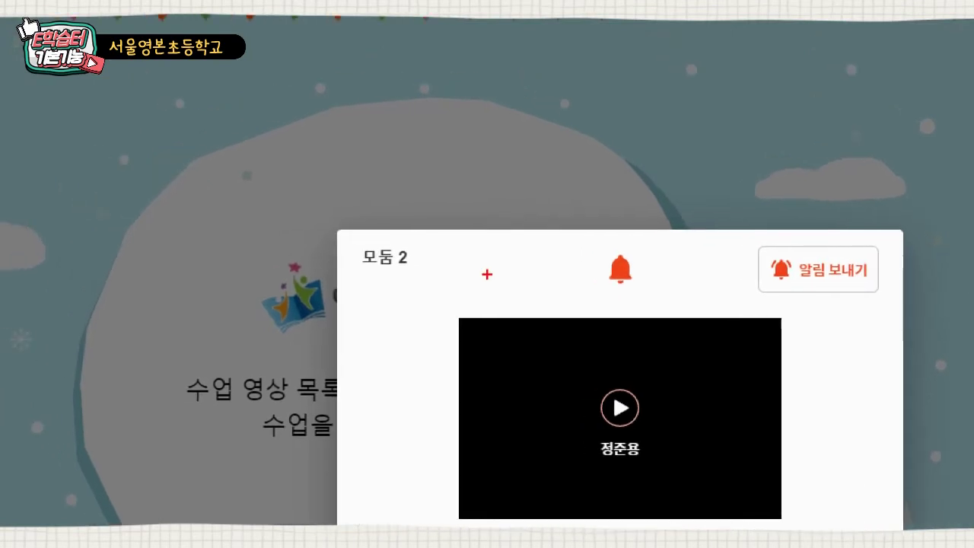
pyautogui.moveTo(320, 234); pyautogui.dragTo(452, 279)
pyautogui.moveTo(572, 242); pyautogui.dragTo(660, 294)
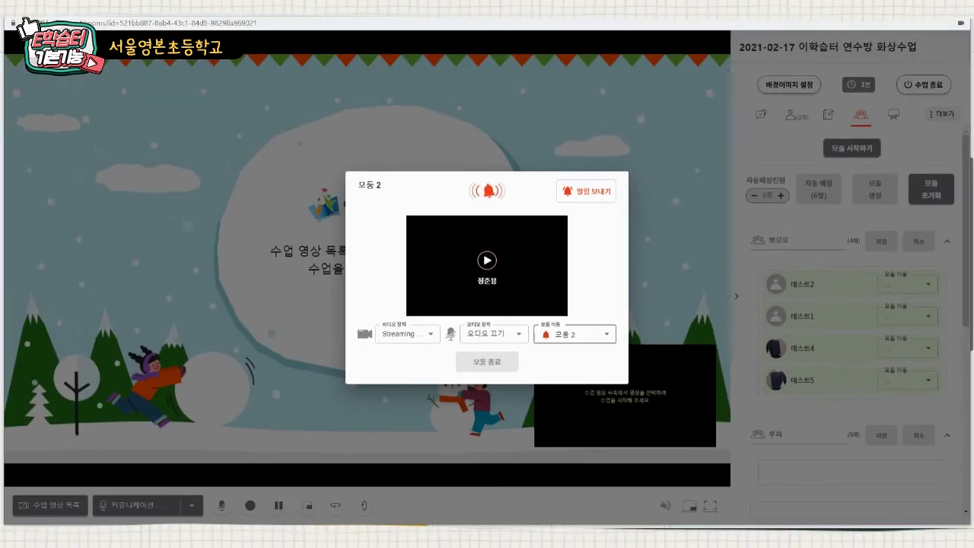
pyautogui.click(574, 334)
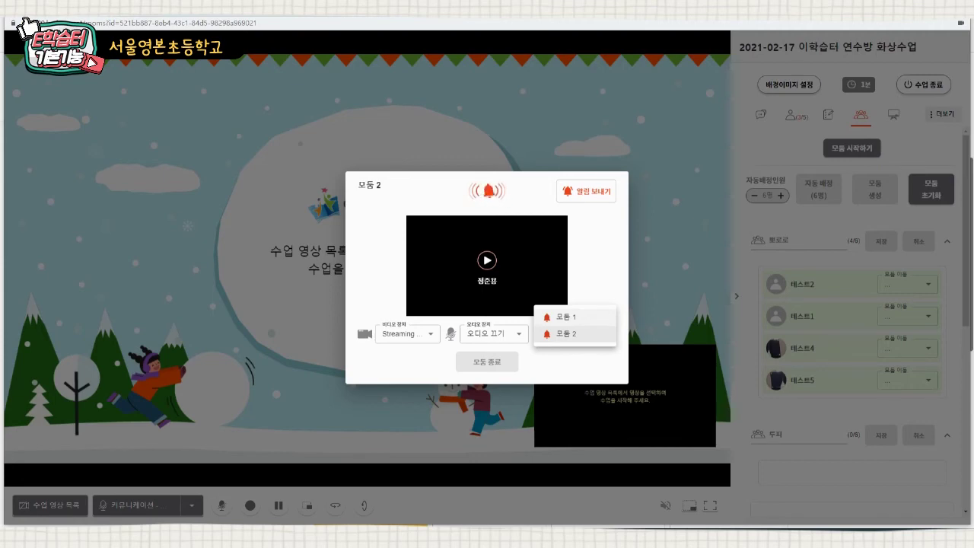
pyautogui.click(565, 316)
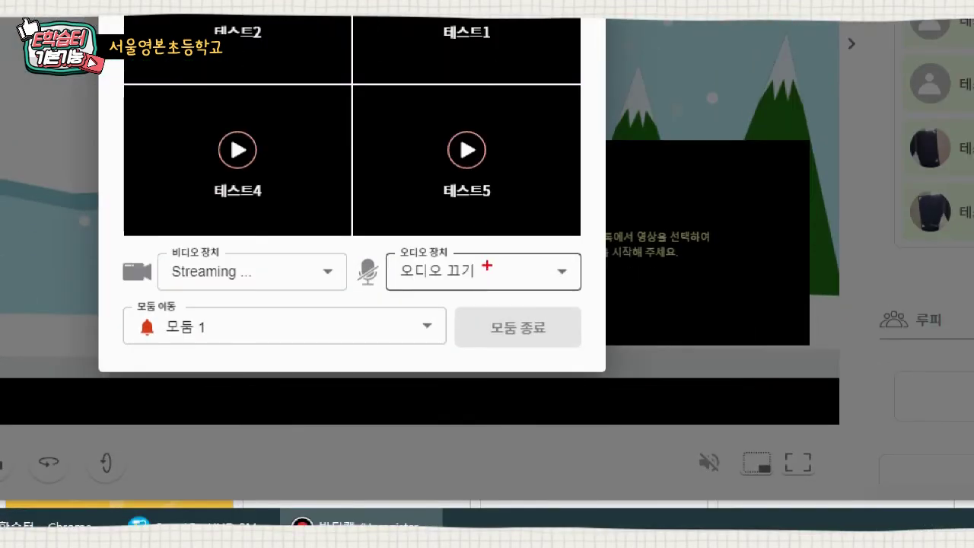
pyautogui.moveTo(424, 303); pyautogui.dragTo(600, 367)
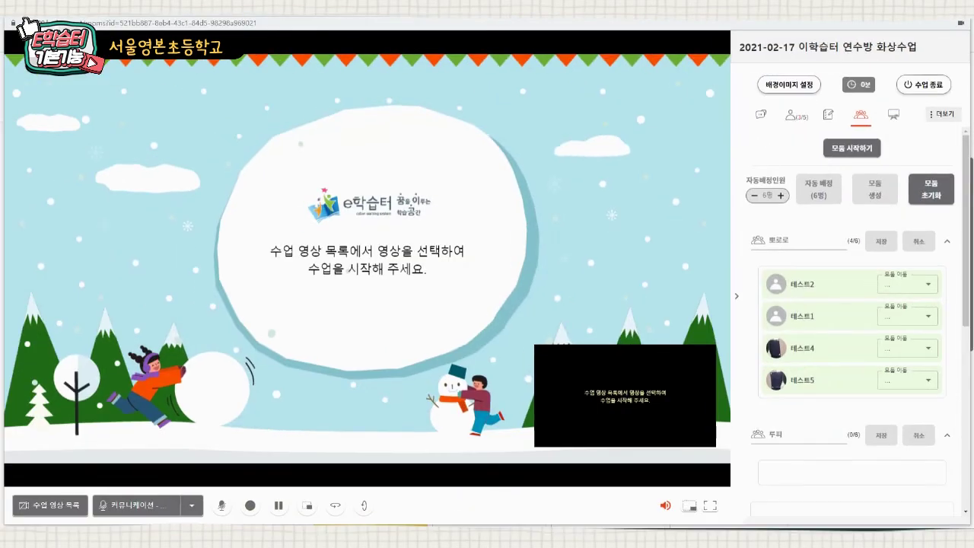
# - With the 화면필기 tools, write 1+1=2 in red around the e학습터 logo
pyautogui.click(893, 114)
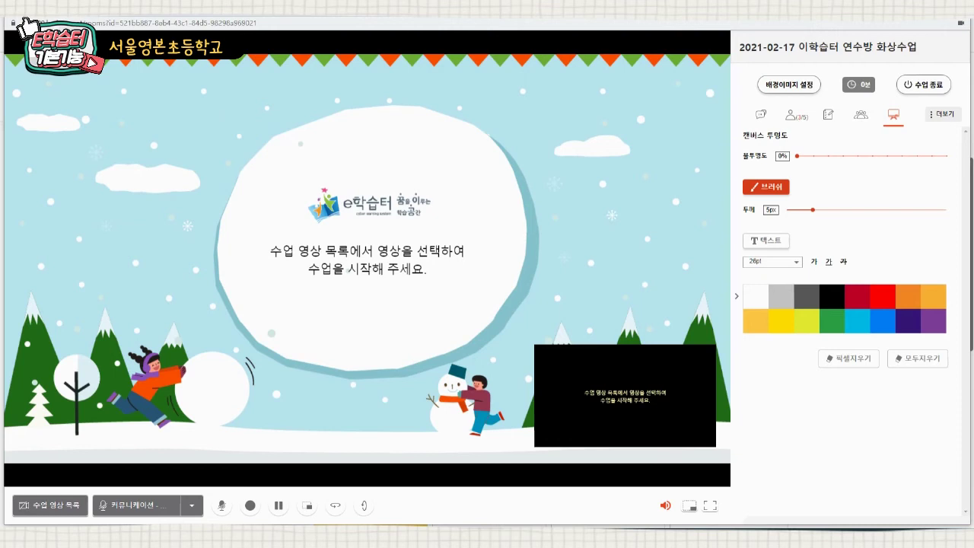
pyautogui.moveTo(317, 187)
pyautogui.mouseDown()
pyautogui.moveTo(327, 200)
pyautogui.moveTo(411, 212)
pyautogui.mouseUp()
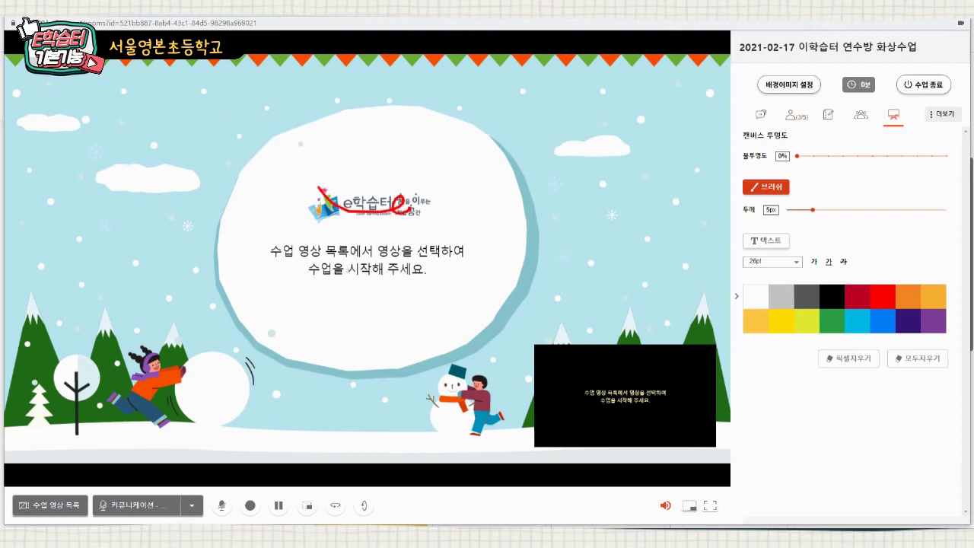
pyautogui.moveTo(378, 129)
pyautogui.mouseDown()
pyautogui.moveTo(368, 165)
pyautogui.moveTo(413, 141)
pyautogui.moveTo(437, 164)
pyautogui.mouseUp()
pyautogui.moveTo(452, 138); pyautogui.dragTo(481, 146)
pyautogui.moveTo(461, 153); pyautogui.dragTo(502, 158)
pyautogui.moveTo(505, 143); pyautogui.dragTo(556, 168)
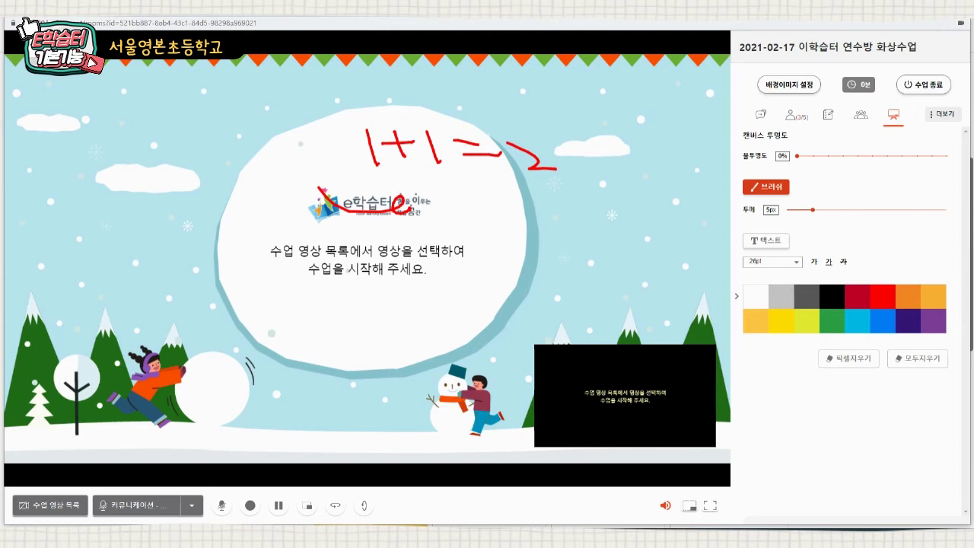
pyautogui.moveTo(415, 202)
pyautogui.mouseDown()
pyautogui.moveTo(458, 202)
pyautogui.moveTo(493, 234)
pyautogui.mouseUp()
pyautogui.moveTo(510, 201)
pyautogui.mouseDown()
pyautogui.moveTo(511, 227)
pyautogui.moveTo(526, 210)
pyautogui.moveTo(535, 224)
pyautogui.mouseUp()
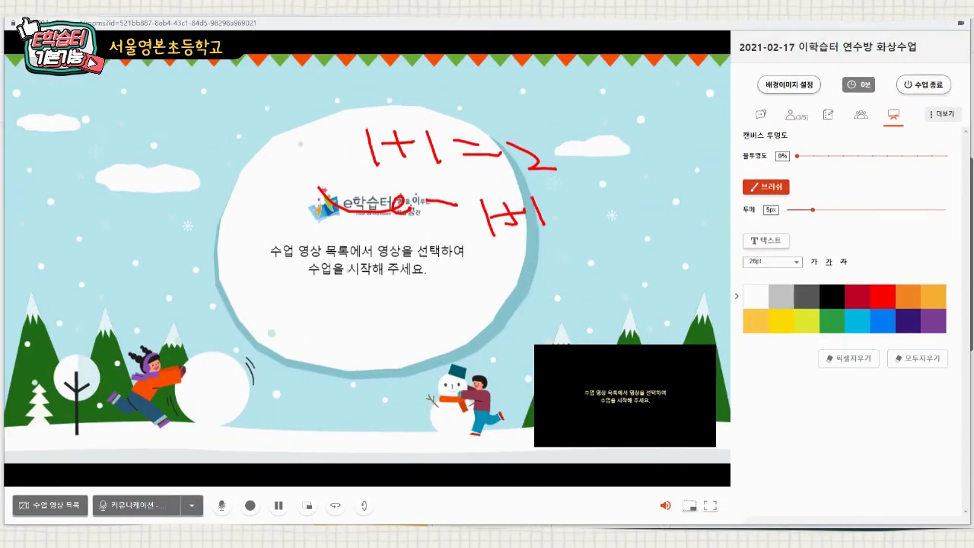
# - Erase part of the handwriting with 픽셀지우기, then clear everything with 모두지우기
pyautogui.click(730, 260)
pyautogui.moveTo(545, 223); pyautogui.dragTo(543, 224)
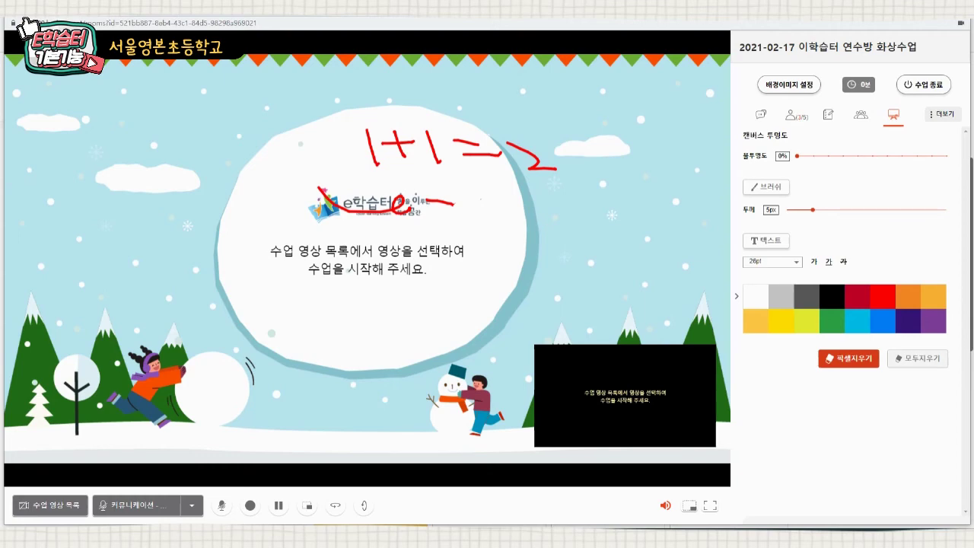
pyautogui.click(918, 359)
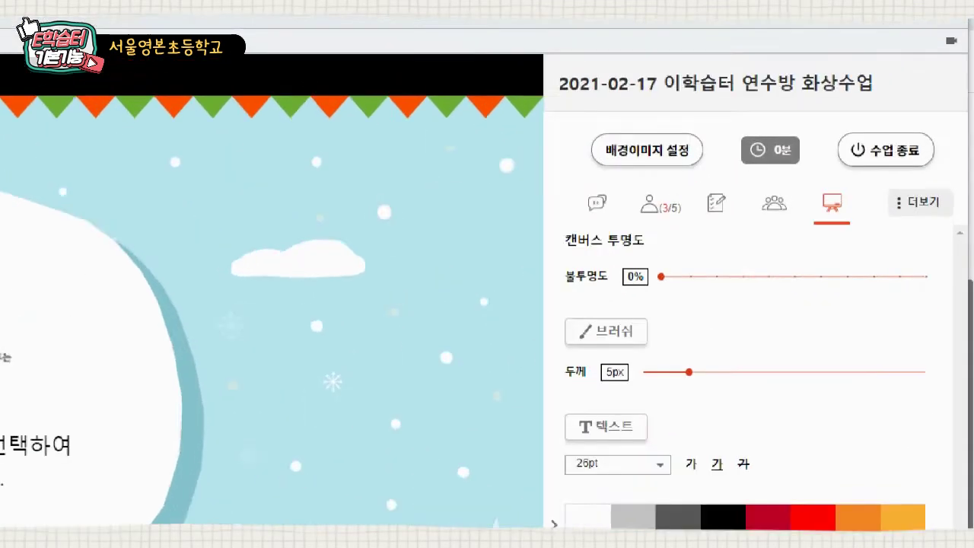
pyautogui.moveTo(926, 102); pyautogui.dragTo(971, 125)
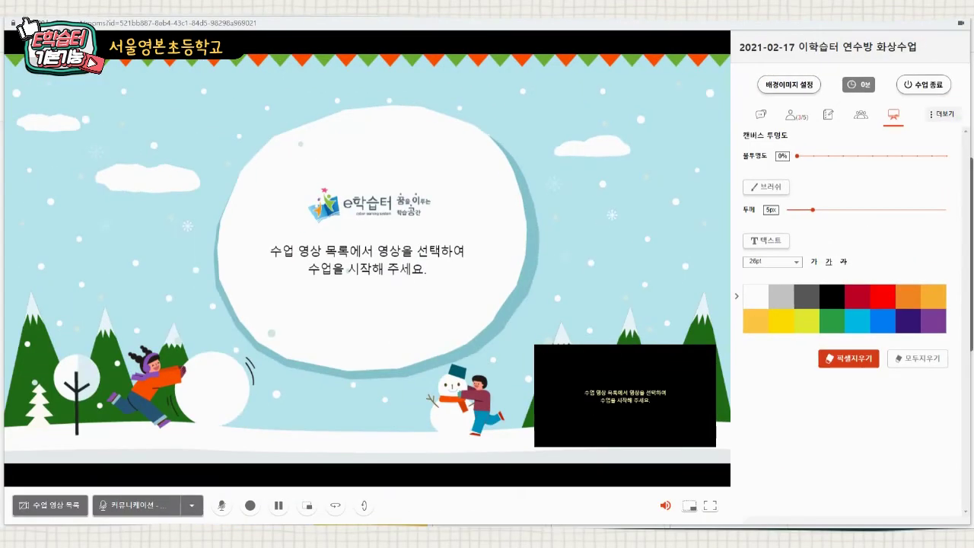
# - Title the new quiz '1+1 =' and add answers 1 and 2, marking 2 correct
pyautogui.click(911, 228)
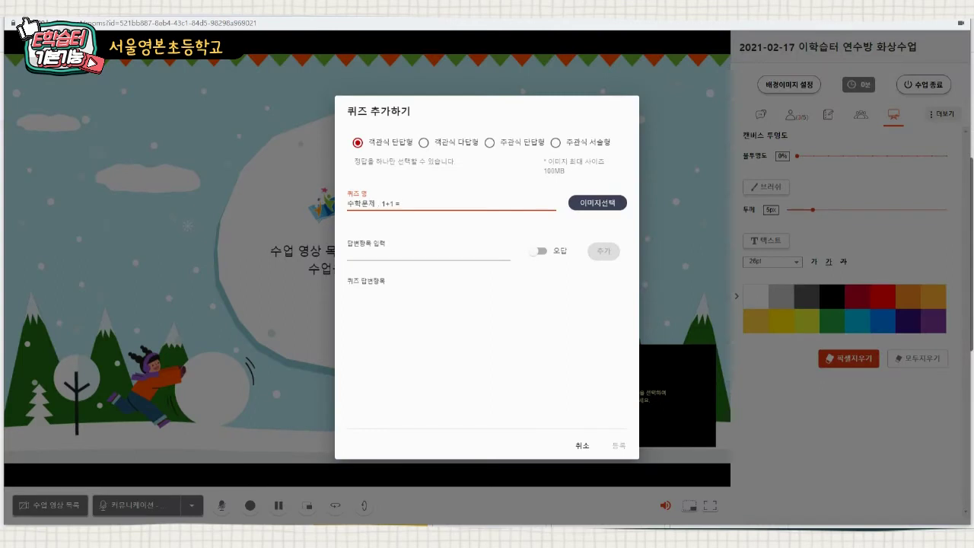
pyautogui.press('BackSpace')
pyautogui.press('BackSpace')
pyautogui.press('BackSpace')
pyautogui.press('BackSpace')
pyautogui.press('BackSpace')
pyautogui.press('BackSpace')
pyautogui.click(426, 252)
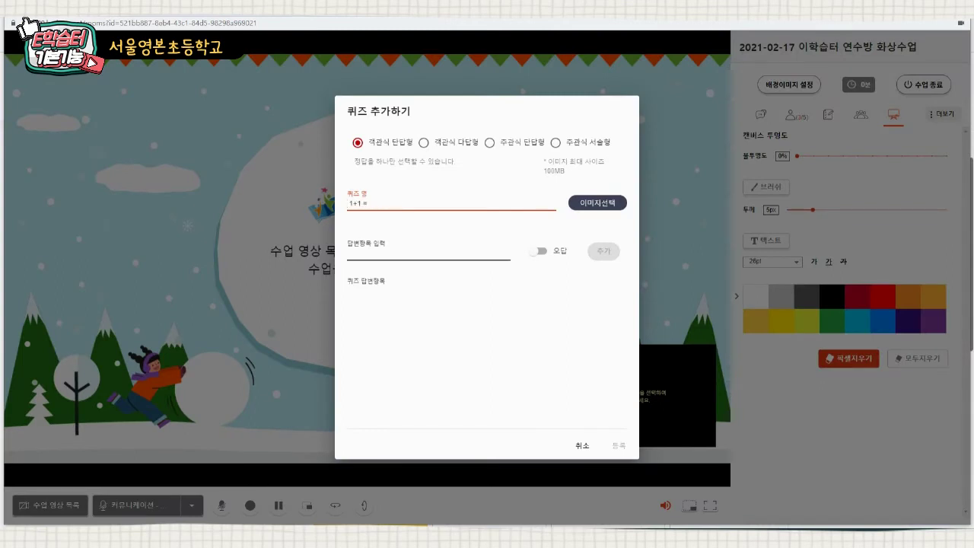
pyautogui.write('1')
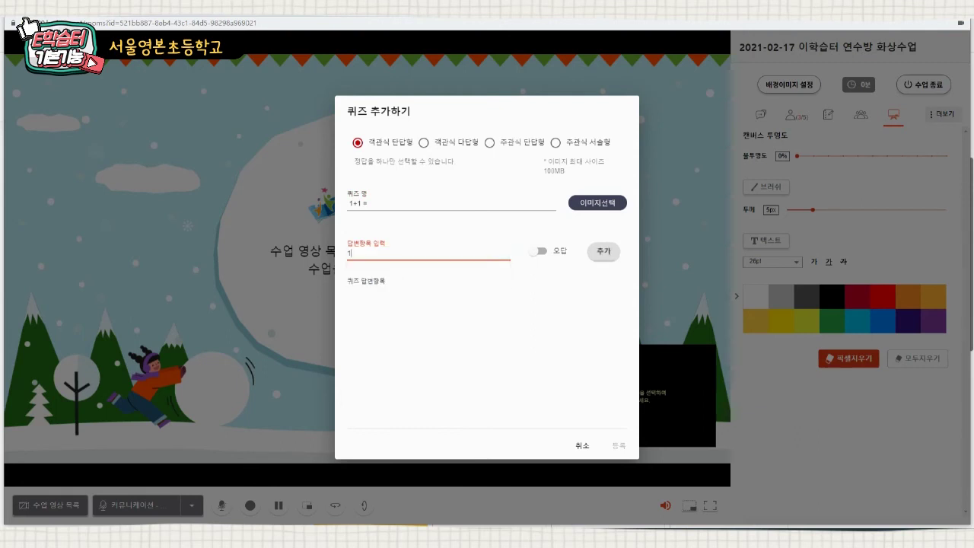
pyautogui.click(604, 251)
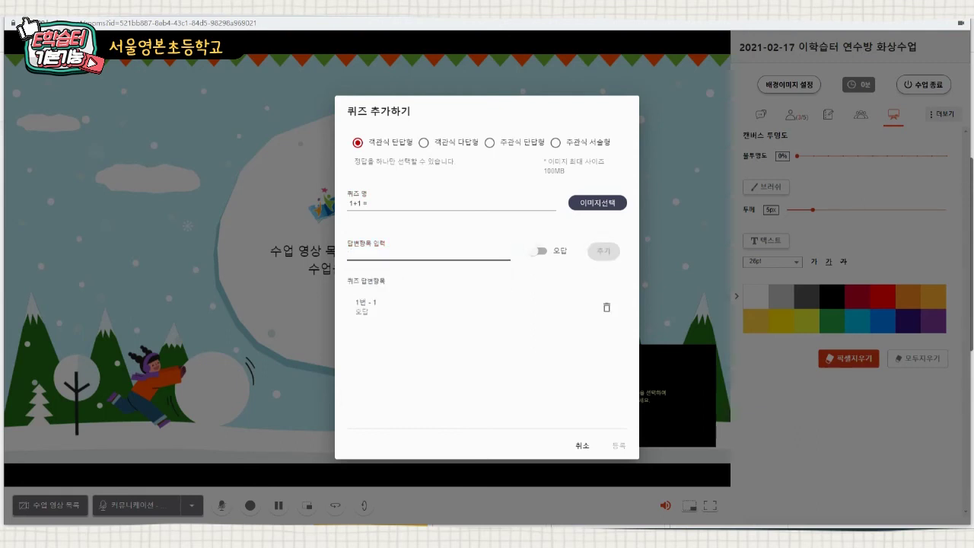
pyautogui.click(426, 253)
pyautogui.write('2')
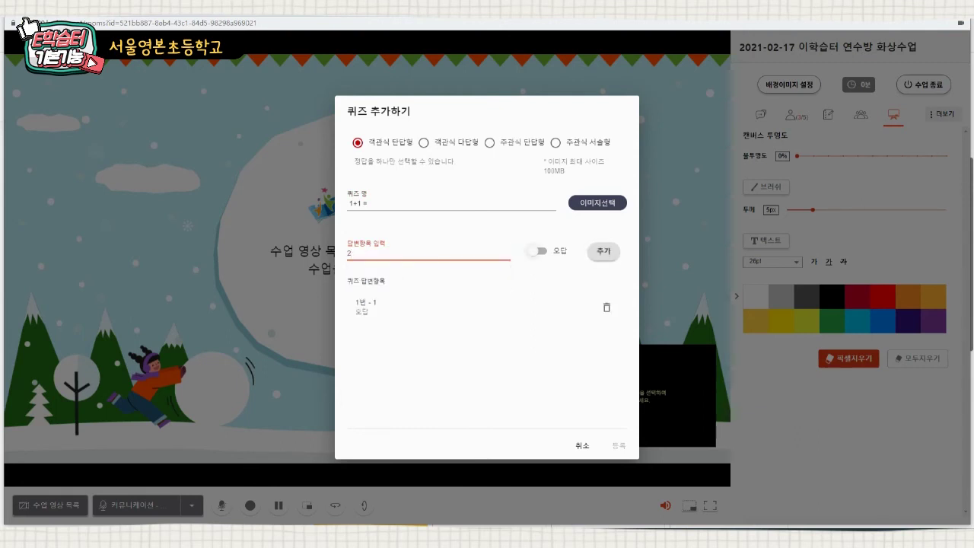
pyautogui.click(538, 251)
pyautogui.click(604, 251)
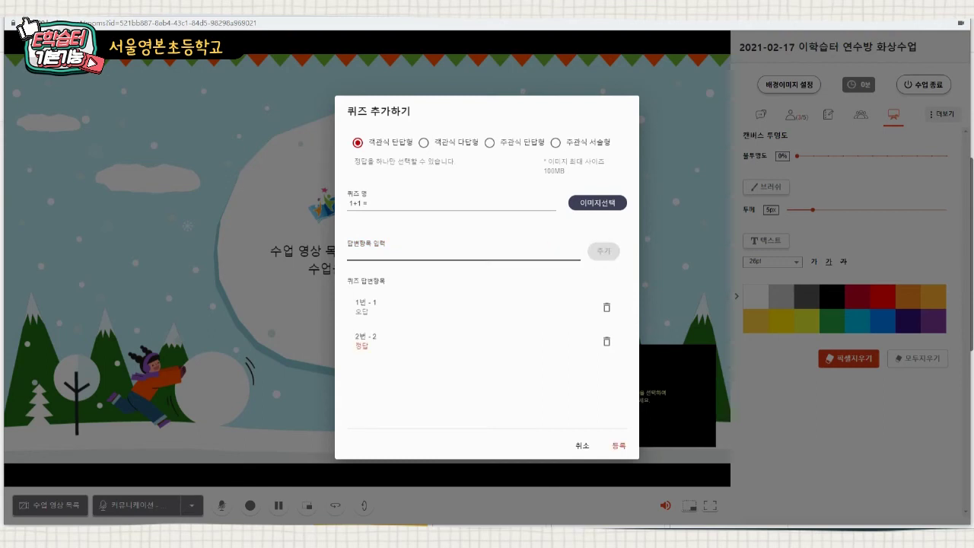
# - Add the remaining answer choices, starting with 3, and register the '1+1 =' quiz
pyautogui.click(426, 253)
pyautogui.write('3')
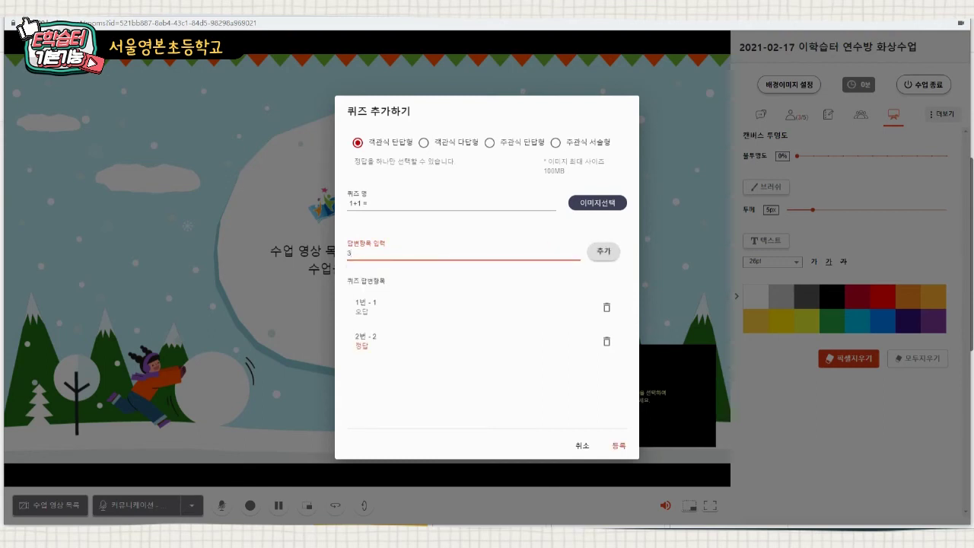
pyautogui.click(603, 251)
pyautogui.click(426, 254)
pyautogui.write('4')
pyautogui.click(603, 251)
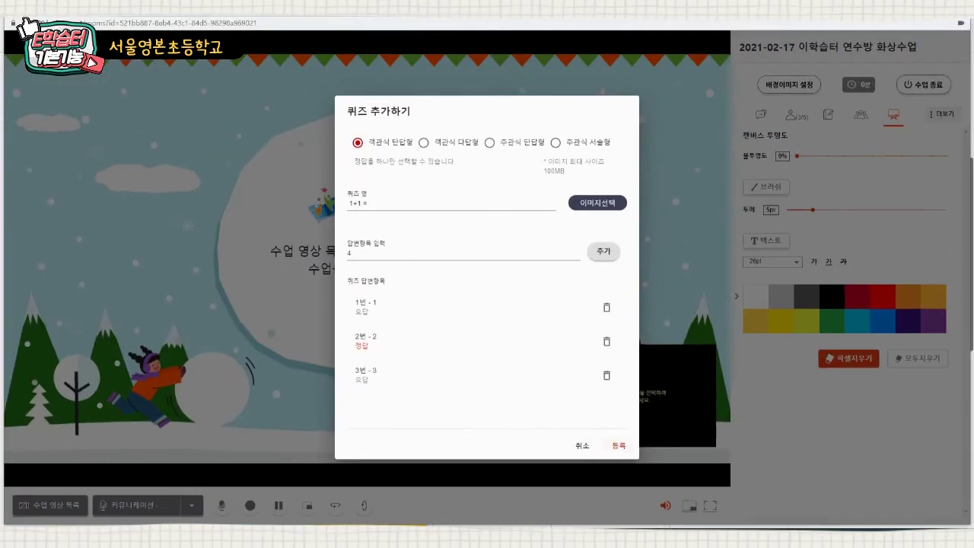
pyautogui.click(618, 445)
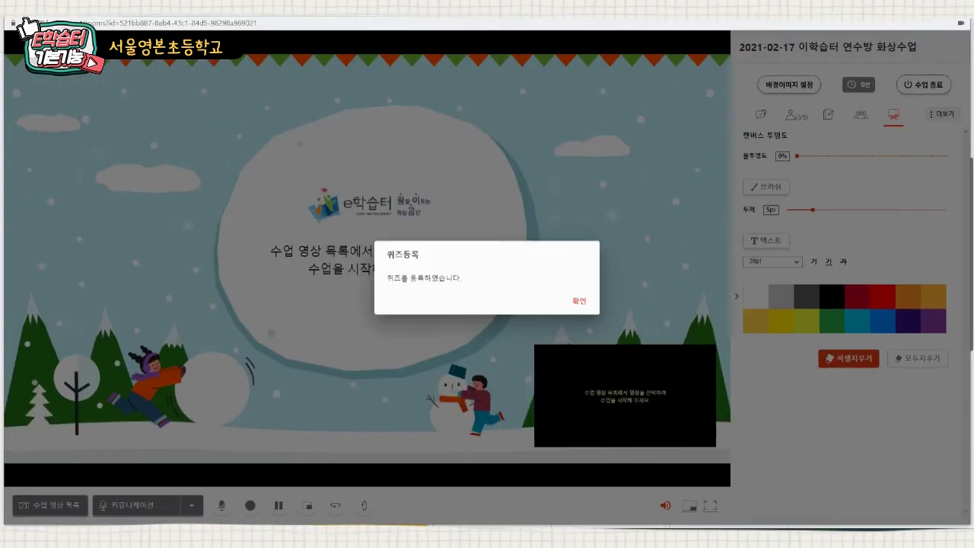
# - Start a new quiz titled '2+2' and add answer choice 3
pyautogui.press('Return')
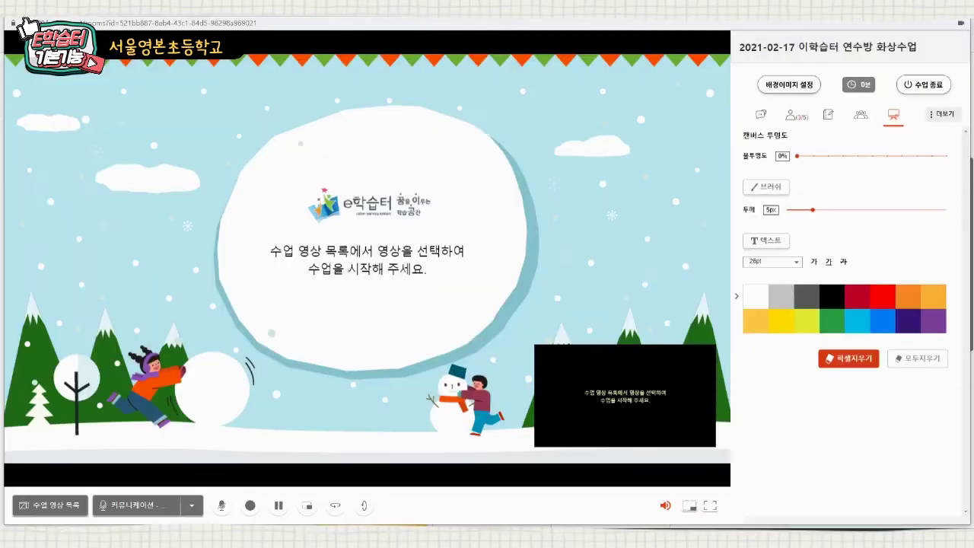
pyautogui.click(943, 114)
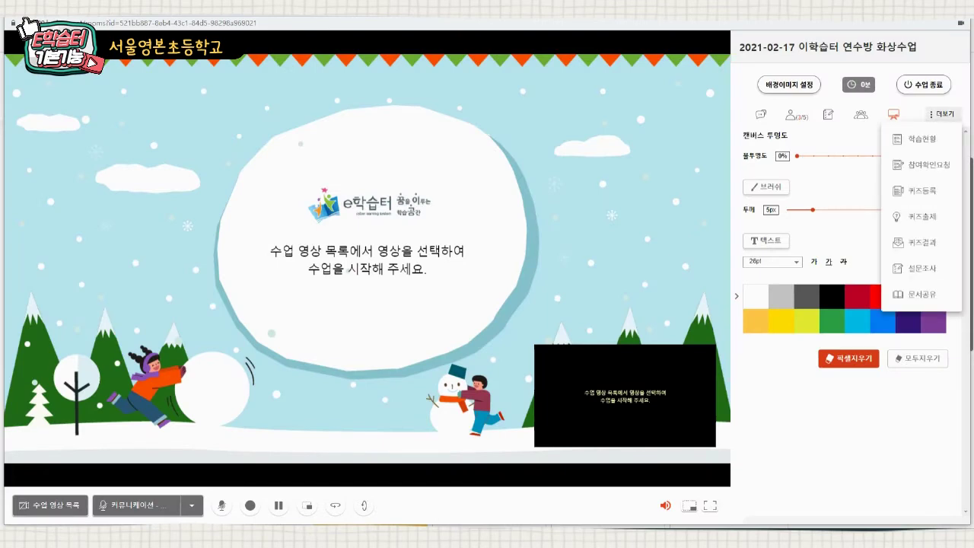
pyautogui.click(921, 190)
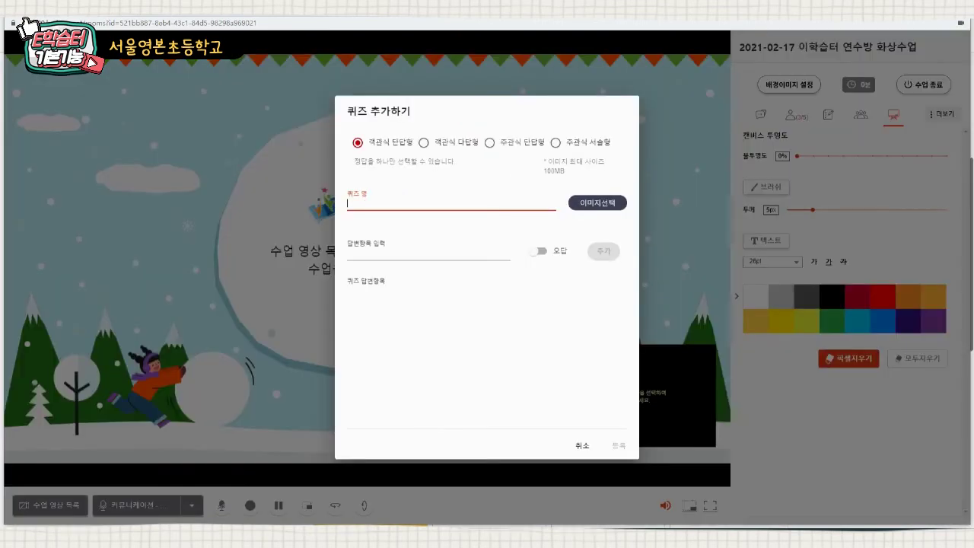
pyautogui.write('2+2')
pyautogui.click(428, 253)
pyautogui.press('Down')
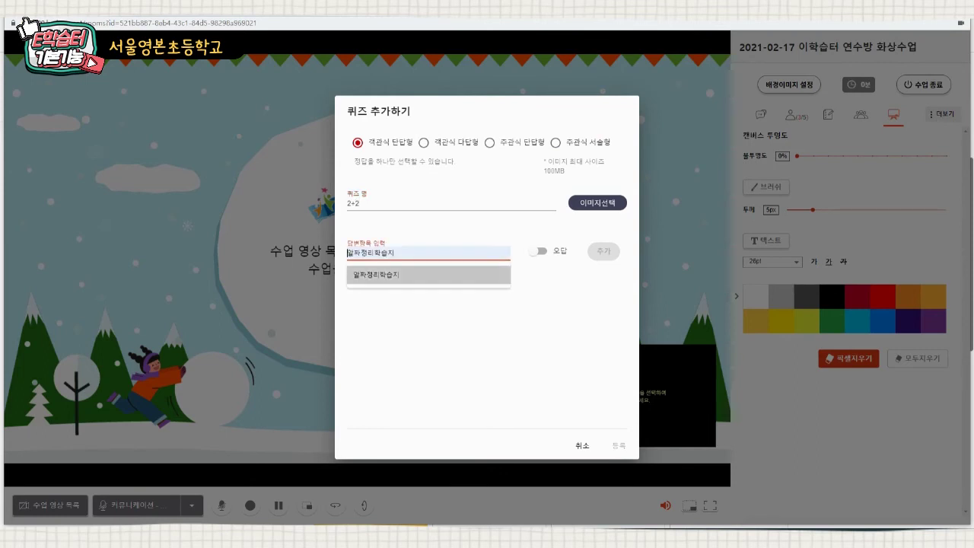
pyautogui.write('3')
pyautogui.press('Return')
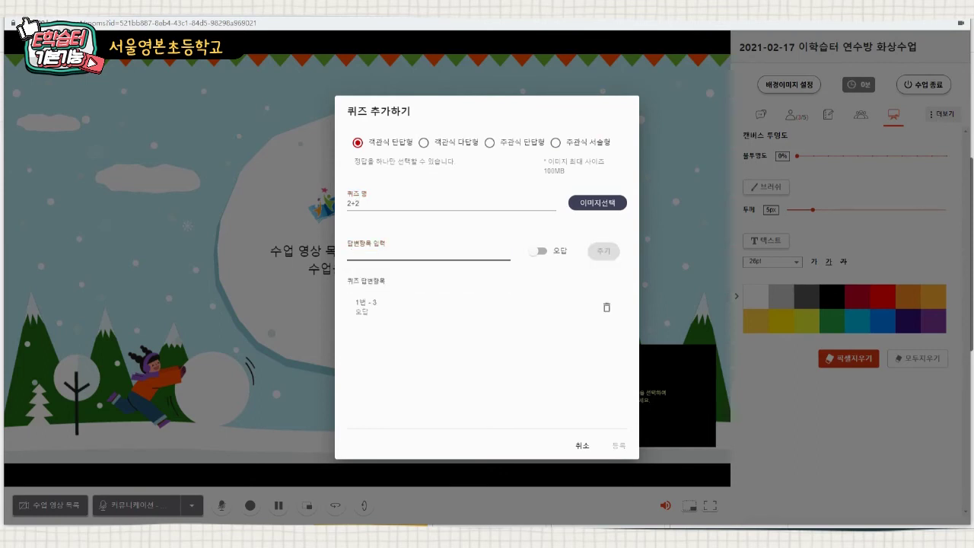
# - Add answers 4 (correct) and 5, then register the 2+2 quiz
pyautogui.write('4')
pyautogui.click(540, 250)
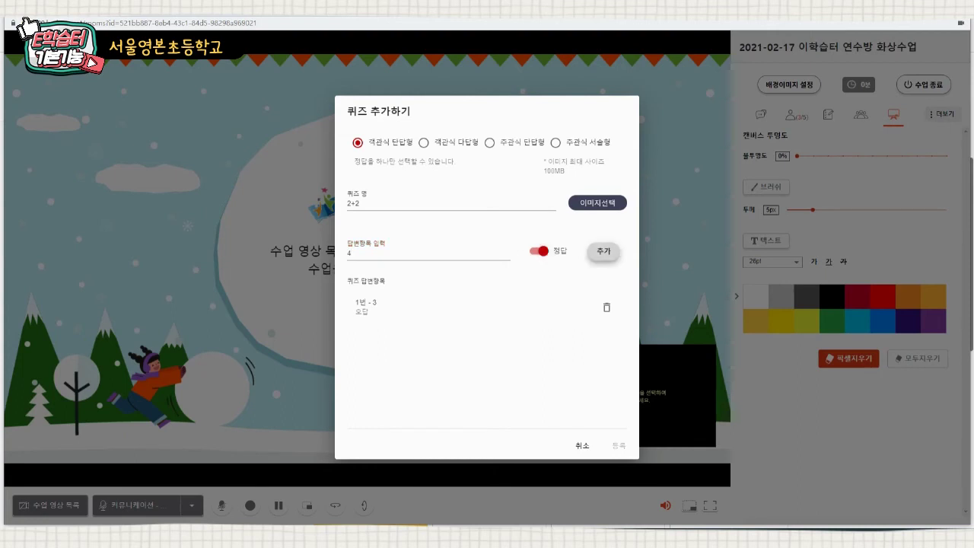
pyautogui.click(602, 251)
pyautogui.click(428, 252)
pyautogui.write('5')
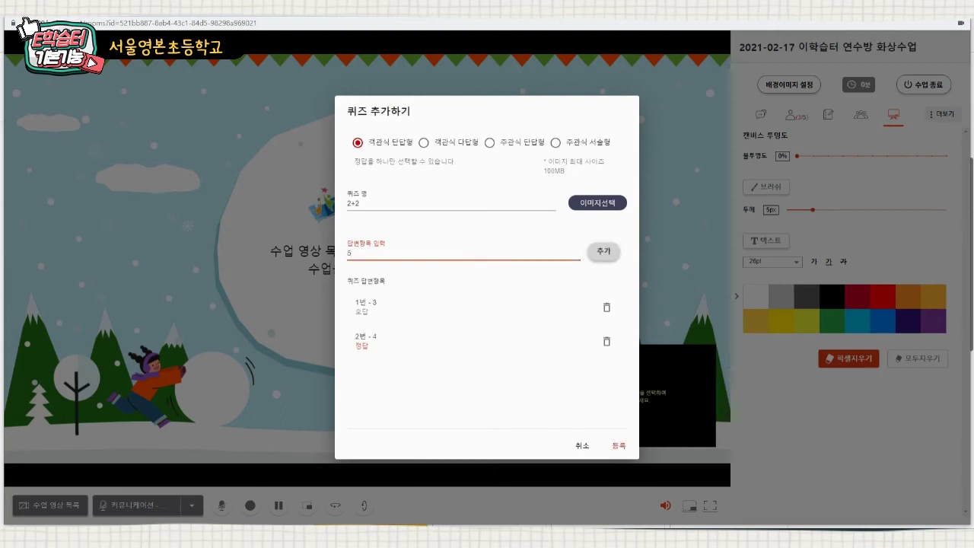
pyautogui.press('Return')
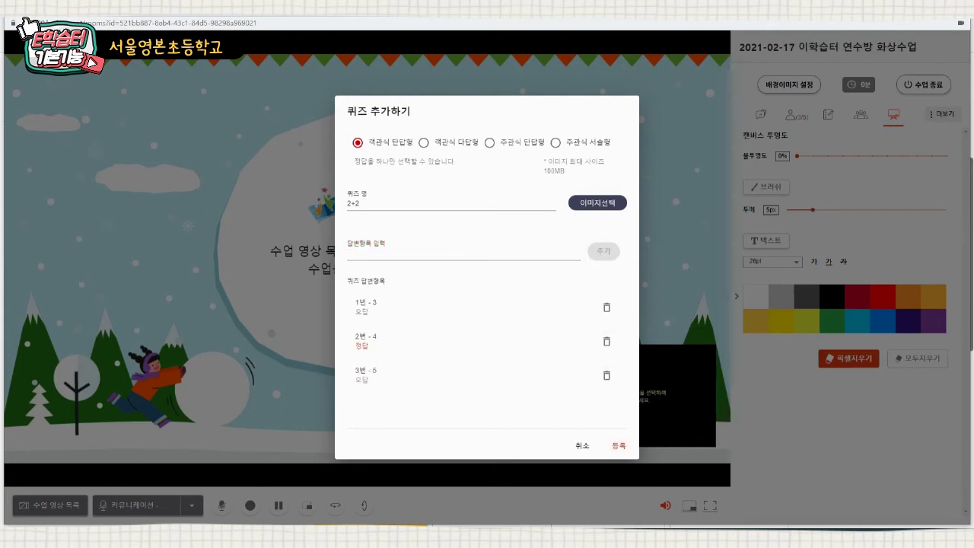
pyautogui.click(619, 445)
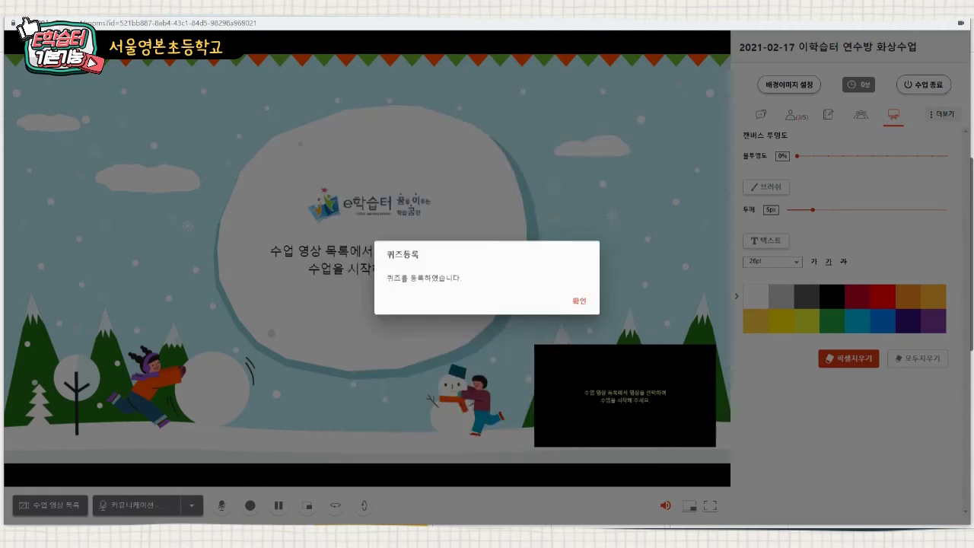
pyautogui.click(579, 302)
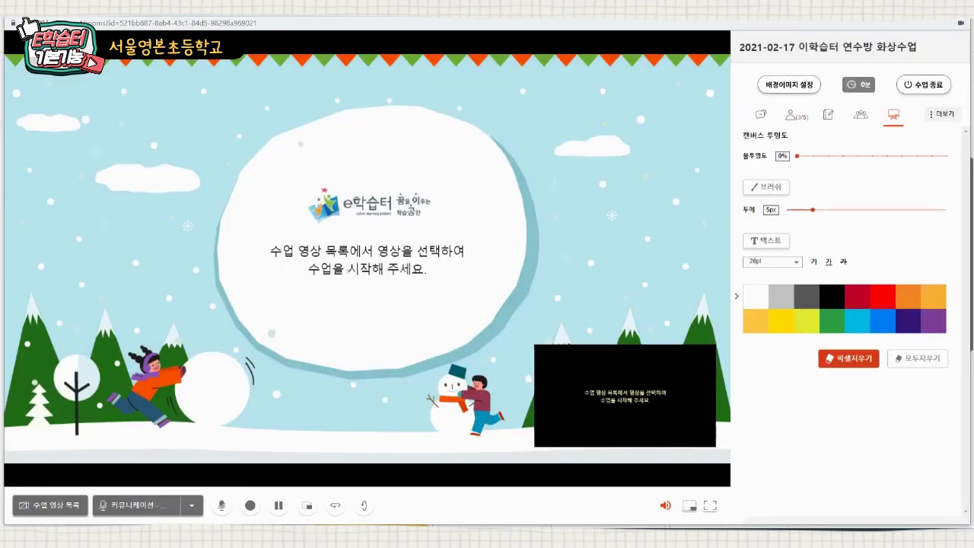
# - Issue the '1+1 =' quiz to the students through 퀴즈출제
pyautogui.click(942, 114)
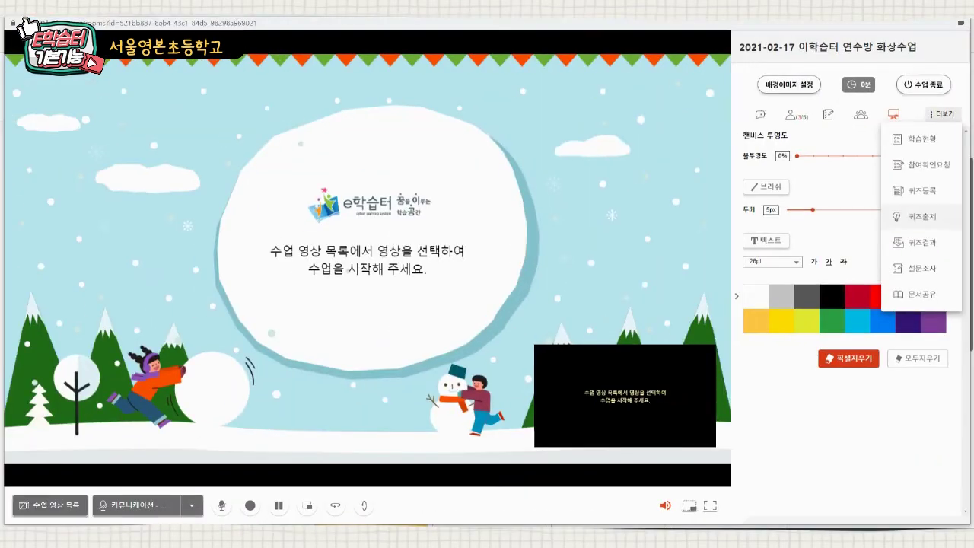
pyautogui.click(921, 216)
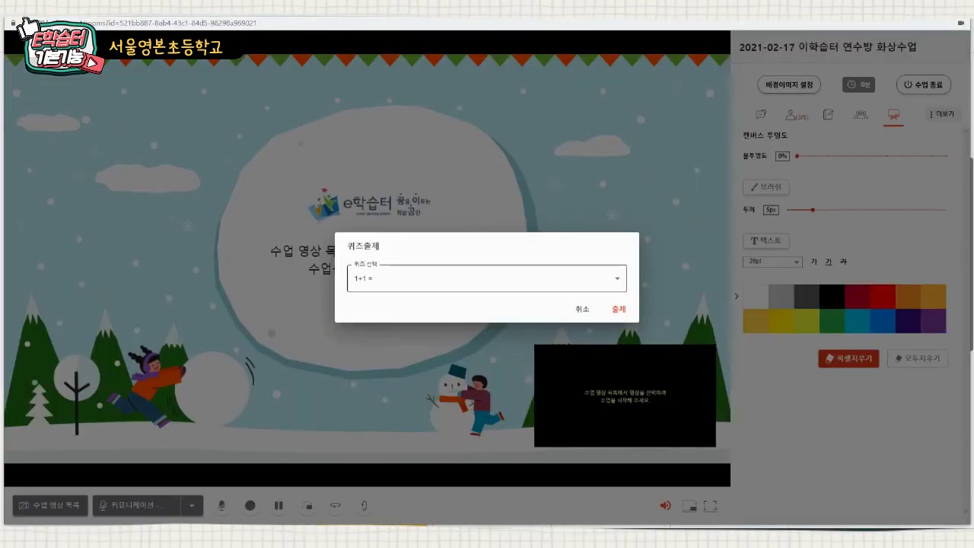
pyautogui.click(487, 278)
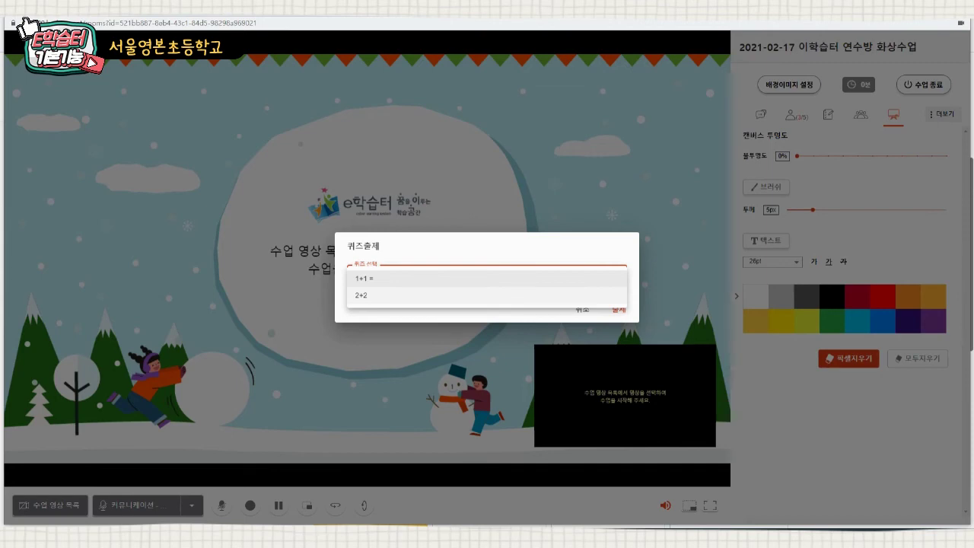
pyautogui.click(365, 278)
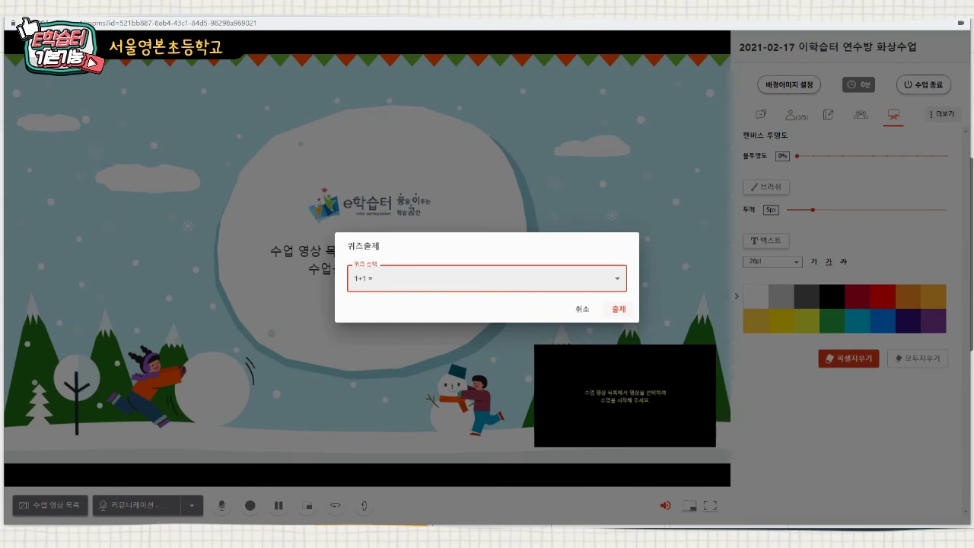
pyautogui.click(618, 309)
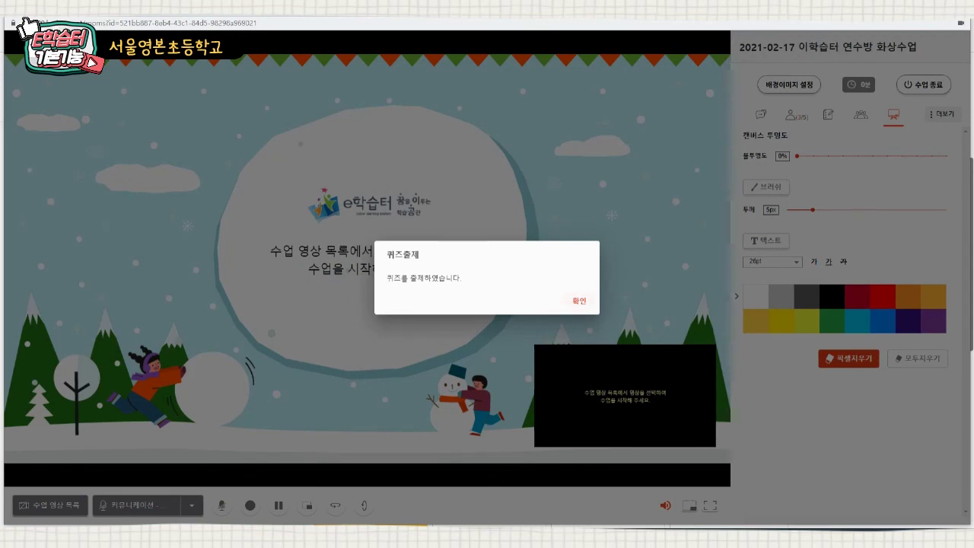
pyautogui.press('Return')
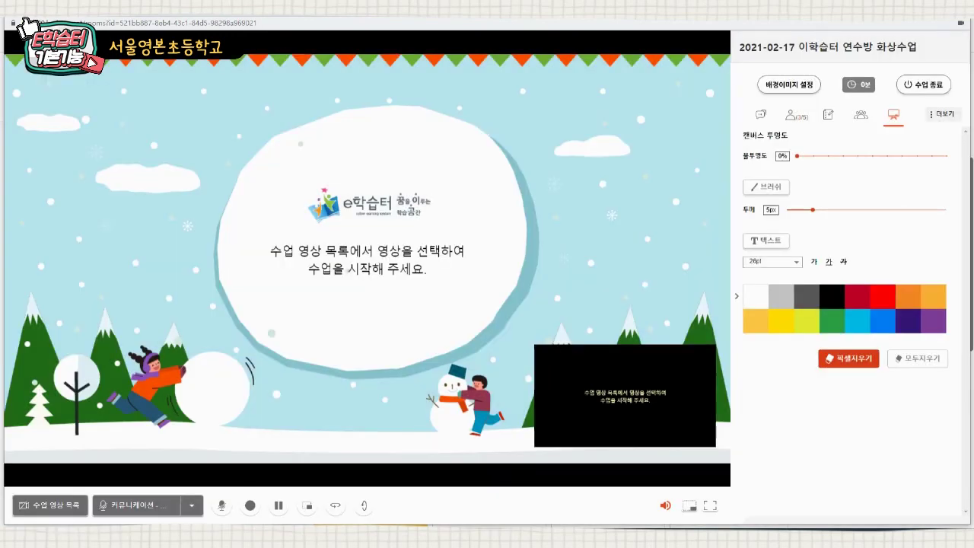
pyautogui.click(942, 114)
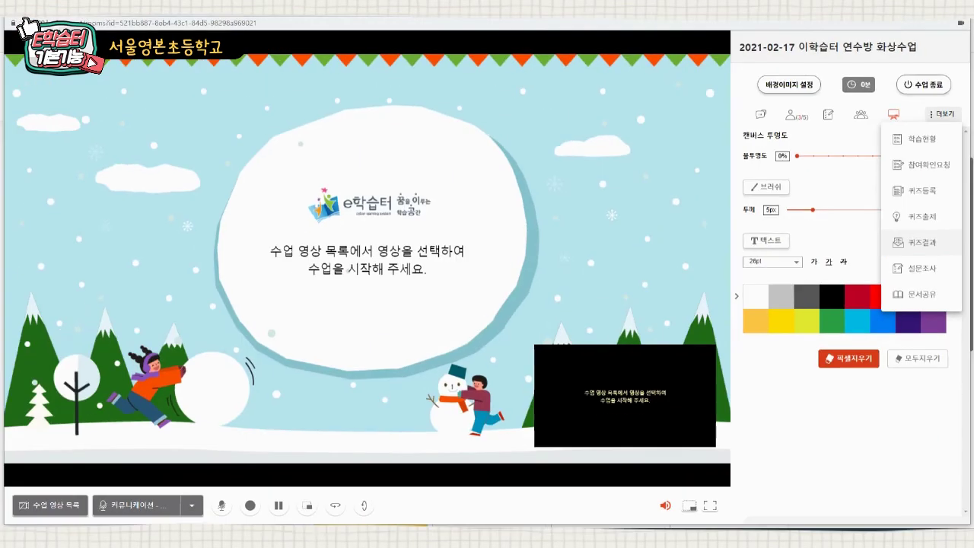
pyautogui.click(870, 274)
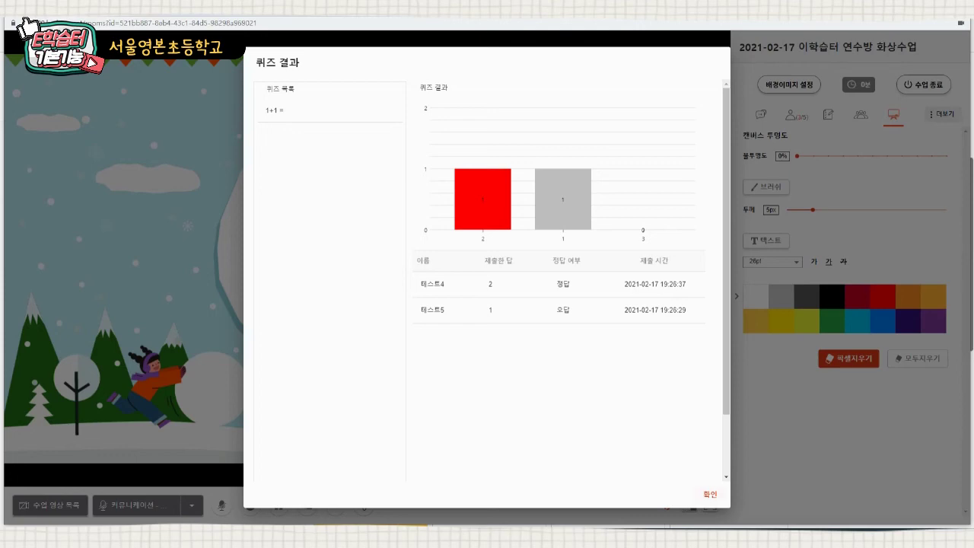
pyautogui.click(710, 495)
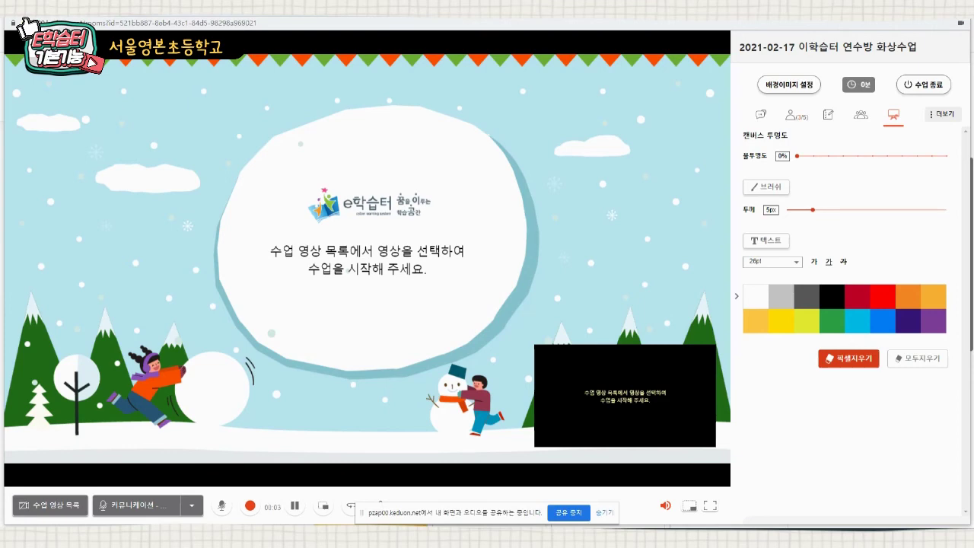
# - Share 청렴꽃 이미지 변경 예제 가정통신문(1).hwp through 문서공유 and close the document list
pyautogui.click(951, 113)
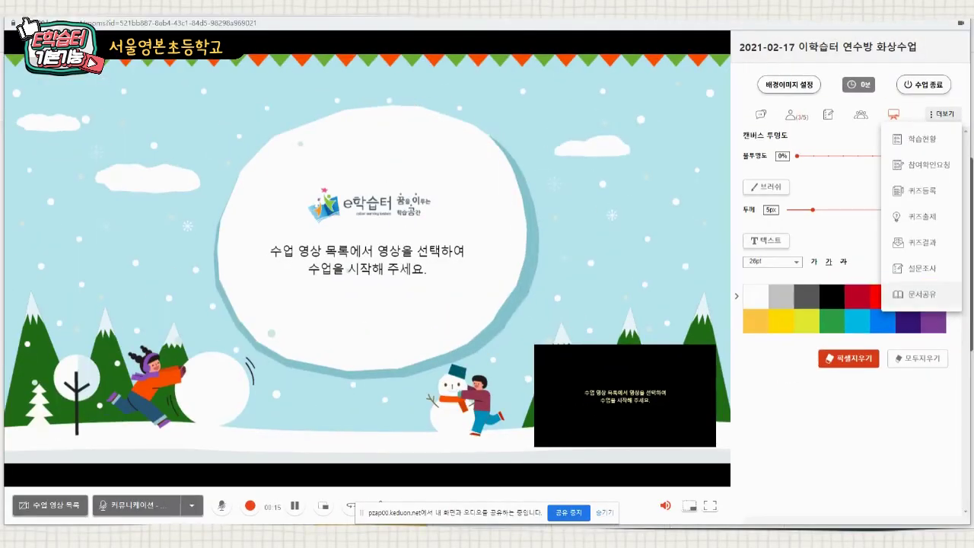
pyautogui.click(921, 294)
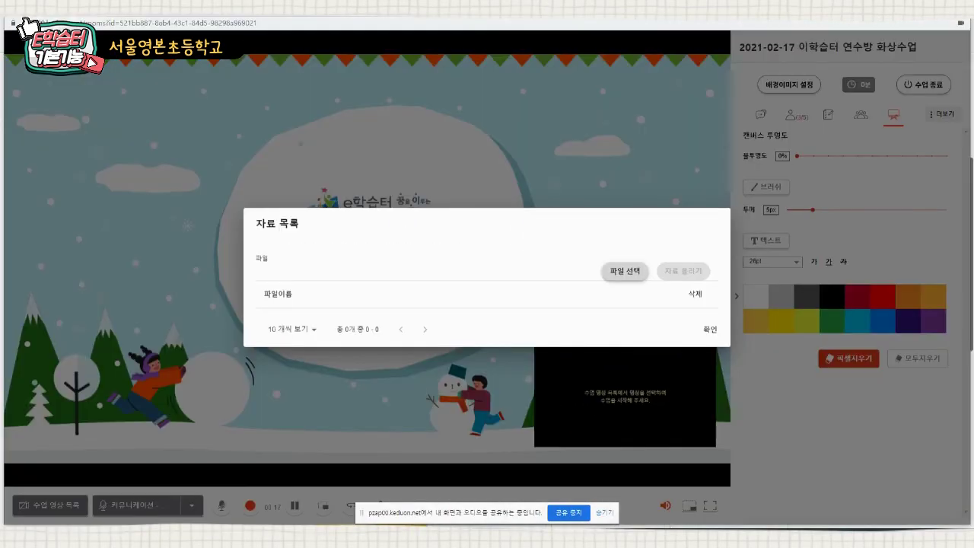
pyautogui.click(624, 270)
pyautogui.scroll(-1, 221, 144)
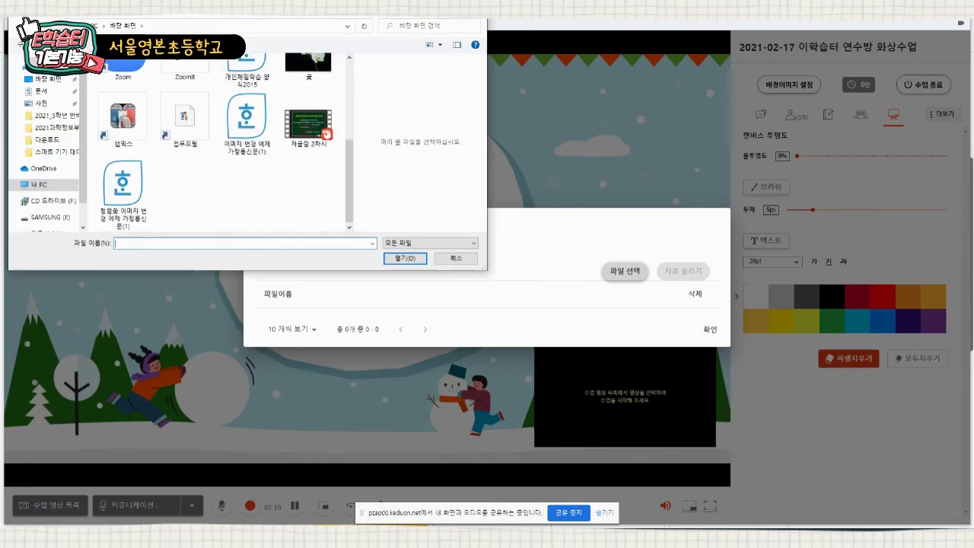
pyautogui.click(123, 192)
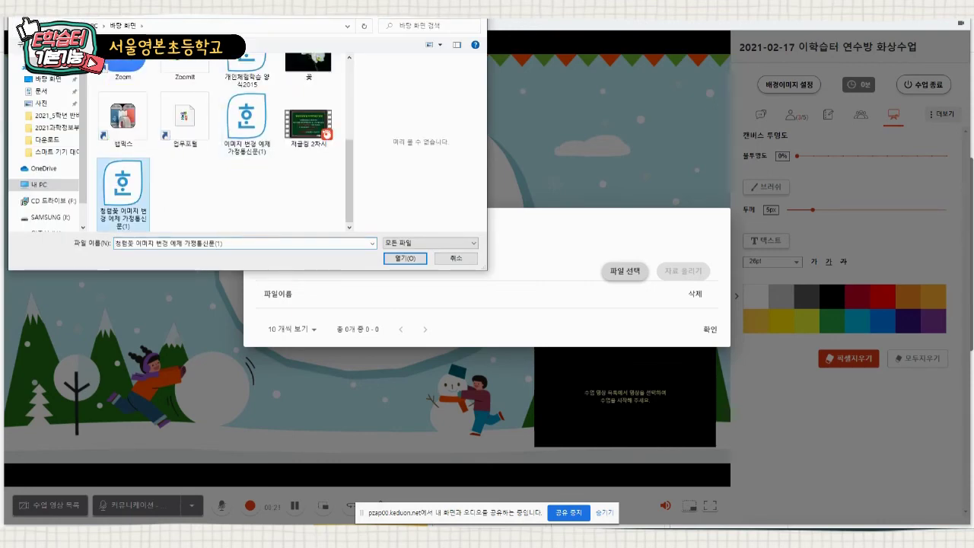
pyautogui.click(405, 258)
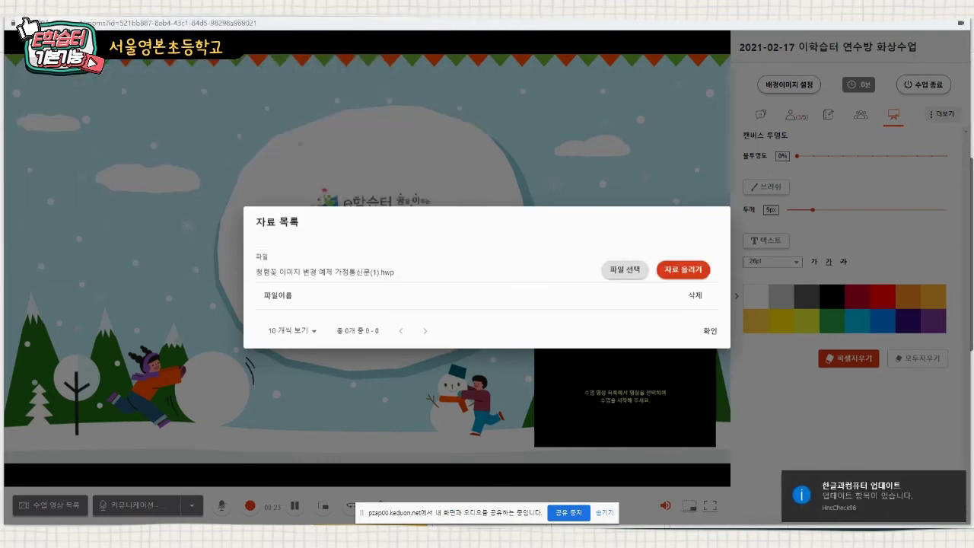
pyautogui.click(683, 269)
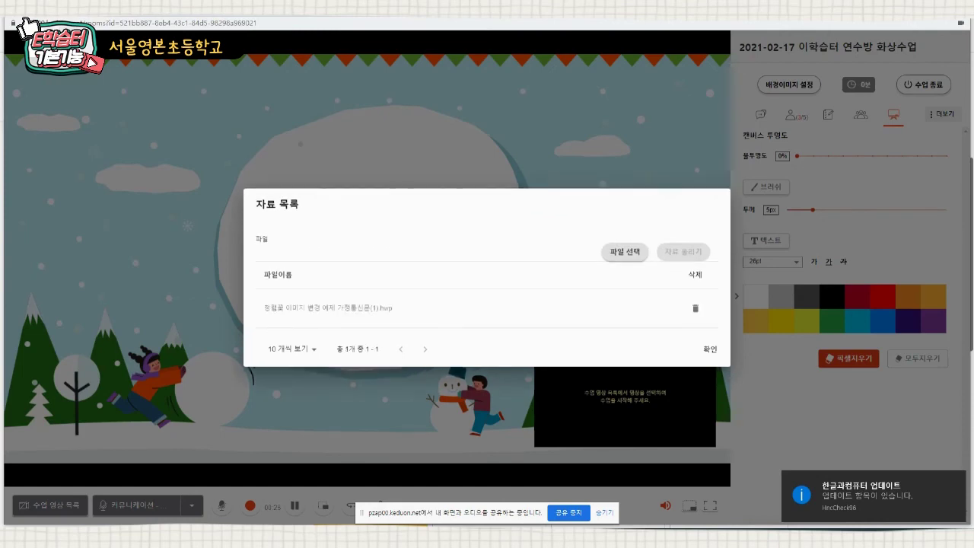
pyautogui.click(709, 348)
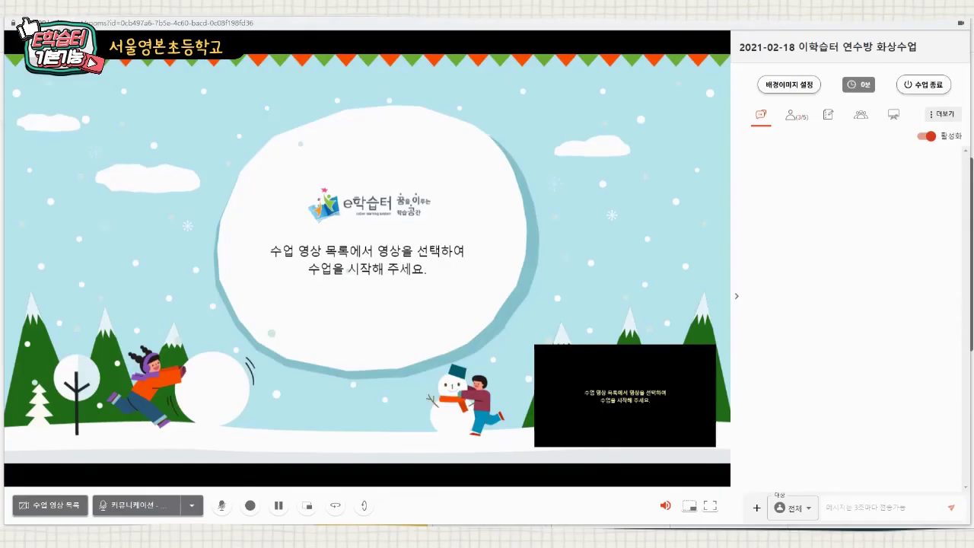
# - Show the 더보기 menu of extra class functions, including the attendance check request
pyautogui.click(943, 114)
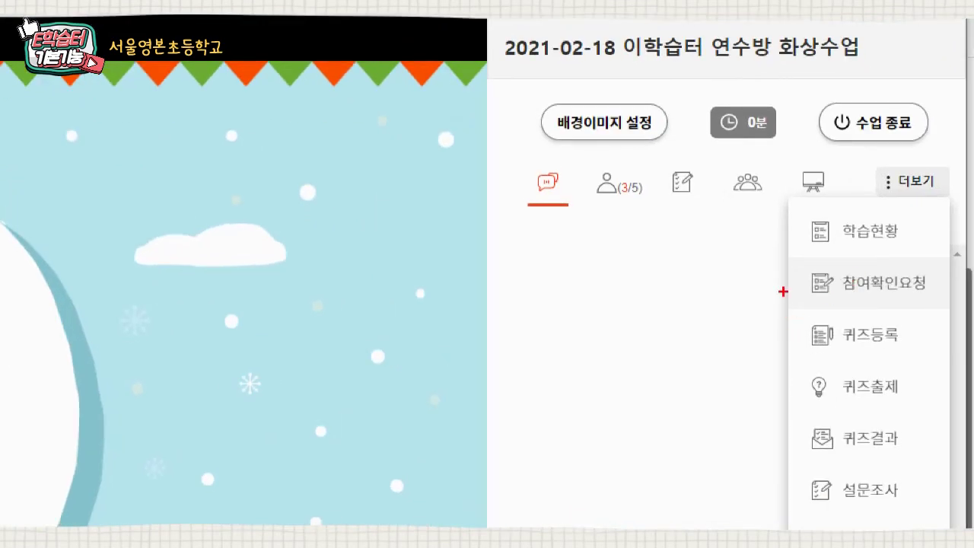
pyautogui.moveTo(795, 242); pyautogui.dragTo(944, 310)
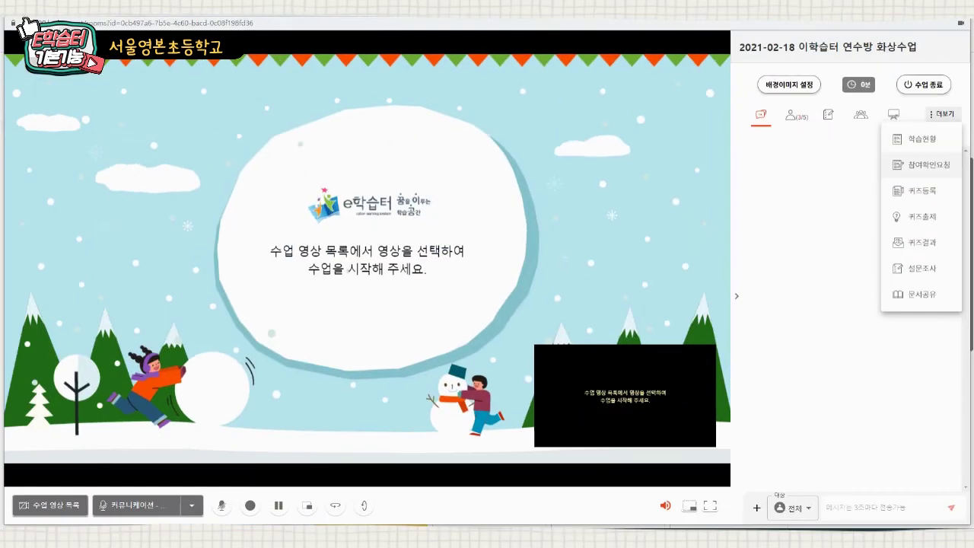
# - Send a 참여확인요청 attendance check to all students (전체) and dismiss the confirmation
pyautogui.click(924, 164)
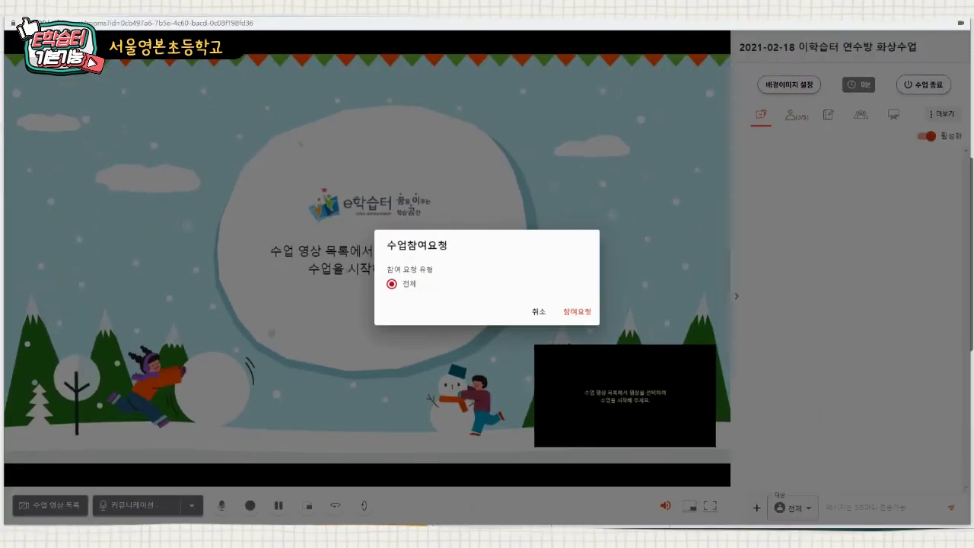
pyautogui.click(577, 311)
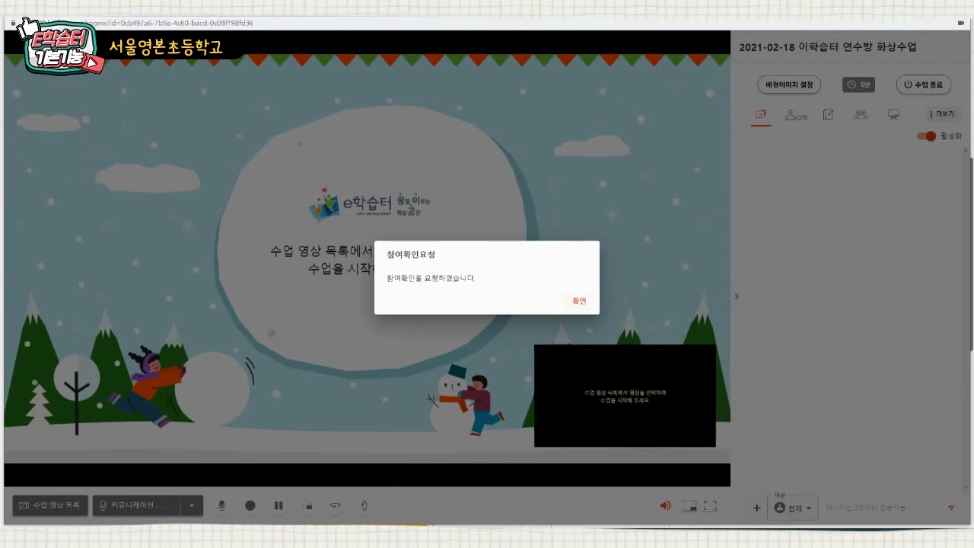
pyautogui.click(579, 300)
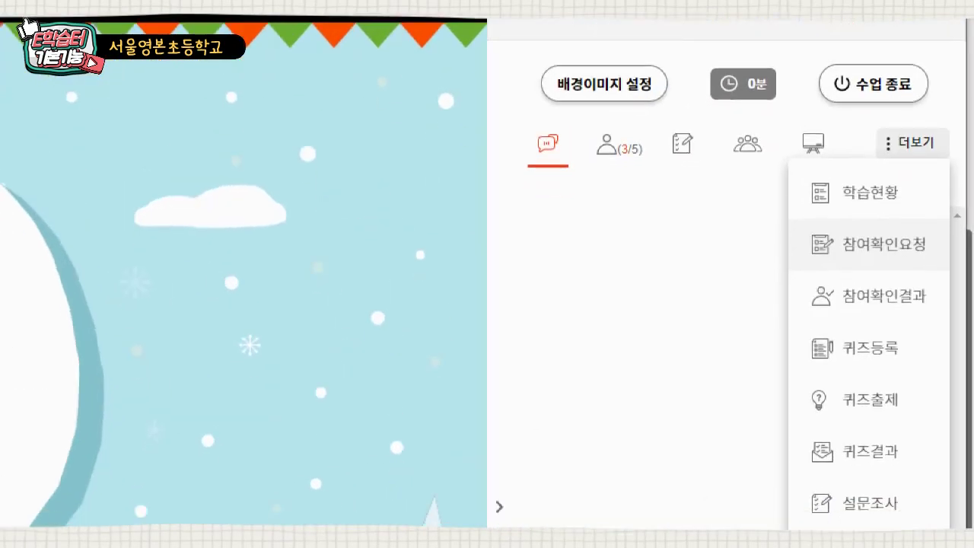
# - Open 참여확인결과: 테스트5 shows 참여 2/2; 테스트1, 테스트2 and 테스트4 show 미참여 0/2
pyautogui.moveTo(792, 256)
pyautogui.mouseDown()
pyautogui.moveTo(913, 313)
pyautogui.moveTo(955, 312)
pyautogui.moveTo(944, 312)
pyautogui.mouseUp()
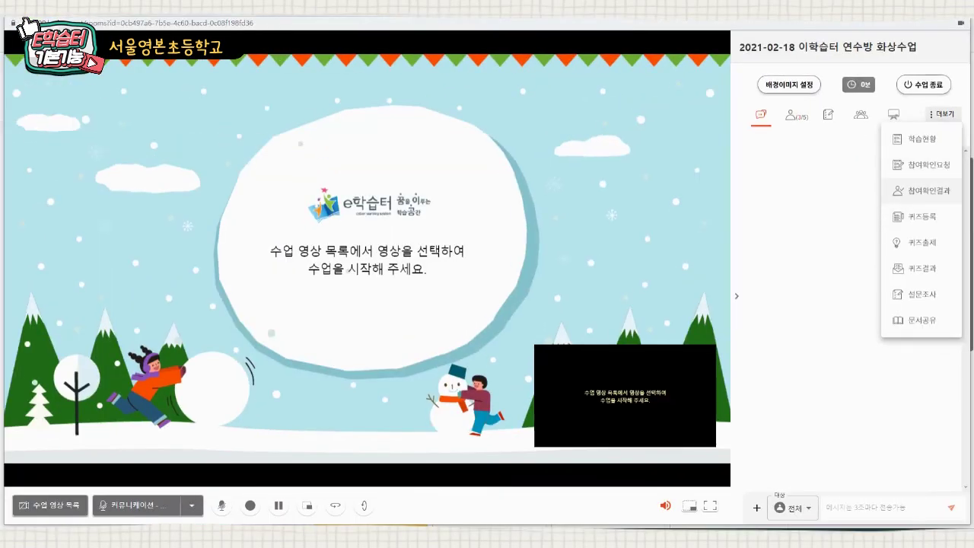
pyautogui.click(870, 284)
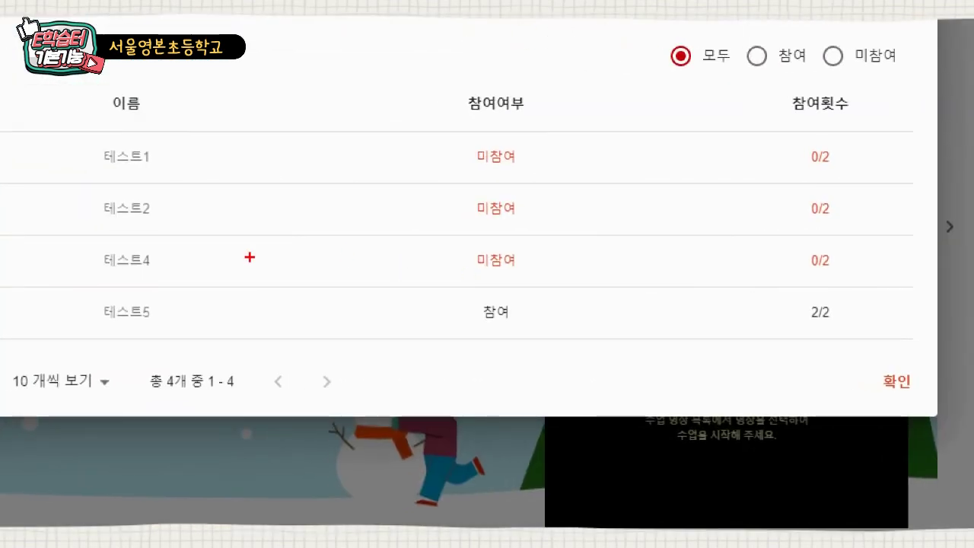
pyautogui.moveTo(74, 294)
pyautogui.mouseDown()
pyautogui.moveTo(271, 348)
pyautogui.moveTo(572, 370)
pyautogui.moveTo(884, 310)
pyautogui.moveTo(876, 337)
pyautogui.mouseUp()
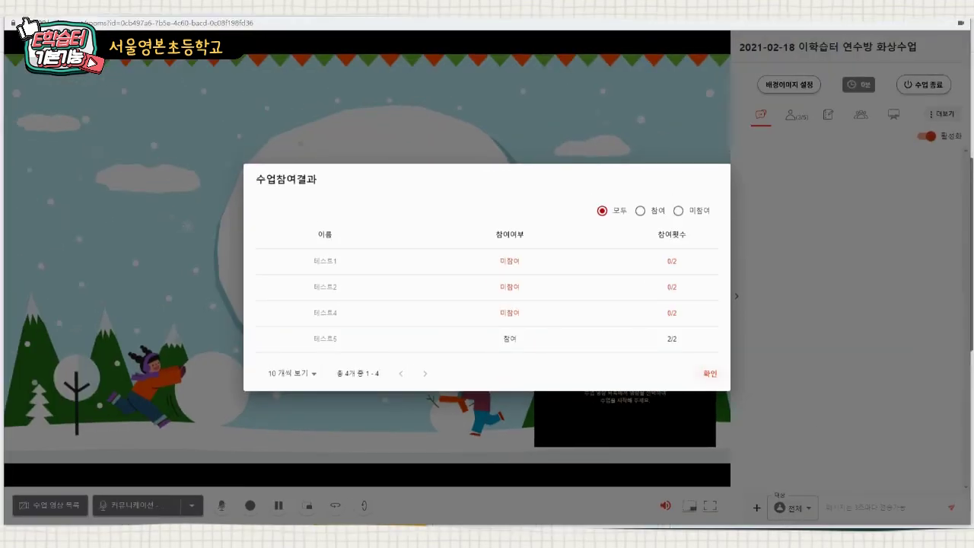
# - Close the results and resend the participation check to 미참여자만 (students who haven't joined)
pyautogui.click(710, 373)
pyautogui.click(942, 114)
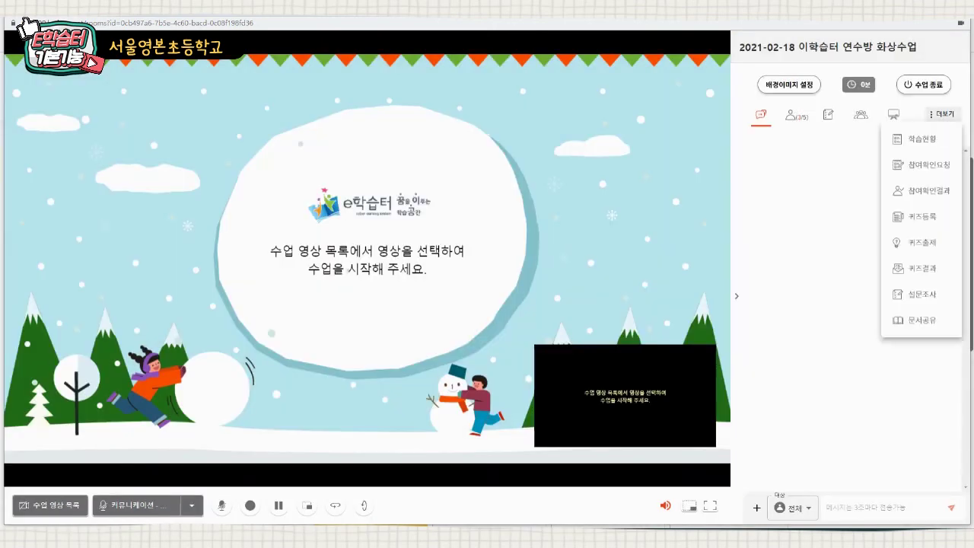
pyautogui.click(924, 164)
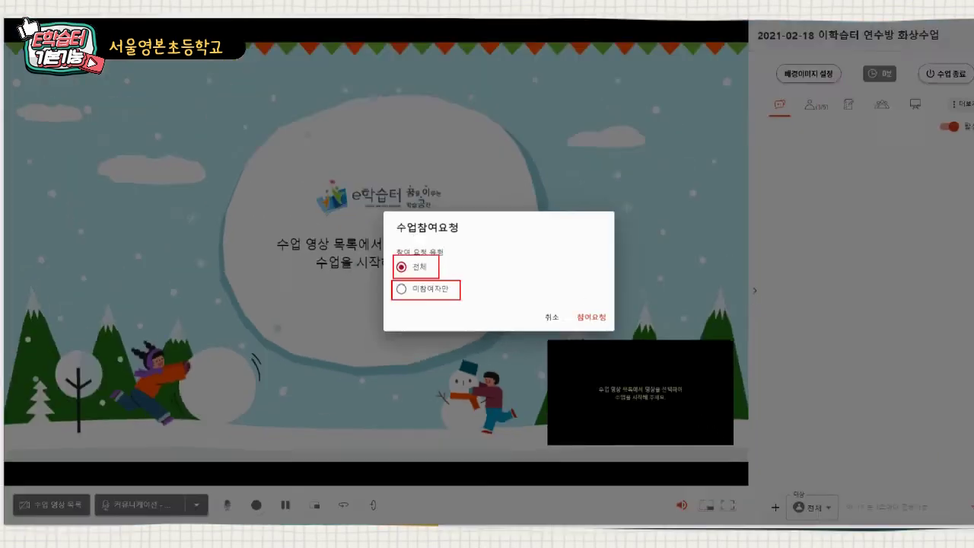
pyautogui.click(391, 294)
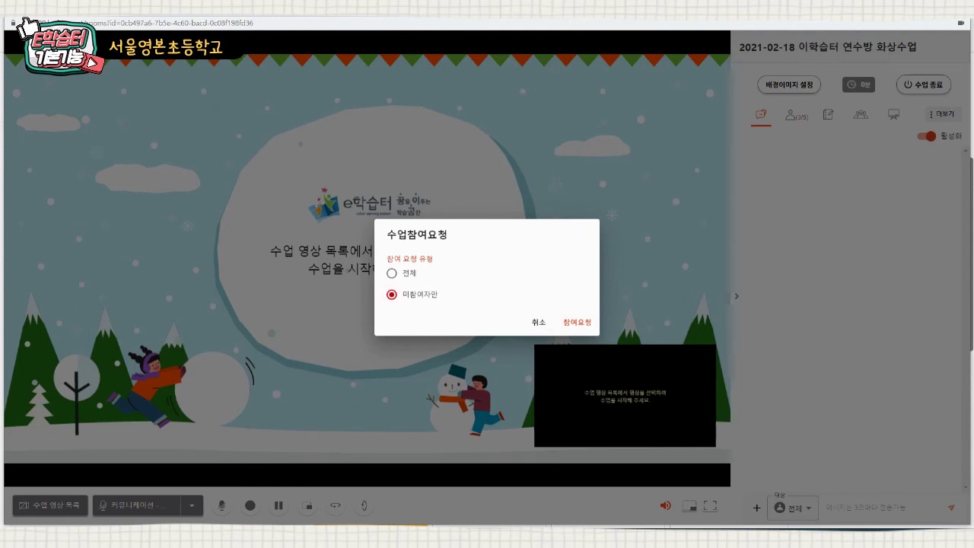
pyautogui.press('Return')
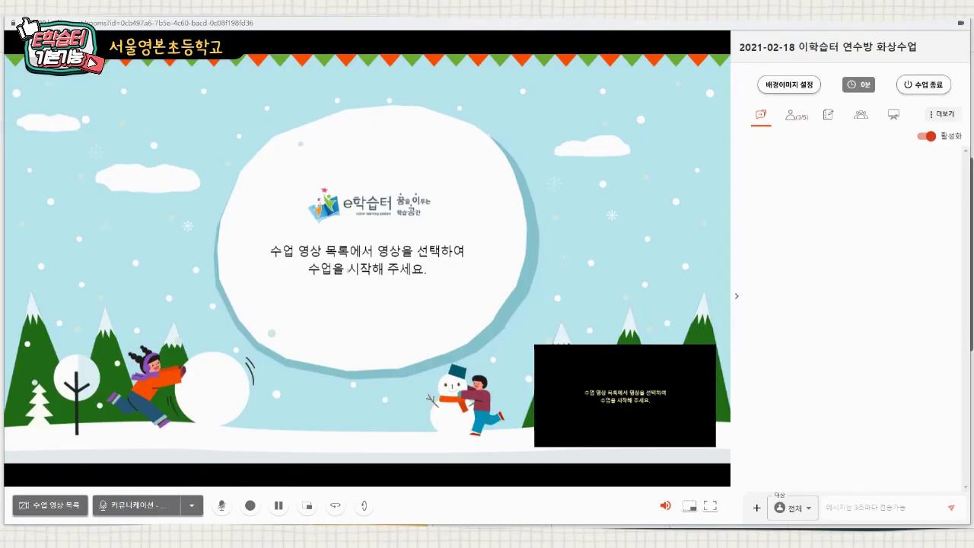
pyautogui.click(942, 114)
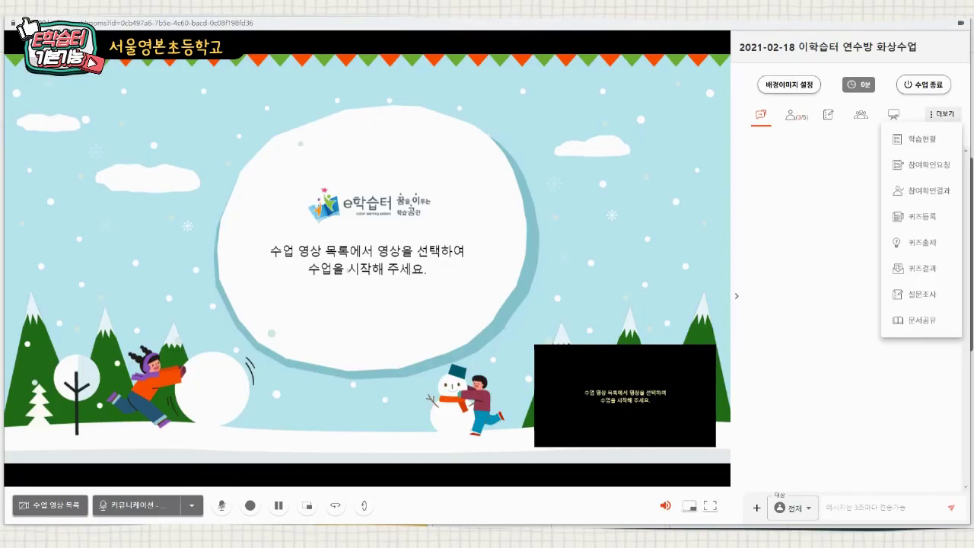
pyautogui.click(920, 188)
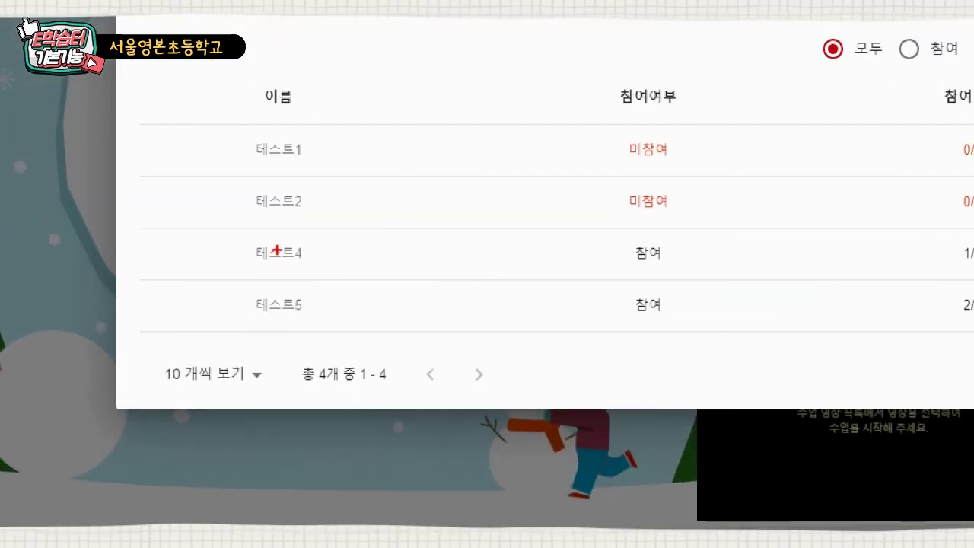
pyautogui.moveTo(446, 279); pyautogui.dragTo(728, 275)
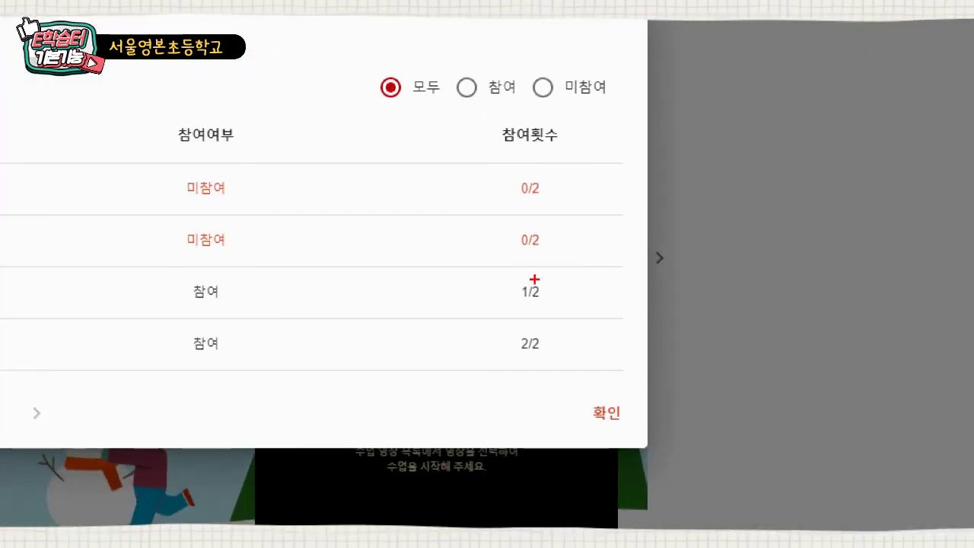
pyautogui.moveTo(523, 276); pyautogui.dragTo(539, 283)
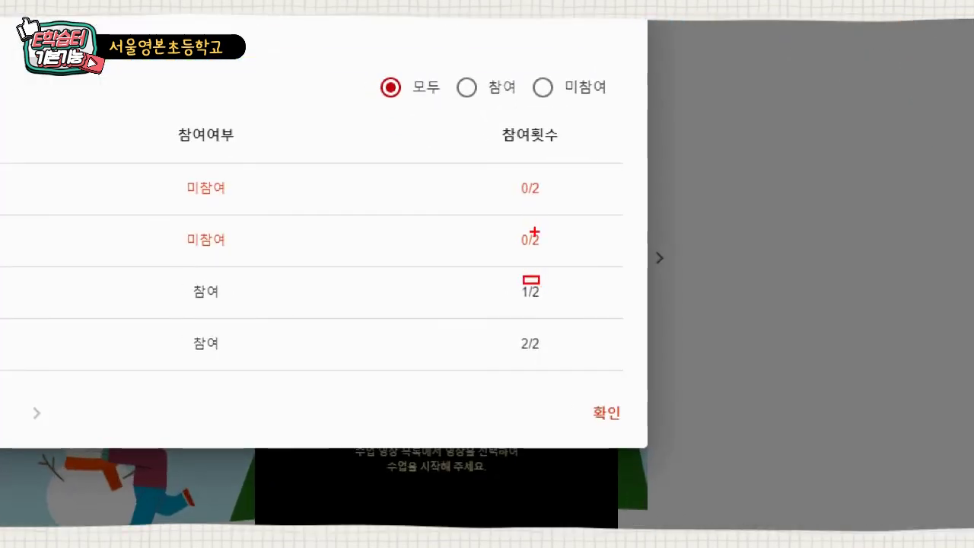
pyautogui.moveTo(535, 232)
pyautogui.mouseDown()
pyautogui.moveTo(550, 285)
pyautogui.moveTo(547, 369)
pyautogui.mouseUp()
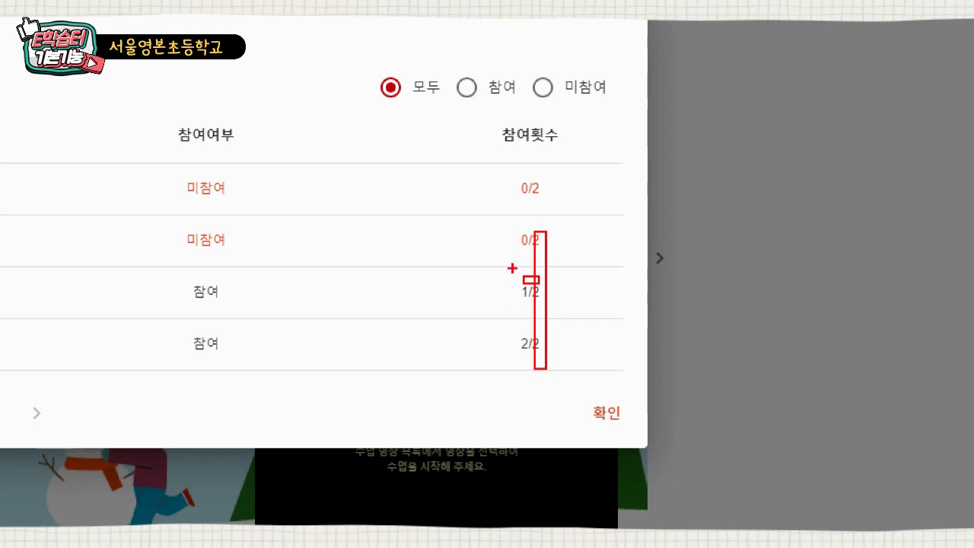
pyautogui.moveTo(513, 154); pyautogui.dragTo(520, 315)
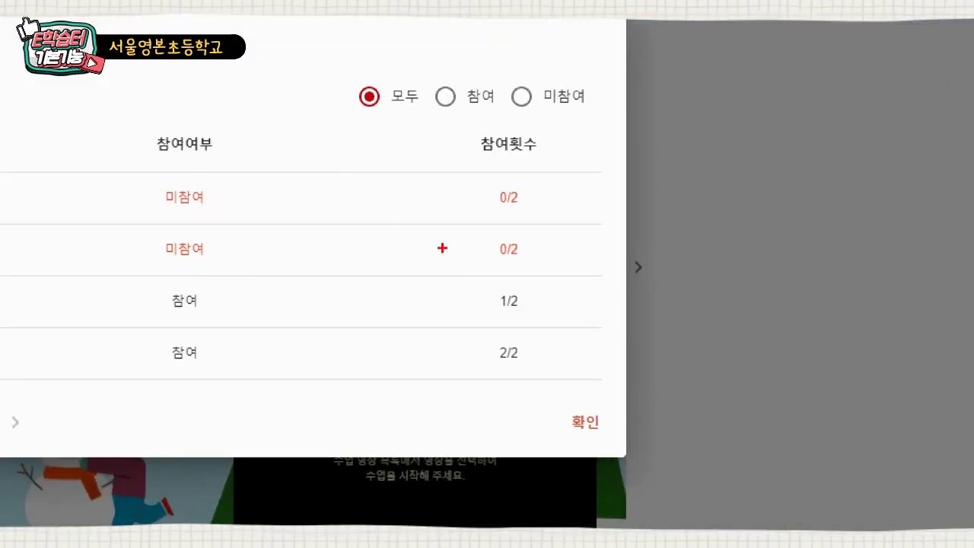
pyautogui.moveTo(480, 168)
pyautogui.mouseDown()
pyautogui.moveTo(502, 202)
pyautogui.moveTo(508, 381)
pyautogui.mouseUp()
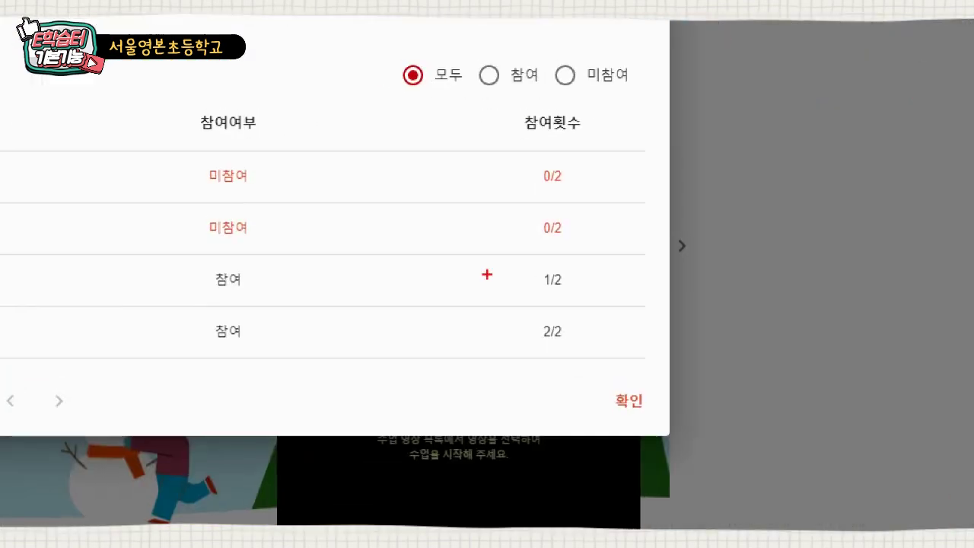
pyautogui.moveTo(522, 256); pyautogui.dragTo(588, 297)
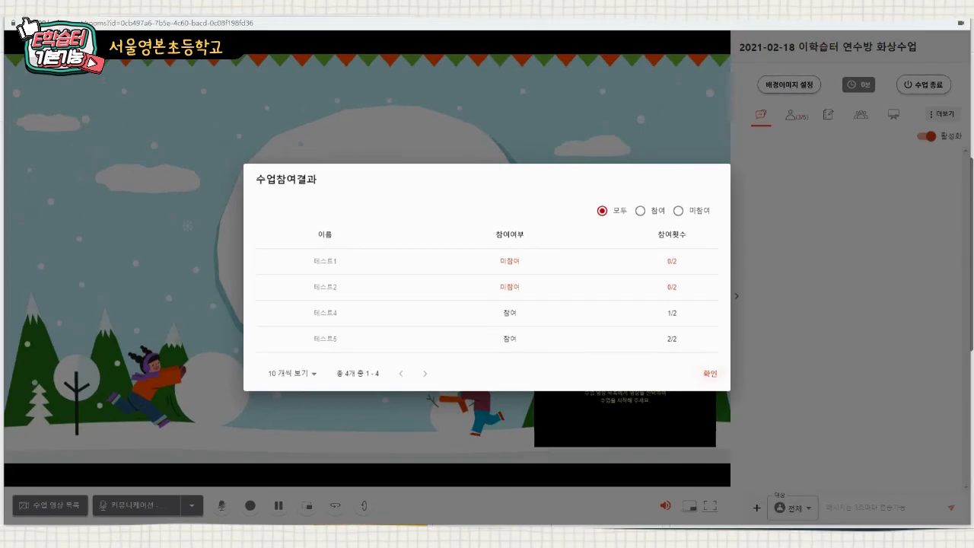
pyautogui.click(709, 373)
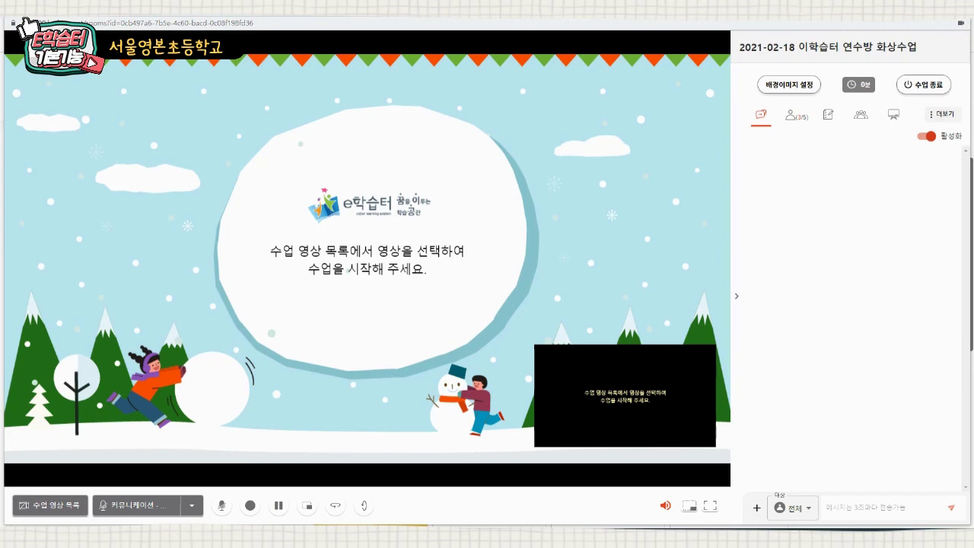
# - Review the 학습현황 table, highlighting the rows of students who joined, then close it
pyautogui.click(942, 114)
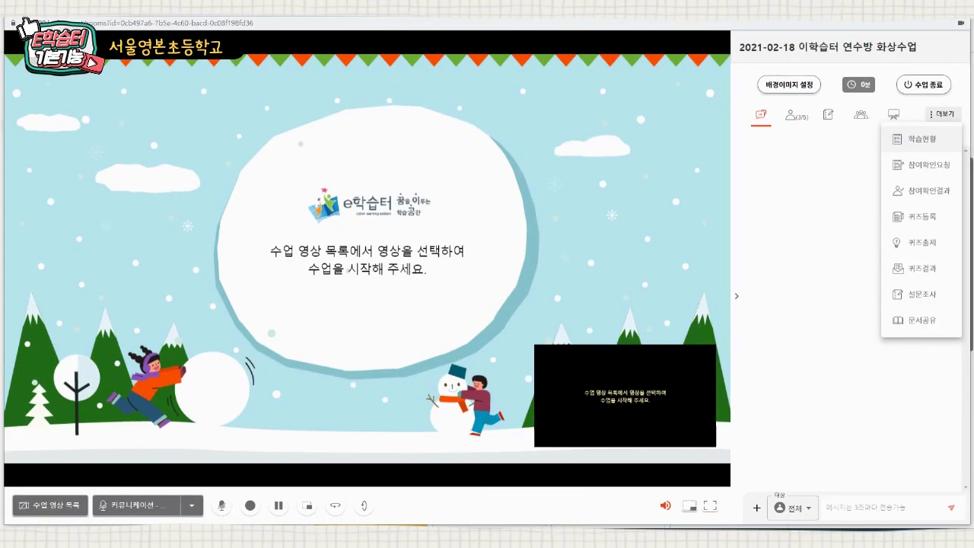
pyautogui.click(870, 260)
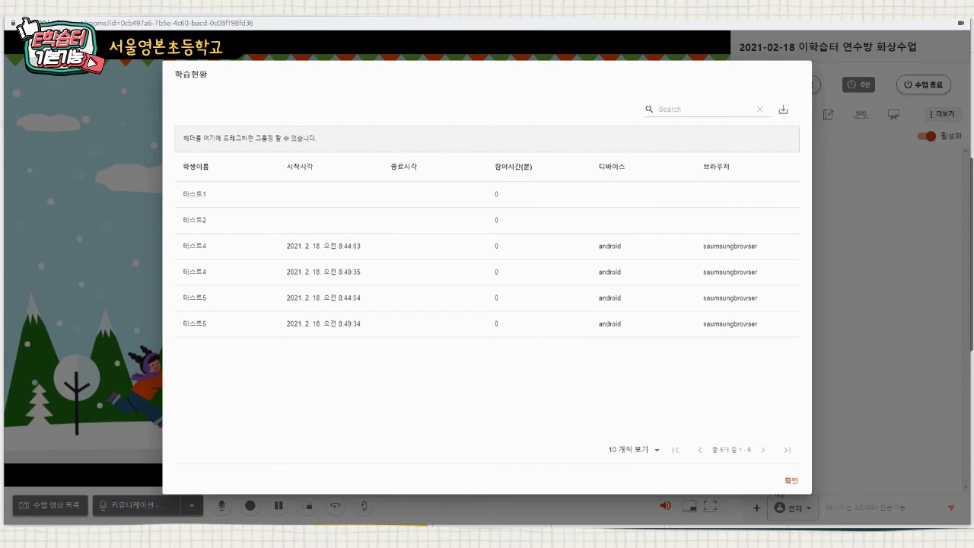
pyautogui.moveTo(287, 246); pyautogui.dragTo(359, 324)
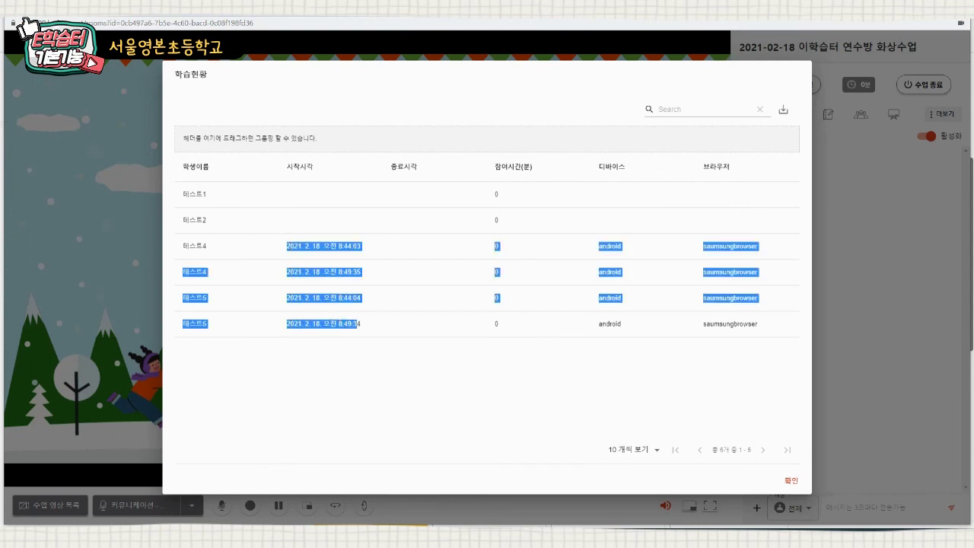
pyautogui.click(359, 324)
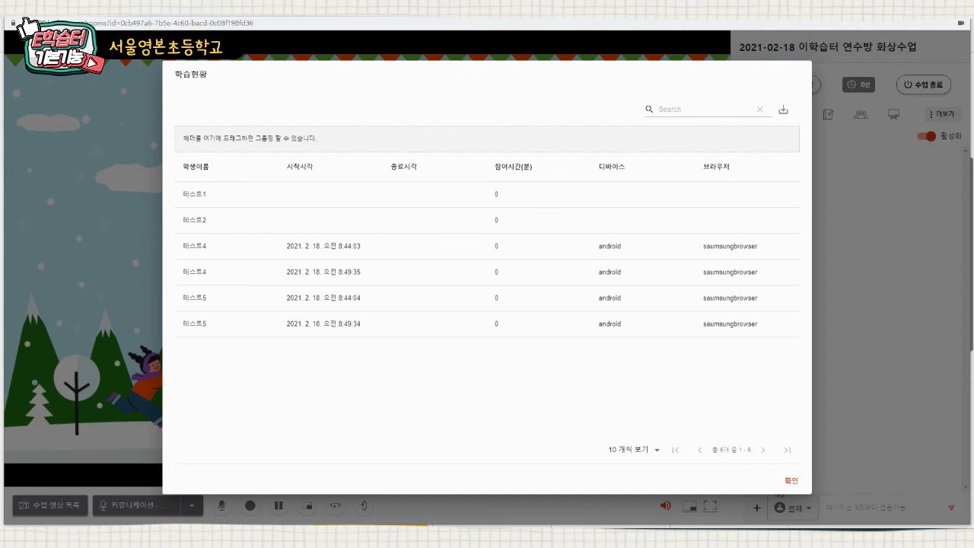
pyautogui.click(792, 481)
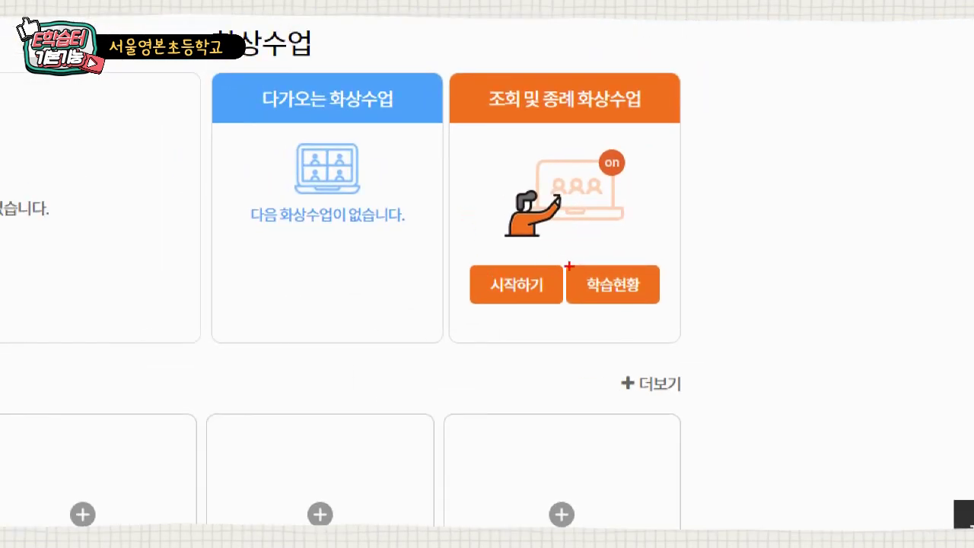
# - Highlight the 학습현황 button on the class home page
pyautogui.moveTo(555, 255); pyautogui.dragTo(668, 314)
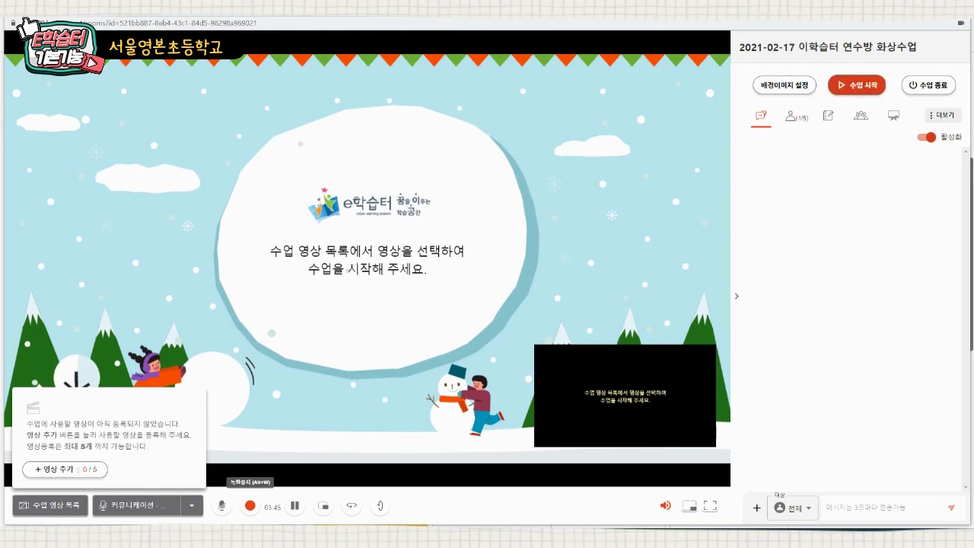
# - Stop recording with Alt+W, accept the WebM notice, and show the saved recording in its folder
pyautogui.hotkey('alt', 'w')
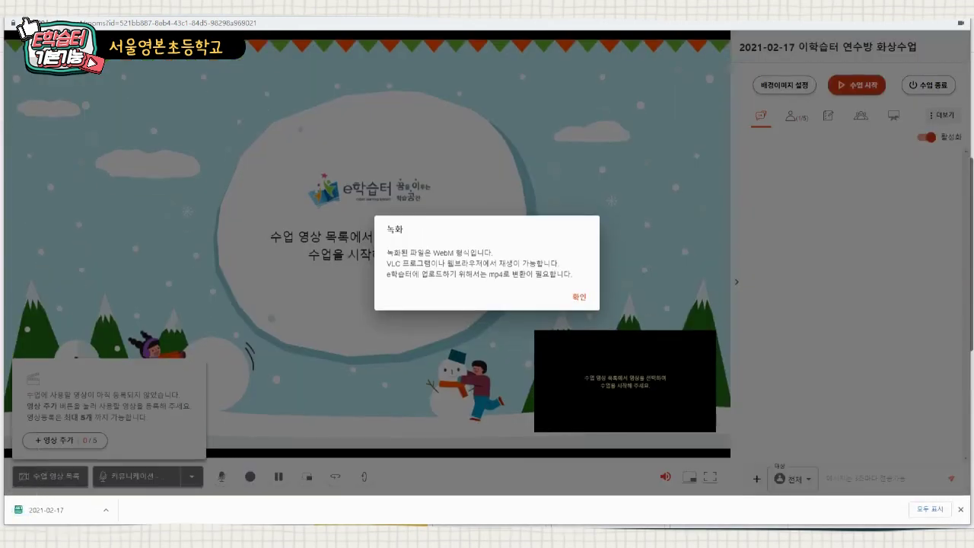
pyautogui.press('Return')
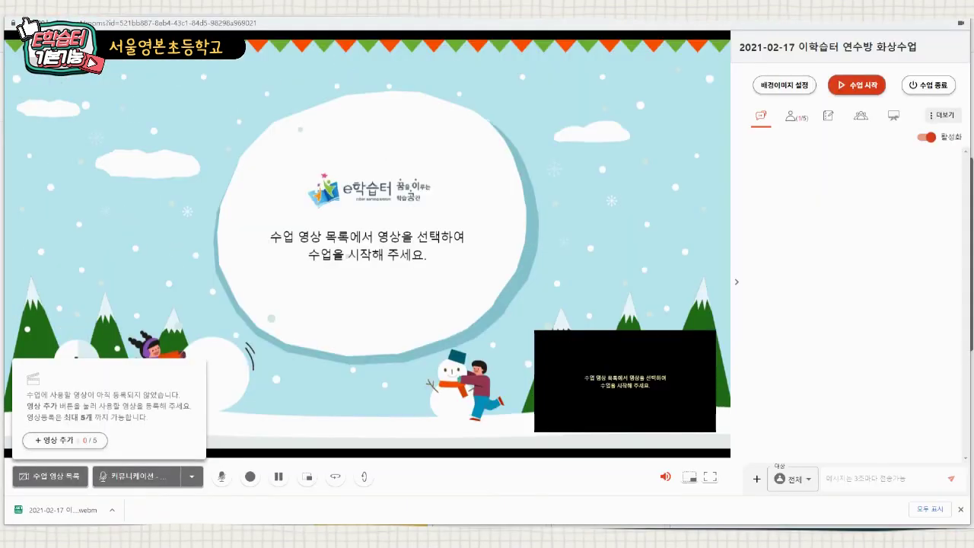
pyautogui.click(112, 510)
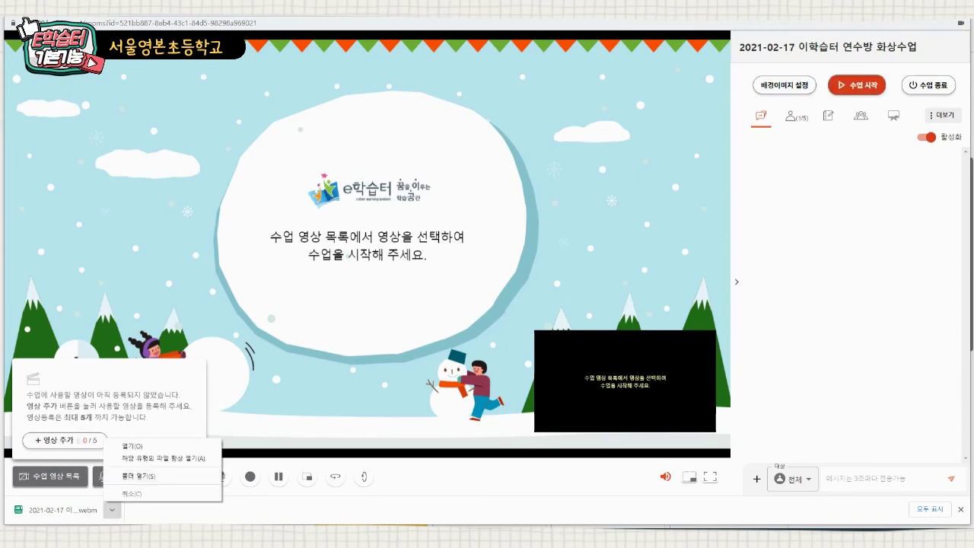
pyautogui.click(140, 475)
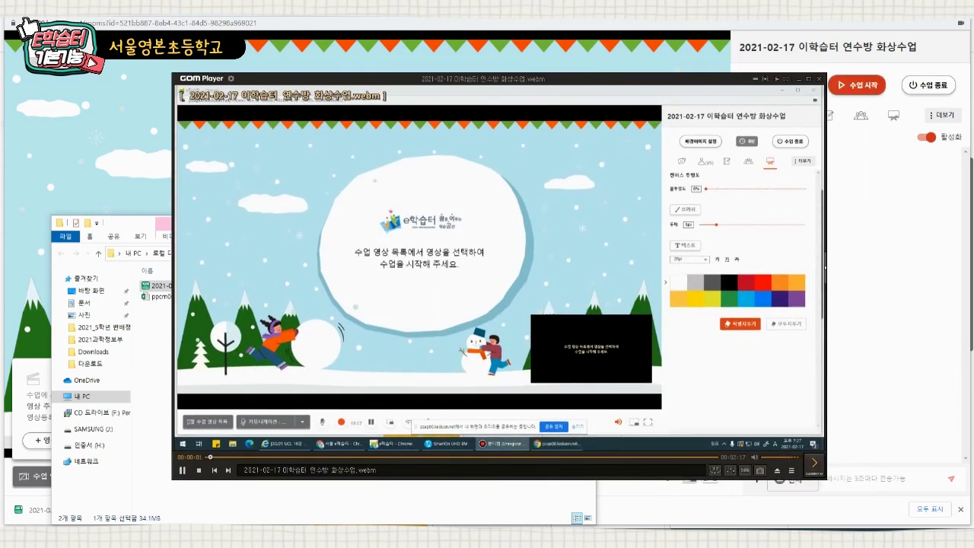
# - Close GOM Player and the Downloads folder, returning to the class room tab
pyautogui.click(819, 79)
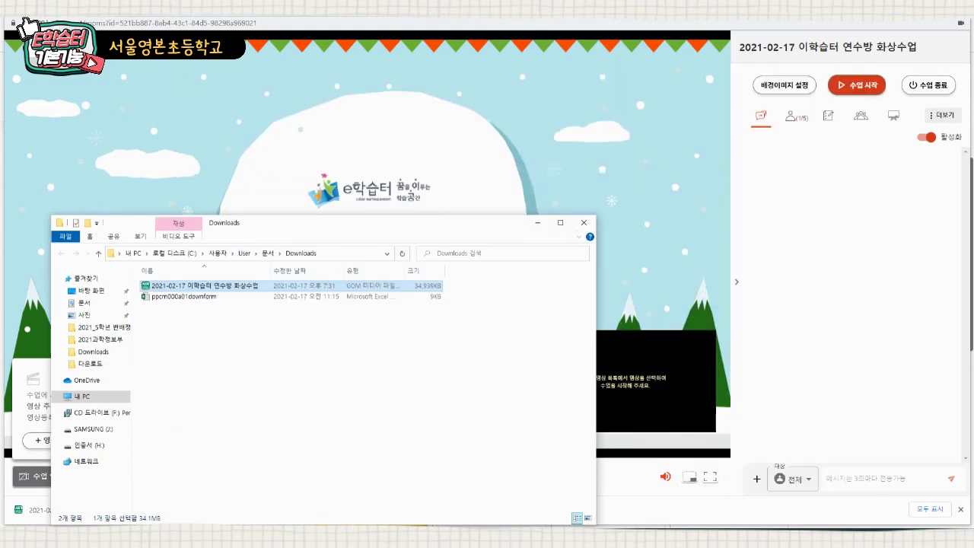
pyautogui.click(583, 222)
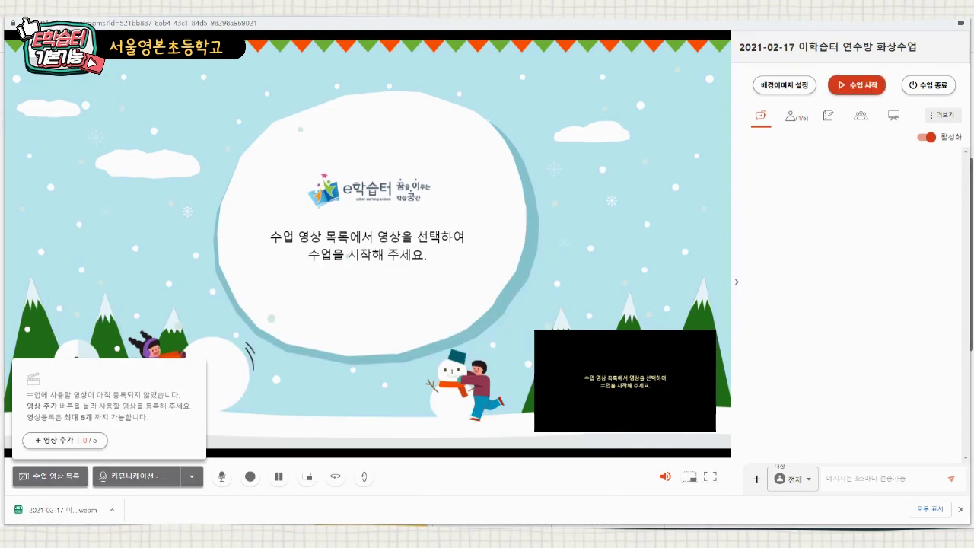
pyautogui.hotkey('ctrl', '1')
# - End the class with 수업 종료, highlighting that button, and return to 나의 학급
pyautogui.click(801, 274)
pyautogui.moveTo(818, 70); pyautogui.dragTo(937, 151)
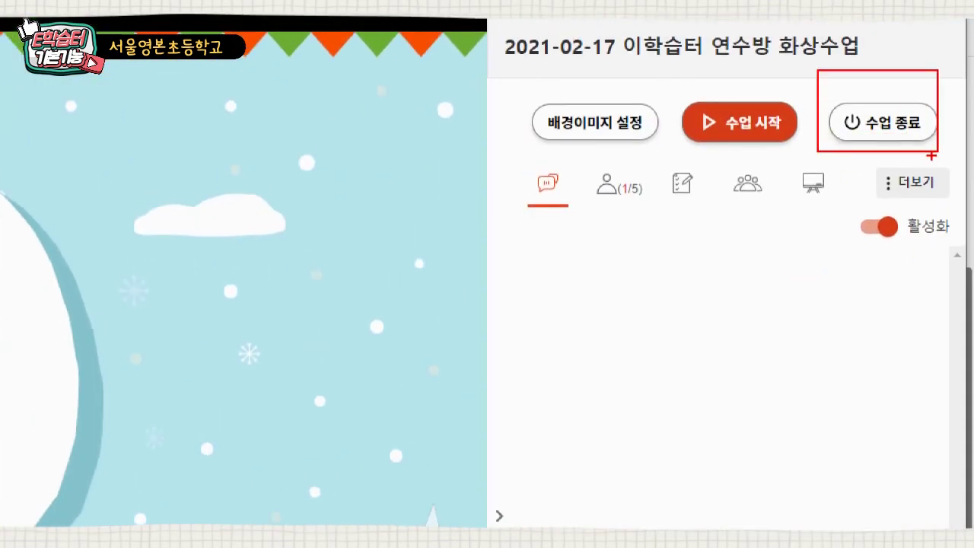
pyautogui.press('Escape')
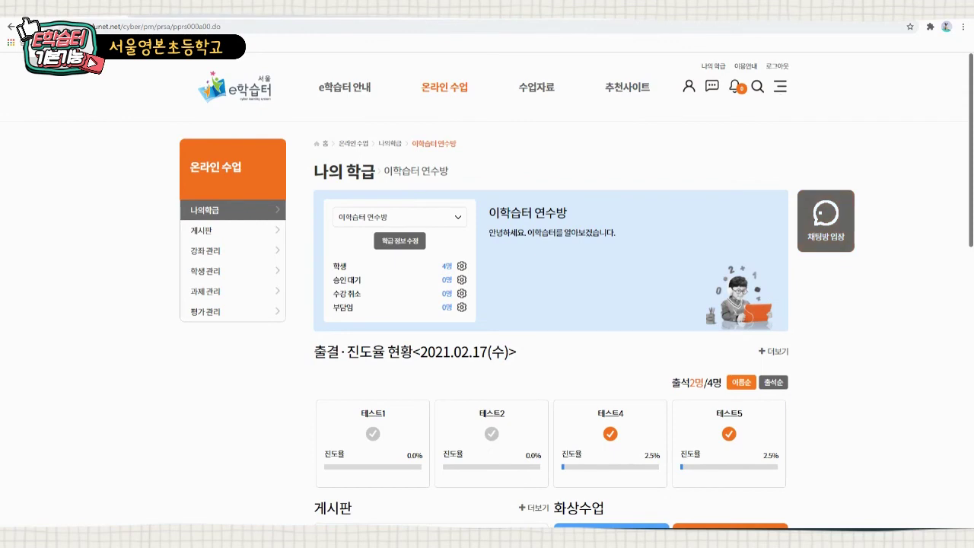
pyautogui.click(825, 220)
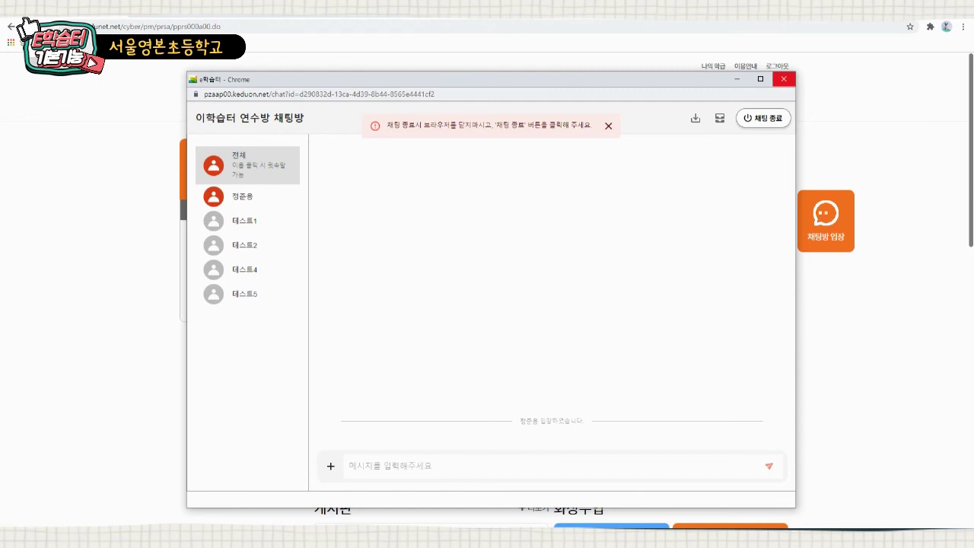
pyautogui.click(783, 79)
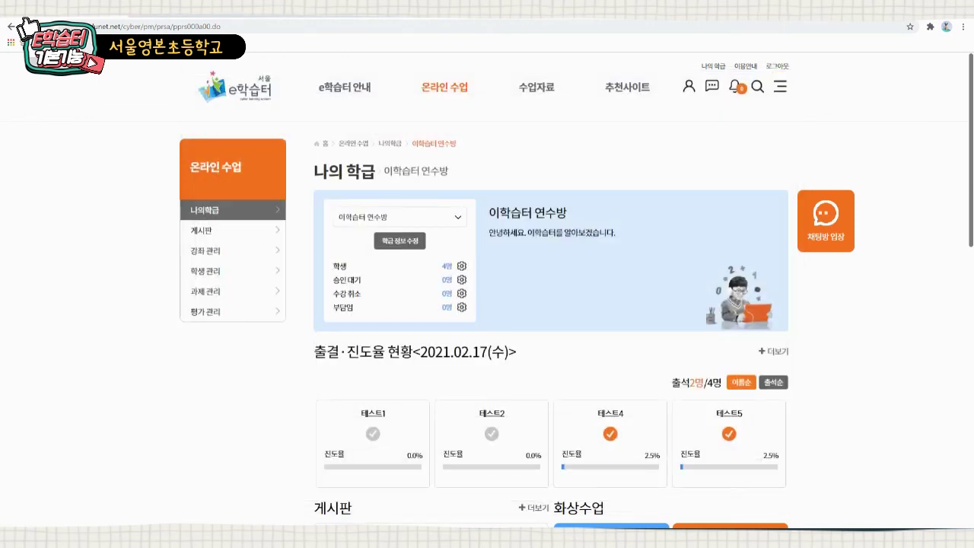